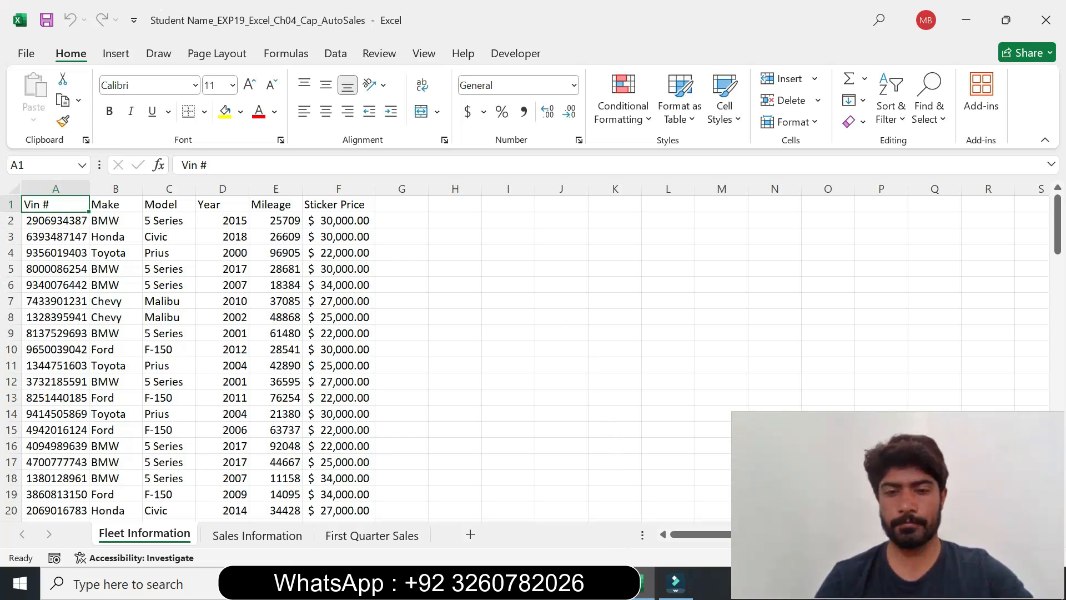
Step: Switch to the Word instructions document and go to the start of the Steps to Perform table
{"action": "left_click", "coordinate": [595, 582]}
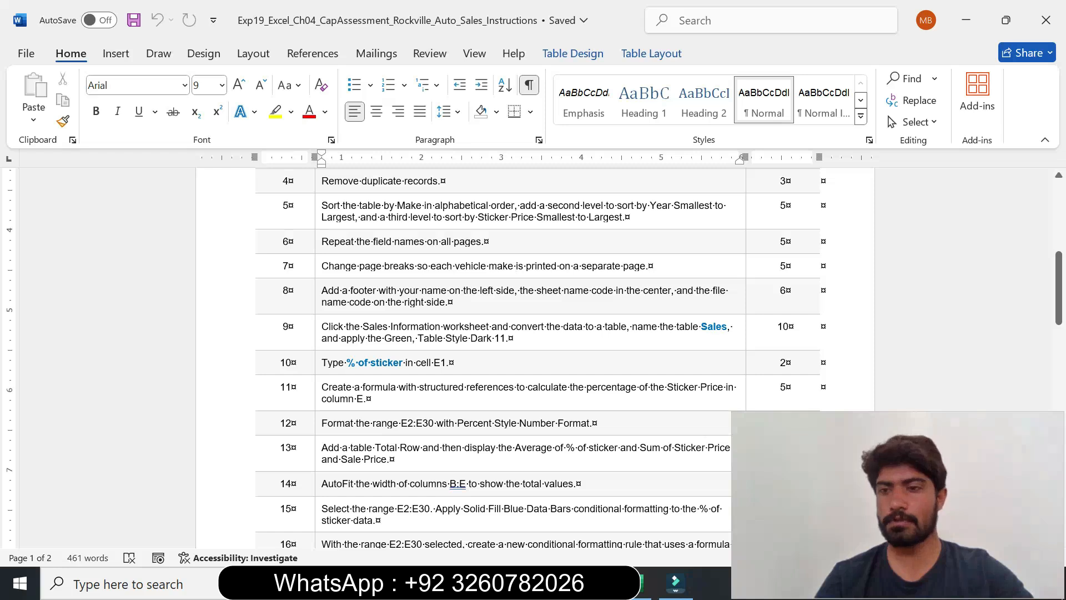
{"action": "scroll", "coordinate": [533, 355], "scroll_direction": "up", "scroll_amount": 6}
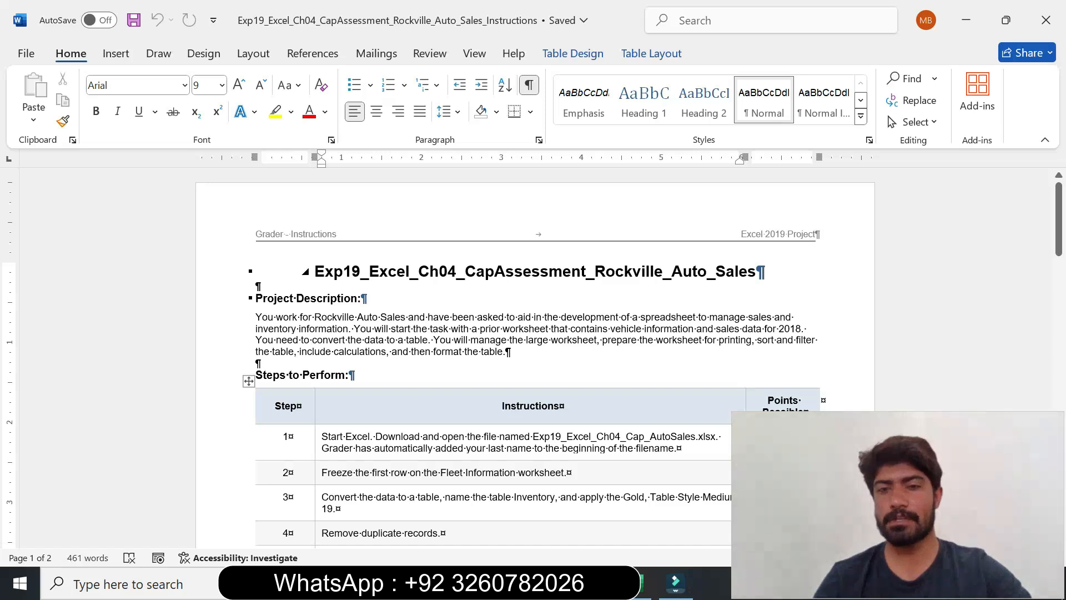
{"action": "left_click", "coordinate": [1058, 218]}
{"action": "left_click_drag", "start_coordinate": [1057, 217], "coordinate": [1058, 238]}
{"action": "left_click_drag", "start_coordinate": [830, 437], "coordinate": [855, 436]}
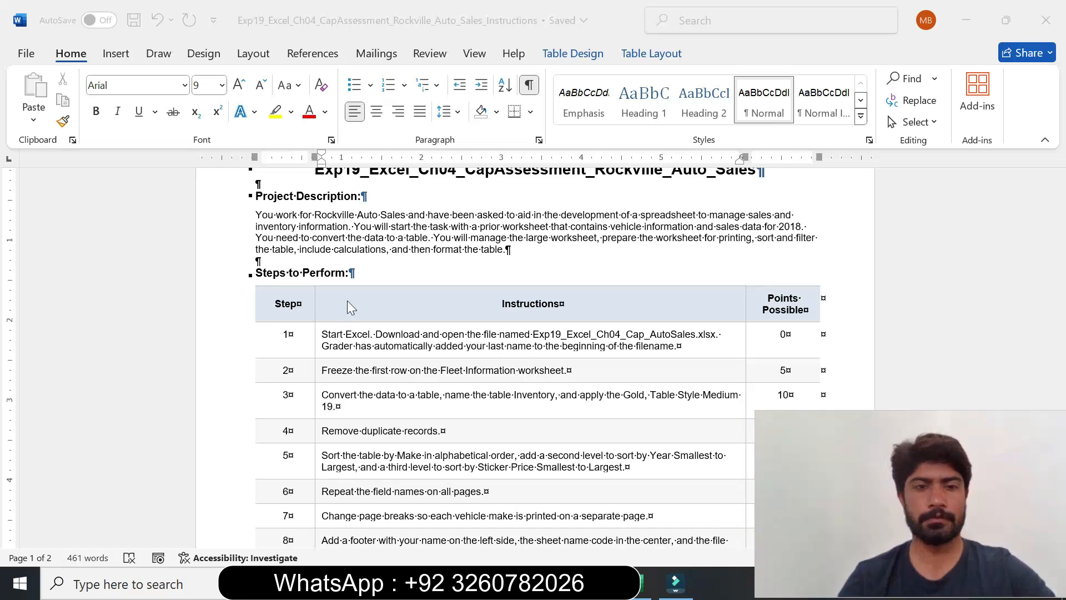
Step: Set the step 1 instruction text to 14 pt and highlight it in yellow
{"action": "left_click", "coordinate": [317, 351]}
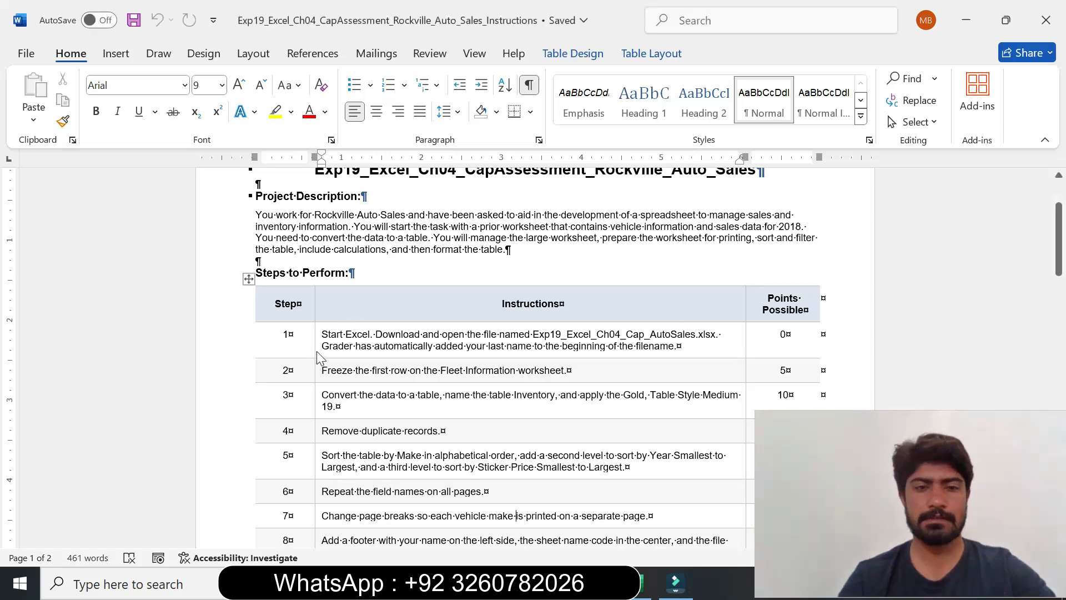
{"action": "left_click", "coordinate": [316, 351]}
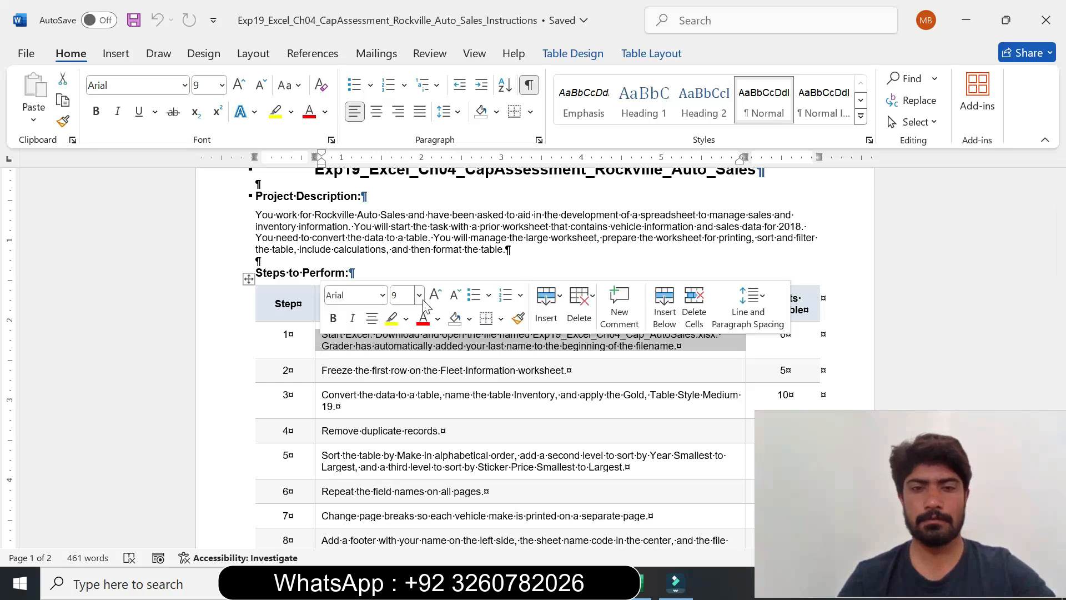
{"action": "left_click", "coordinate": [421, 297]}
{"action": "left_click", "coordinate": [401, 115]}
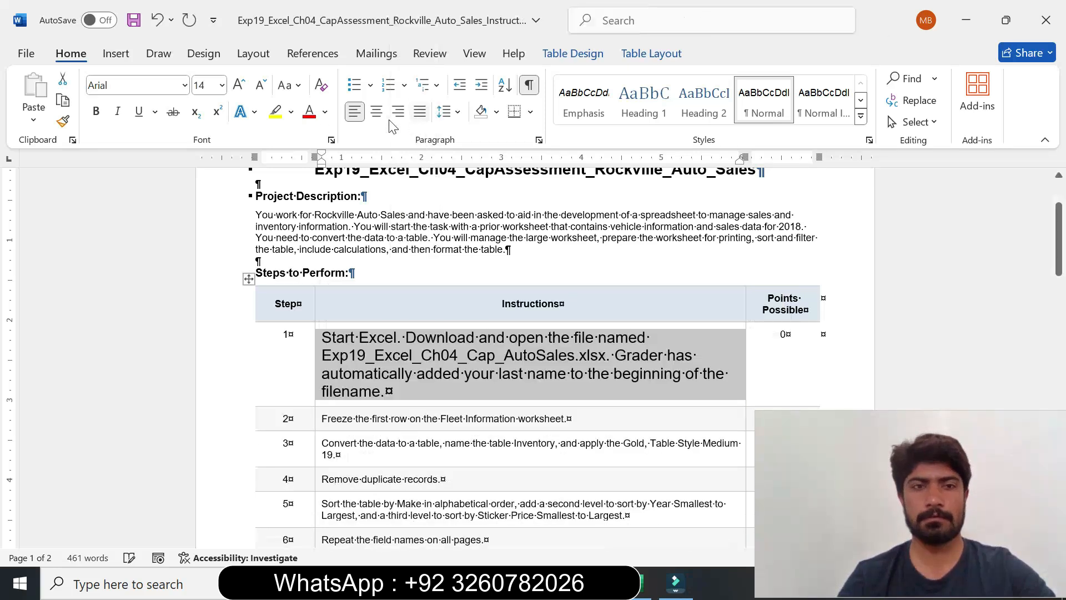
{"action": "left_click", "coordinate": [279, 115]}
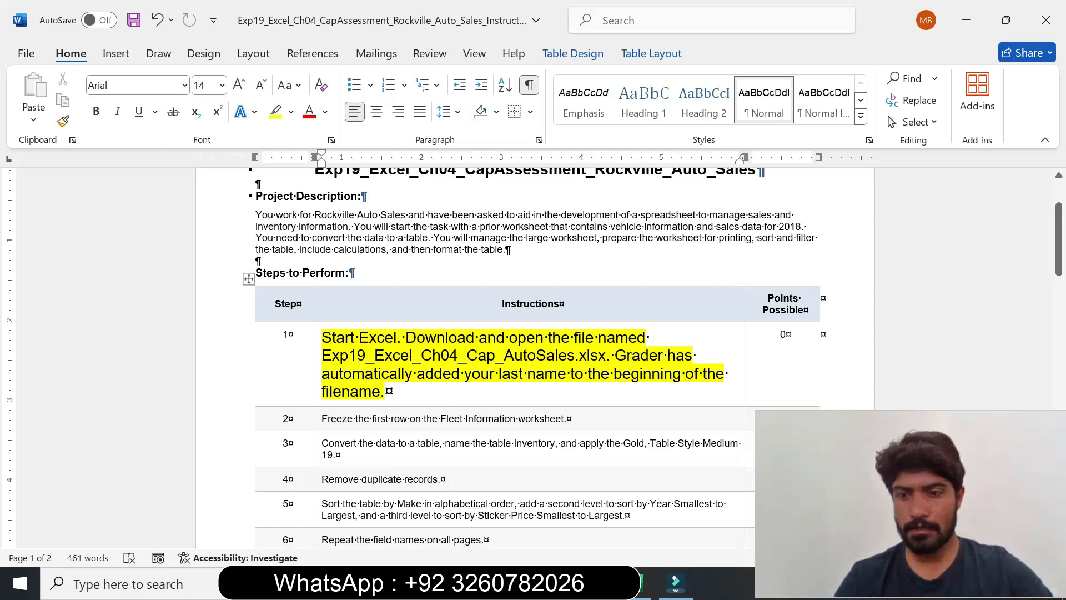
Step: Switch to the Excel workbook and look through the Sales Information and First Quarter Sales worksheets, ending on Fleet Information
{"action": "left_click", "coordinate": [646, 583]}
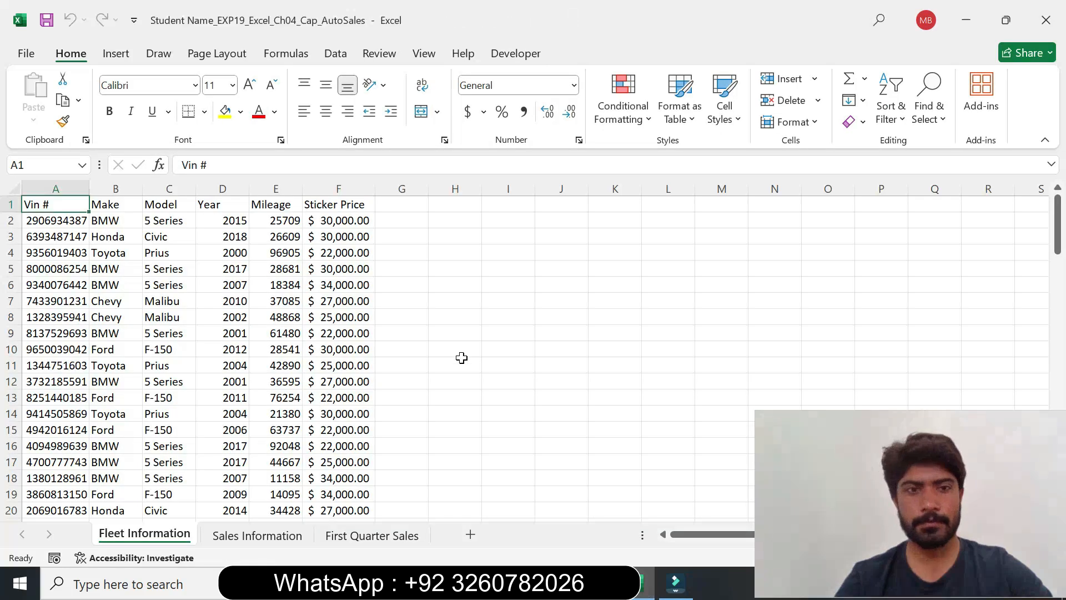
{"action": "left_click", "coordinate": [716, 380]}
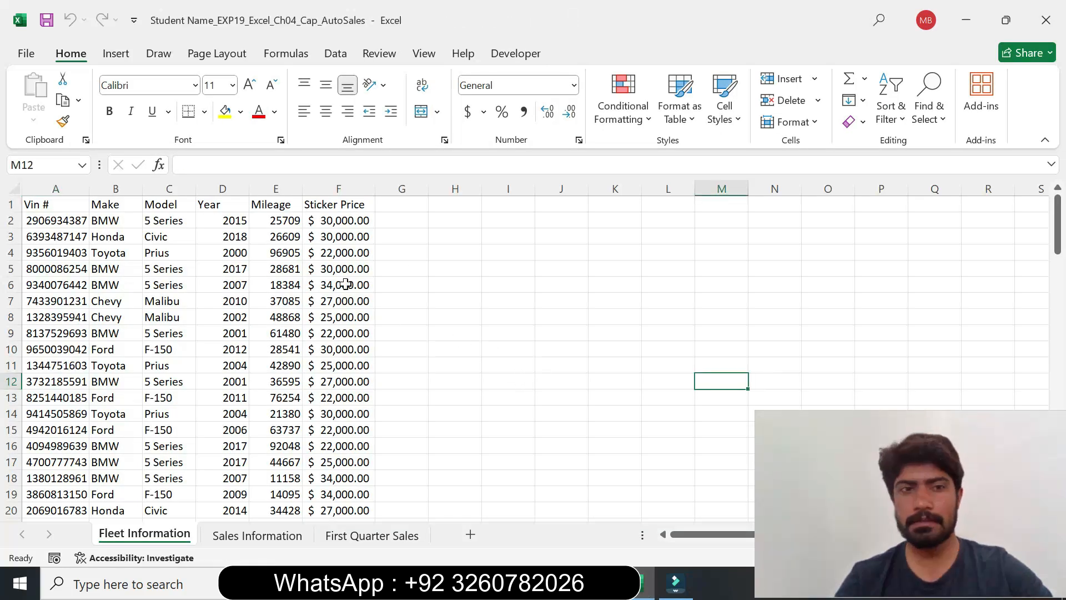
{"action": "left_click", "coordinate": [257, 535]}
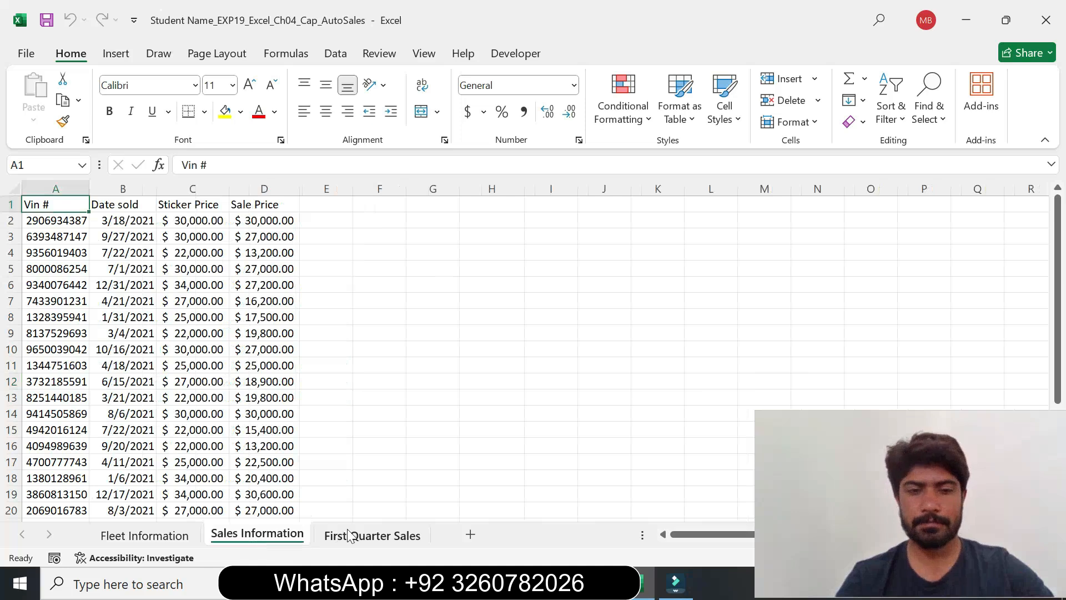
{"action": "left_click", "coordinate": [348, 534]}
{"action": "left_click", "coordinate": [157, 531]}
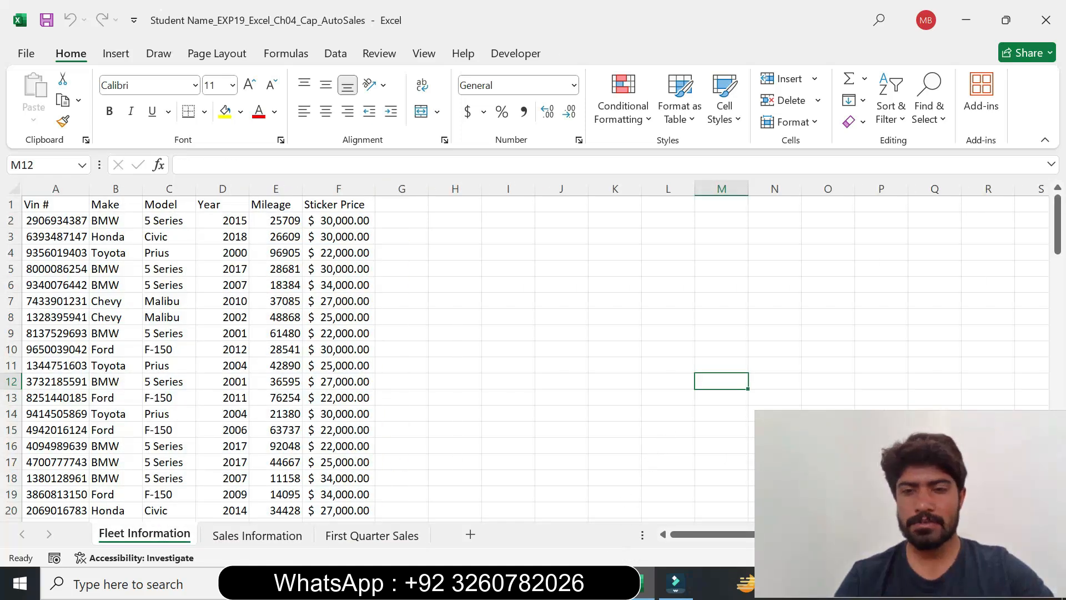
Step: Switch to the Word instructions, set the step 1 text back to 9 pt and remove its highlight
{"action": "left_click", "coordinate": [596, 583]}
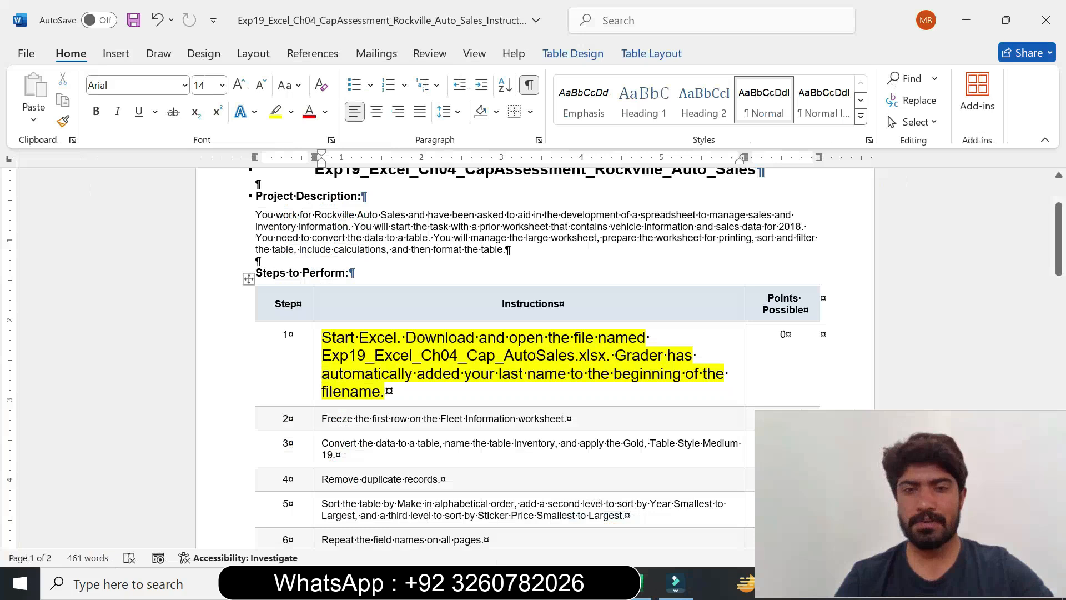
{"action": "left_click", "coordinate": [315, 380]}
{"action": "left_click", "coordinate": [416, 326]}
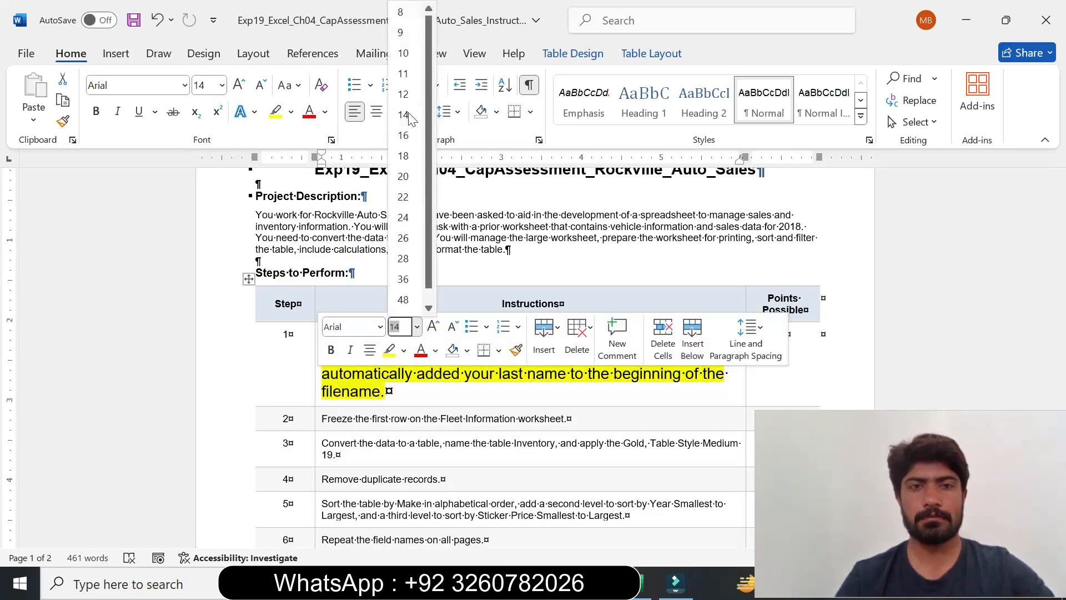
{"action": "left_click", "coordinate": [399, 32]}
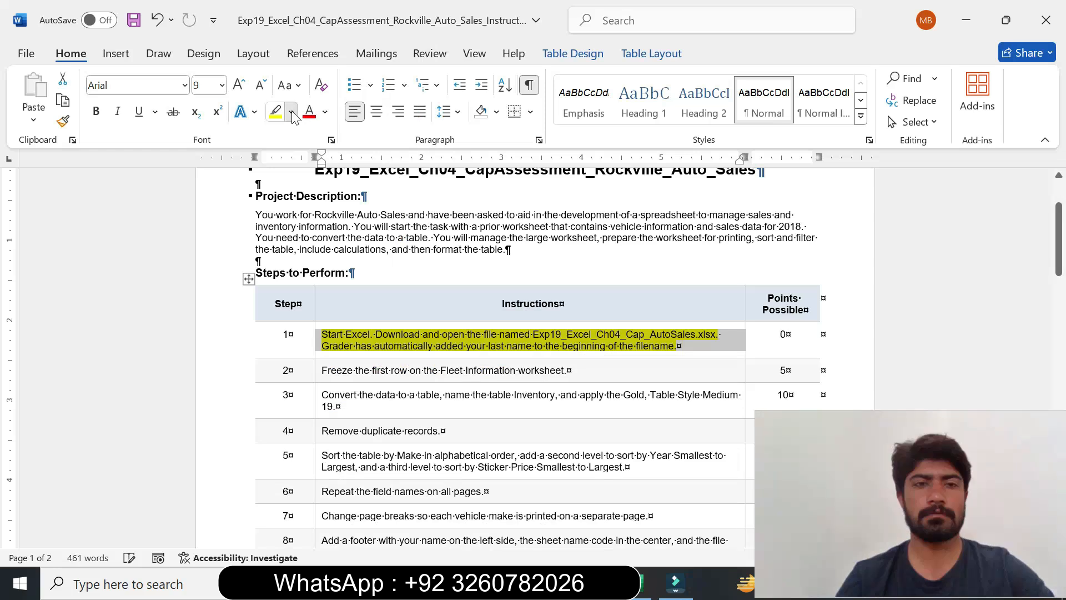
{"action": "left_click", "coordinate": [291, 112]}
{"action": "left_click", "coordinate": [304, 248]}
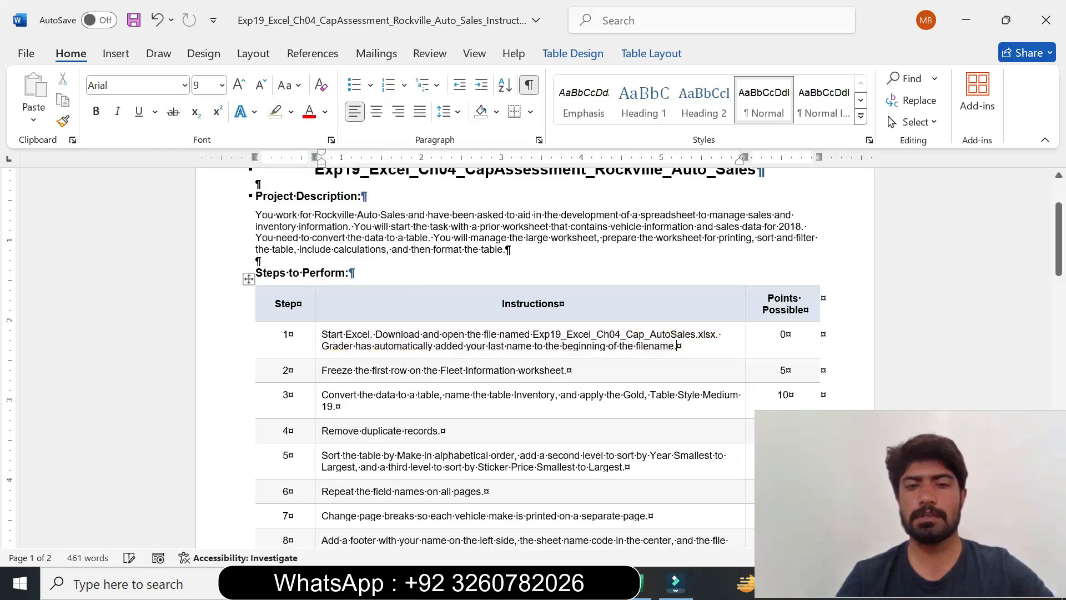
Step: Set the step 2 instruction about freezing the first row to 14 pt and highlight it in yellow
{"action": "left_click_drag", "start_coordinate": [1058, 238], "coordinate": [1058, 261]}
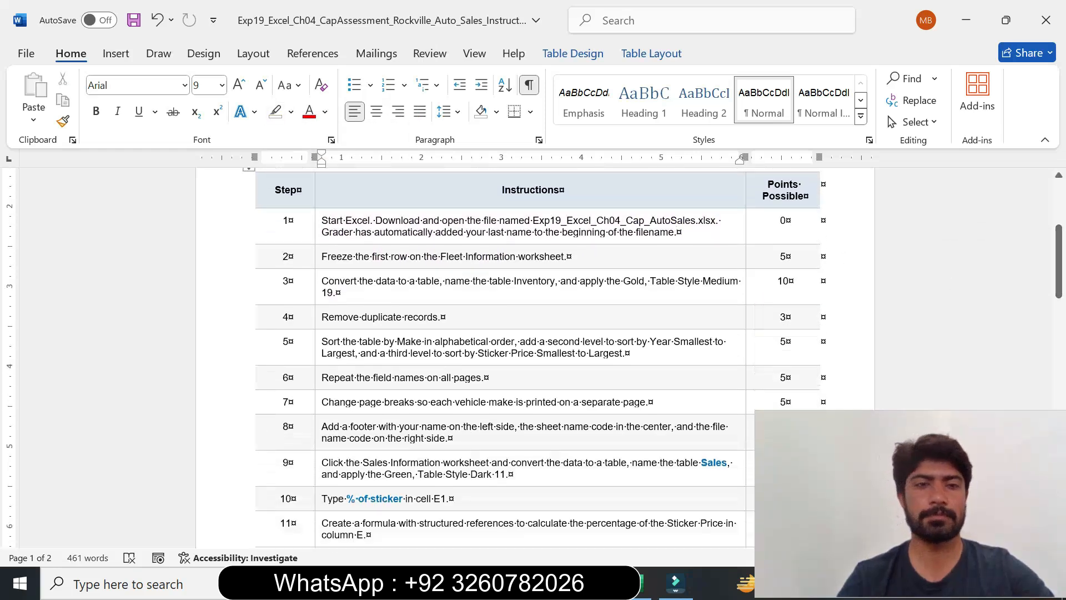
{"action": "left_click", "coordinate": [316, 261]}
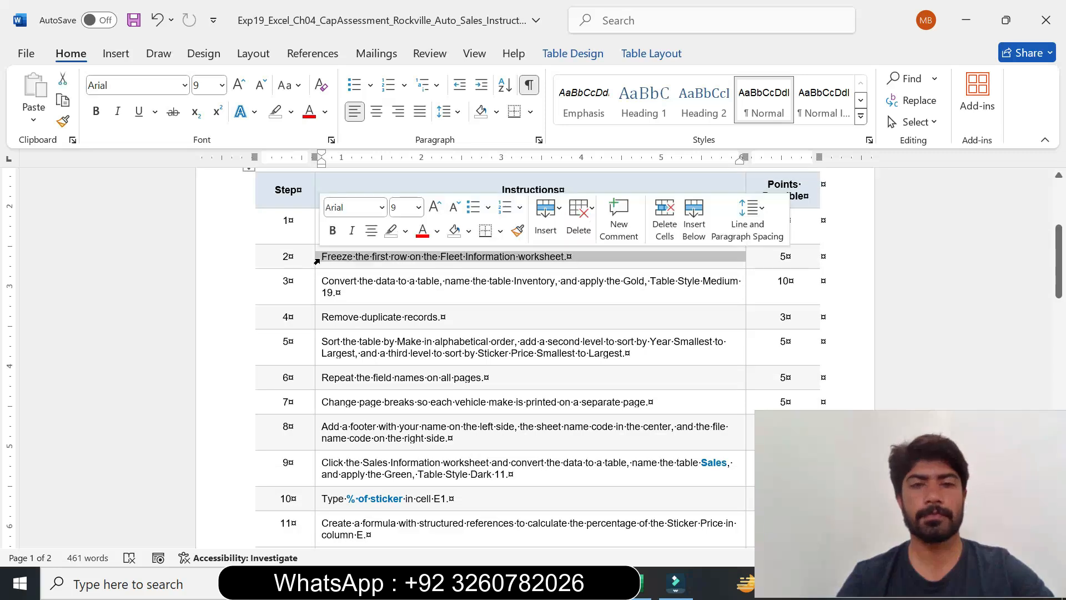
{"action": "left_click", "coordinate": [419, 207]}
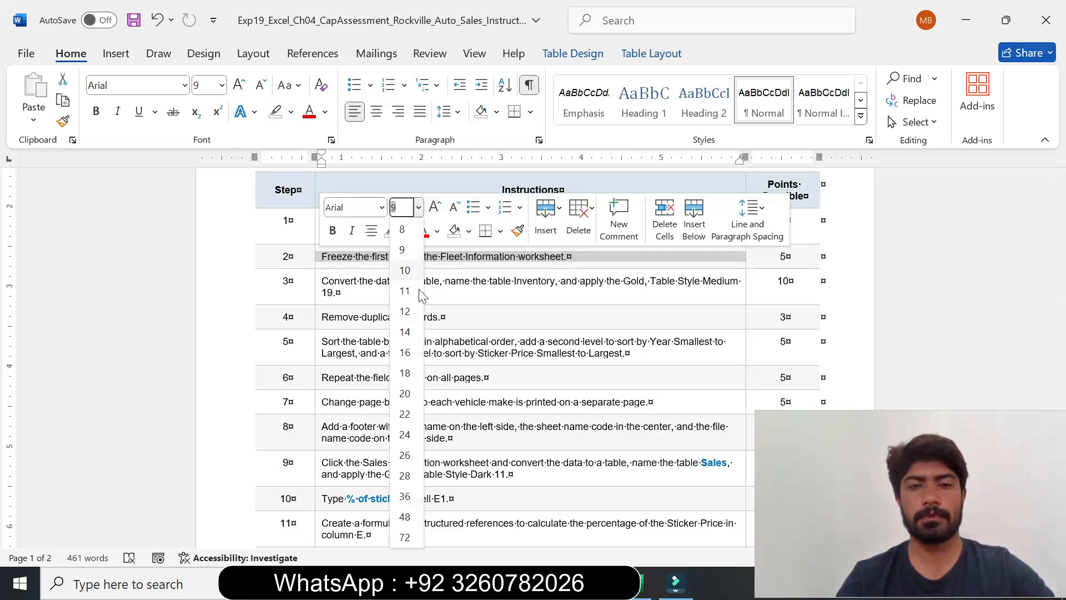
{"action": "left_click", "coordinate": [404, 336]}
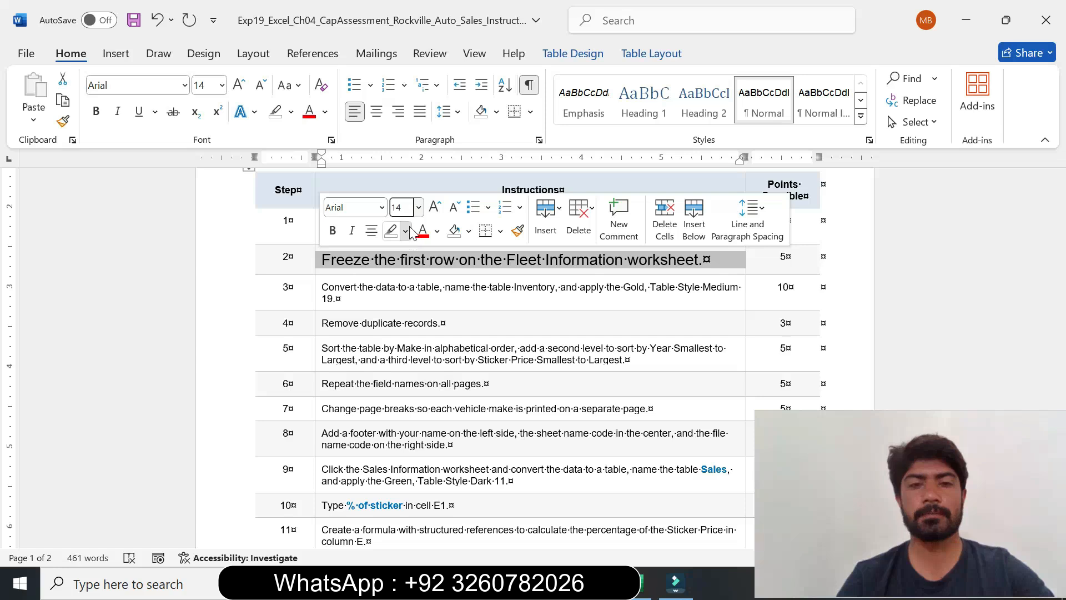
{"action": "left_click", "coordinate": [406, 231]}
{"action": "left_click", "coordinate": [404, 287]}
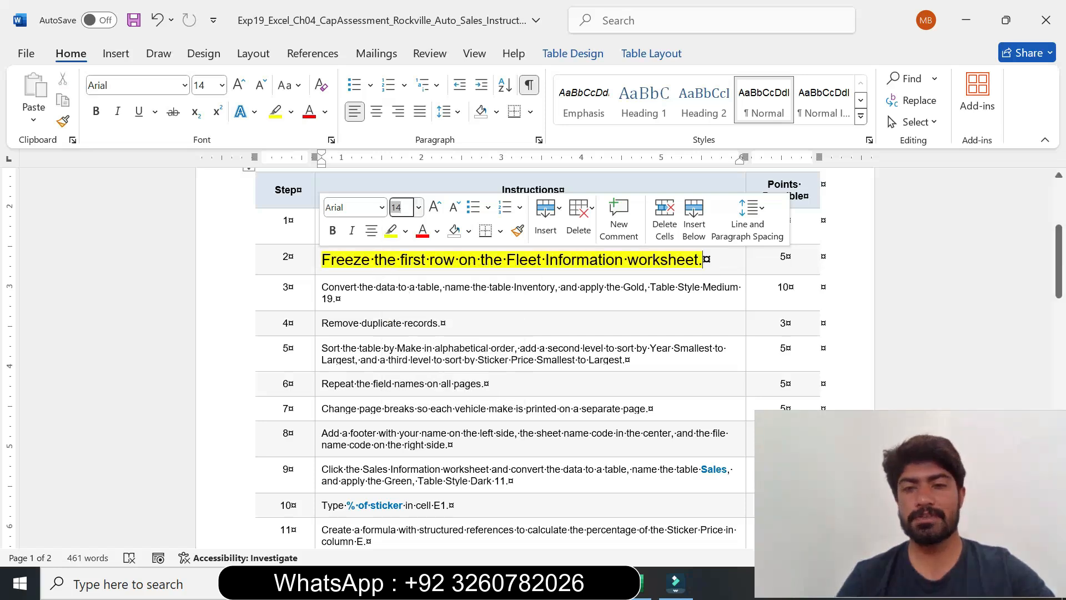
{"action": "left_click_drag", "start_coordinate": [374, 259], "coordinate": [506, 260]}
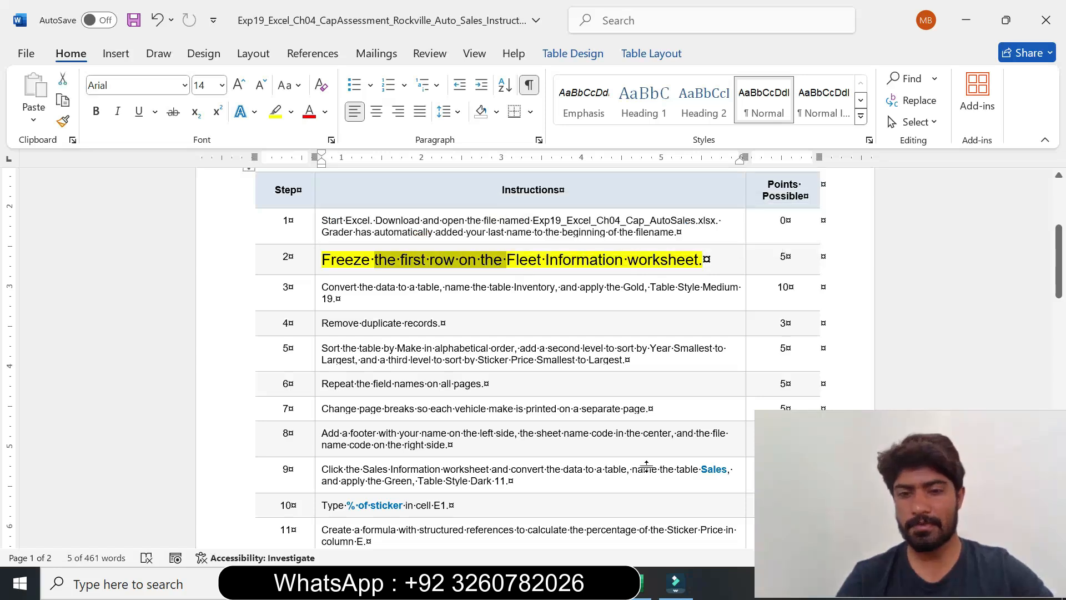
Step: Switch to the Excel workbook and try to freeze row 1 of Fleet Information using Freeze Panes on the selected row
{"action": "left_click", "coordinate": [642, 584]}
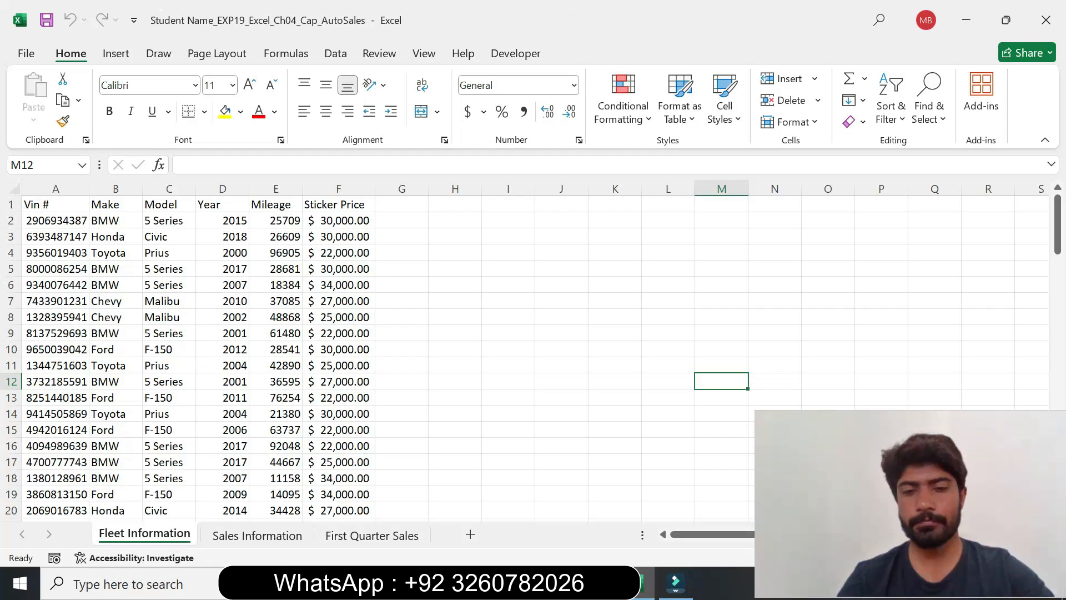
{"action": "key", "text": "alt+Tab"}
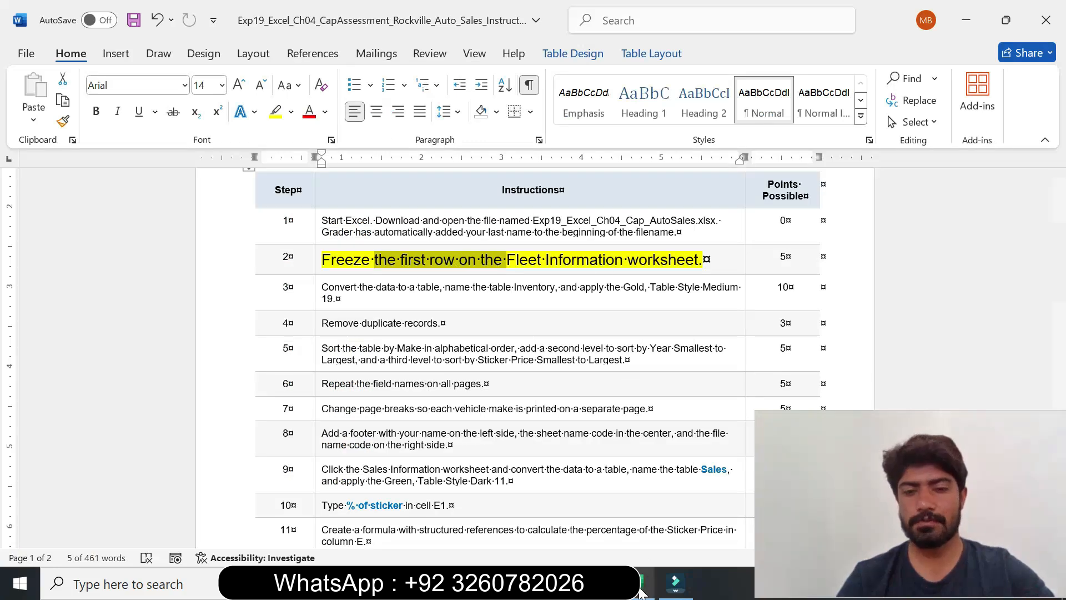
{"action": "key", "text": "alt+Tab"}
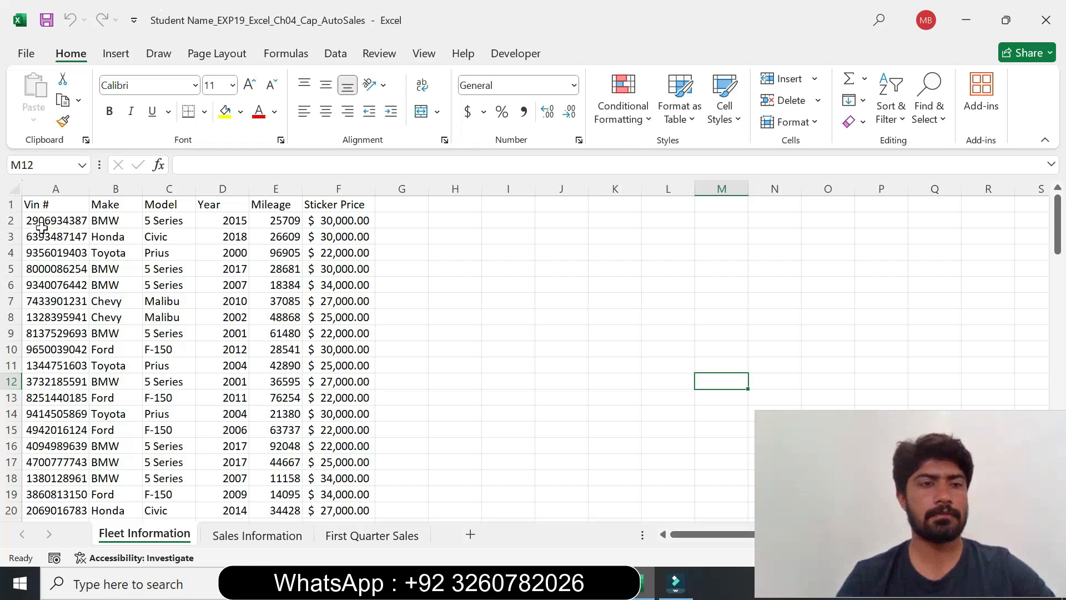
{"action": "left_click", "coordinate": [11, 204]}
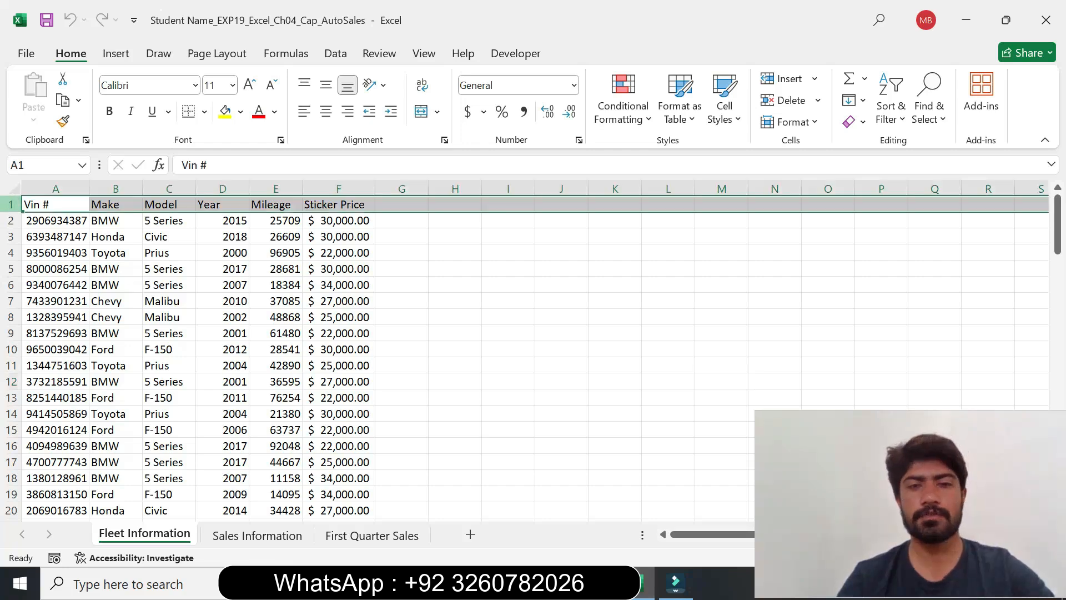
{"action": "left_click", "coordinate": [424, 56]}
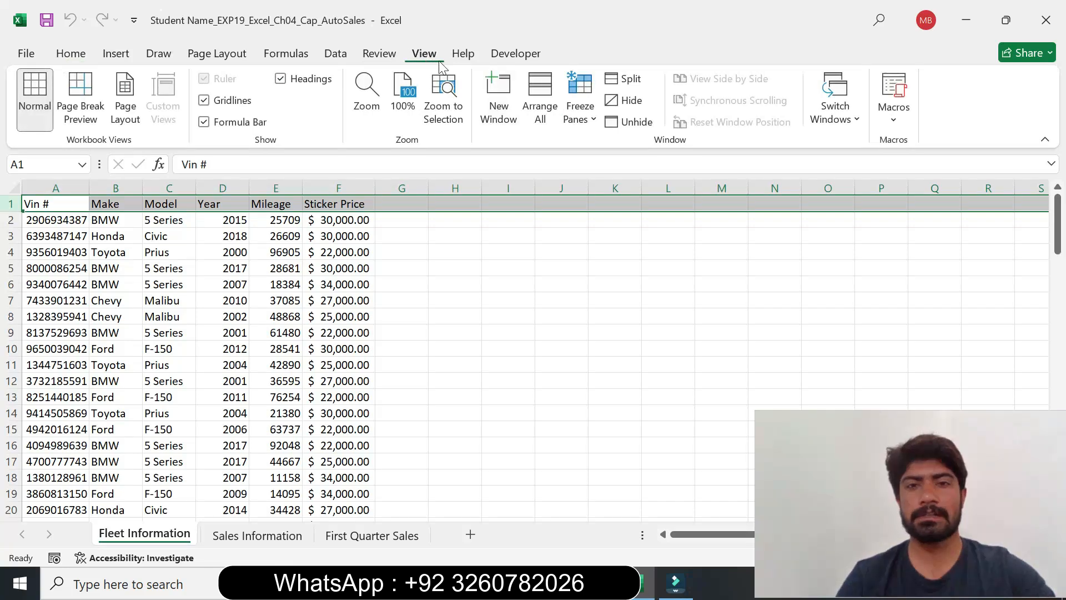
{"action": "left_click", "coordinate": [592, 117]}
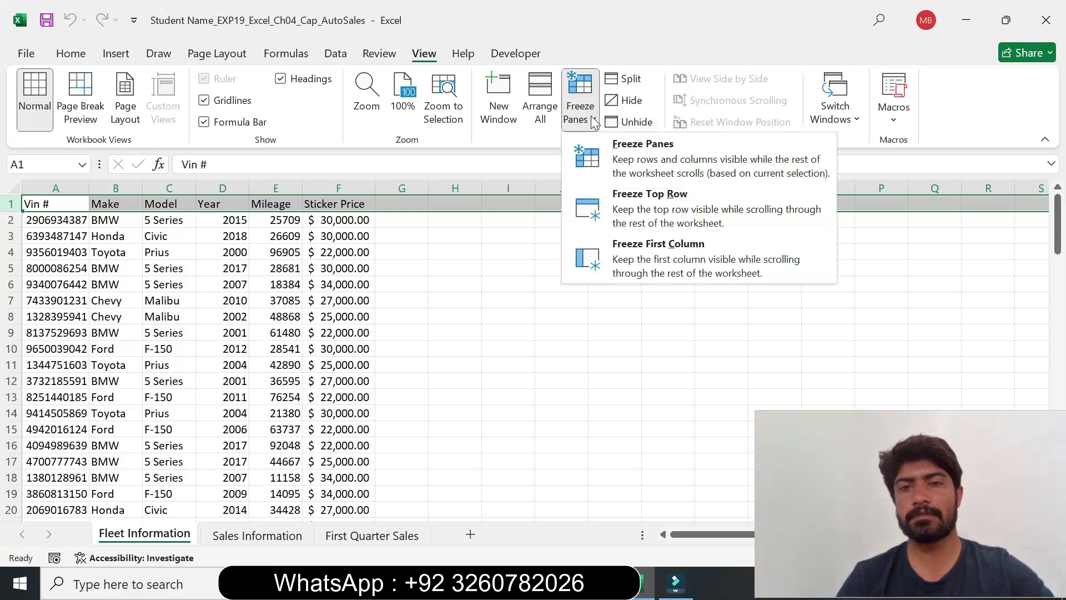
{"action": "left_click", "coordinate": [635, 157]}
{"action": "left_click", "coordinate": [469, 268]}
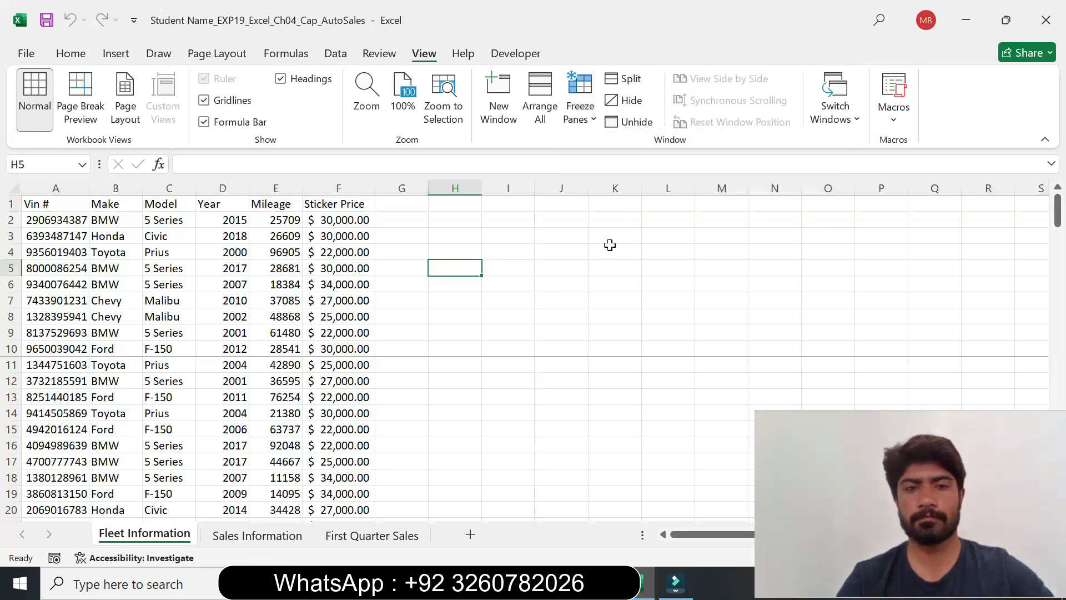
{"action": "left_click_drag", "start_coordinate": [1058, 214], "coordinate": [1049, 29]}
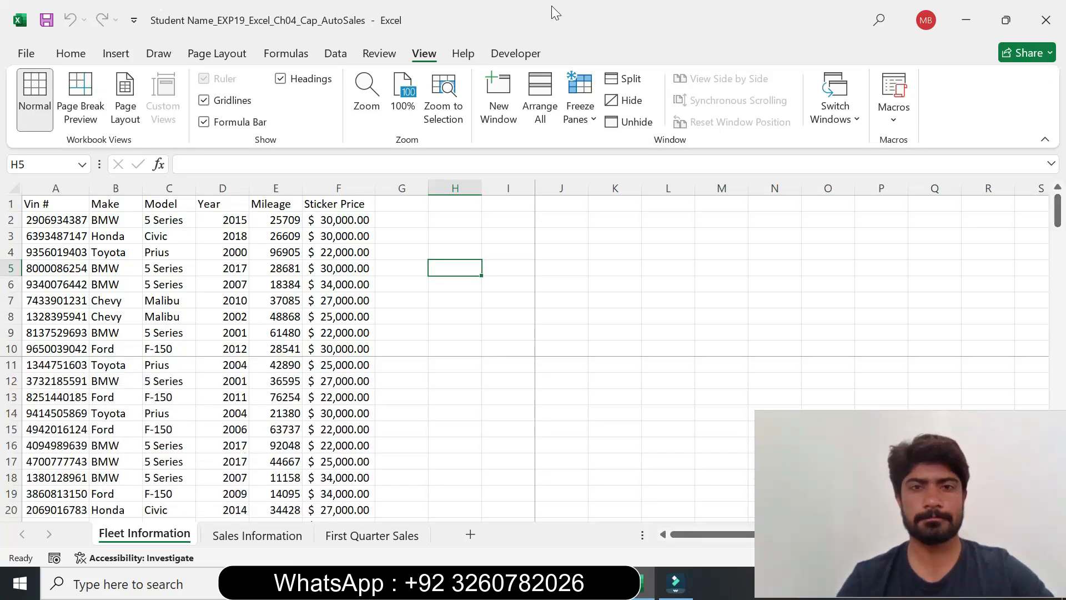
Step: Unfreeze the panes on Fleet Information, apply Freeze Top Row instead and check it by scrolling
{"action": "left_click", "coordinate": [580, 111]}
{"action": "left_click", "coordinate": [639, 153]}
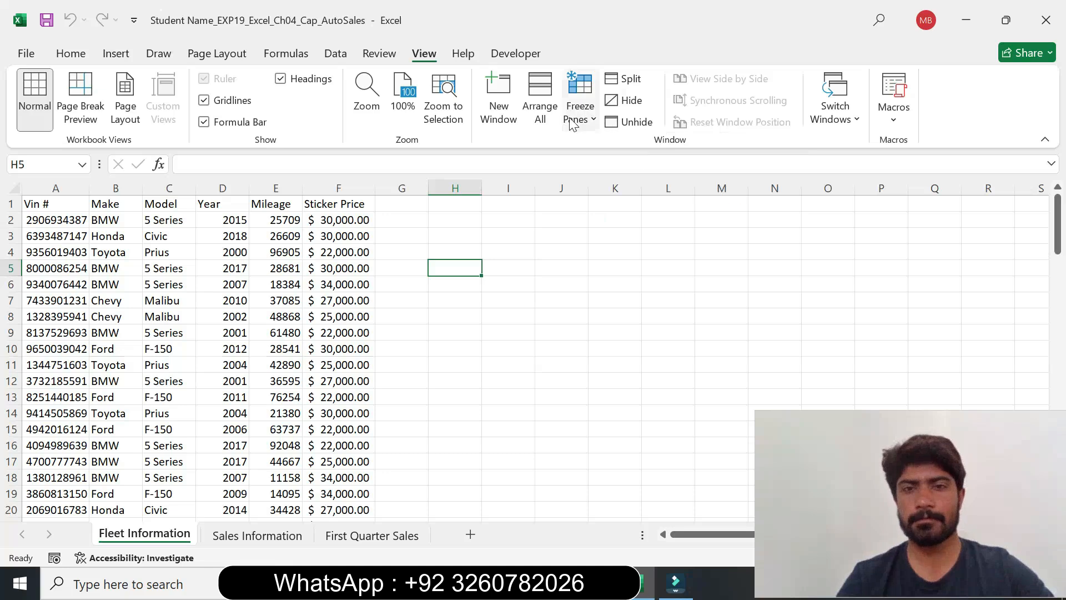
{"action": "left_click", "coordinate": [580, 111]}
{"action": "left_click", "coordinate": [646, 204]}
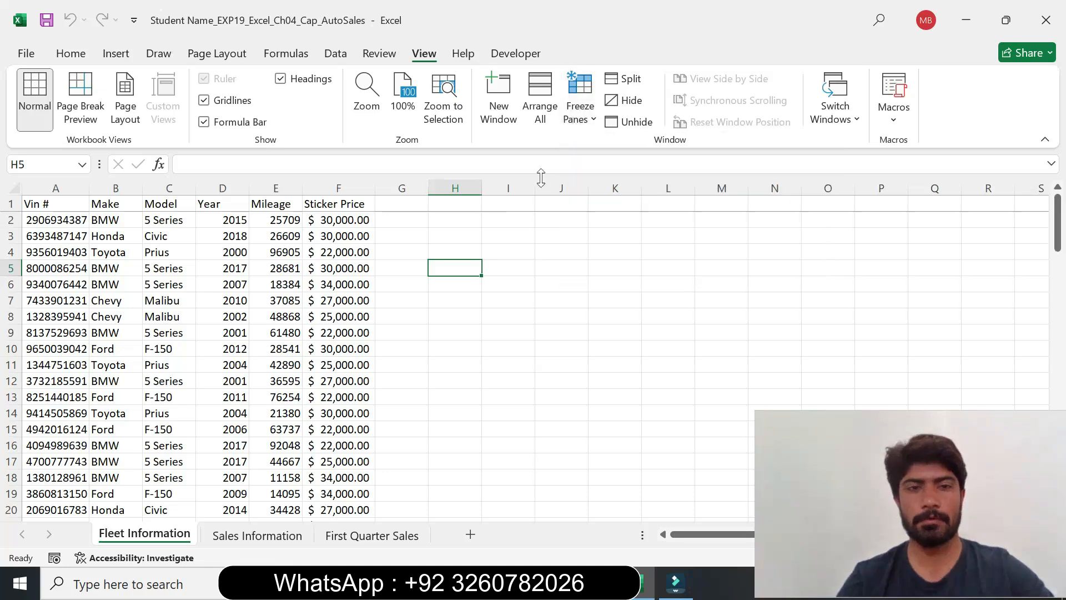
{"action": "left_click_drag", "start_coordinate": [1057, 234], "coordinate": [1062, 201]}
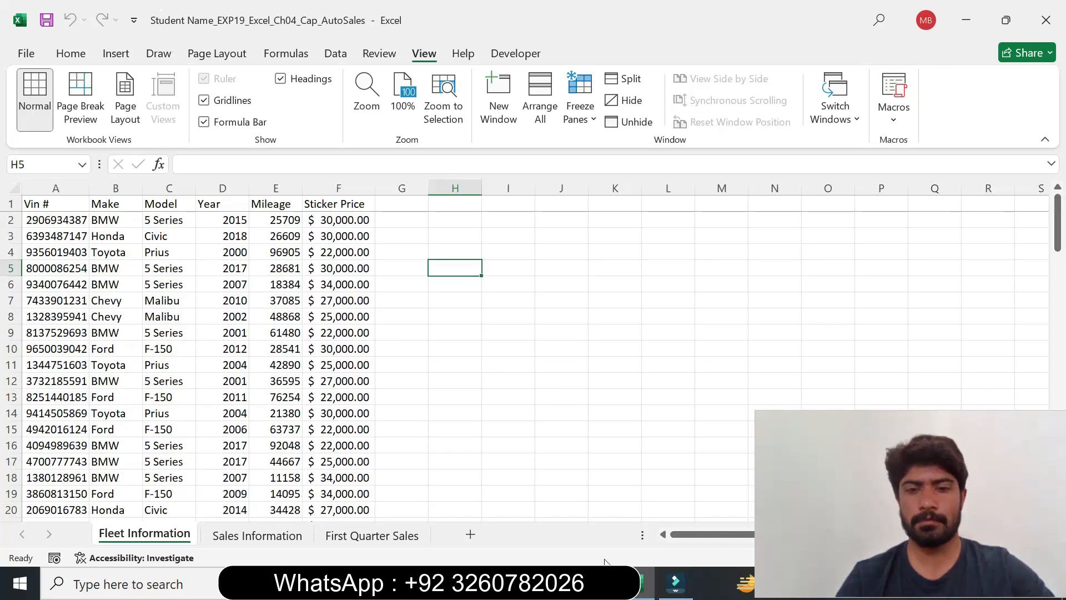
Step: Switch to the Word instructions, set the step 2 text back to 9 pt and remove its highlight
{"action": "key", "text": "alt+Tab"}
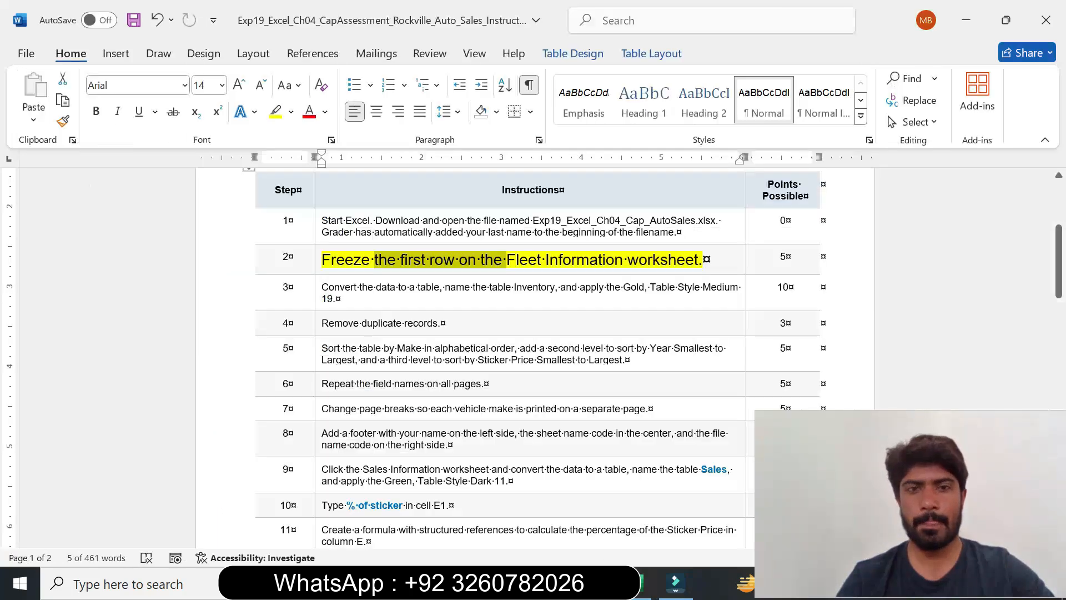
{"action": "left_click", "coordinate": [313, 270]}
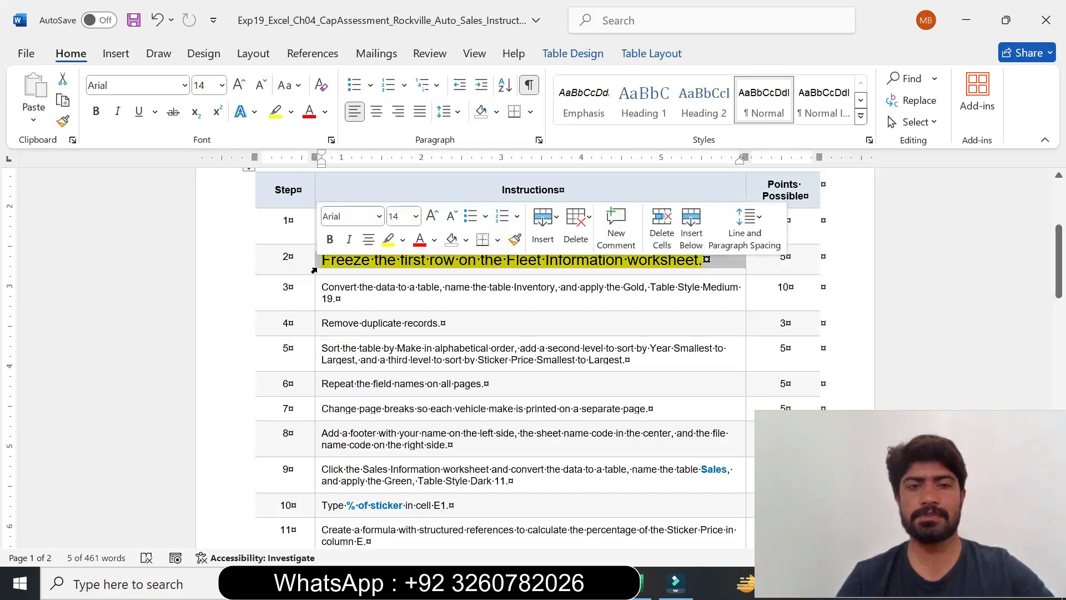
{"action": "left_click", "coordinate": [416, 216]}
{"action": "left_click", "coordinate": [402, 242]}
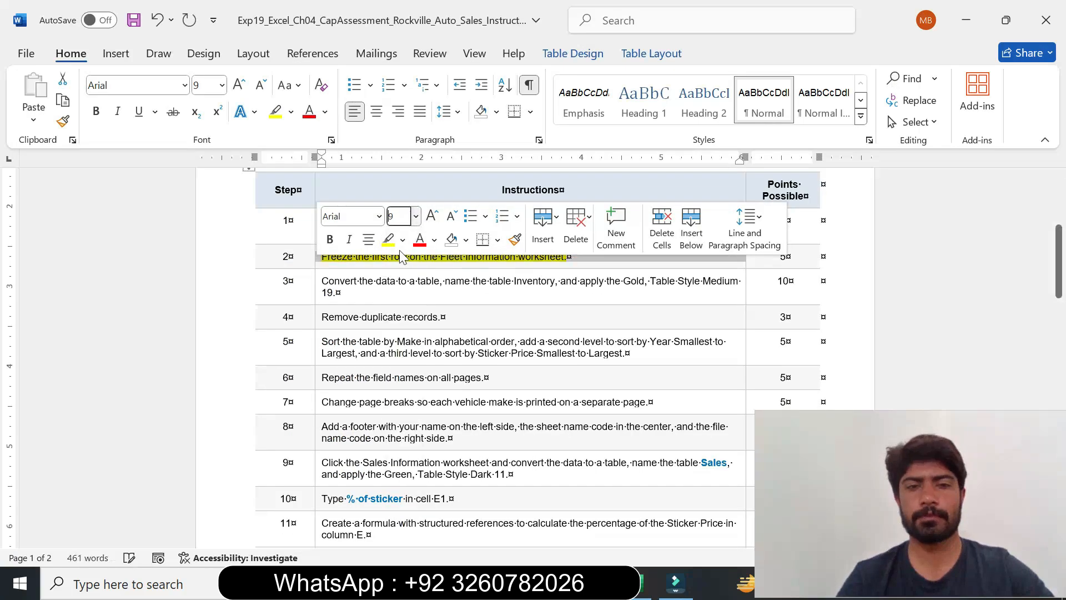
{"action": "left_click", "coordinate": [404, 240]}
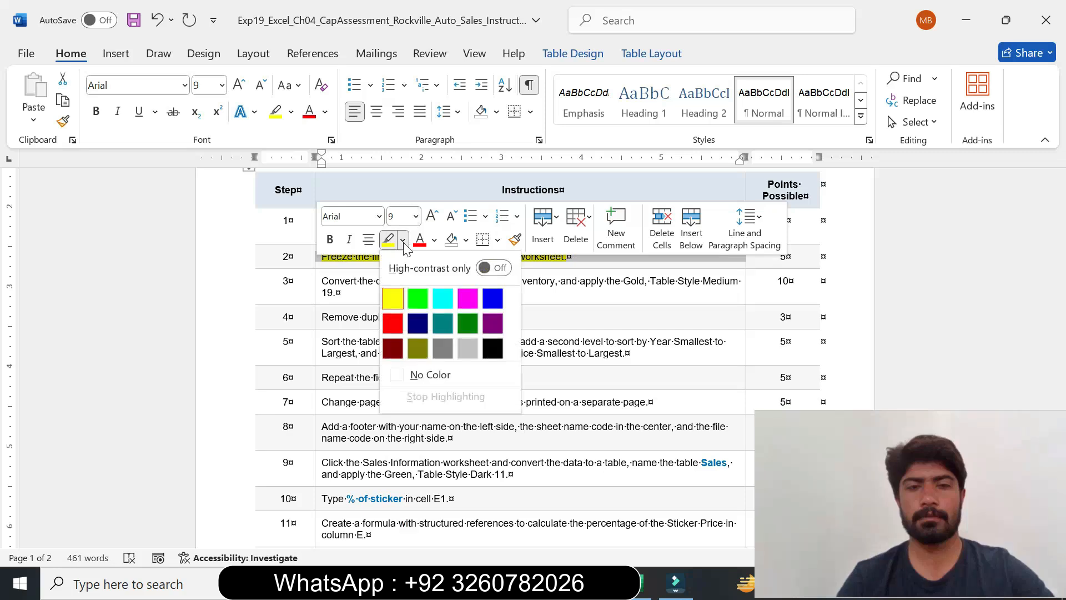
{"action": "left_click", "coordinate": [414, 371]}
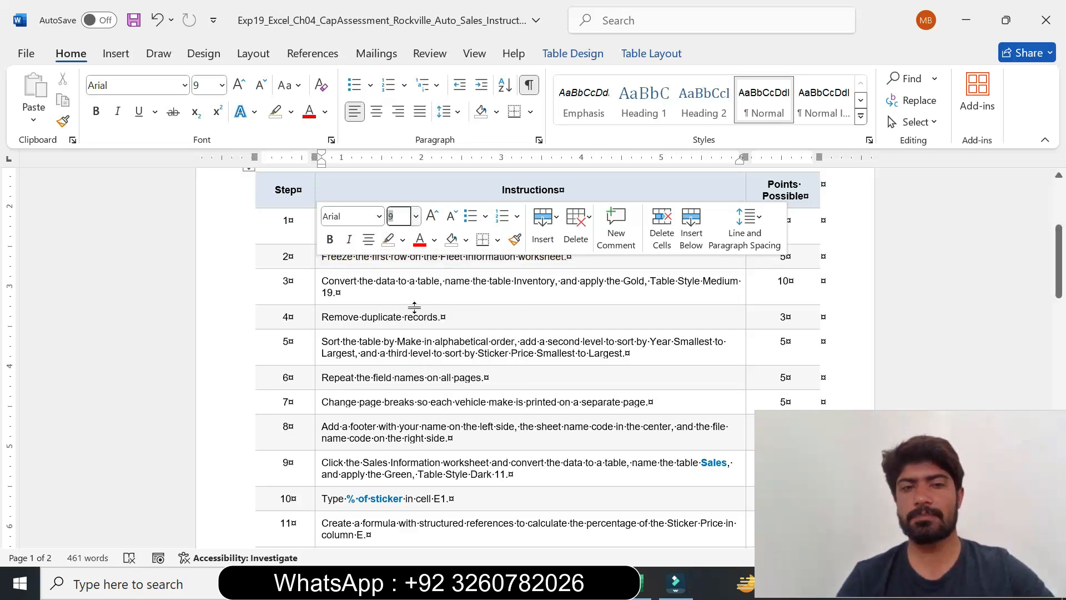
Step: Set the step 3 instruction about converting the data to a table to 12 pt and highlight it in yellow
{"action": "left_click", "coordinate": [314, 299]}
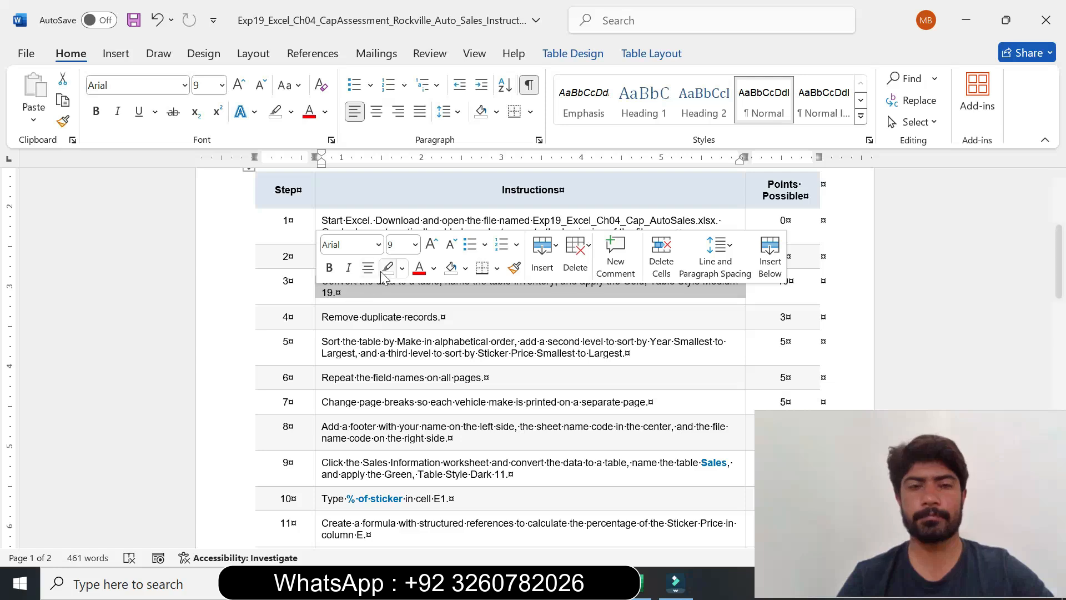
{"action": "left_click", "coordinate": [415, 244]}
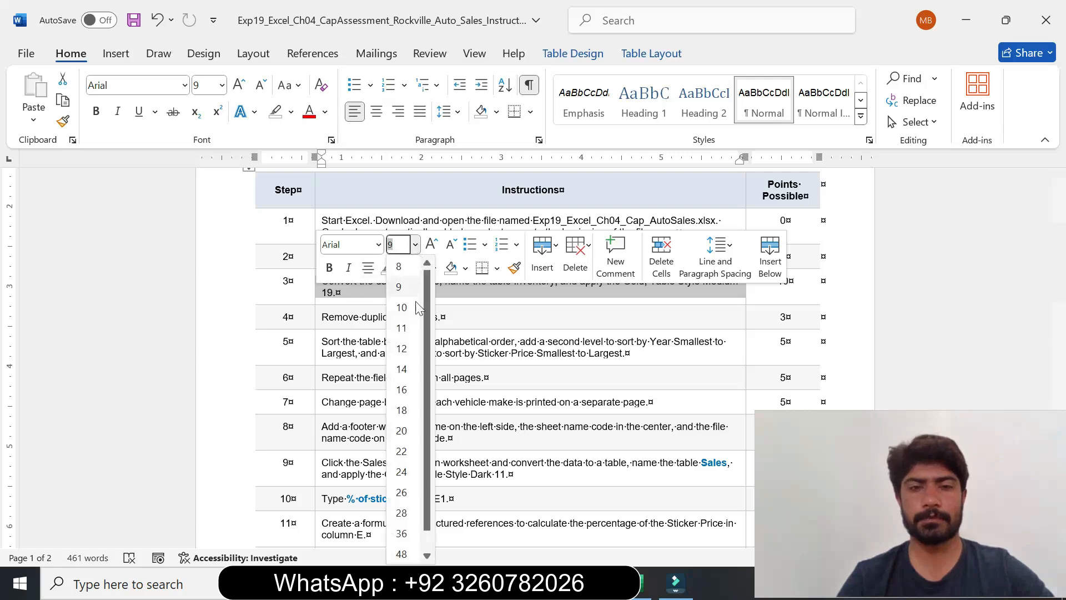
{"action": "left_click", "coordinate": [404, 350]}
{"action": "left_click", "coordinate": [402, 268]}
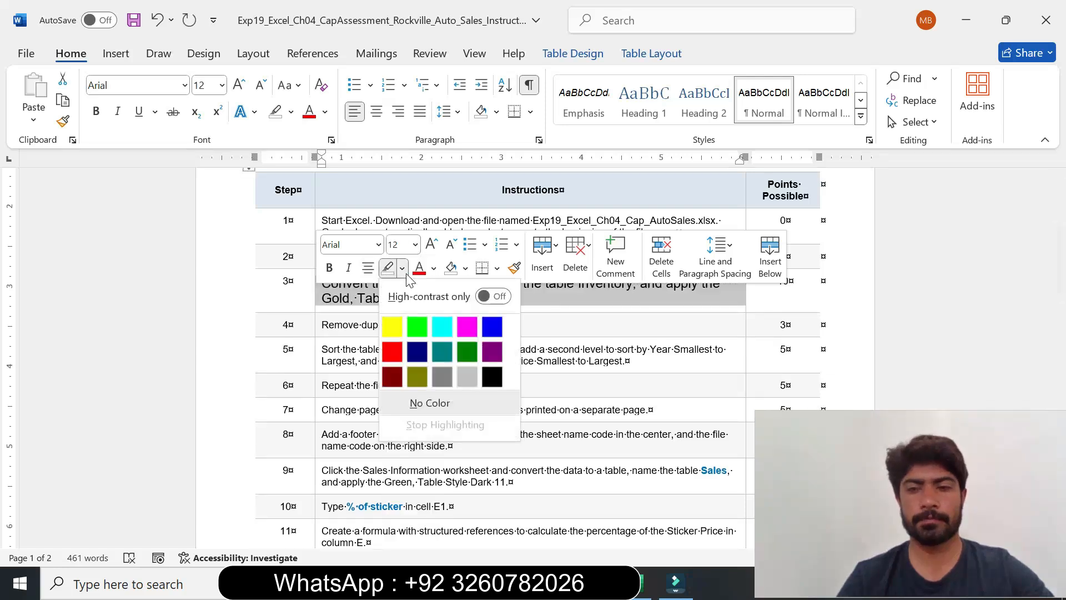
{"action": "left_click", "coordinate": [392, 327]}
{"action": "left_click", "coordinate": [394, 324]}
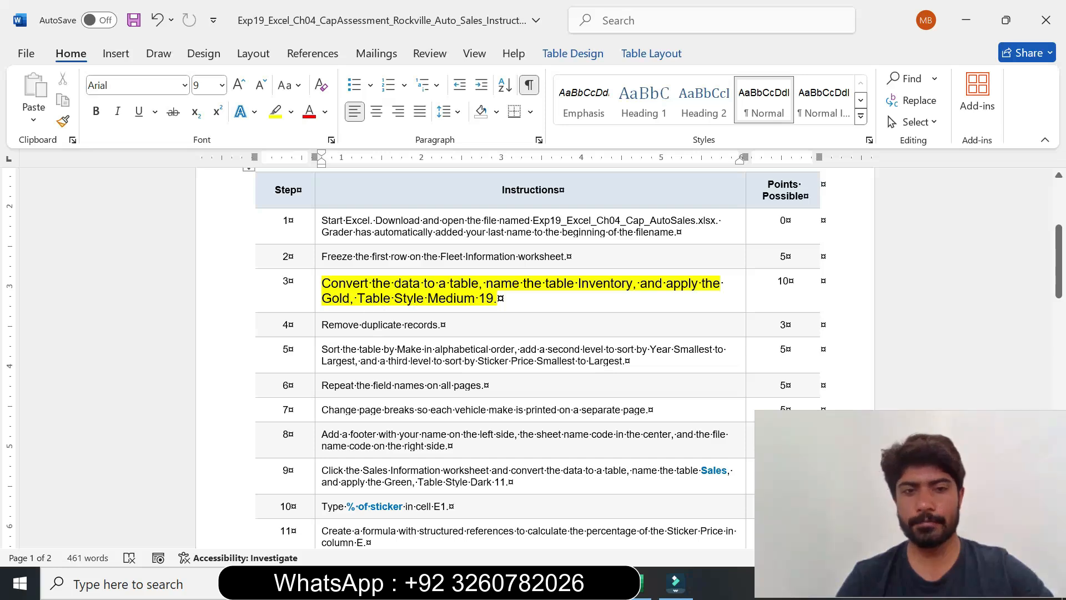
Step: Highlight the phrase "Convert the data to a table" in the step 3 instruction in turquoise
{"action": "left_click_drag", "start_coordinate": [322, 283], "coordinate": [478, 284]}
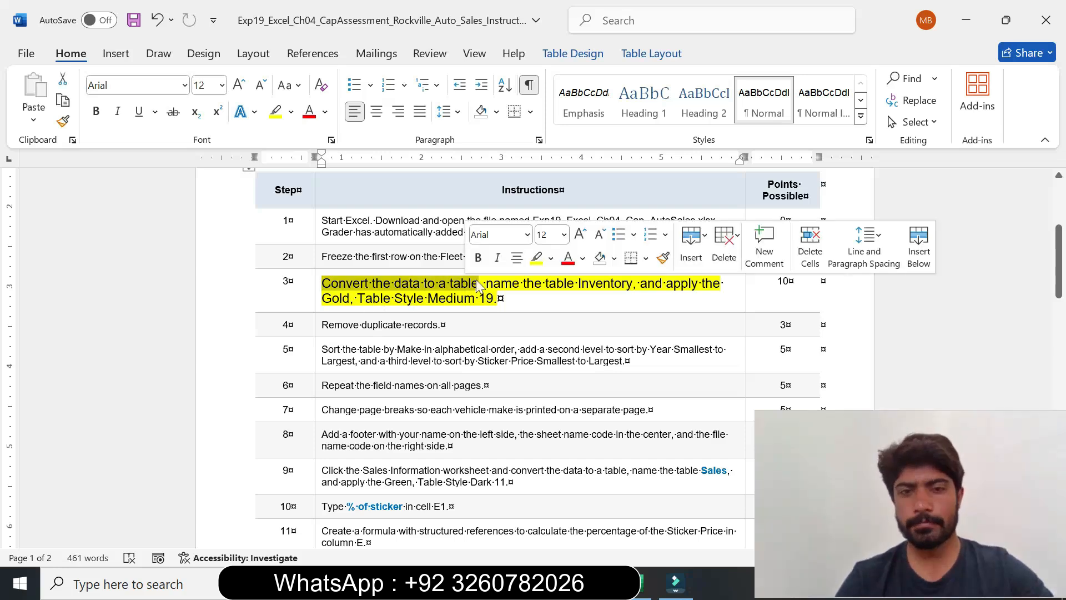
{"action": "left_click", "coordinate": [551, 258]}
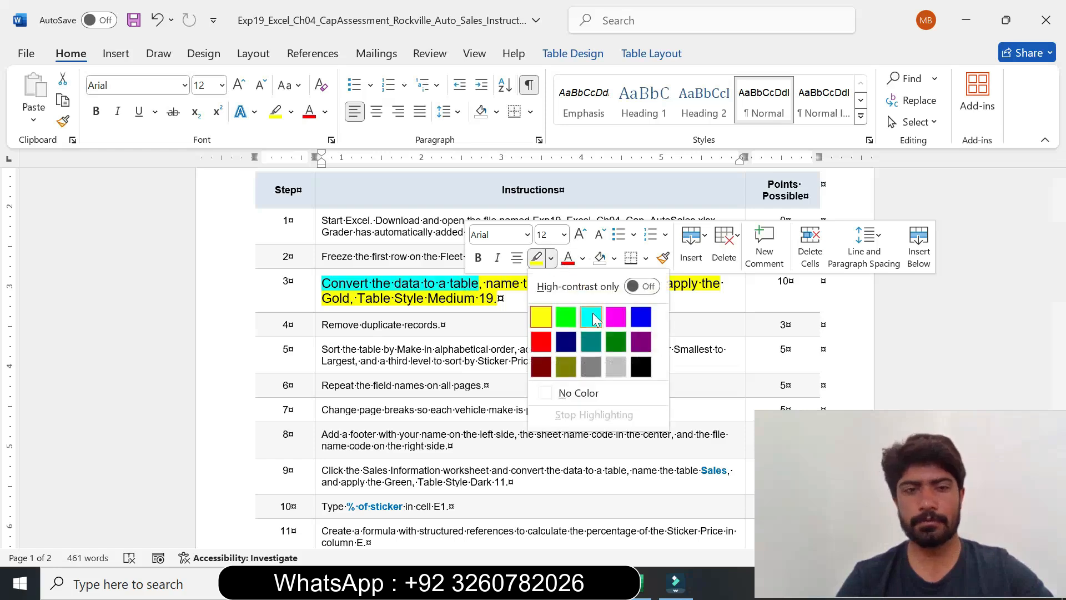
{"action": "left_click", "coordinate": [592, 312]}
{"action": "left_click_drag", "start_coordinate": [439, 284], "coordinate": [461, 284]}
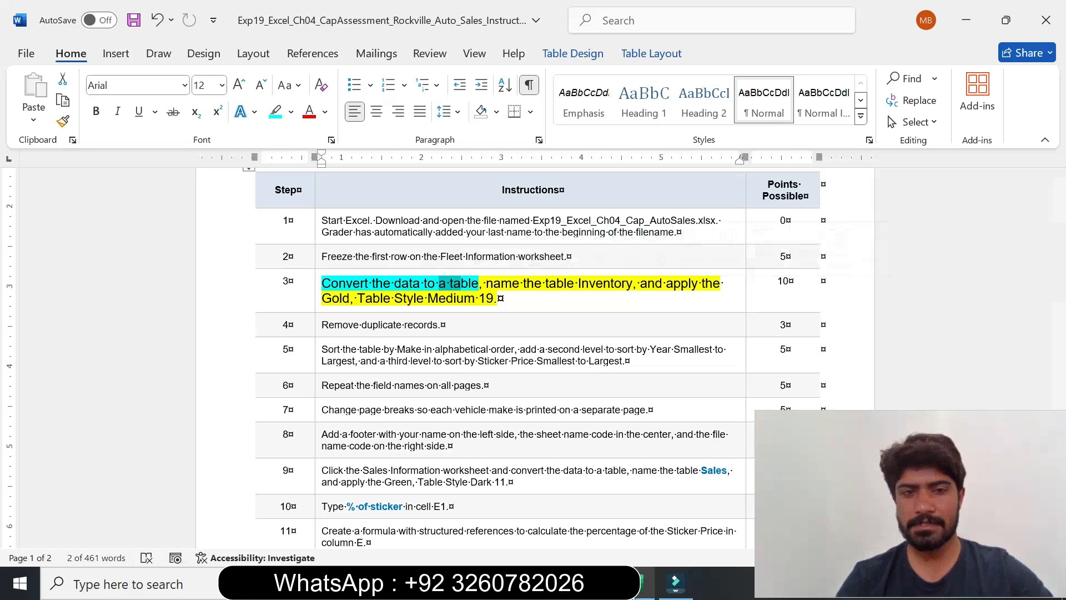
Step: Switch to the Excel workbook and convert the Fleet Information data in A1:F104 to a table with headers
{"action": "left_click", "coordinate": [645, 583]}
{"action": "left_click", "coordinate": [99, 242]}
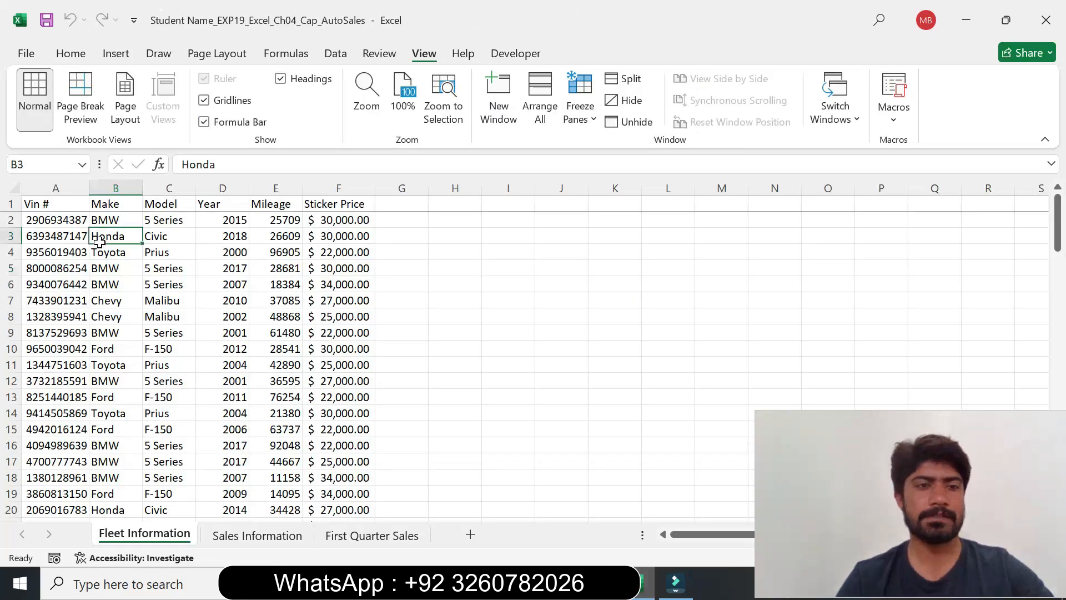
{"action": "left_click", "coordinate": [79, 52]}
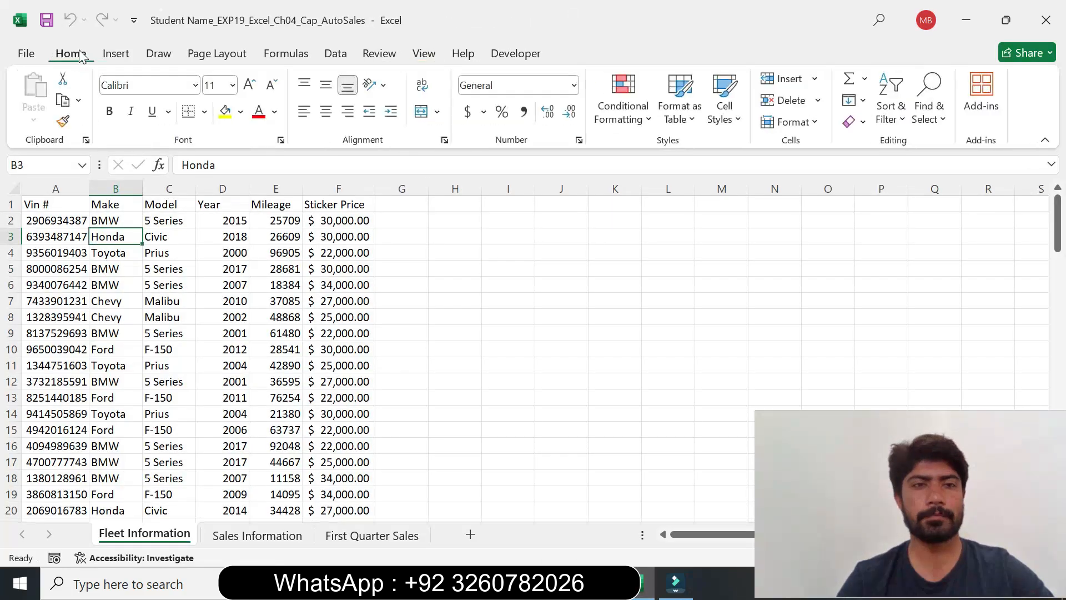
{"action": "left_click", "coordinate": [221, 56]}
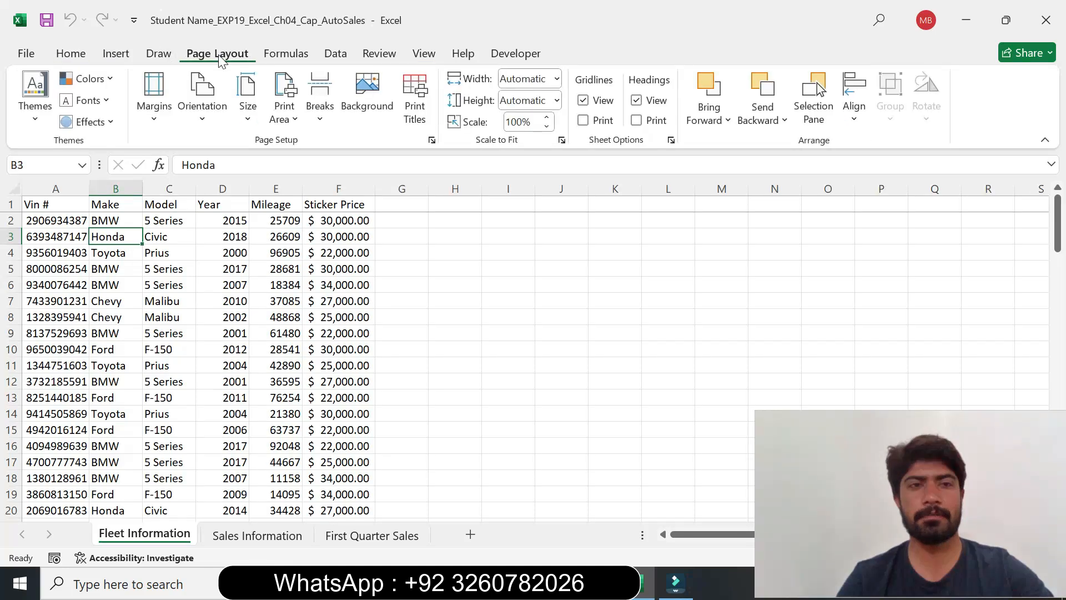
{"action": "left_click", "coordinate": [117, 55]}
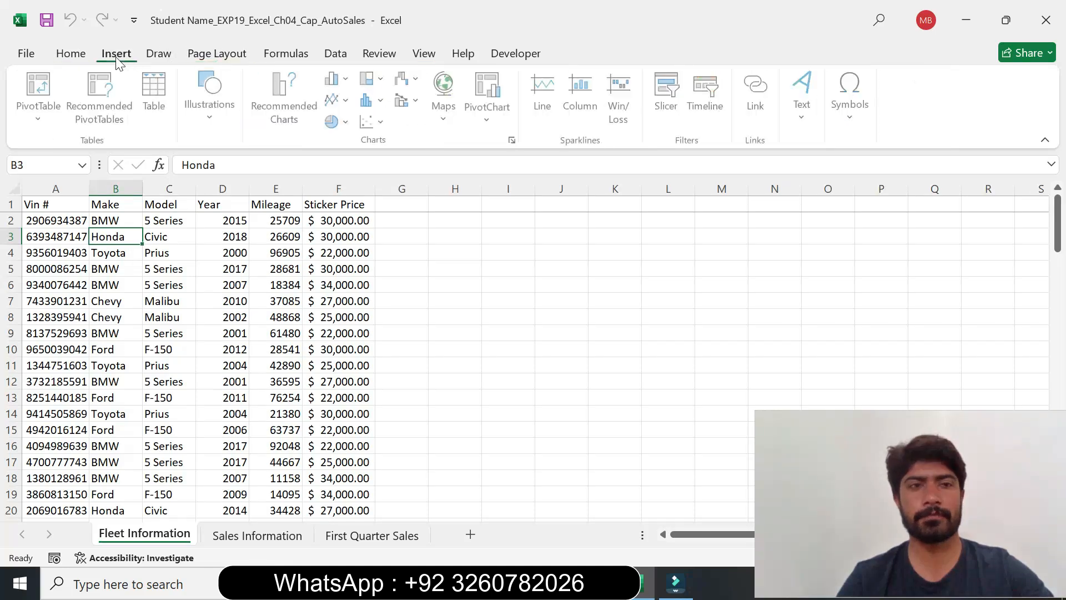
{"action": "left_click", "coordinate": [155, 89]}
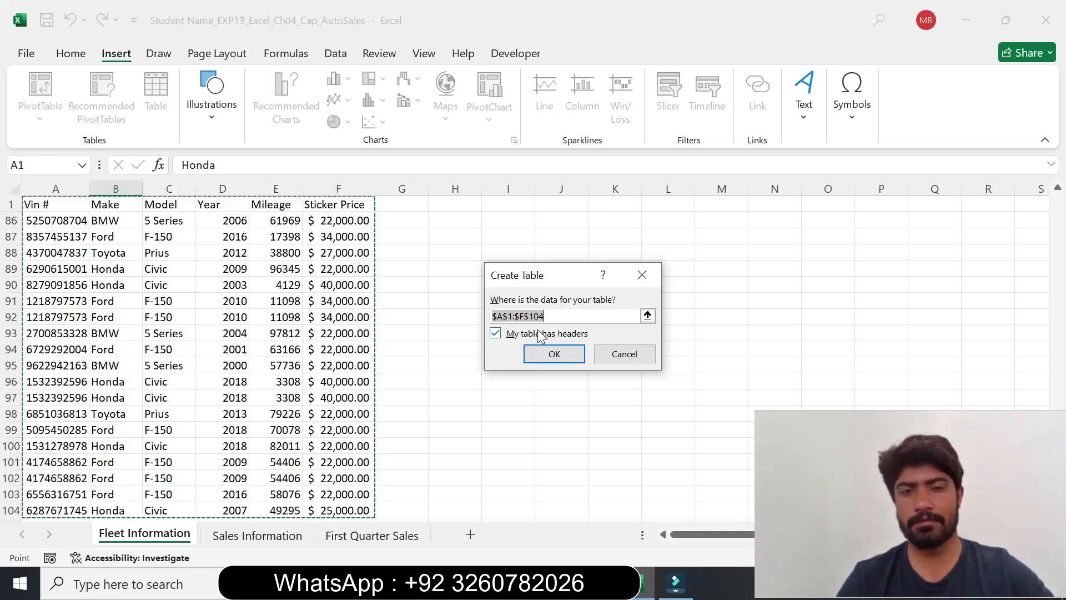
{"action": "left_click", "coordinate": [539, 356]}
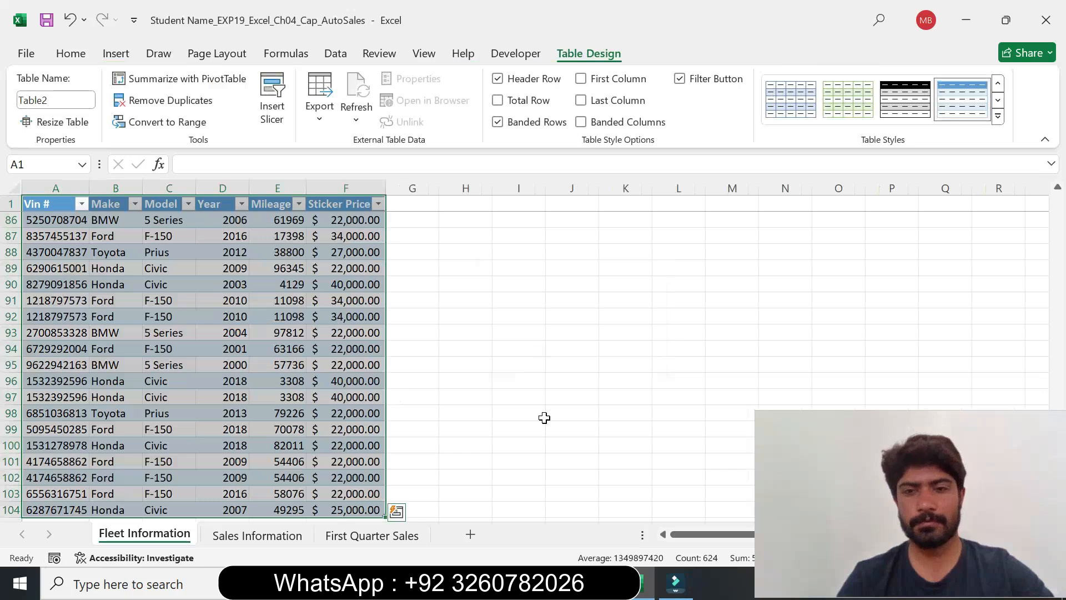
Step: Switch to the Word instructions and highlight the step 3 text from "name the table" through "Medium 19" in turquoise
{"action": "left_click", "coordinate": [595, 583]}
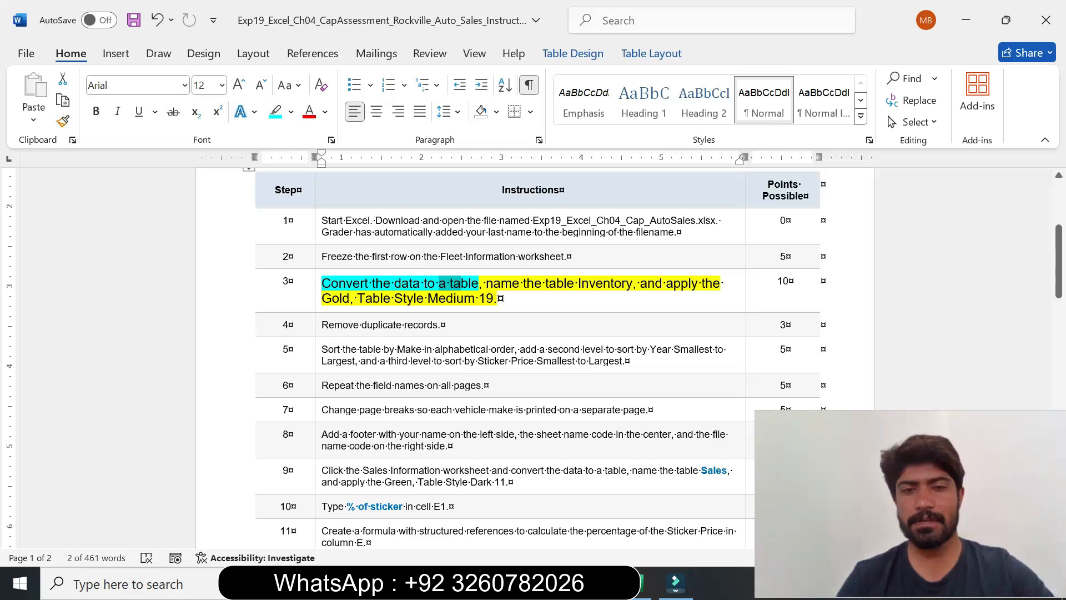
{"action": "left_click_drag", "start_coordinate": [487, 284], "coordinate": [500, 299]}
{"action": "left_click", "coordinate": [602, 276]}
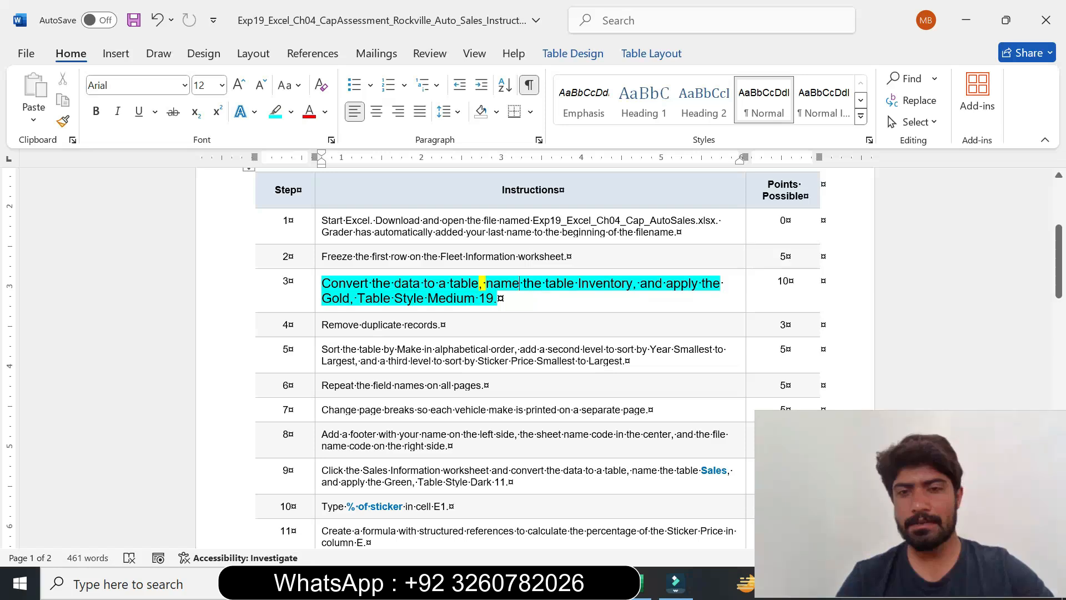
Step: Copy the word Inventory from the step 3 instruction and use it as the Fleet Information table's name in Excel
{"action": "left_click_drag", "start_coordinate": [578, 284], "coordinate": [633, 289]}
{"action": "key", "text": "ctrl+c"}
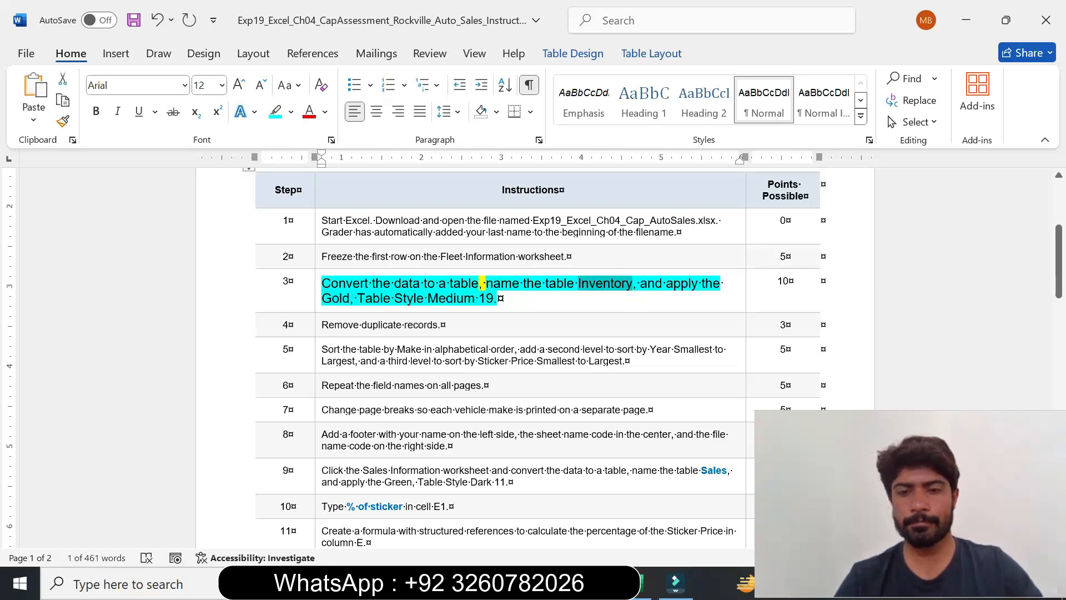
{"action": "key", "text": "alt+Tab"}
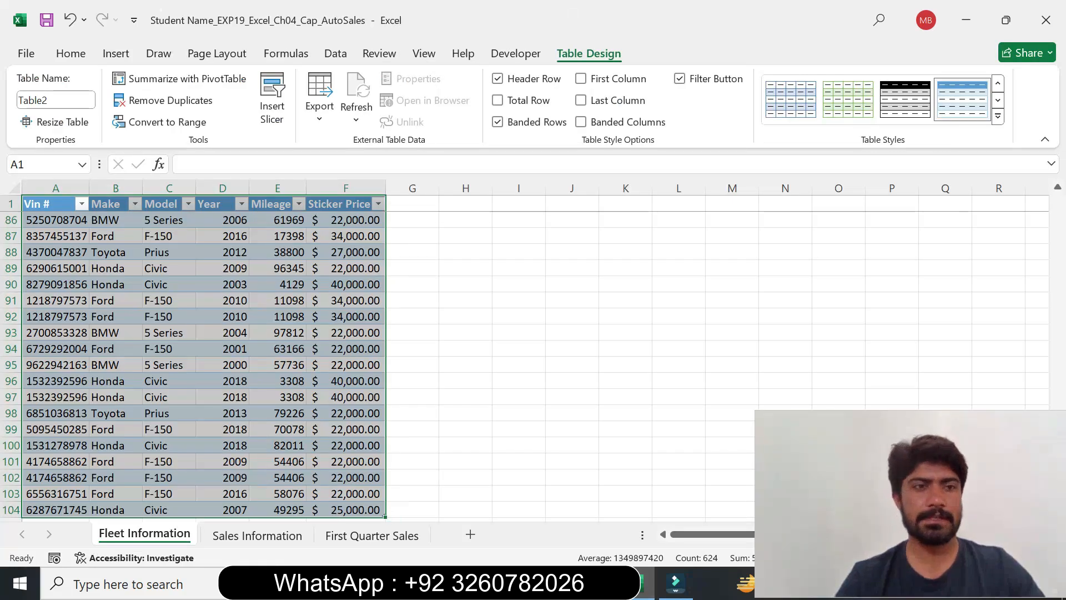
{"action": "left_click", "coordinate": [56, 100]}
{"action": "key", "text": "ctrl+v"}
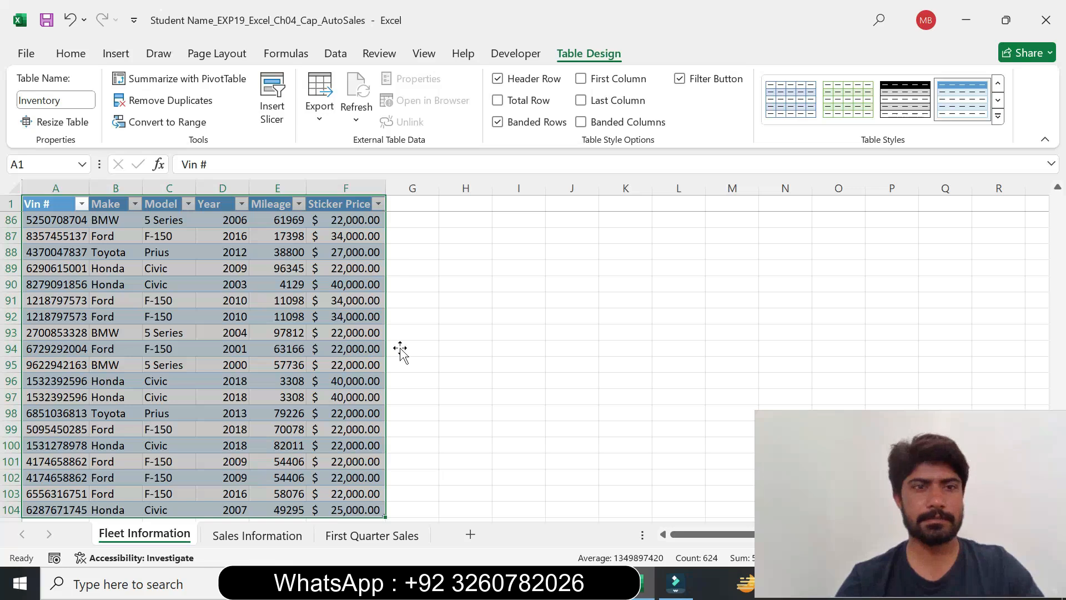
{"action": "left_click", "coordinate": [347, 333]}
Step: Check the required style in the Word instructions and apply Gold, Table Style Medium 19 to the Inventory table in Excel
{"action": "key", "text": "alt+Tab"}
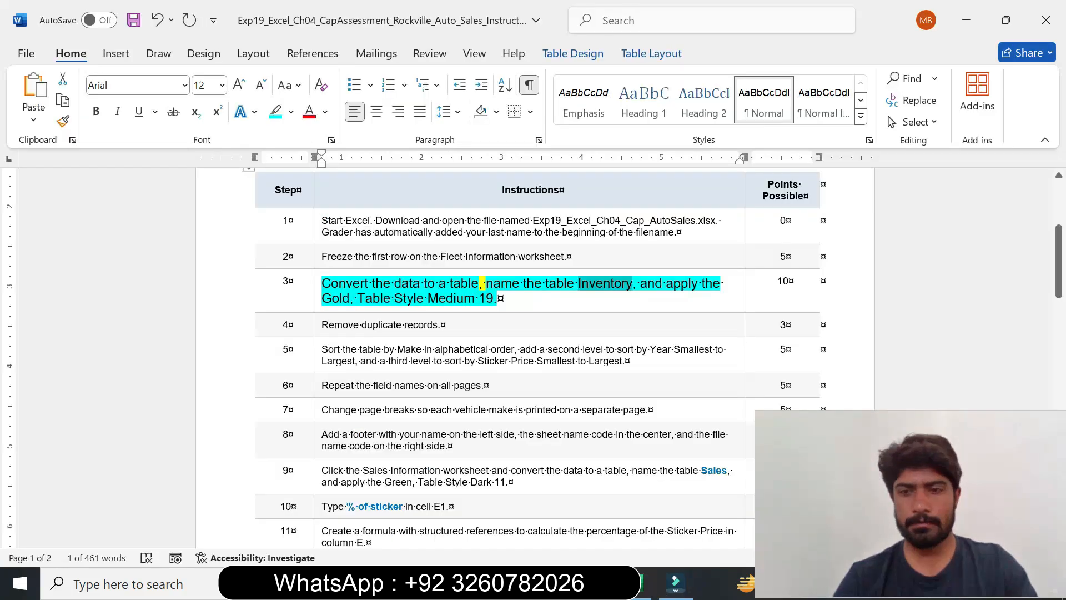
{"action": "left_click_drag", "start_coordinate": [323, 298], "coordinate": [476, 299]}
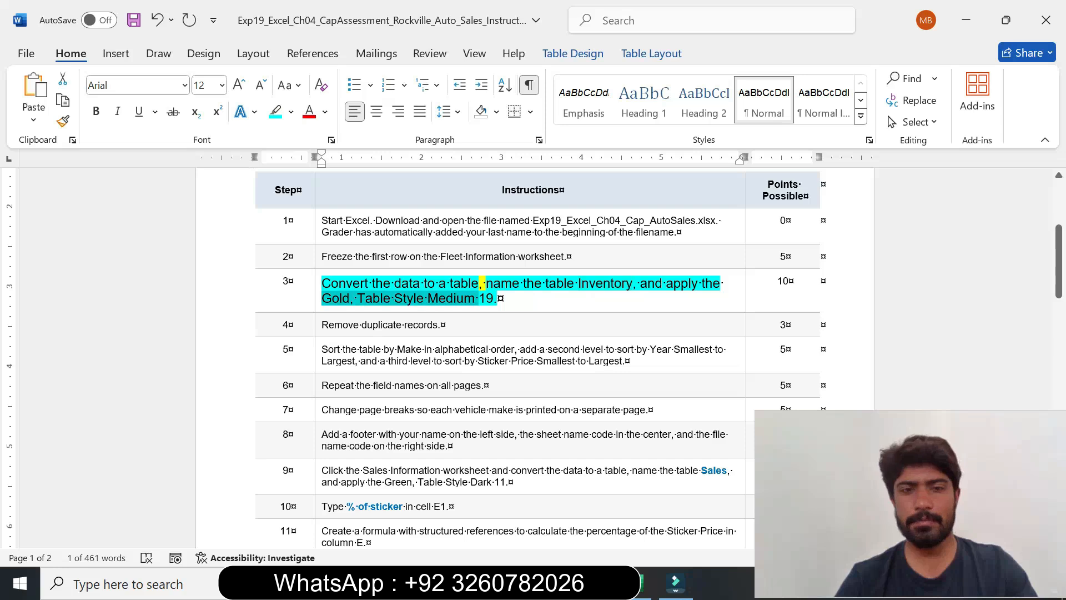
{"action": "left_click", "coordinate": [375, 297]}
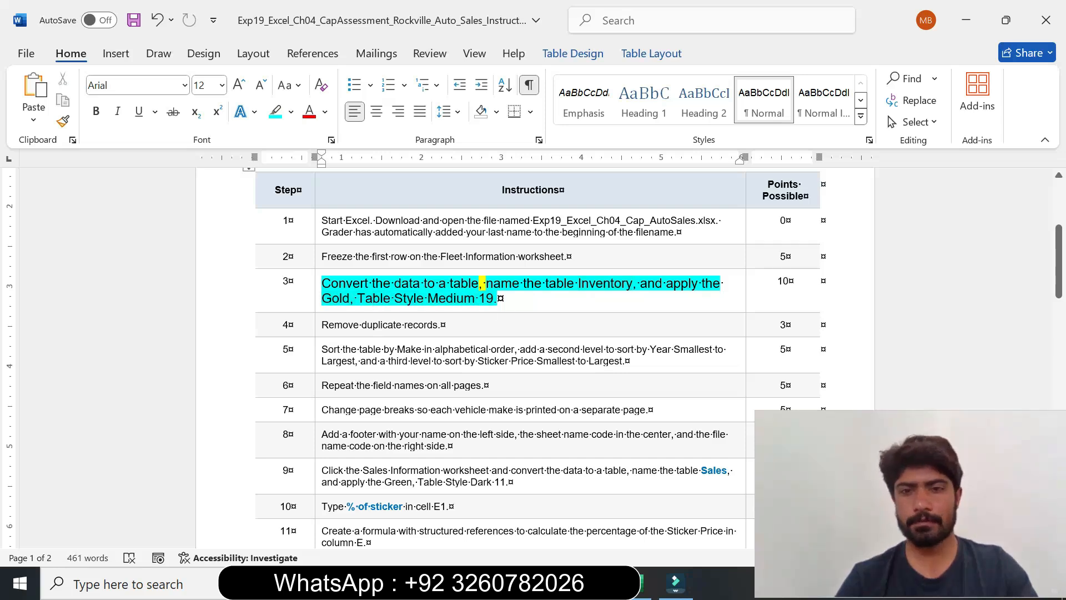
{"action": "key", "text": "alt+Tab"}
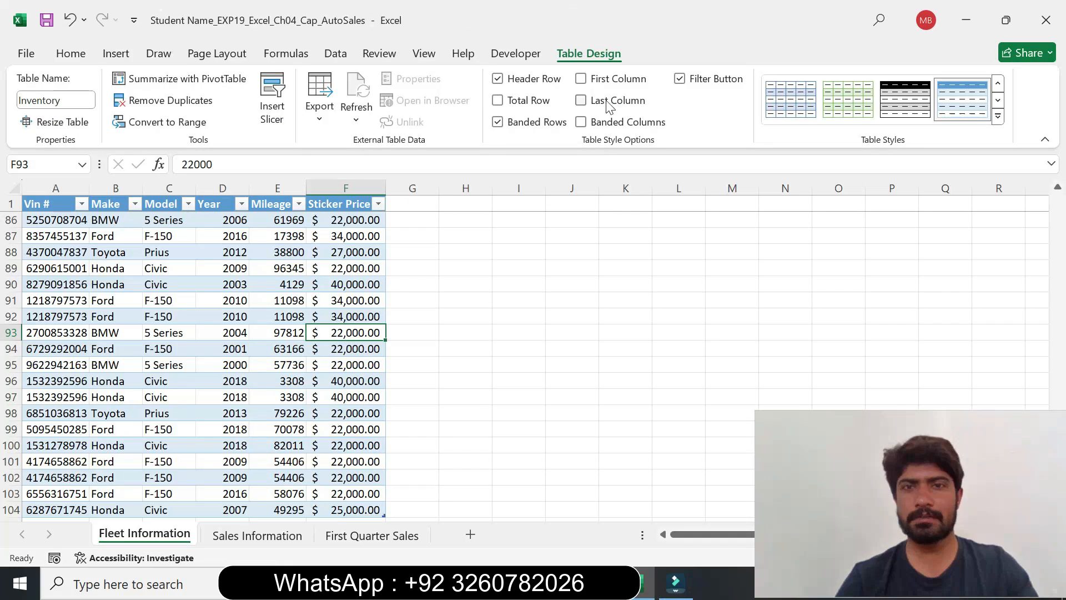
{"action": "left_click", "coordinate": [1002, 120]}
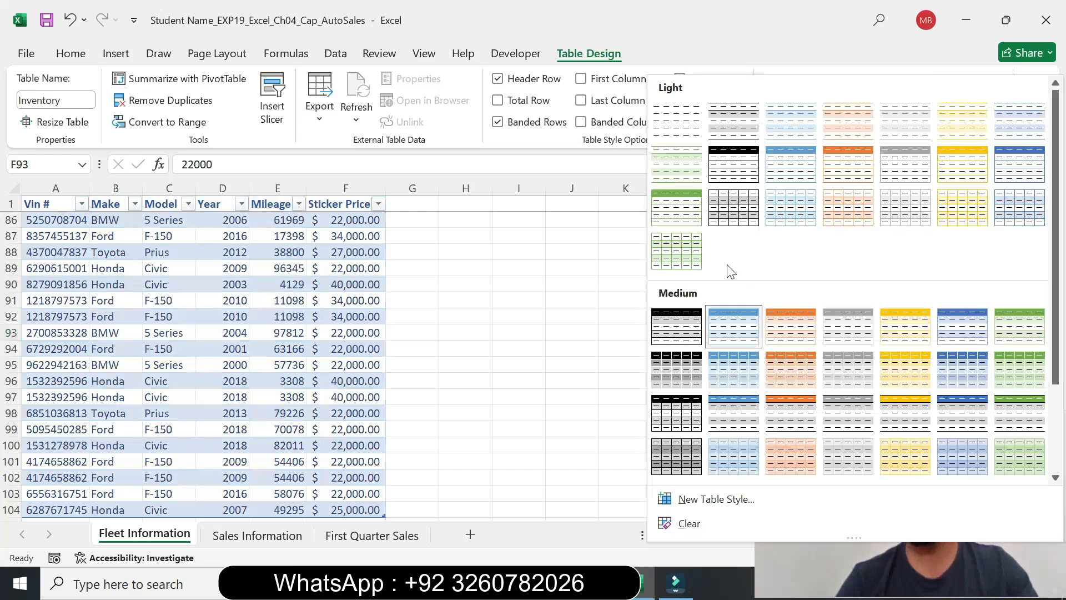
{"action": "key", "text": "alt+Tab"}
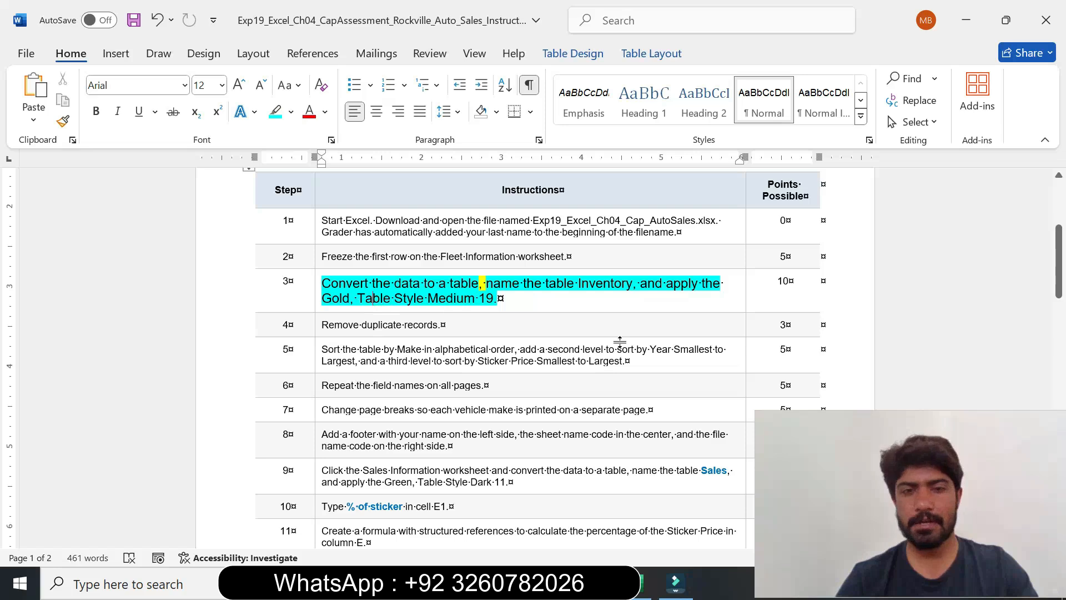
{"action": "key", "text": "alt+Tab"}
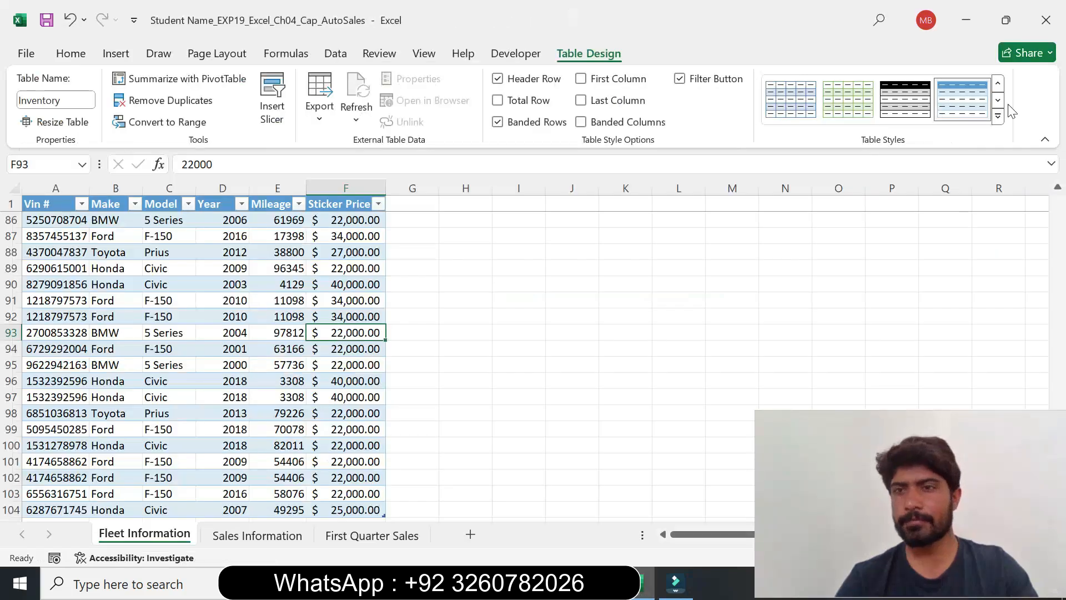
{"action": "left_click", "coordinate": [999, 116]}
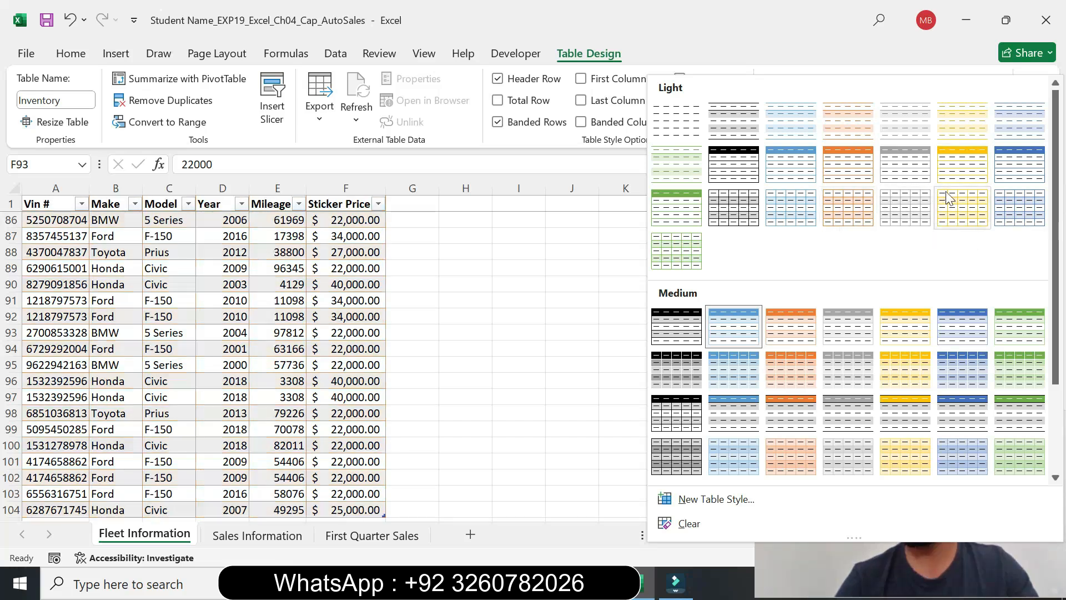
{"action": "scroll", "coordinate": [961, 322], "scroll_direction": "down", "scroll_amount": 3}
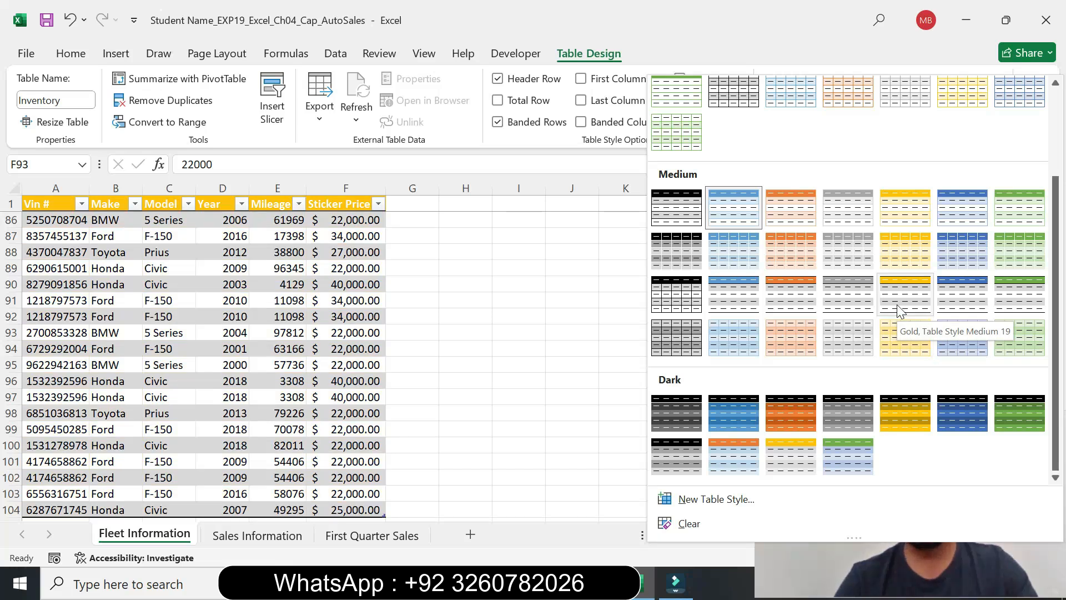
{"action": "left_click", "coordinate": [897, 304]}
{"action": "left_click", "coordinate": [340, 345]}
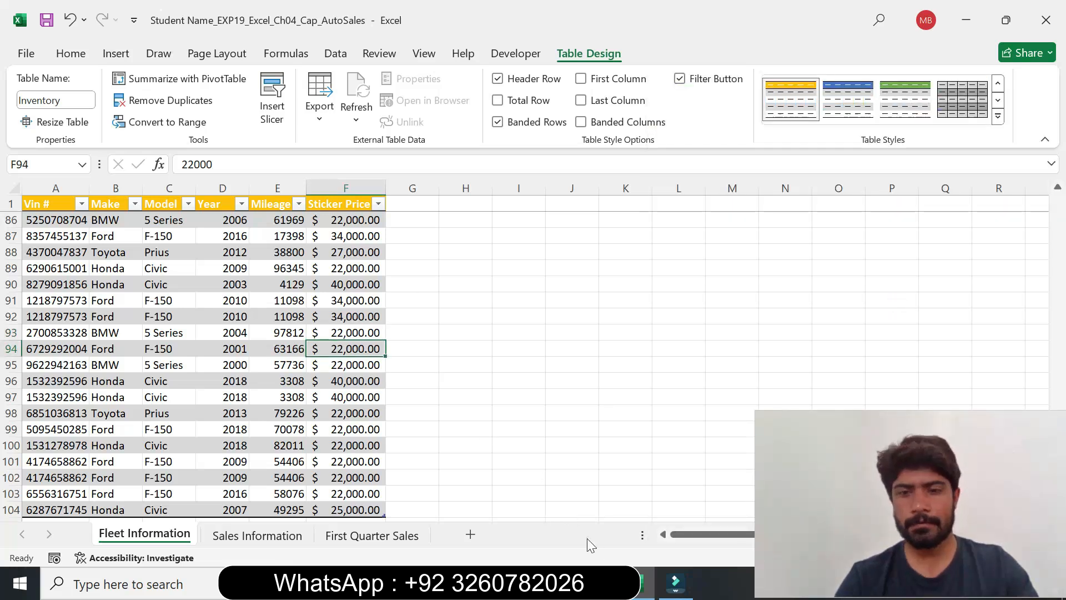
Step: Switch to the Word instructions, return the step 3 text to 9 pt and remove its highlighting
{"action": "left_click", "coordinate": [591, 583]}
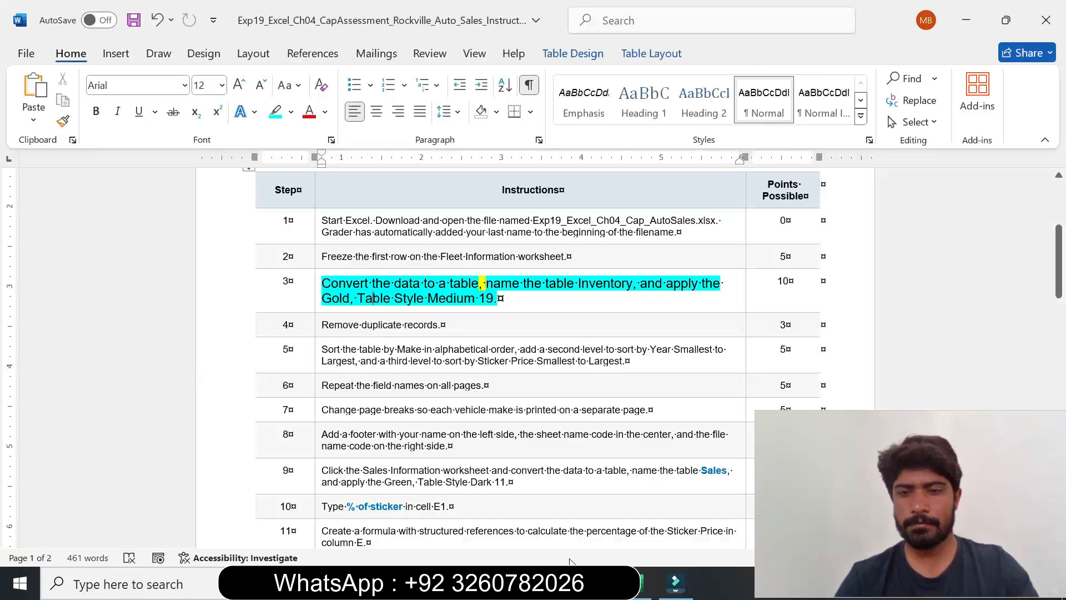
{"action": "right_click", "coordinate": [316, 297]}
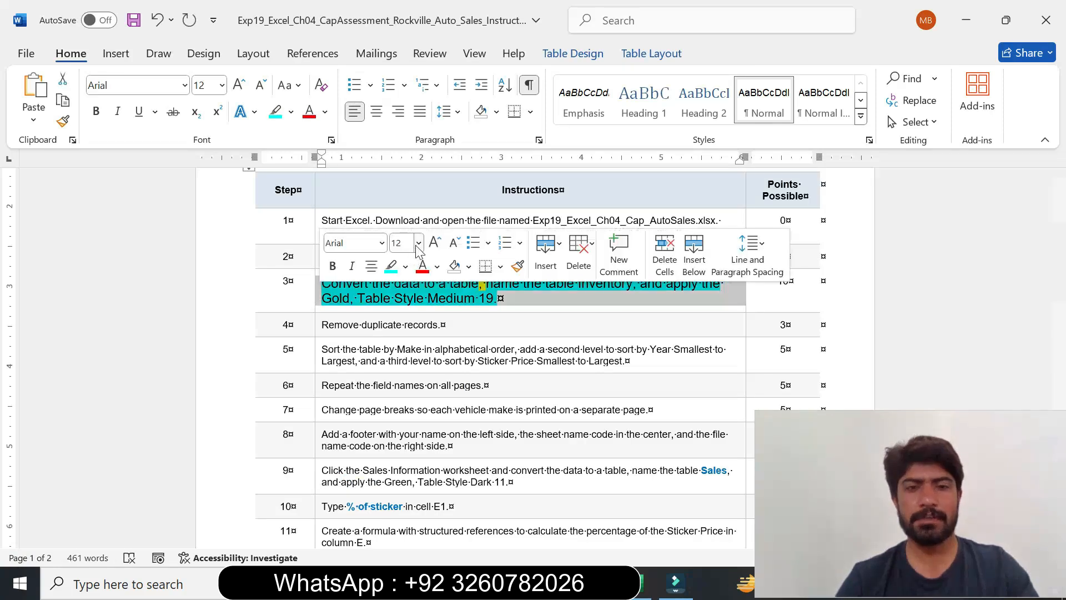
{"action": "left_click", "coordinate": [419, 243]}
{"action": "left_click", "coordinate": [416, 289]}
{"action": "left_click", "coordinate": [406, 266]}
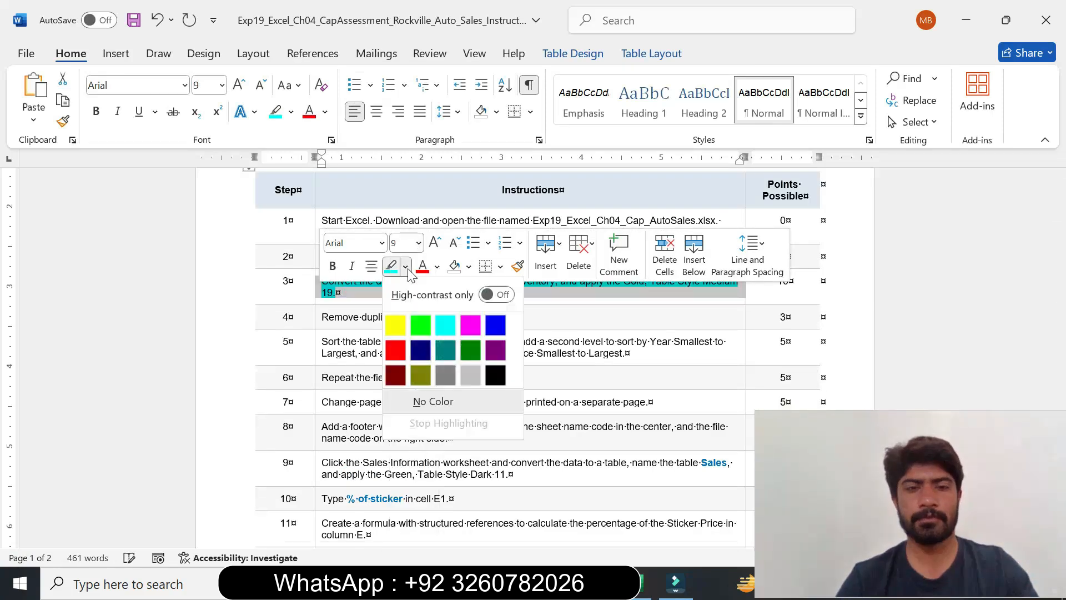
{"action": "left_click", "coordinate": [436, 403]}
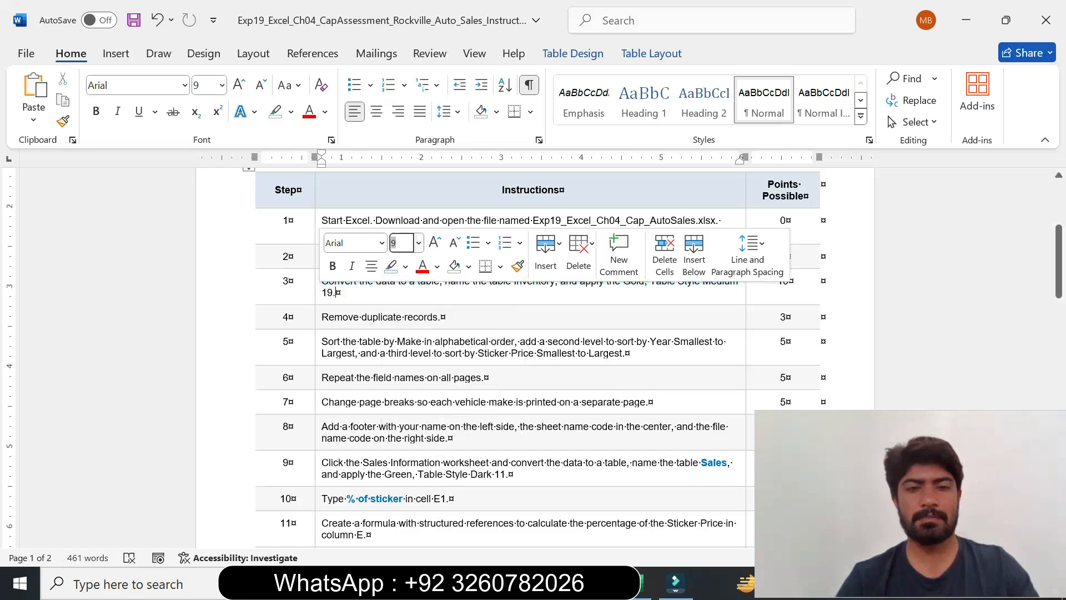
Step: Enlarge the step 4 instruction "Remove duplicate records." to 14 pt and highlight it in yellow
{"action": "left_click", "coordinate": [314, 327]}
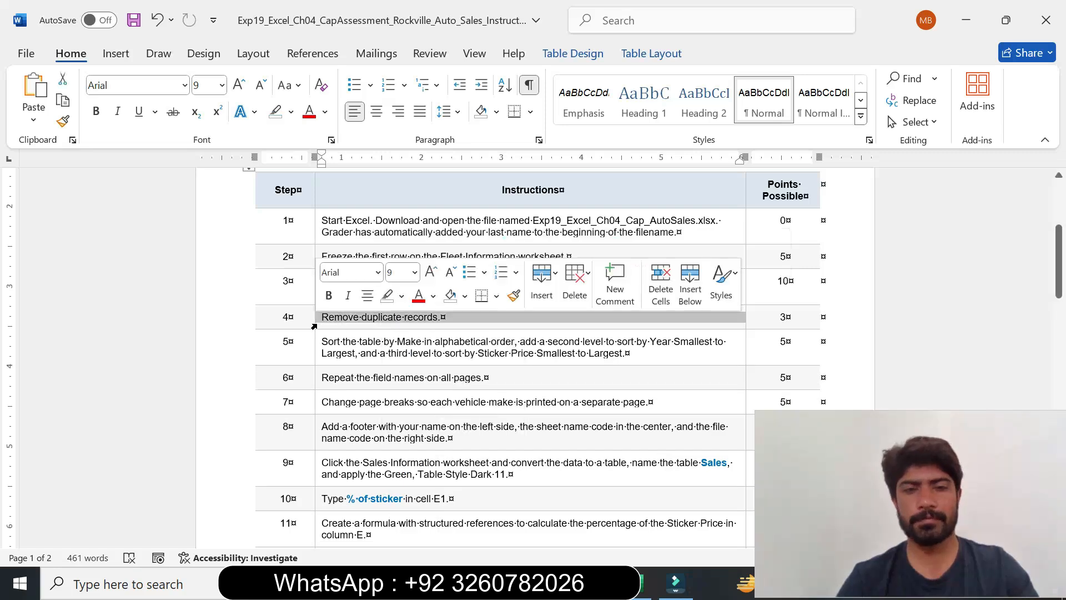
{"action": "left_click", "coordinate": [416, 275]}
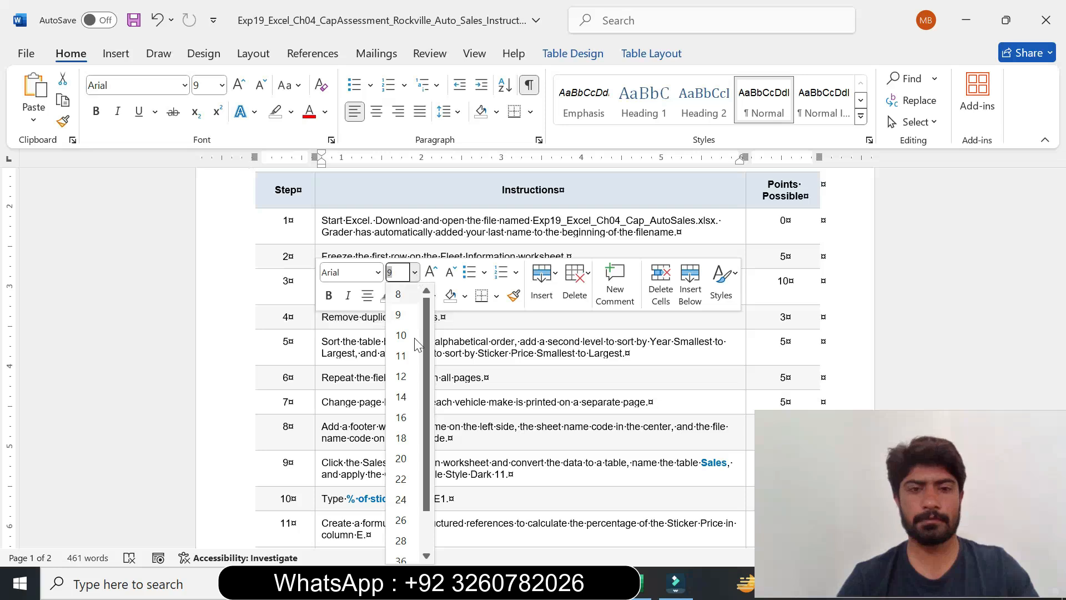
{"action": "left_click", "coordinate": [403, 399]}
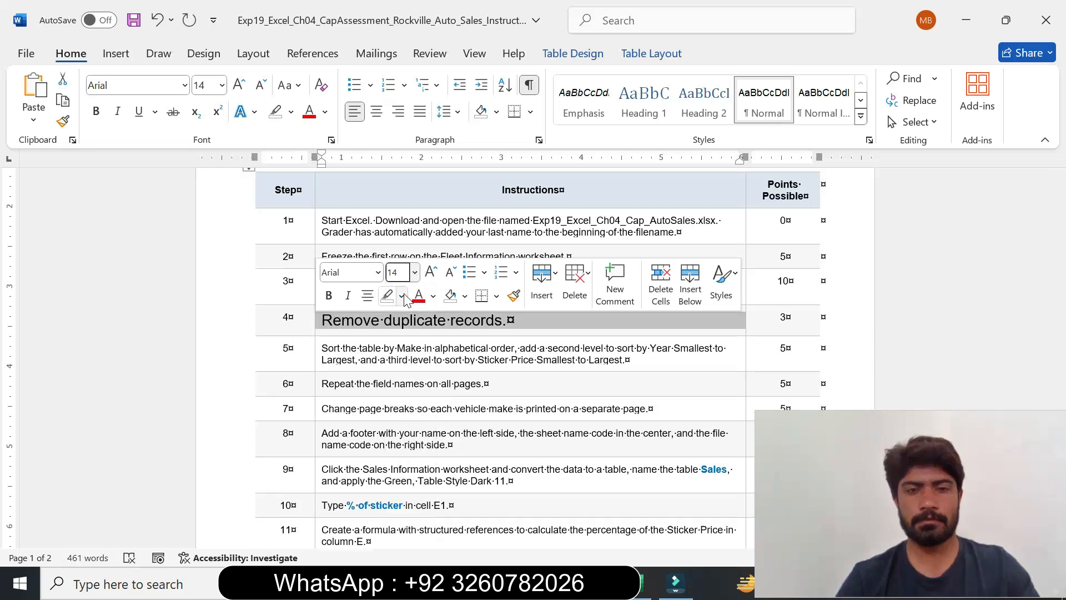
{"action": "left_click", "coordinate": [402, 295]}
{"action": "left_click", "coordinate": [391, 355]}
{"action": "left_click", "coordinate": [348, 332]}
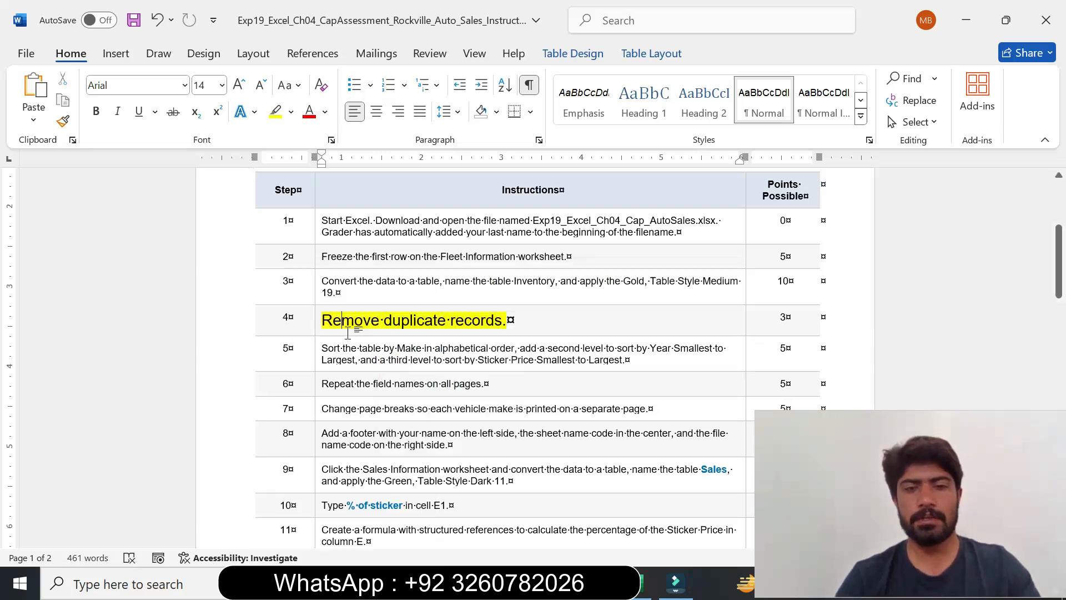
{"action": "left_click_drag", "start_coordinate": [322, 320], "coordinate": [505, 320]}
{"action": "left_click", "coordinate": [410, 320]}
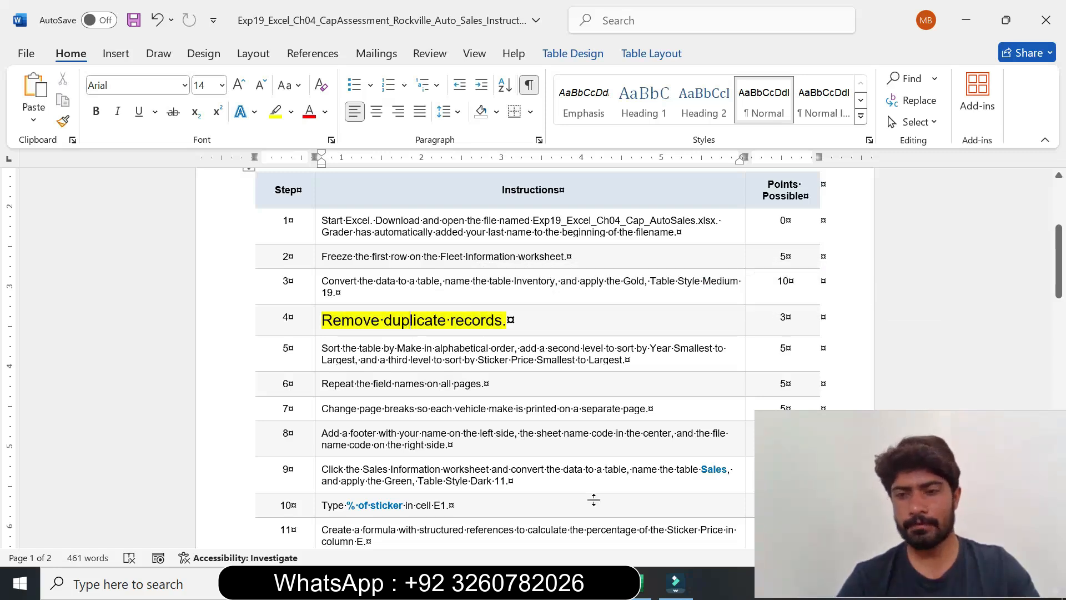
Step: Switch to the Excel workbook and remove duplicate records from the Inventory table, comparing all columns
{"action": "left_click", "coordinate": [644, 583]}
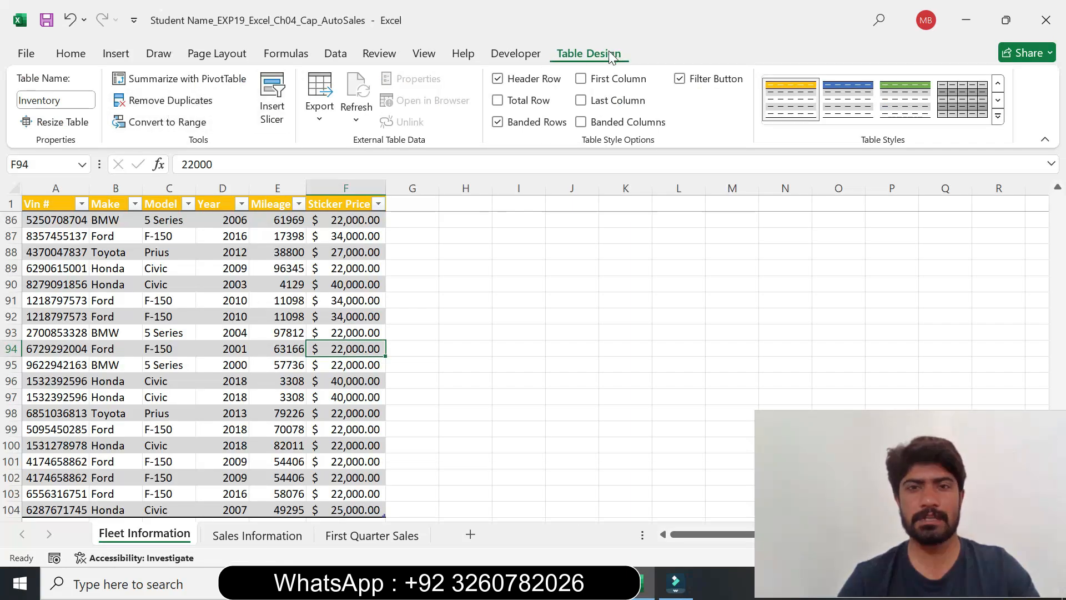
{"action": "left_click", "coordinate": [161, 104]}
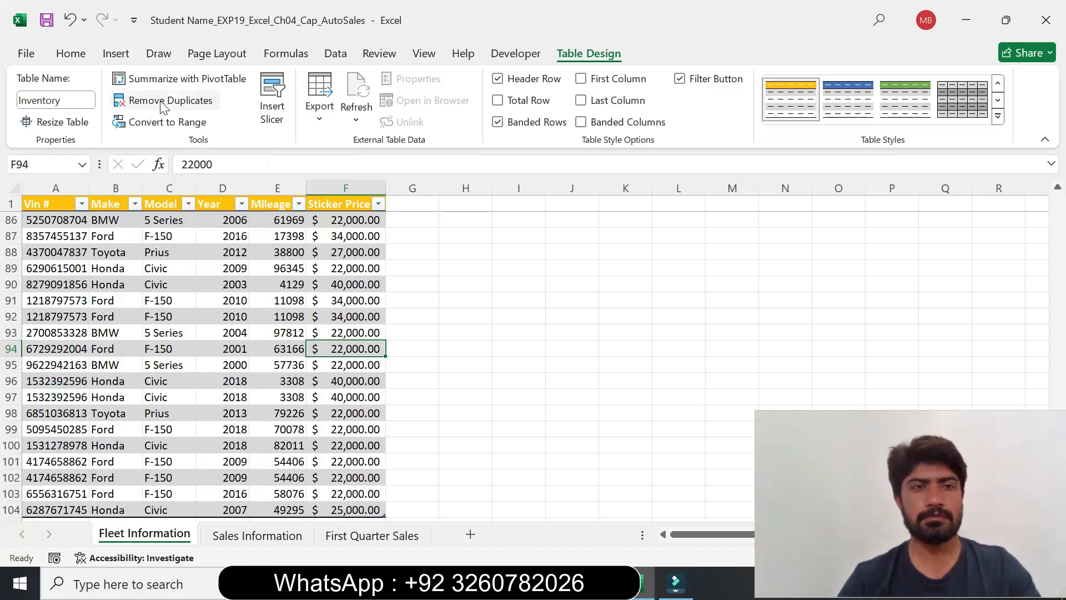
{"action": "left_click", "coordinate": [161, 104]}
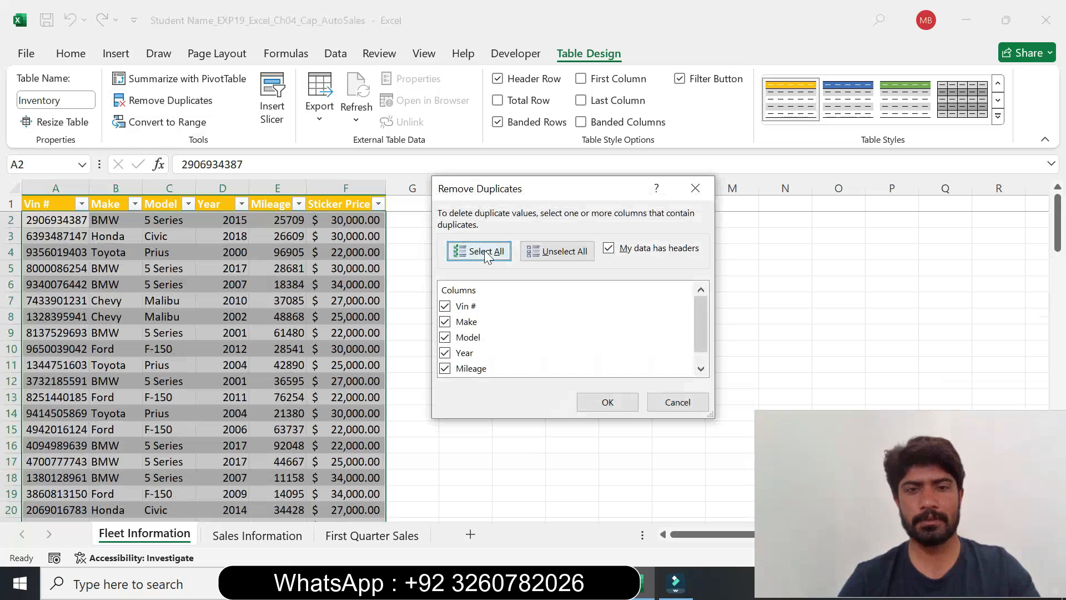
{"action": "left_click", "coordinate": [484, 252]}
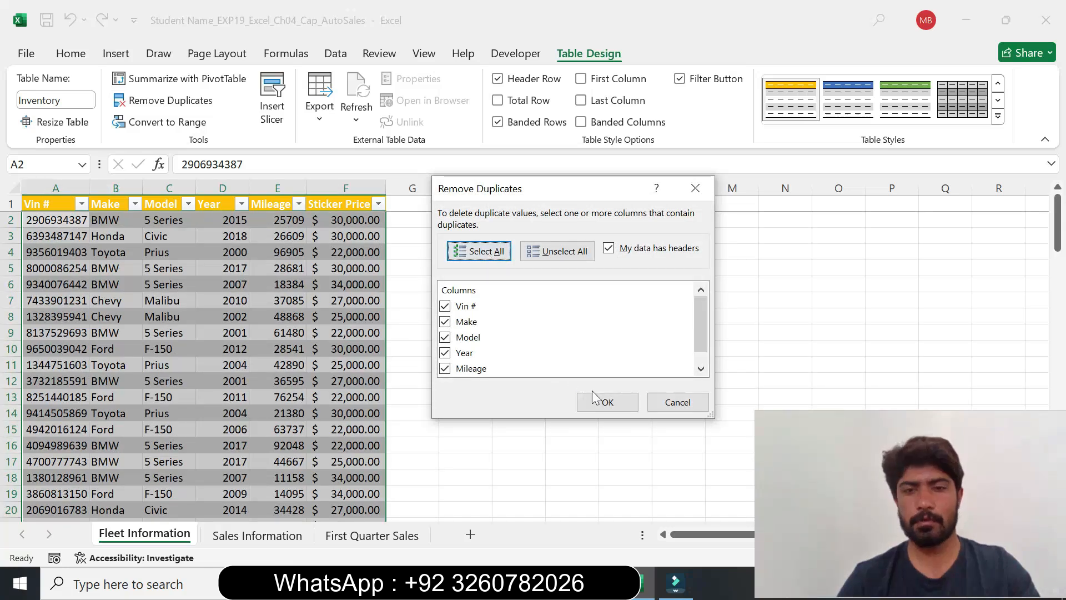
{"action": "left_click", "coordinate": [600, 404]}
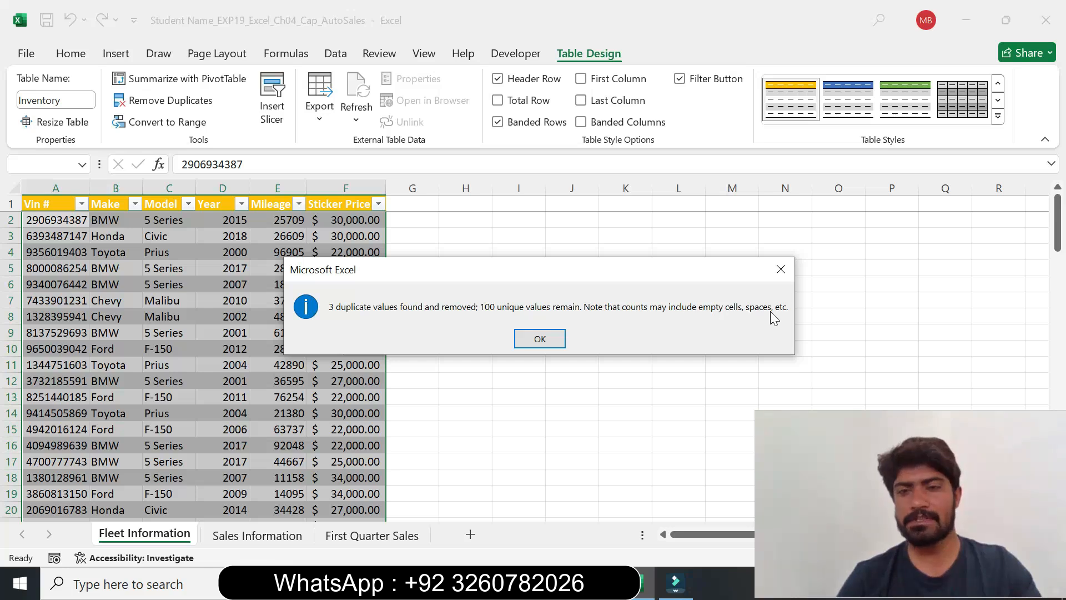
{"action": "left_click", "coordinate": [538, 339]}
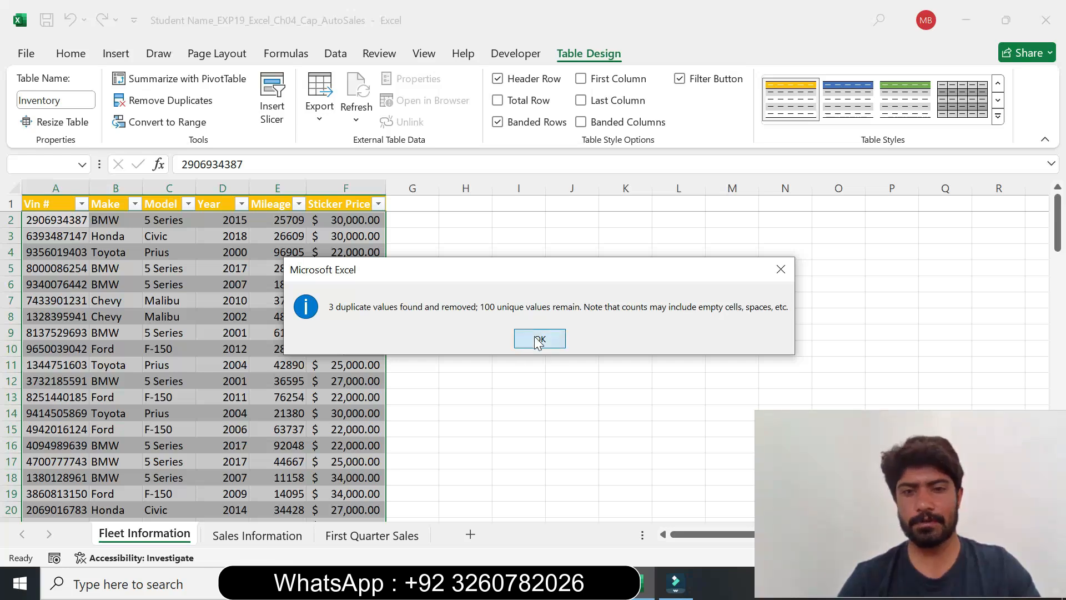
{"action": "left_click", "coordinate": [519, 332]}
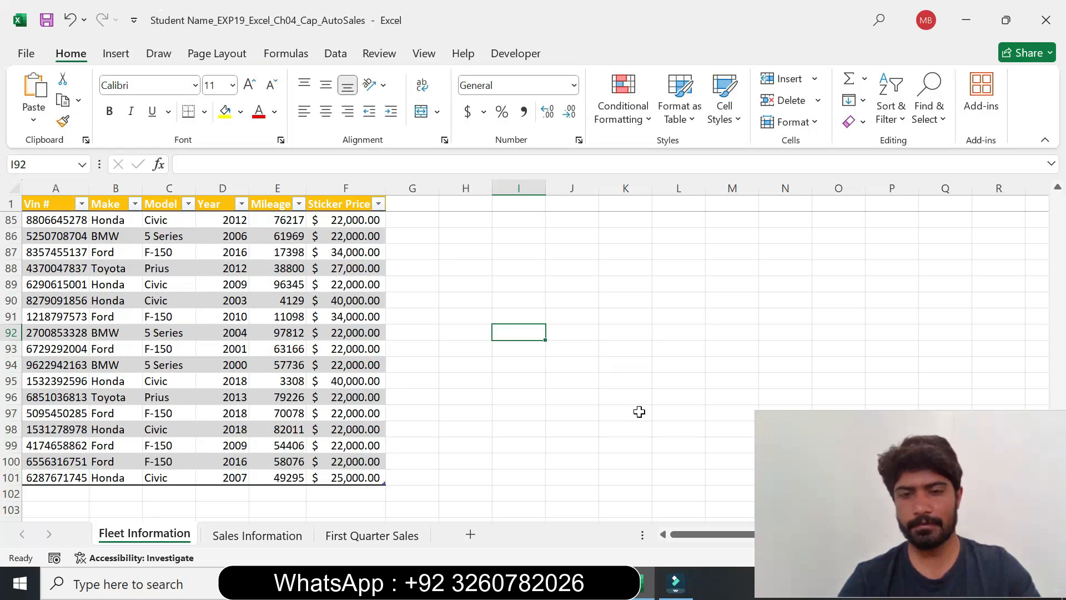
Step: Switch to the Word instructions, return the step 4 text to 9 pt and remove its highlighting
{"action": "key", "text": "alt+Tab"}
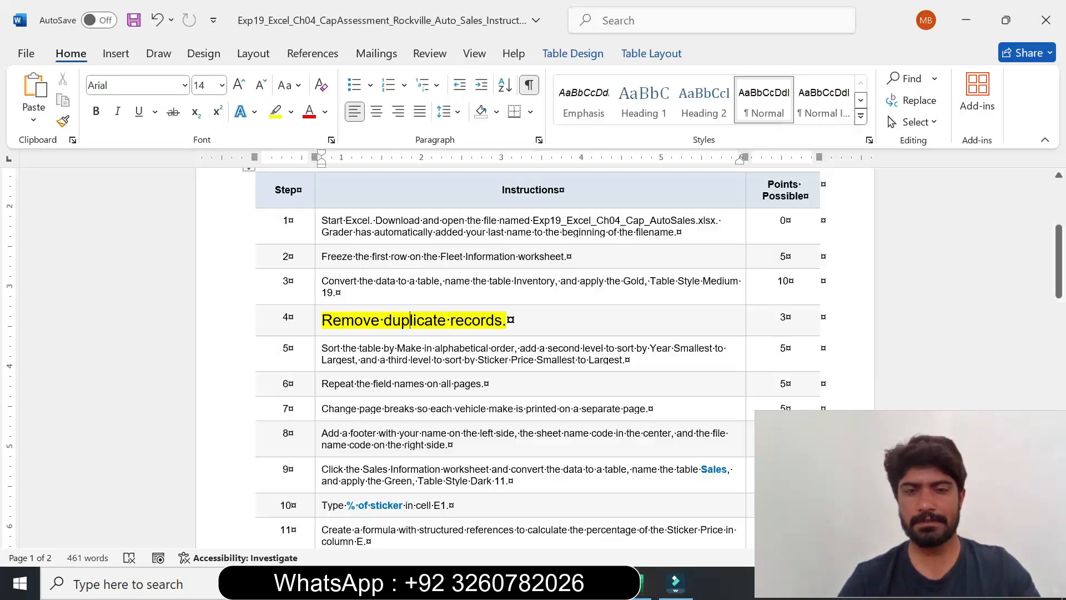
{"action": "left_click", "coordinate": [317, 328]}
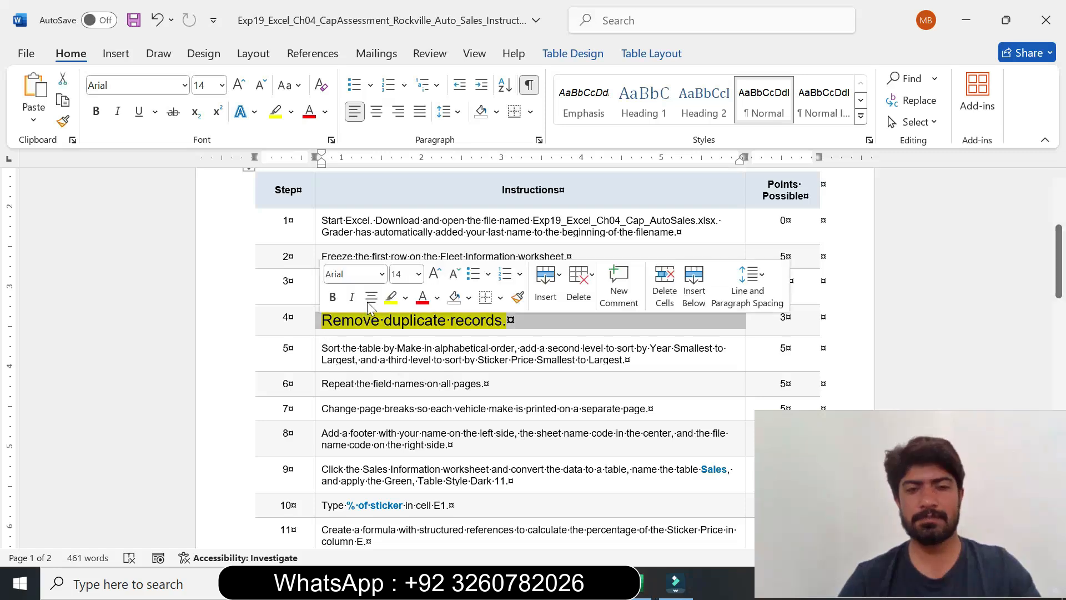
{"action": "left_click", "coordinate": [417, 281]}
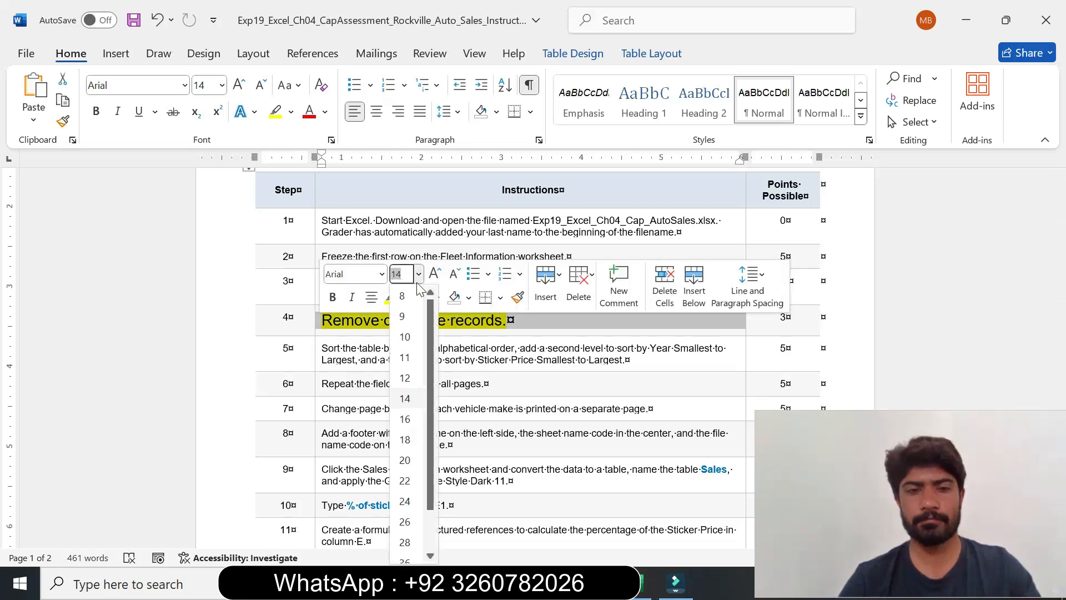
{"action": "left_click", "coordinate": [403, 316]}
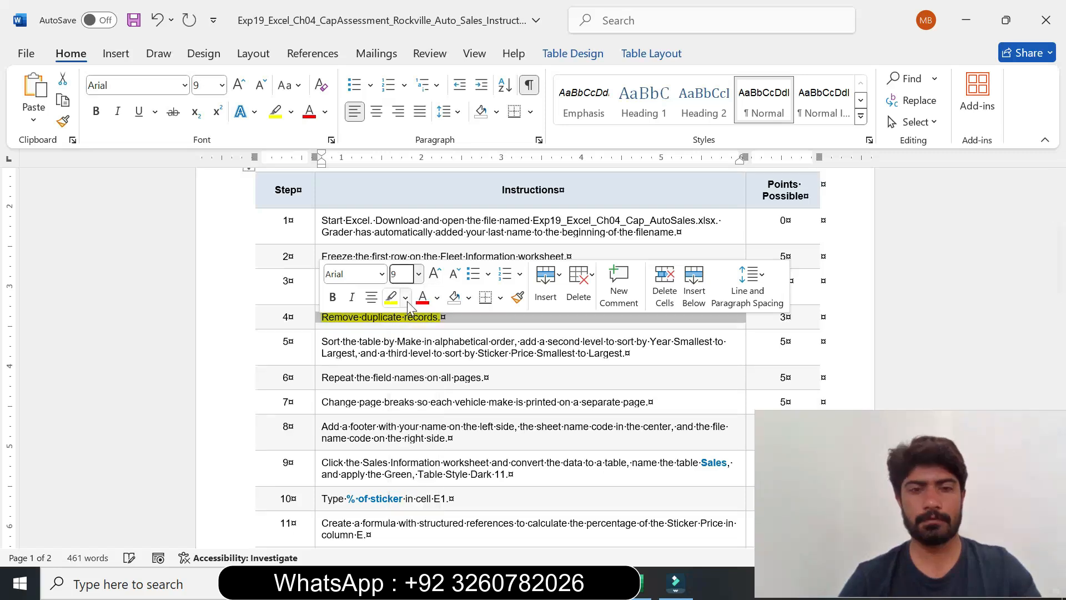
{"action": "left_click", "coordinate": [407, 301]}
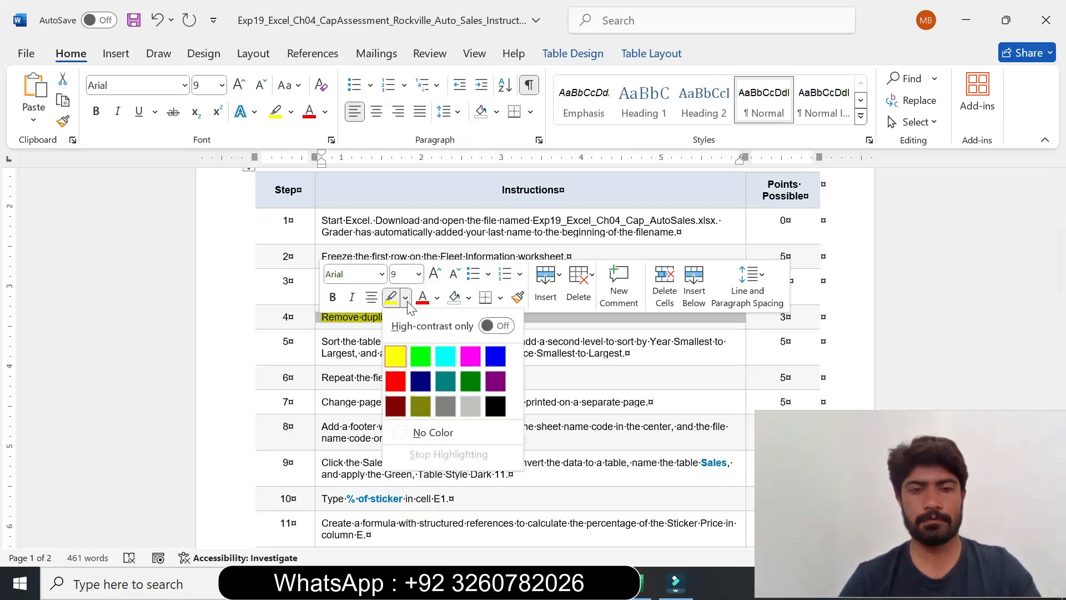
{"action": "left_click", "coordinate": [431, 433]}
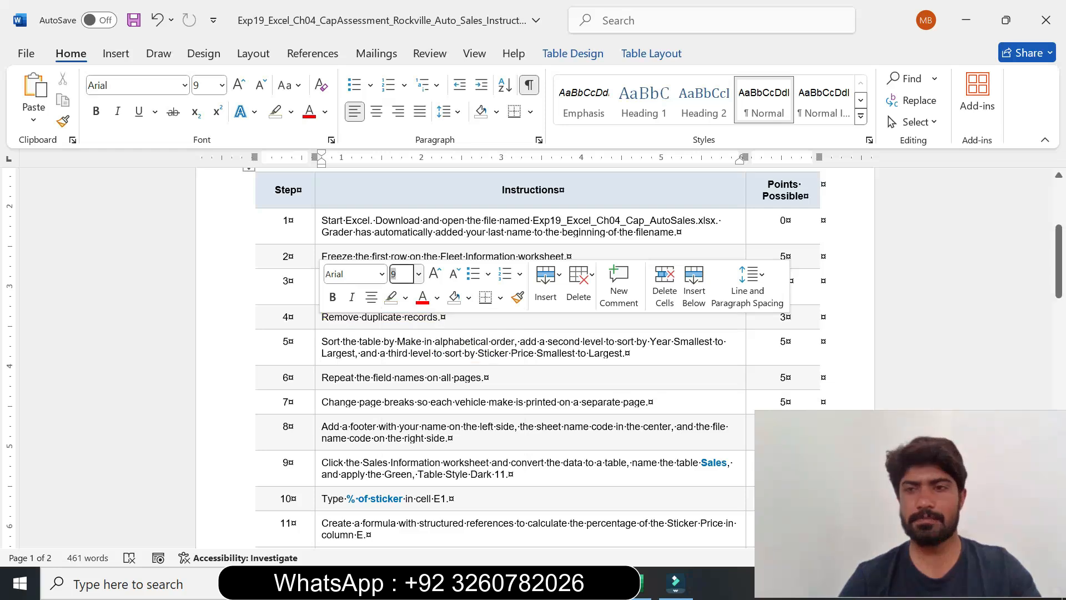
Step: Enlarge the step 5 sorting instruction to 14 pt and highlight it in yellow
{"action": "left_click_drag", "start_coordinate": [1059, 270], "coordinate": [1060, 292]}
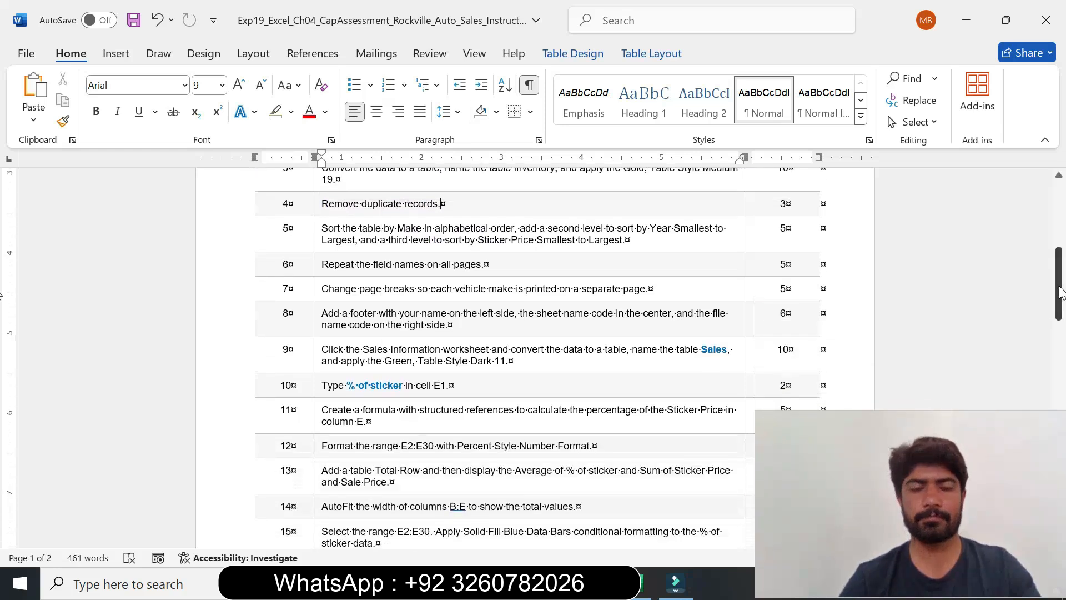
{"action": "left_click", "coordinate": [313, 240]}
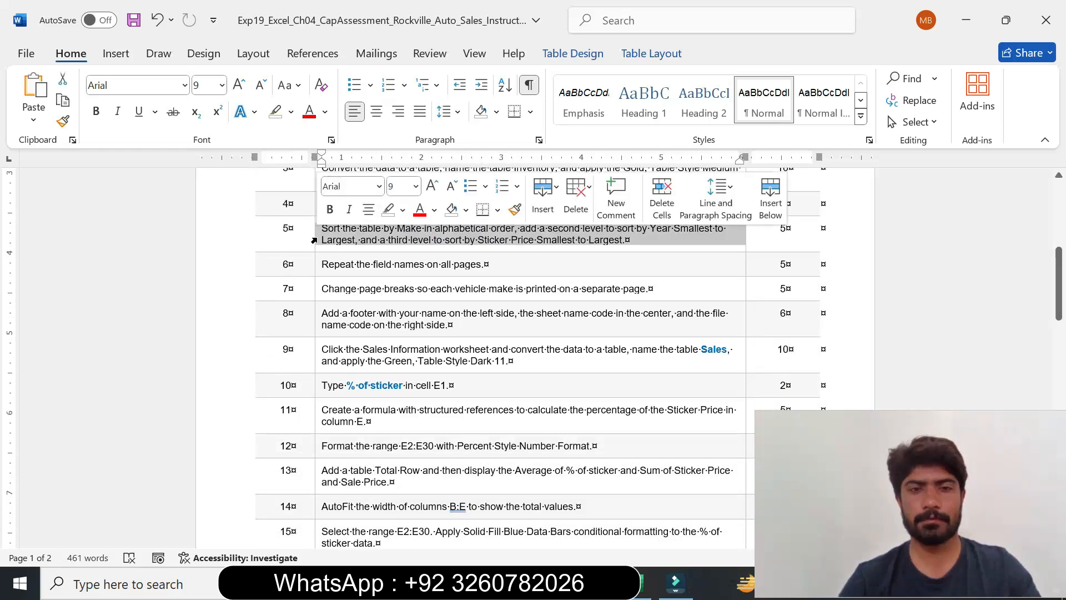
{"action": "left_click", "coordinate": [420, 188]}
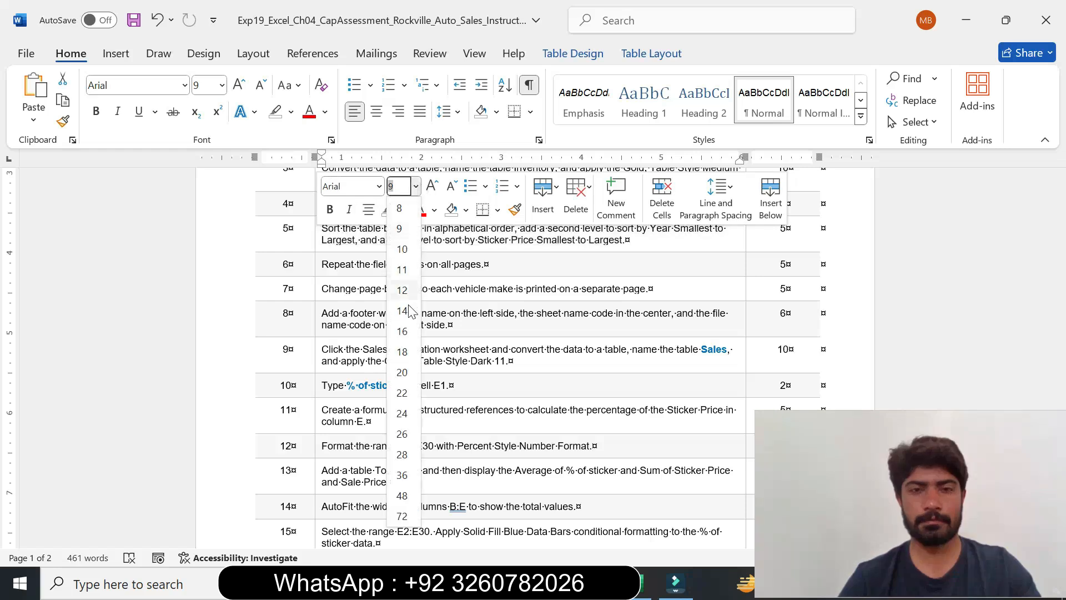
{"action": "left_click", "coordinate": [404, 233]}
{"action": "left_click", "coordinate": [402, 210]}
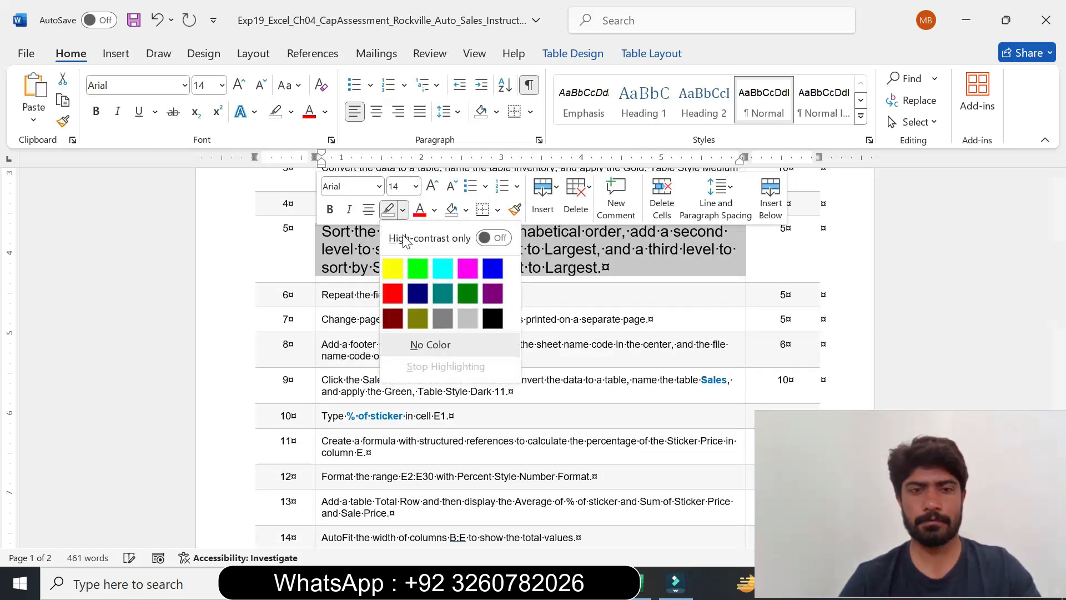
{"action": "left_click", "coordinate": [384, 266]}
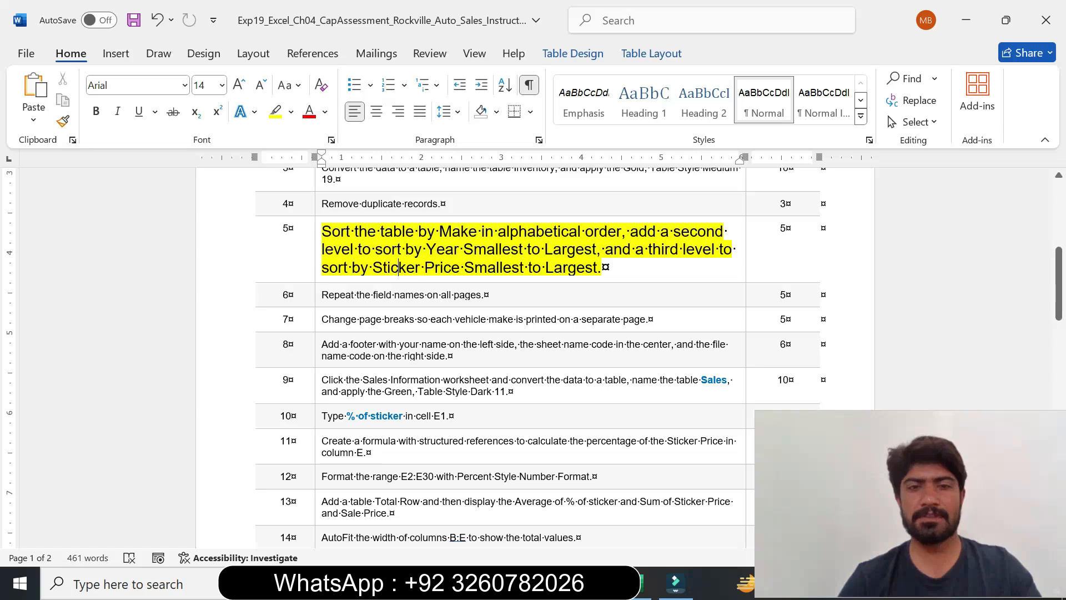
Step: Highlight "Sort the table by Make in alphabetical order" in the step 5 instruction in turquoise
{"action": "left_click_drag", "start_coordinate": [418, 231], "coordinate": [322, 233]}
{"action": "left_click", "coordinate": [429, 192]}
{"action": "left_click", "coordinate": [452, 239]}
{"action": "left_click_drag", "start_coordinate": [355, 232], "coordinate": [481, 232]}
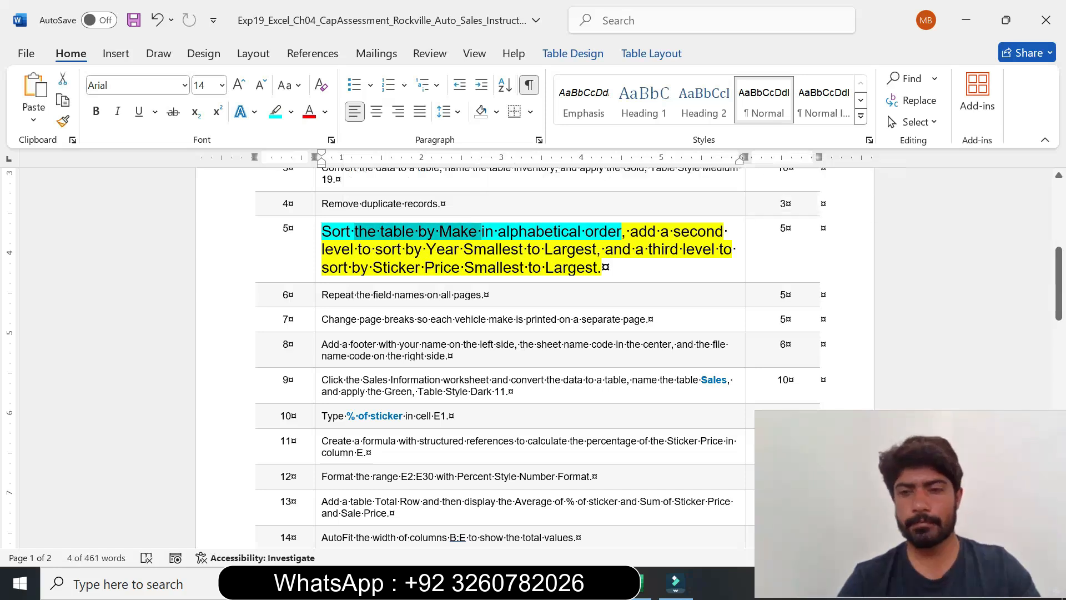
Step: Switch to the Excel workbook and open a custom sort for the Inventory table with Make, A to Z, as the first level
{"action": "left_click", "coordinate": [645, 583]}
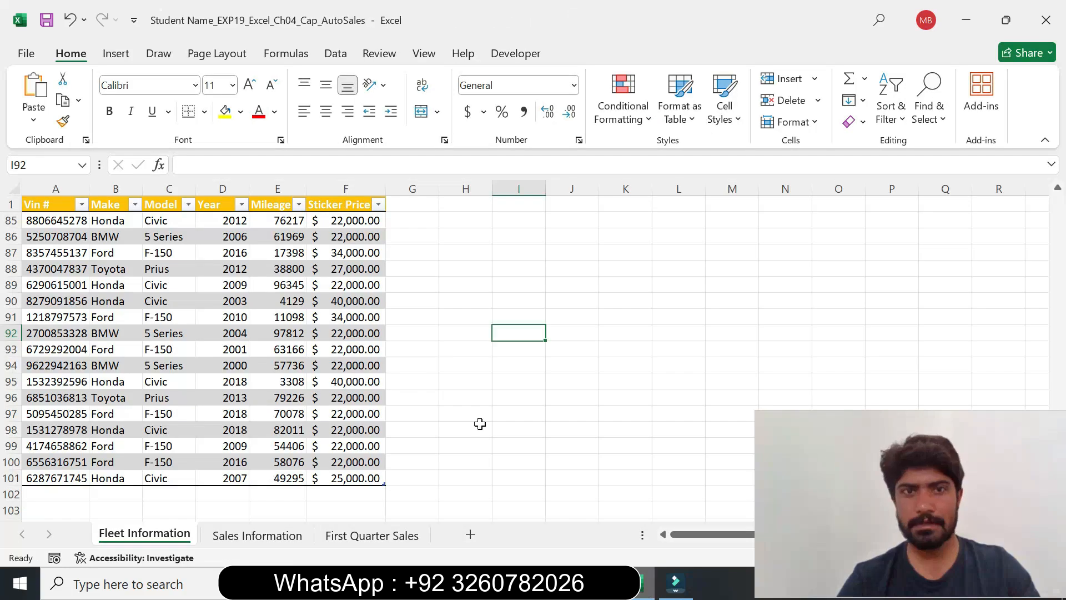
{"action": "left_click", "coordinate": [259, 276]}
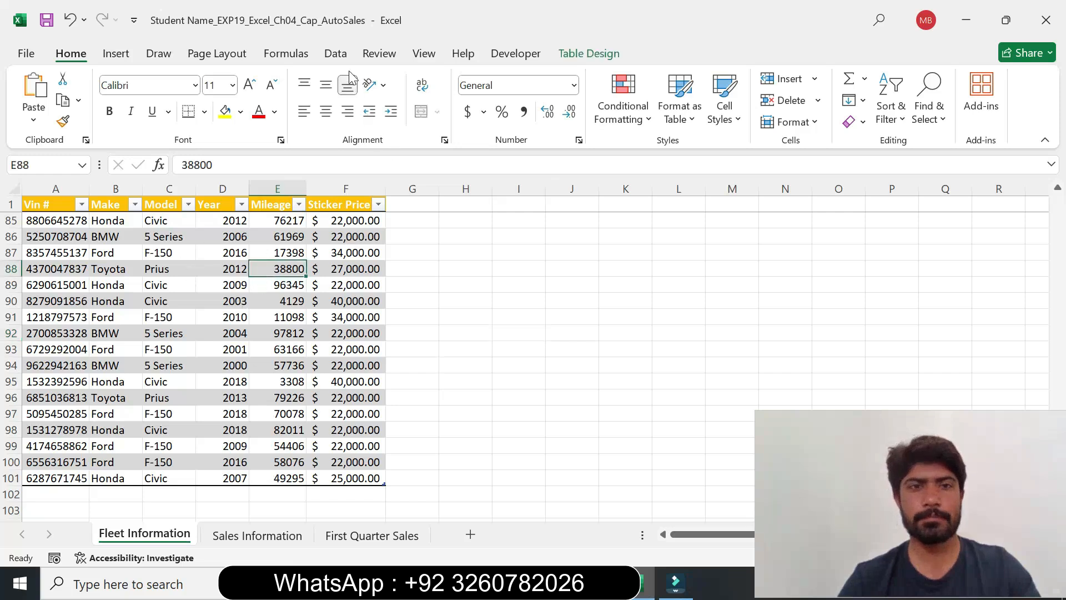
{"action": "left_click", "coordinate": [336, 54]}
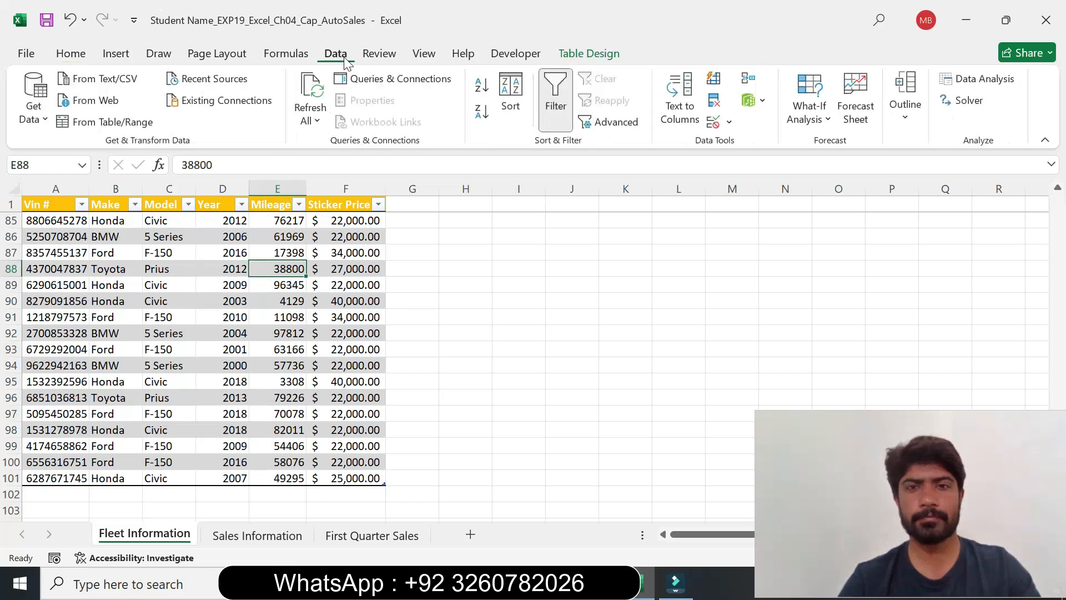
{"action": "left_click", "coordinate": [510, 100]}
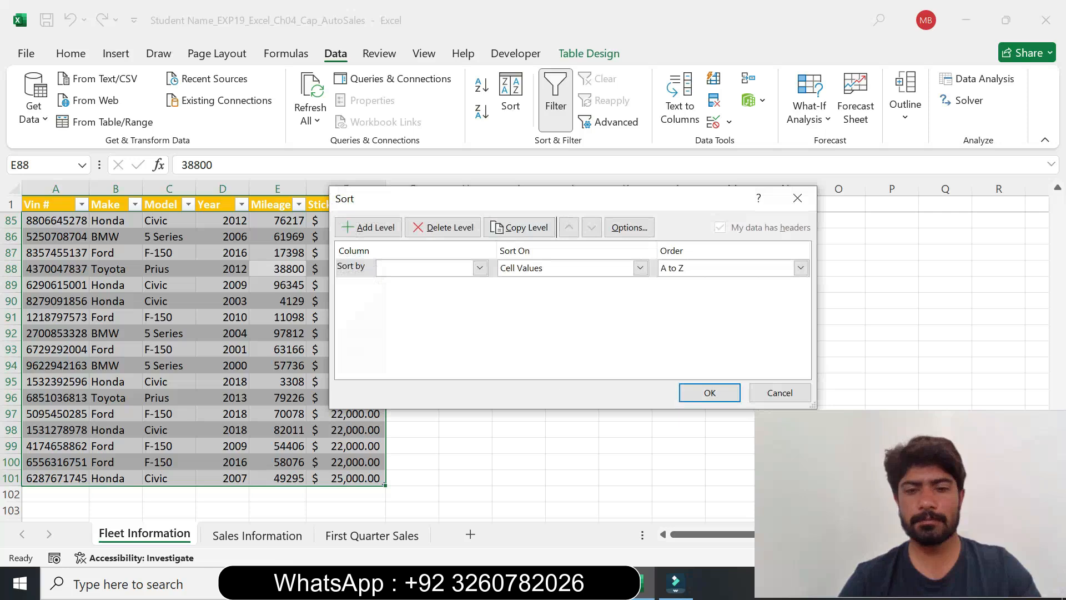
{"action": "key", "text": "alt+Tab"}
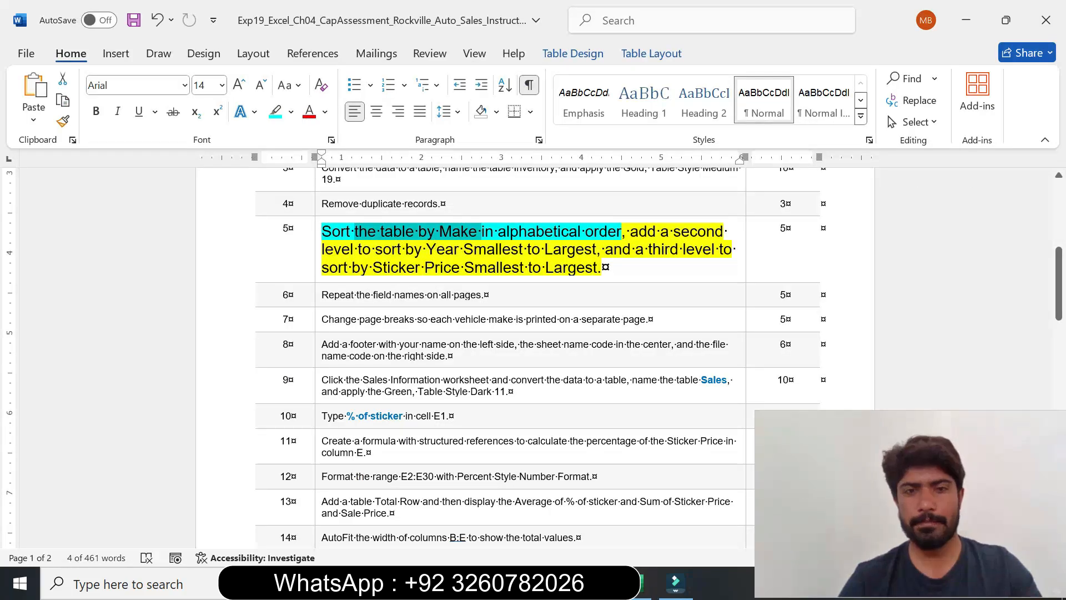
{"action": "mouse_move", "coordinate": [633, 583]}
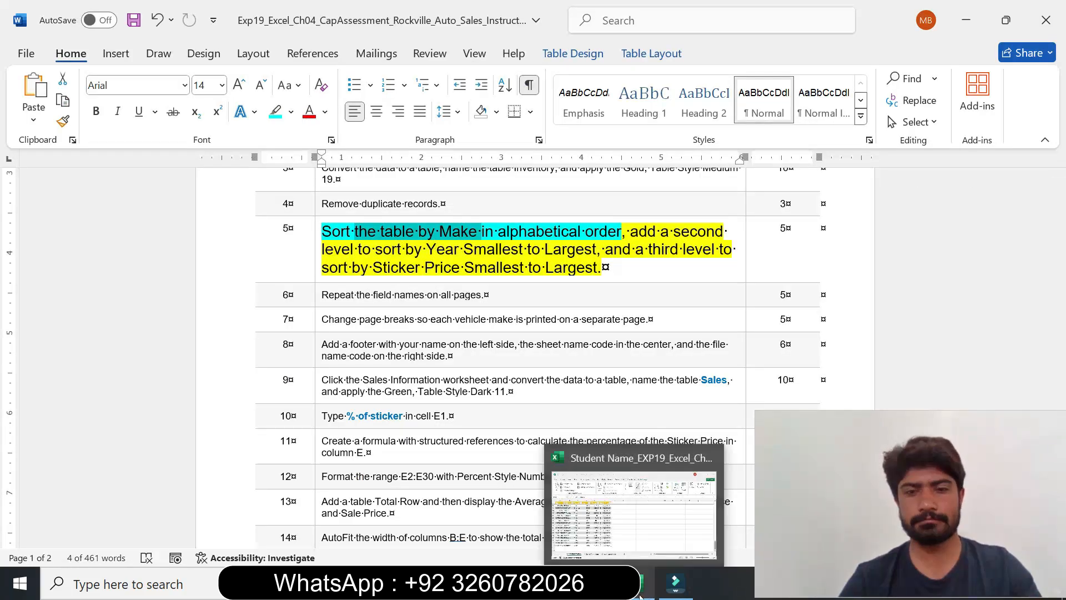
{"action": "left_click", "coordinate": [613, 486]}
{"action": "left_click", "coordinate": [480, 268]}
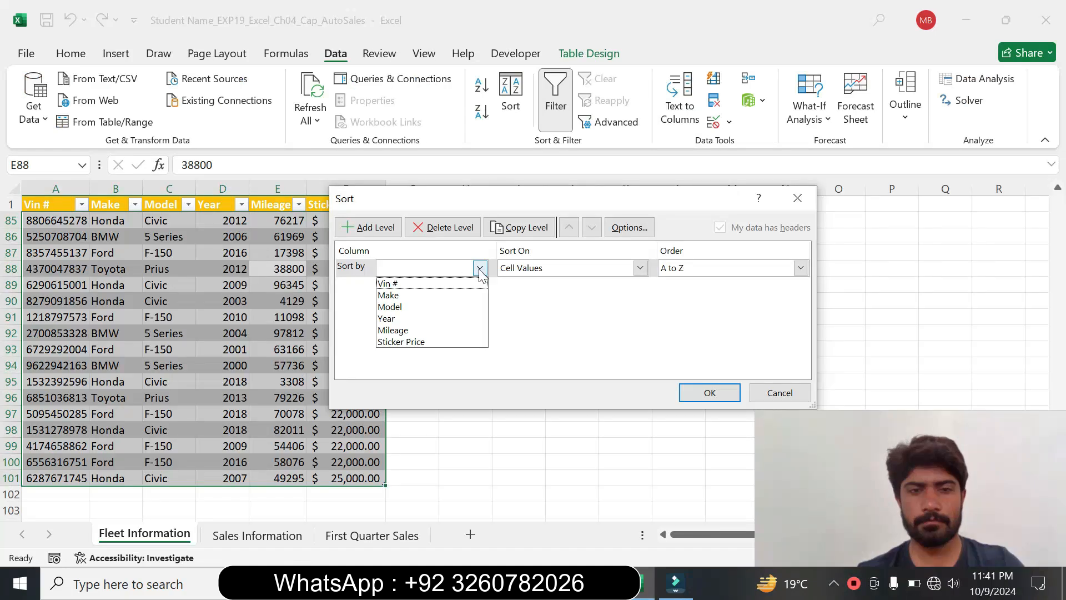
{"action": "left_click", "coordinate": [434, 295]}
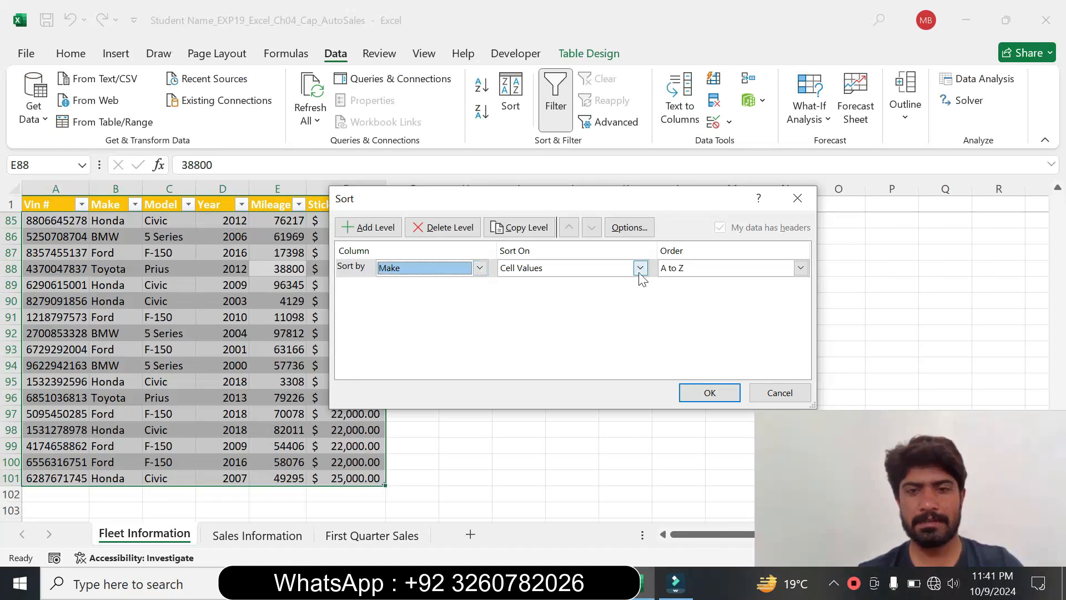
Step: Switch to the Word instructions and highlight "add a second level to sort by Year Smallest to Largest," in step 5 in turquoise
{"action": "key", "text": "alt+Tab"}
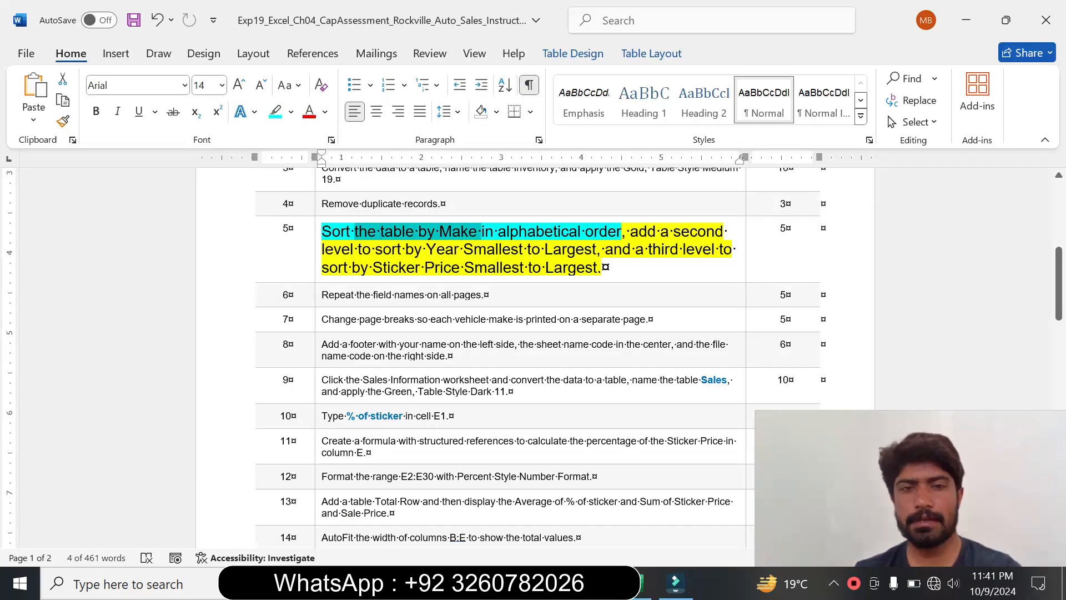
{"action": "left_click_drag", "start_coordinate": [627, 231], "coordinate": [601, 249]}
{"action": "left_click", "coordinate": [672, 227]}
{"action": "left_click", "coordinate": [666, 268]}
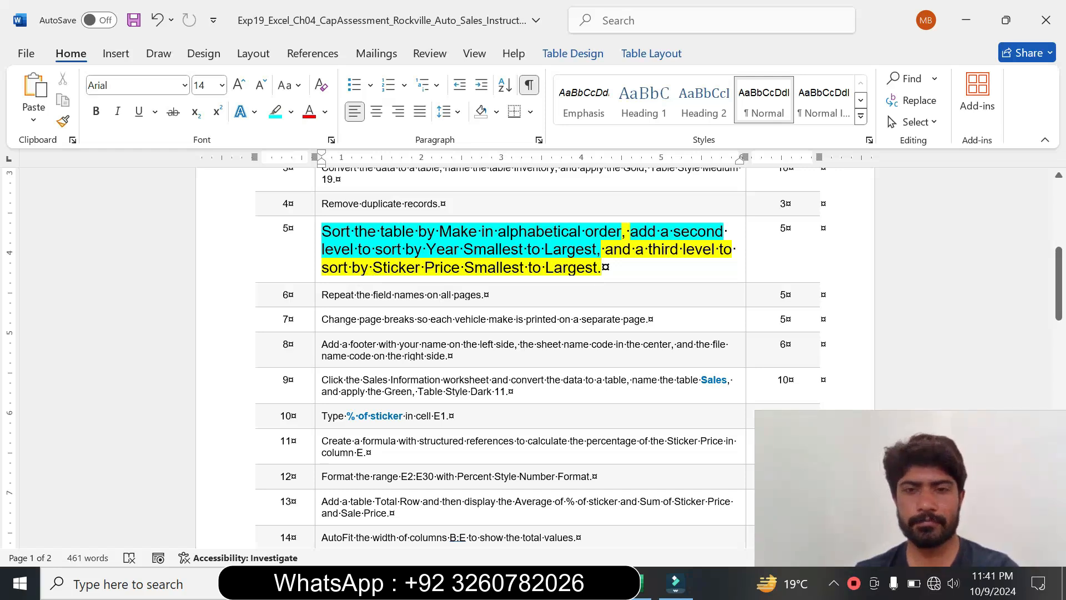
Step: Switch back to Excel and add a second sort level by Year, Smallest to Largest, checking the wording in the Word instructions
{"action": "left_click", "coordinate": [642, 580]}
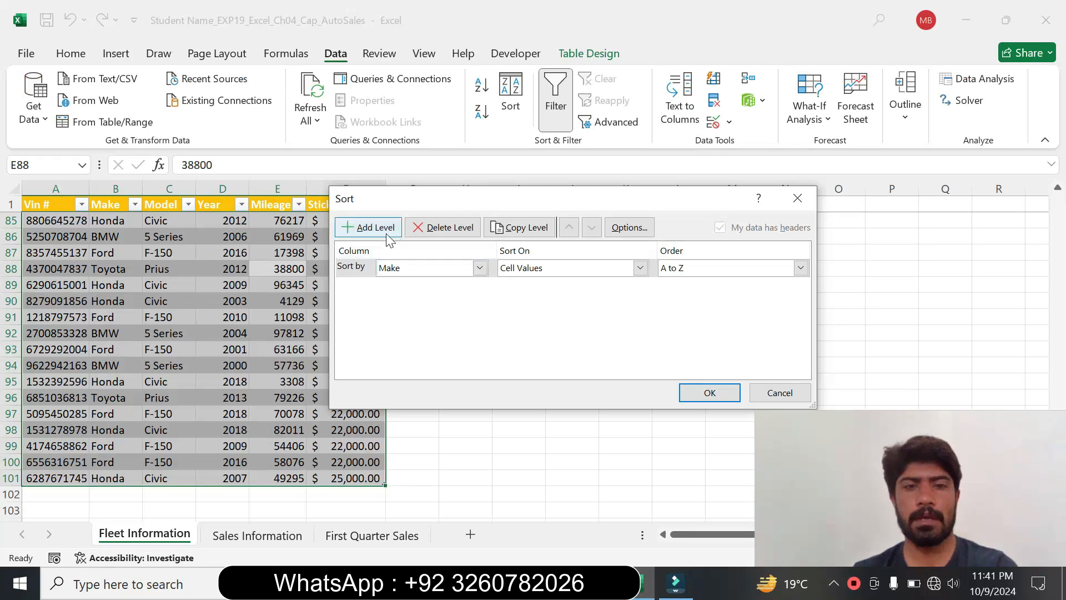
{"action": "left_click", "coordinate": [371, 227]}
{"action": "left_click_drag", "start_coordinate": [864, 426], "coordinate": [871, 395]}
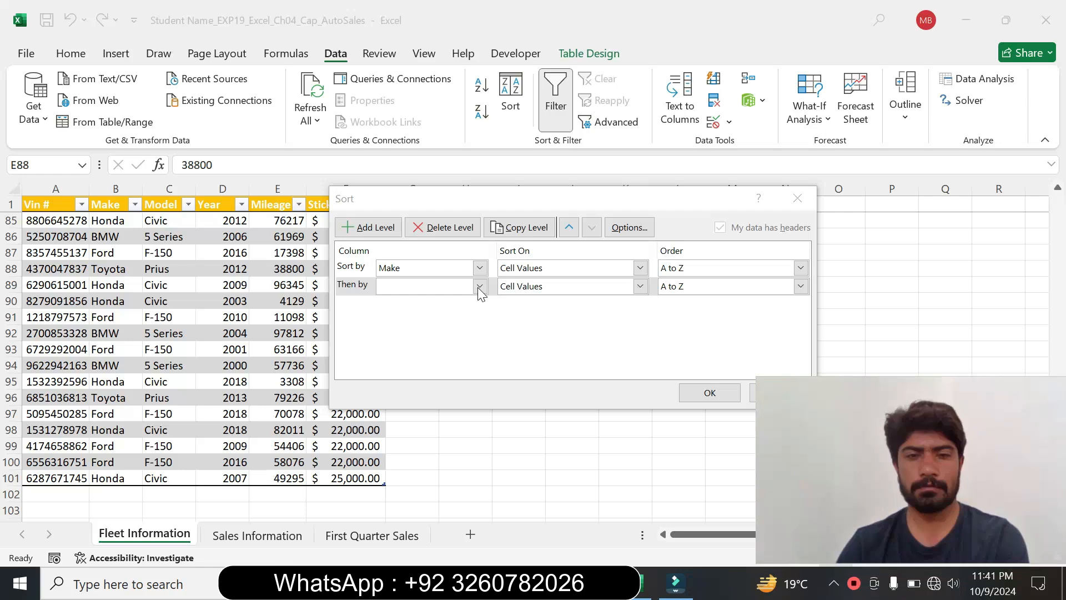
{"action": "left_click", "coordinate": [557, 583]}
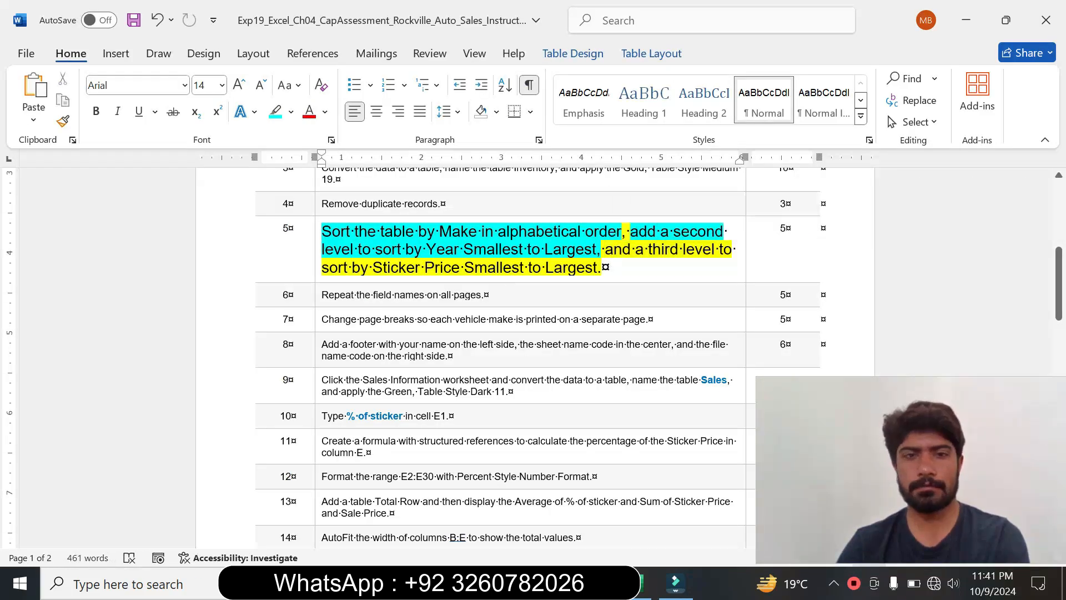
{"action": "left_click_drag", "start_coordinate": [382, 249], "coordinate": [525, 249]}
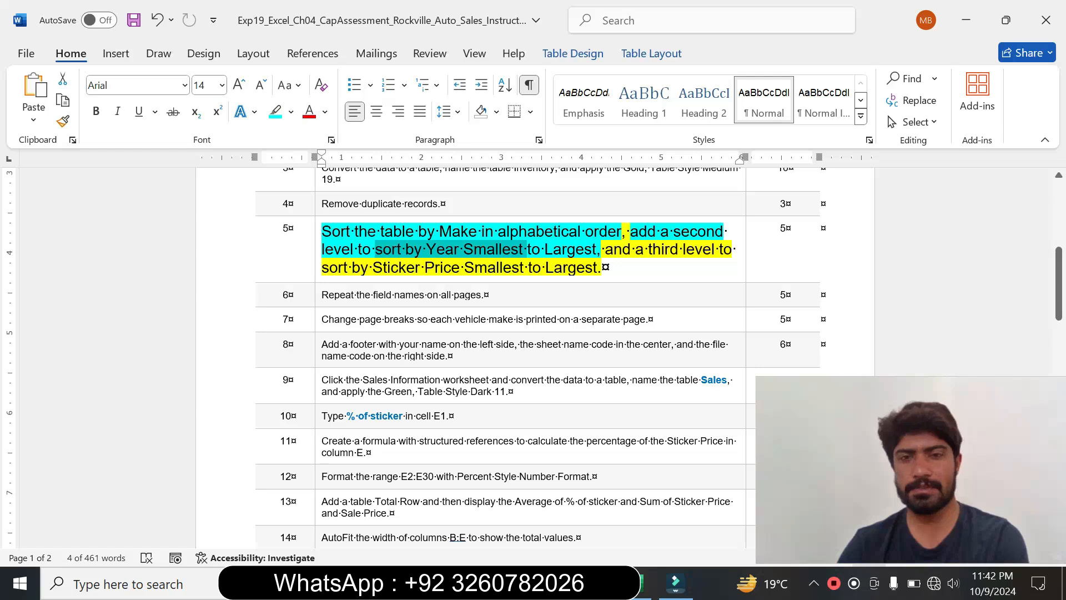
{"action": "left_click", "coordinate": [646, 593]}
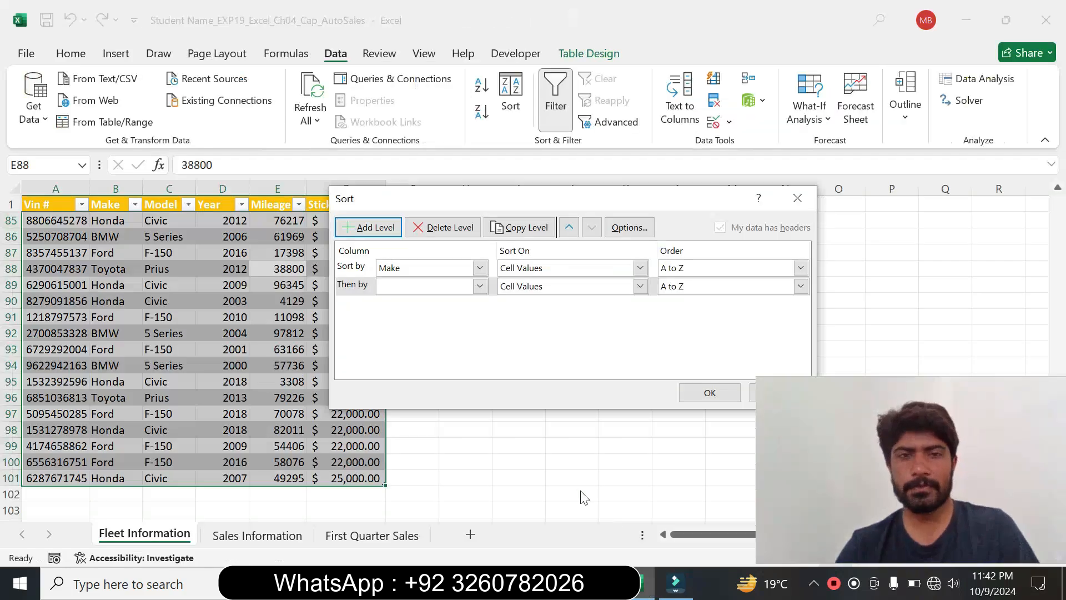
{"action": "left_click", "coordinate": [480, 286]}
{"action": "key", "text": "Escape"}
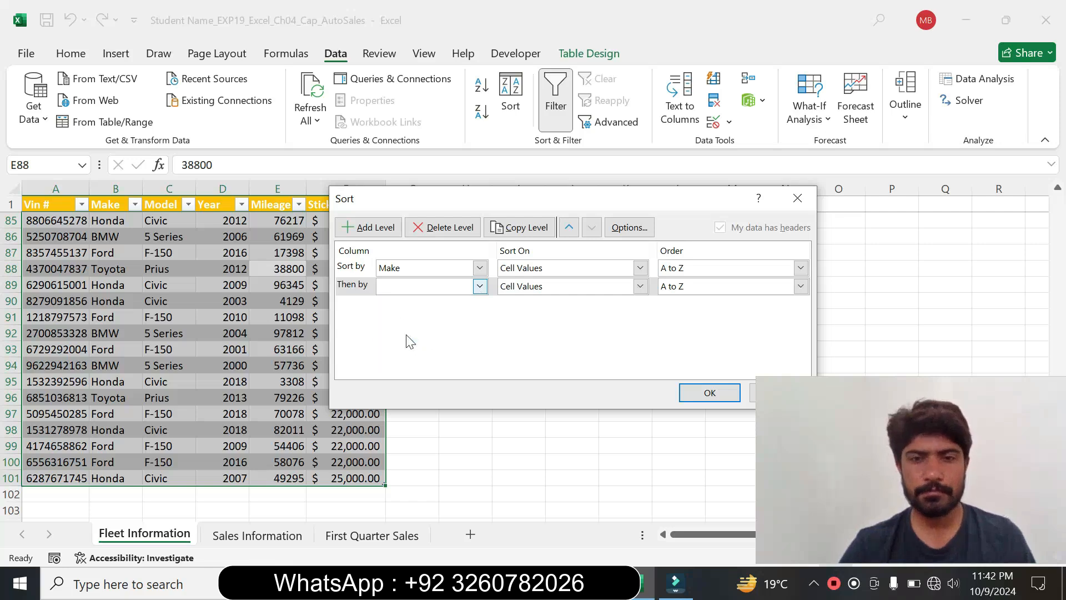
{"action": "left_click", "coordinate": [406, 335]}
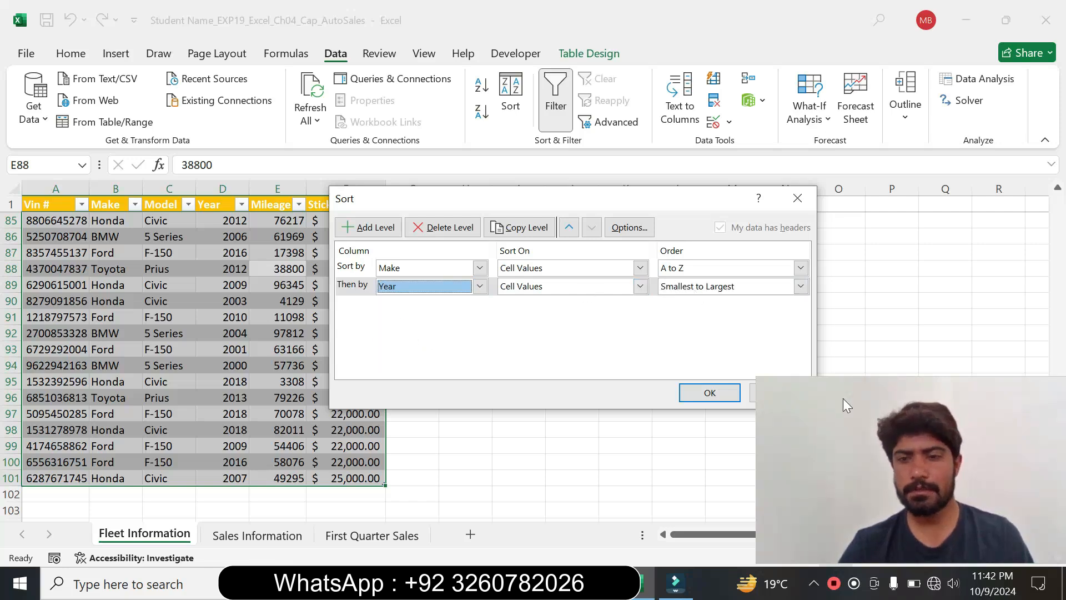
{"action": "left_click_drag", "start_coordinate": [842, 398], "coordinate": [877, 402]}
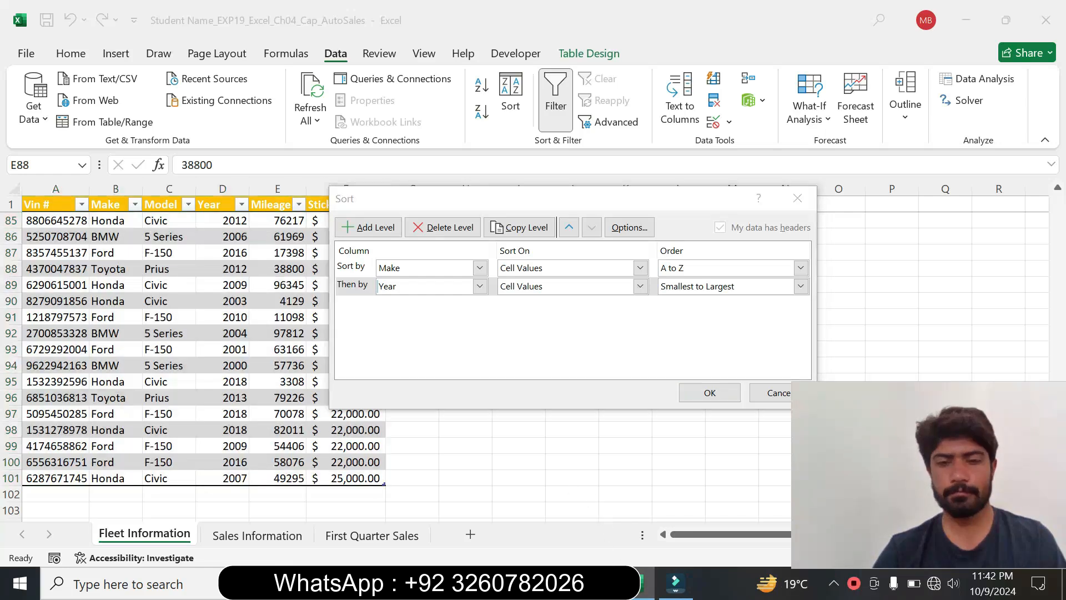
Step: Switch to the Word instructions and highlight "and a third level to sort by Sticker Price Smallest to Largest." in turquoise
{"action": "key", "text": "alt+Tab"}
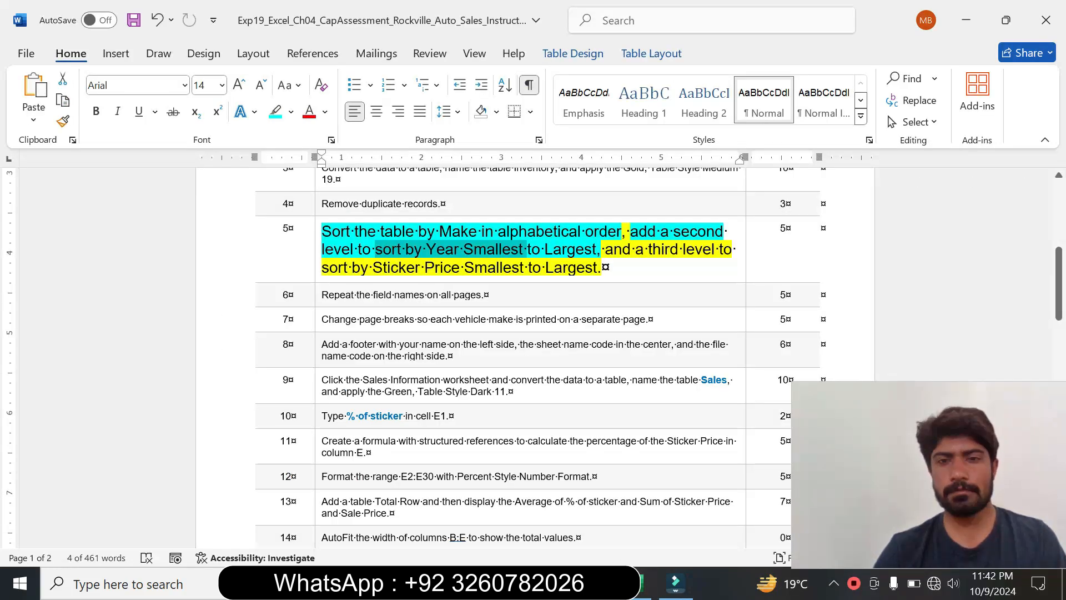
{"action": "left_click_drag", "start_coordinate": [604, 248], "coordinate": [601, 268]}
{"action": "left_click", "coordinate": [707, 251]}
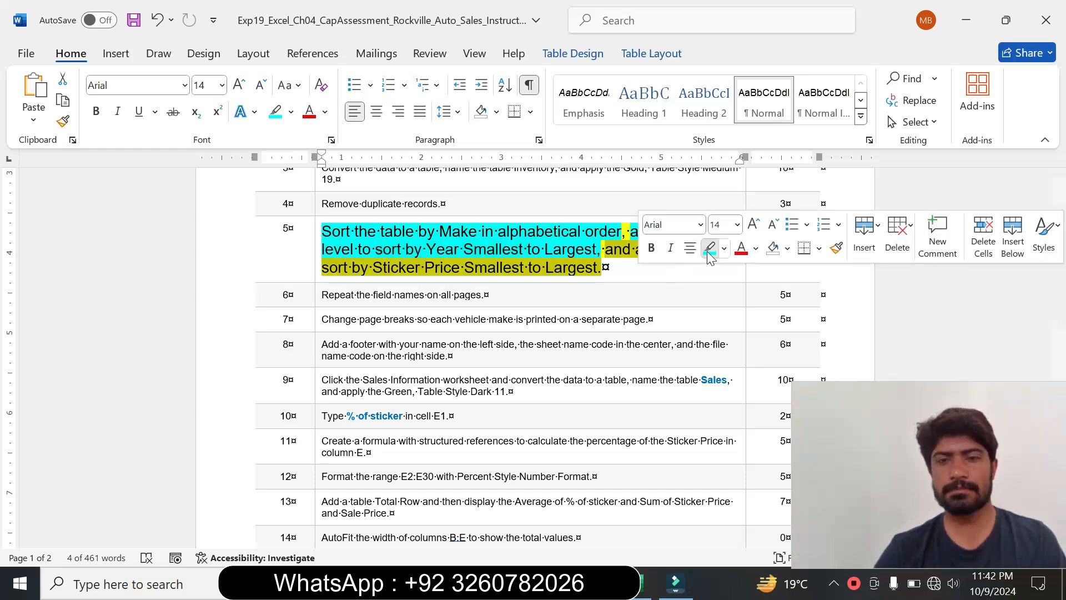
{"action": "left_click", "coordinate": [586, 267]}
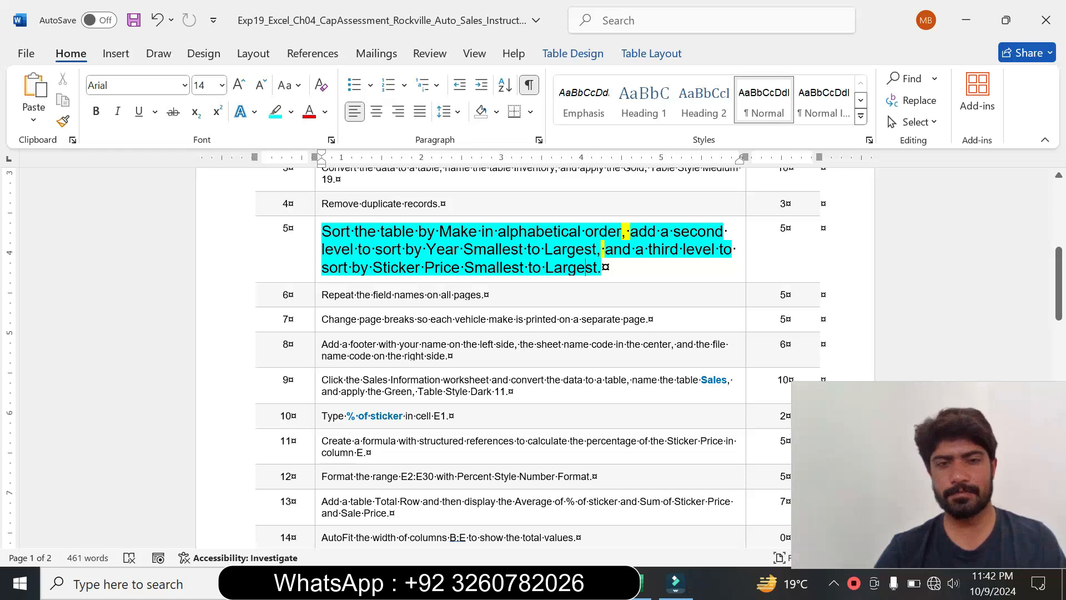
Step: Switch to Excel, add a third sort level by Sticker Price, Smallest to Largest, and apply the sort to the Inventory table
{"action": "mouse_move", "coordinate": [638, 594]}
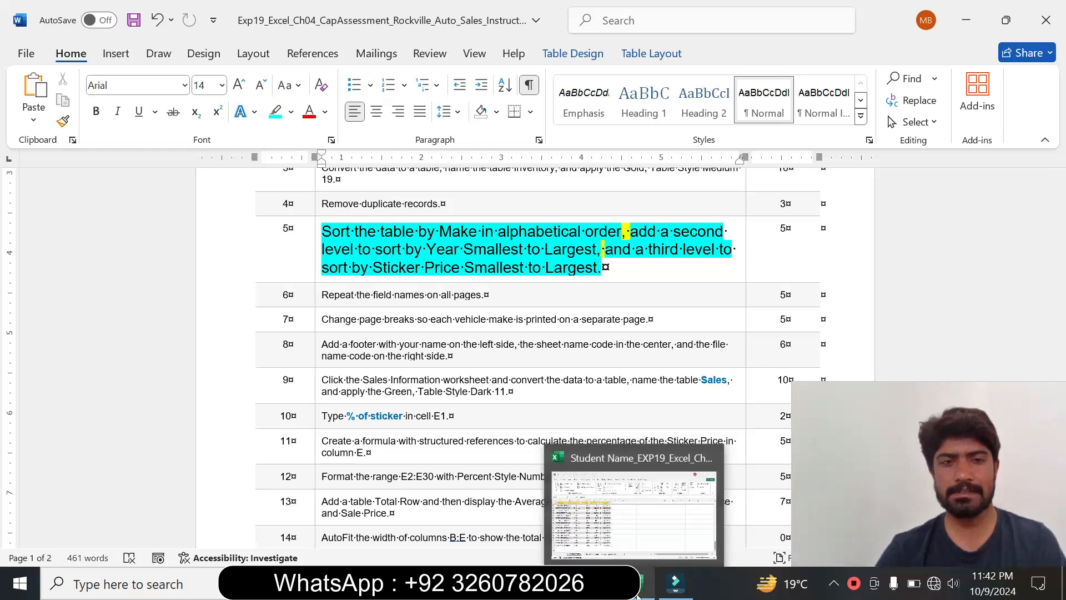
{"action": "left_click", "coordinate": [611, 514]}
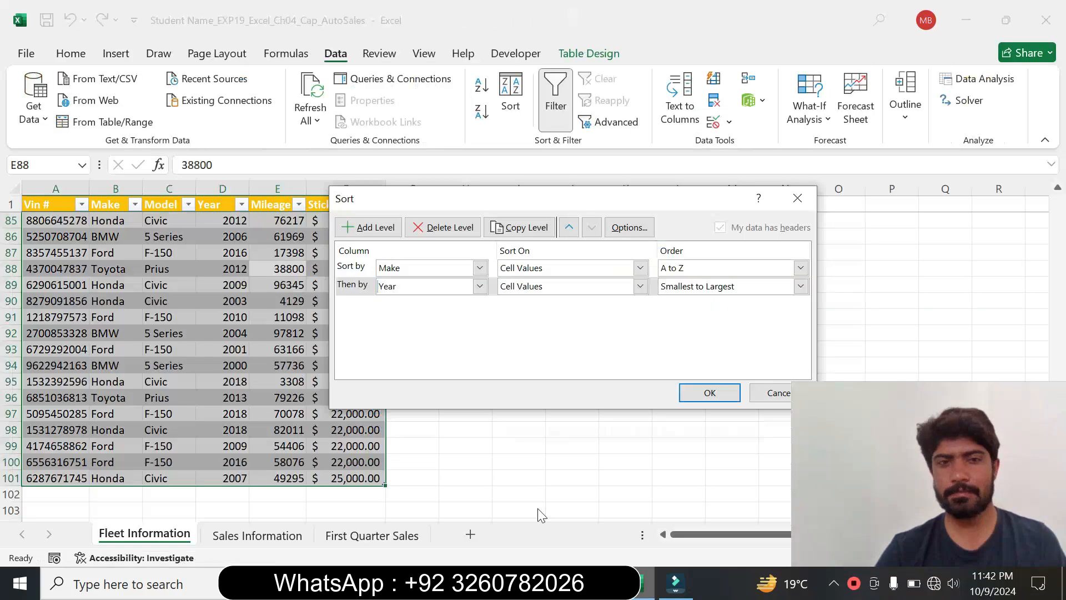
{"action": "left_click", "coordinate": [367, 229]}
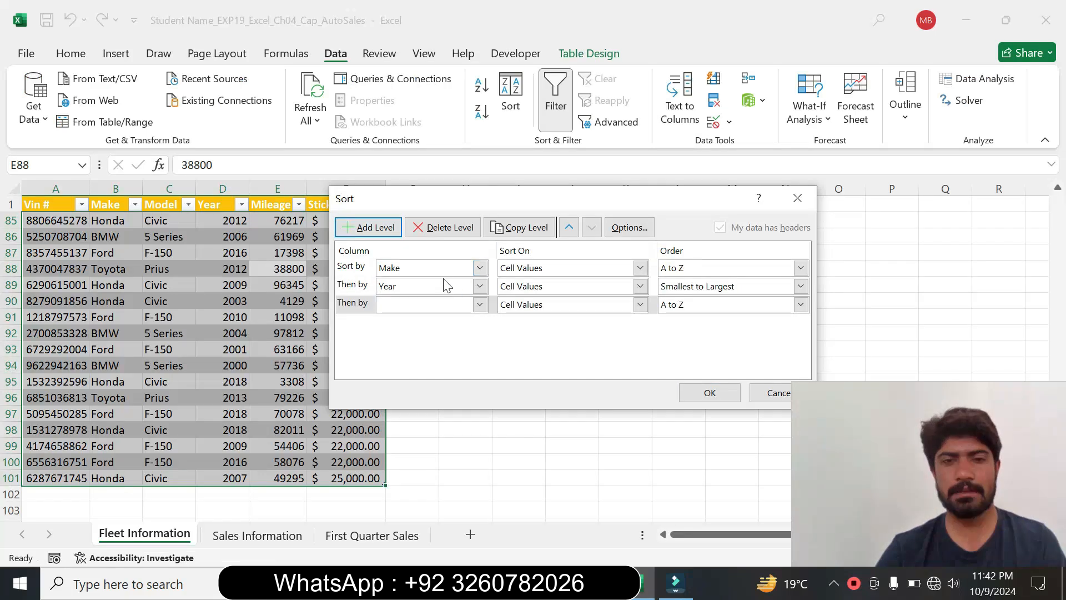
{"action": "left_click", "coordinate": [480, 304]}
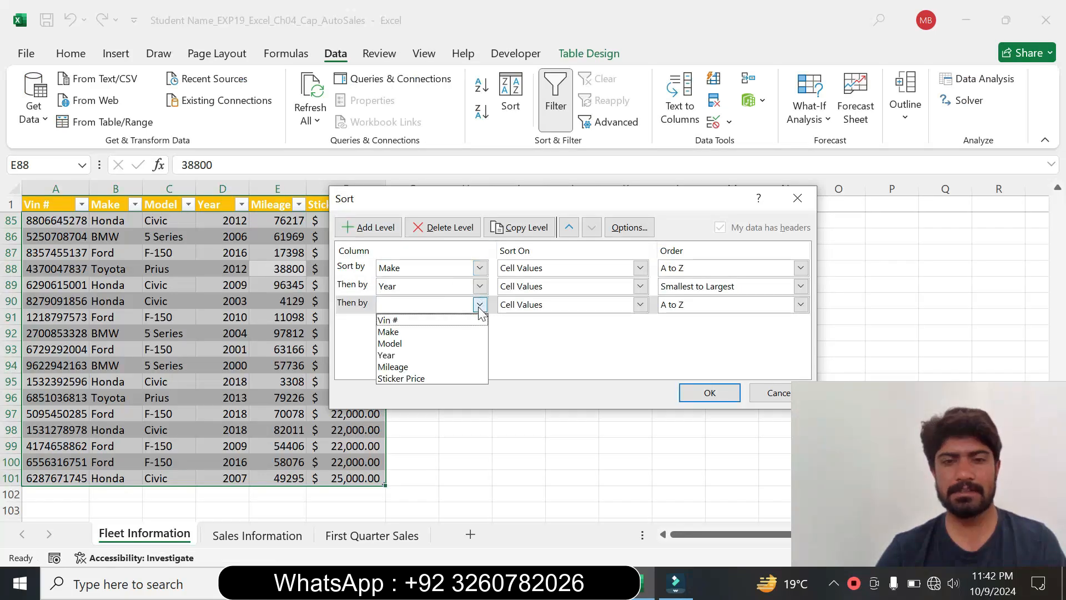
{"action": "left_click", "coordinate": [447, 377]}
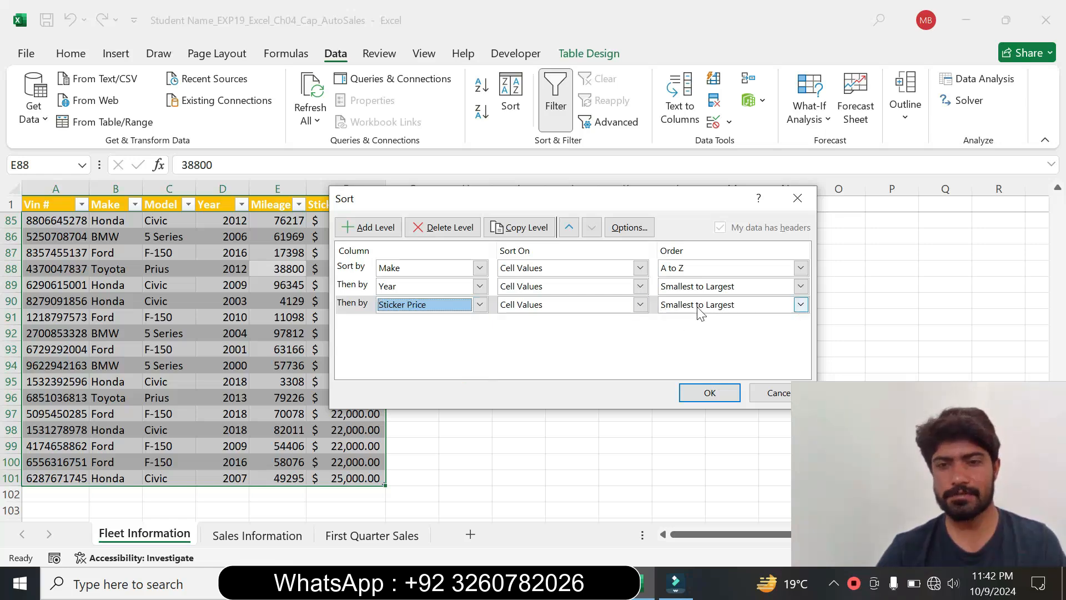
{"action": "left_click", "coordinate": [712, 394]}
{"action": "left_click", "coordinate": [304, 301]}
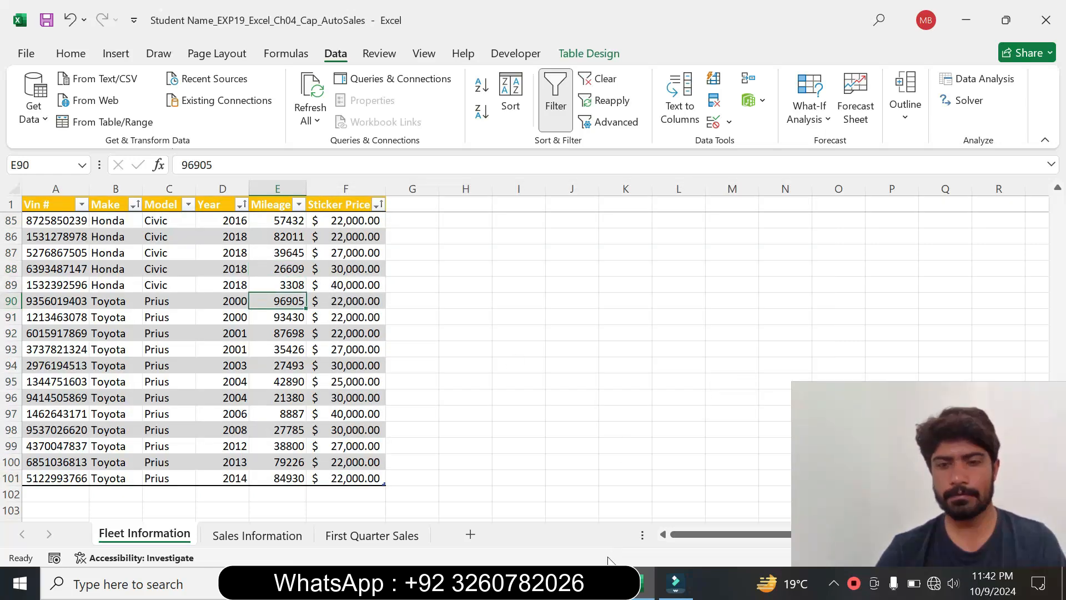
Step: Switch to the Word instructions, return the step 5 text to 9 pt and remove its highlighting
{"action": "key", "text": "alt+Tab"}
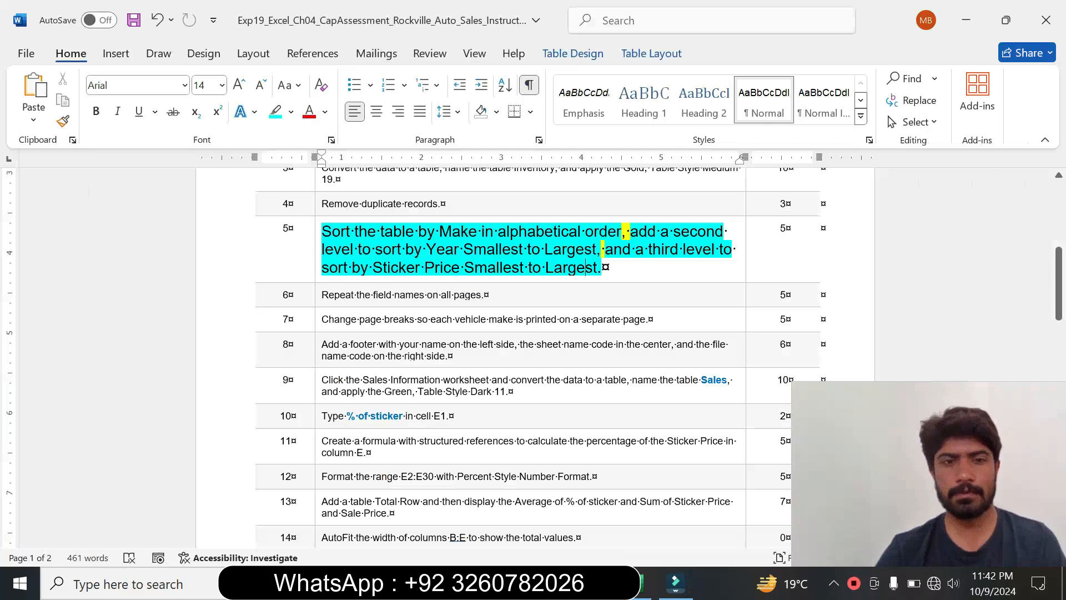
{"action": "left_click", "coordinate": [314, 279]}
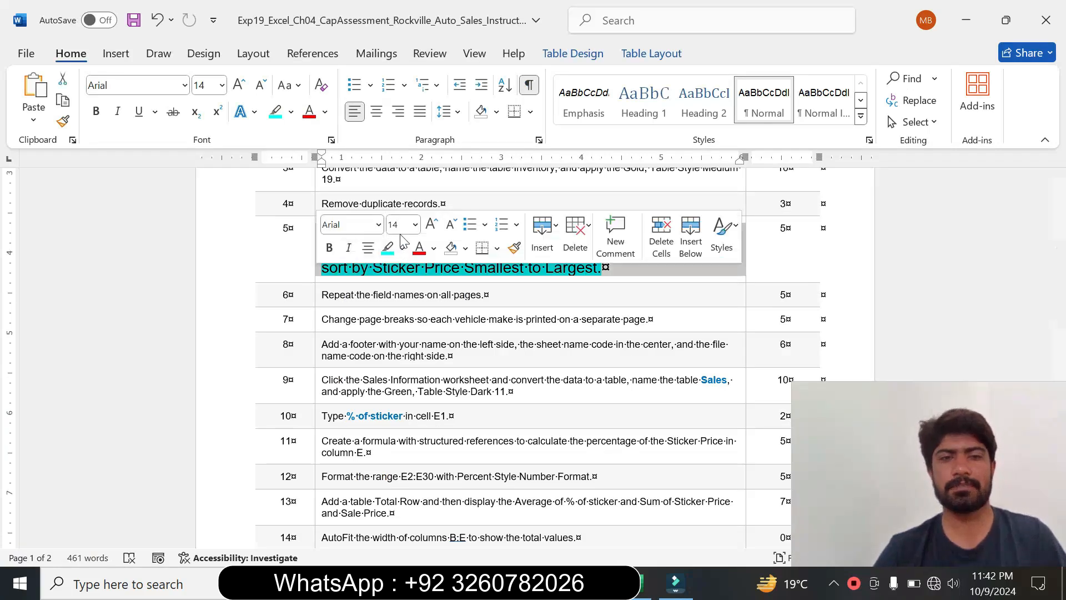
{"action": "left_click", "coordinate": [415, 225]}
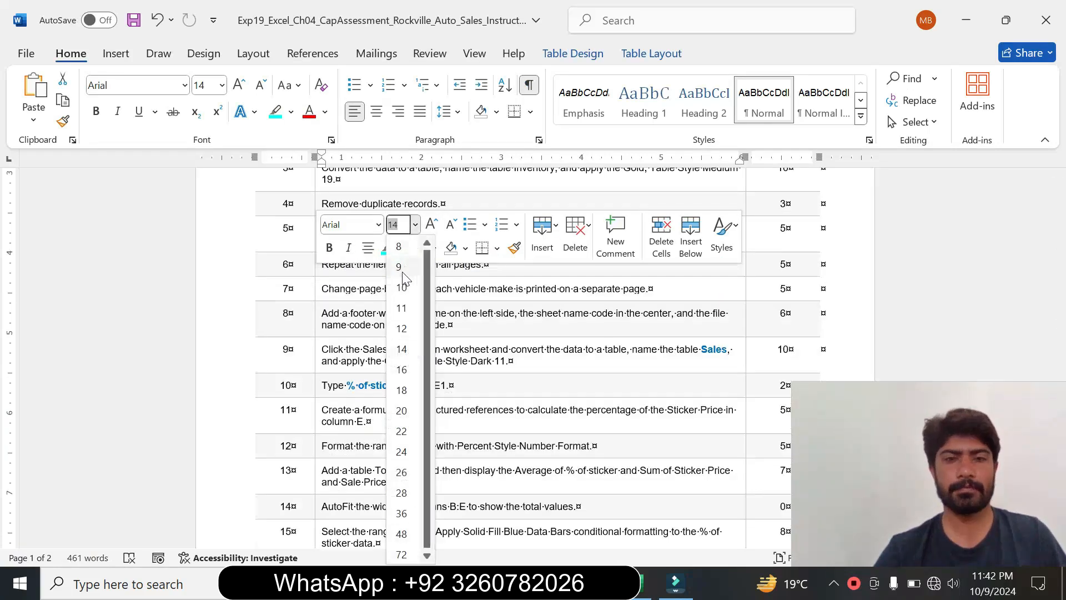
{"action": "left_click", "coordinate": [404, 262]}
{"action": "left_click", "coordinate": [402, 248]}
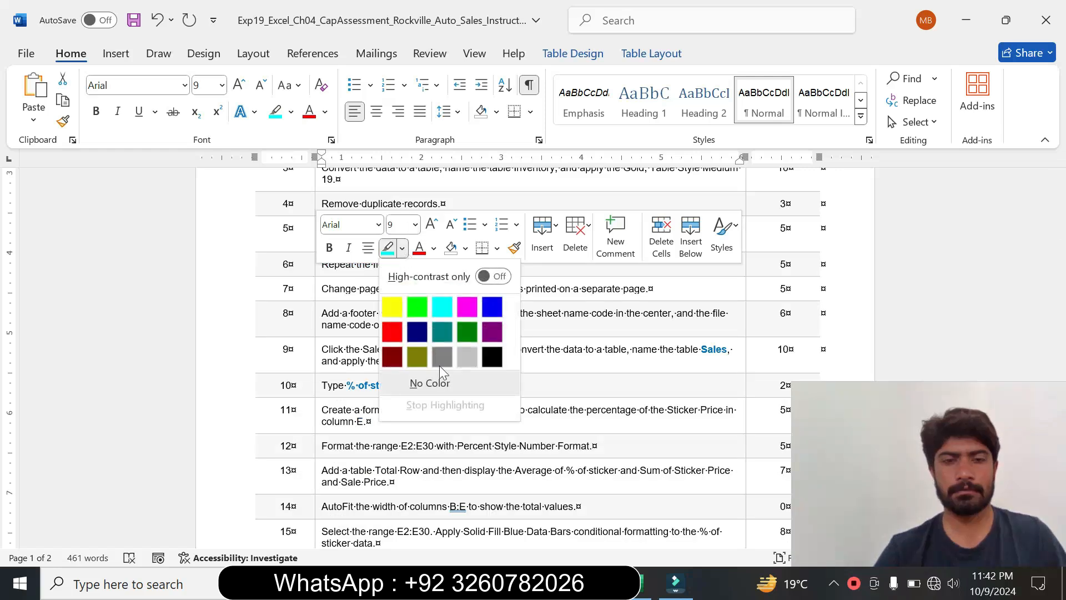
{"action": "left_click", "coordinate": [442, 384]}
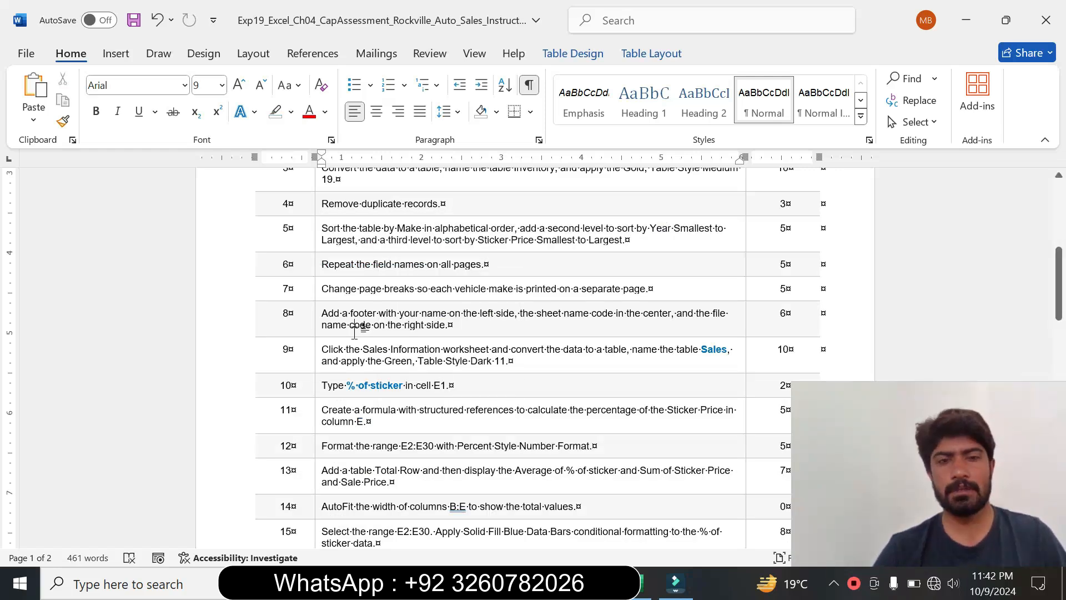
Step: Enlarge the step 6 instruction "Repeat the field names on all pages." to 16 pt and highlight it in turquoise
{"action": "left_click", "coordinate": [315, 272]}
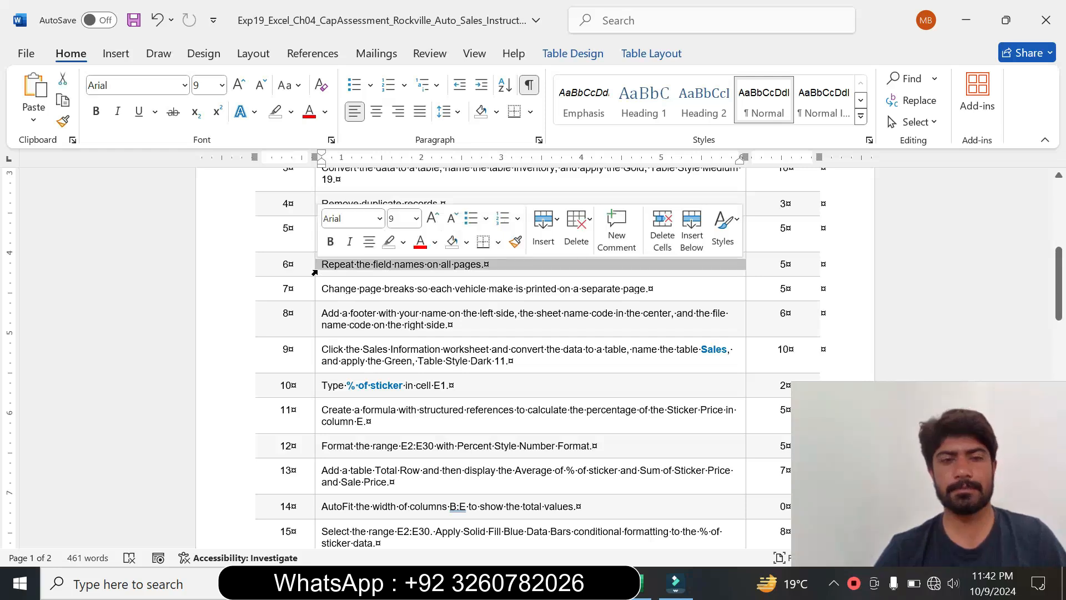
{"action": "left_click", "coordinate": [416, 218]}
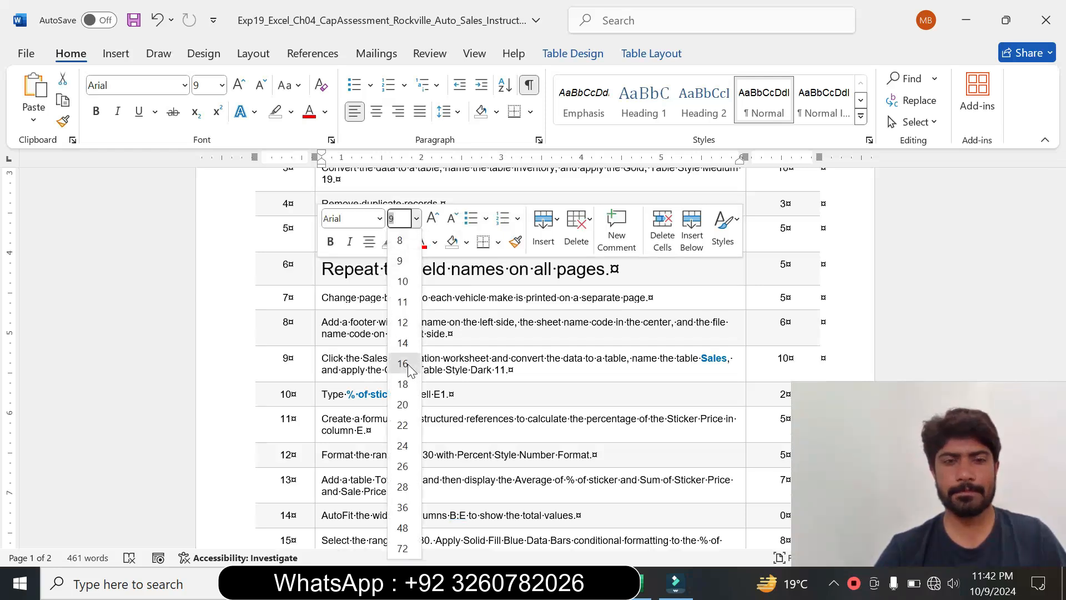
{"action": "left_click", "coordinate": [402, 371]}
{"action": "left_click", "coordinate": [403, 242]}
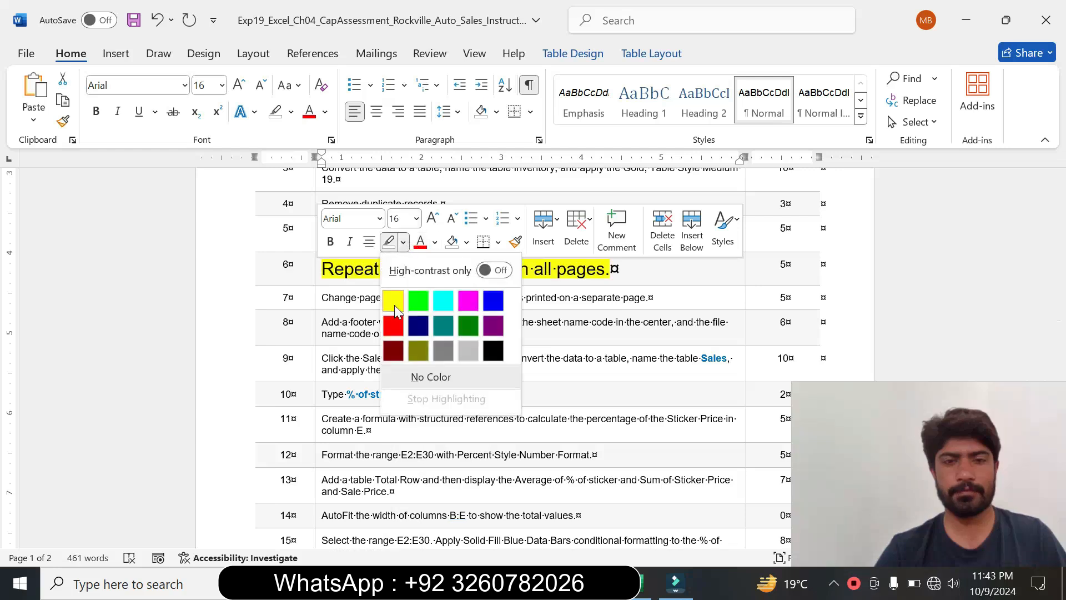
{"action": "left_click", "coordinate": [395, 300]}
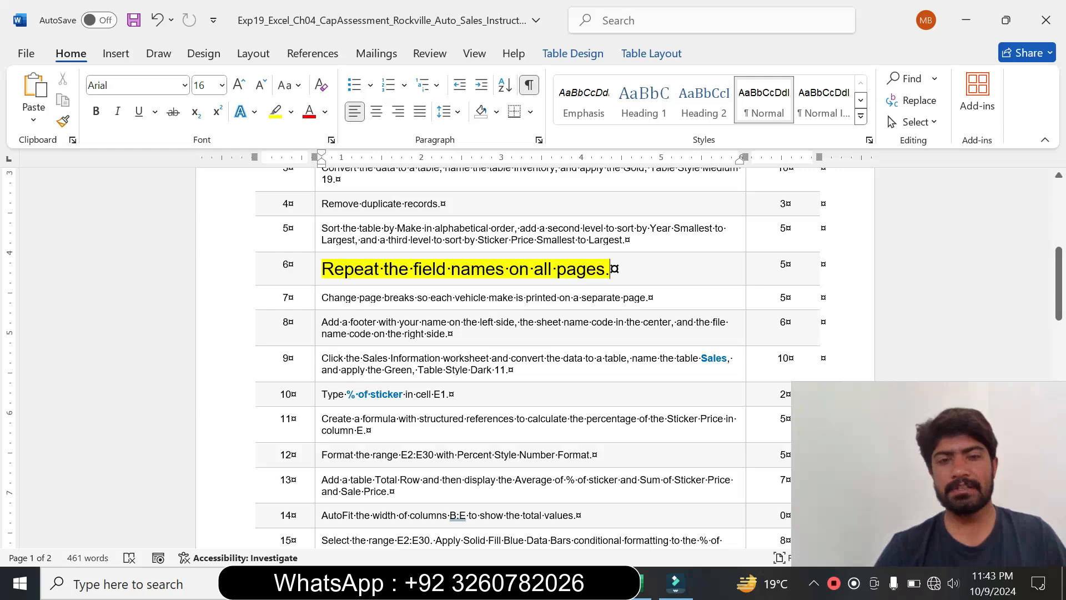
{"action": "left_click_drag", "start_coordinate": [365, 269], "coordinate": [606, 268]}
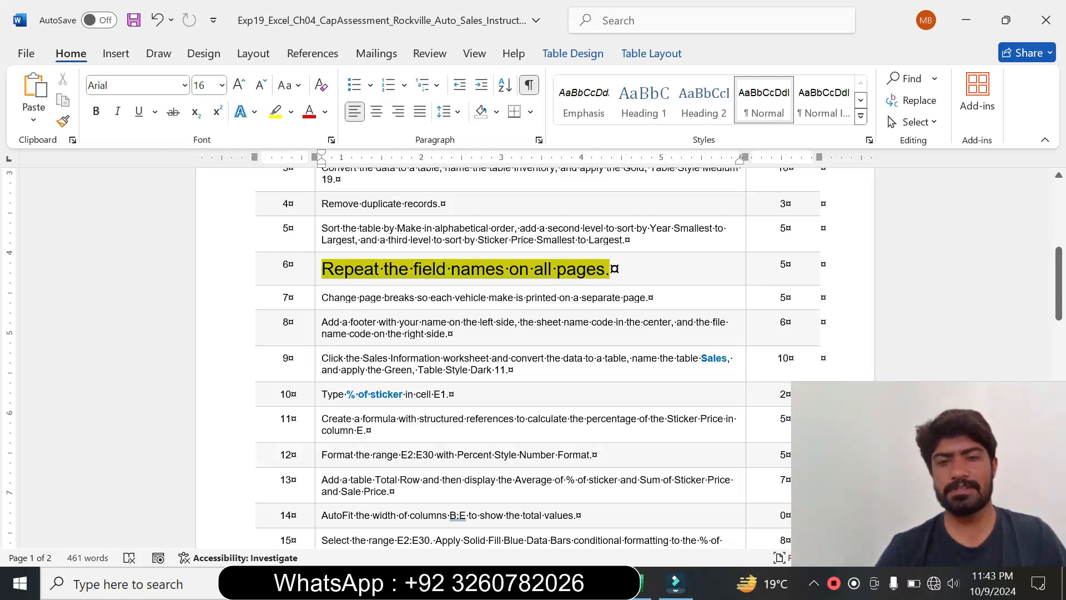
{"action": "left_click", "coordinate": [673, 238]}
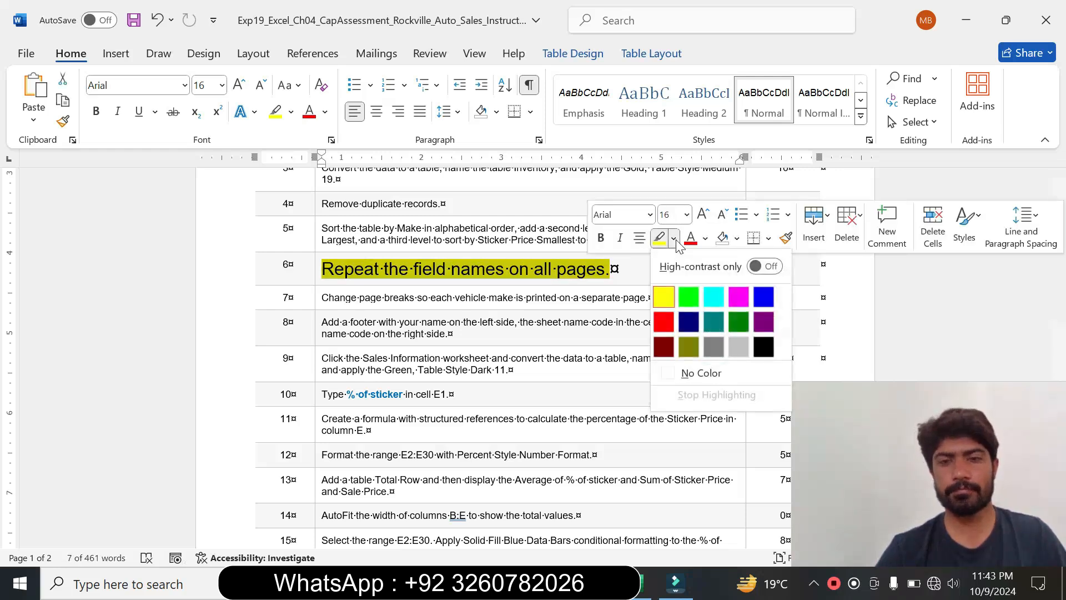
{"action": "left_click", "coordinate": [713, 298]}
{"action": "left_click", "coordinate": [437, 269]}
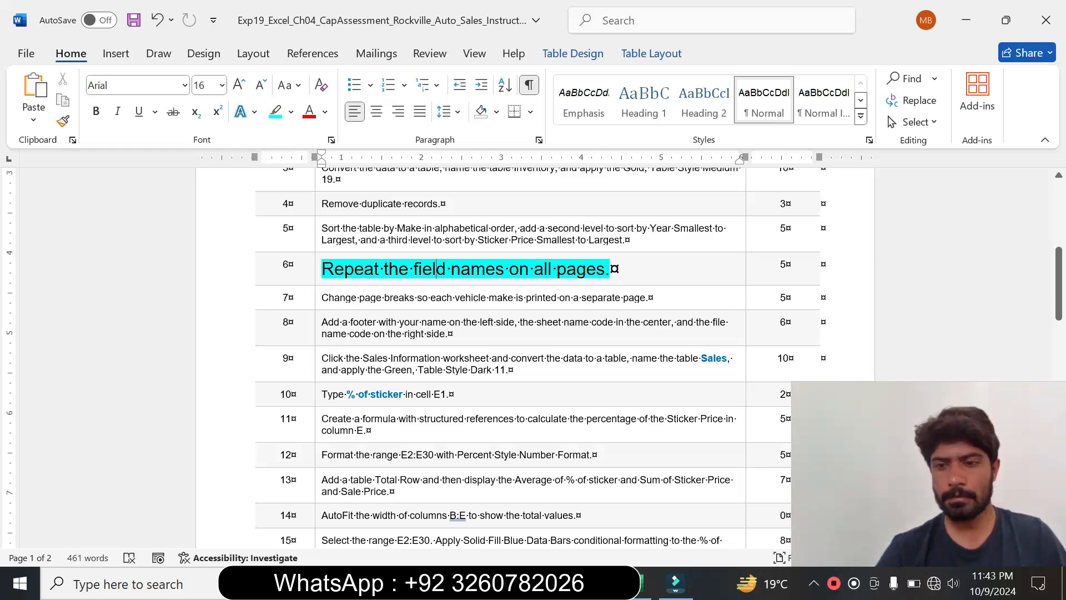
Step: Switch to Excel and set row 1 of the Fleet Information sheet ($1:$1) as the print title row repeated on every page
{"action": "left_click", "coordinate": [646, 582]}
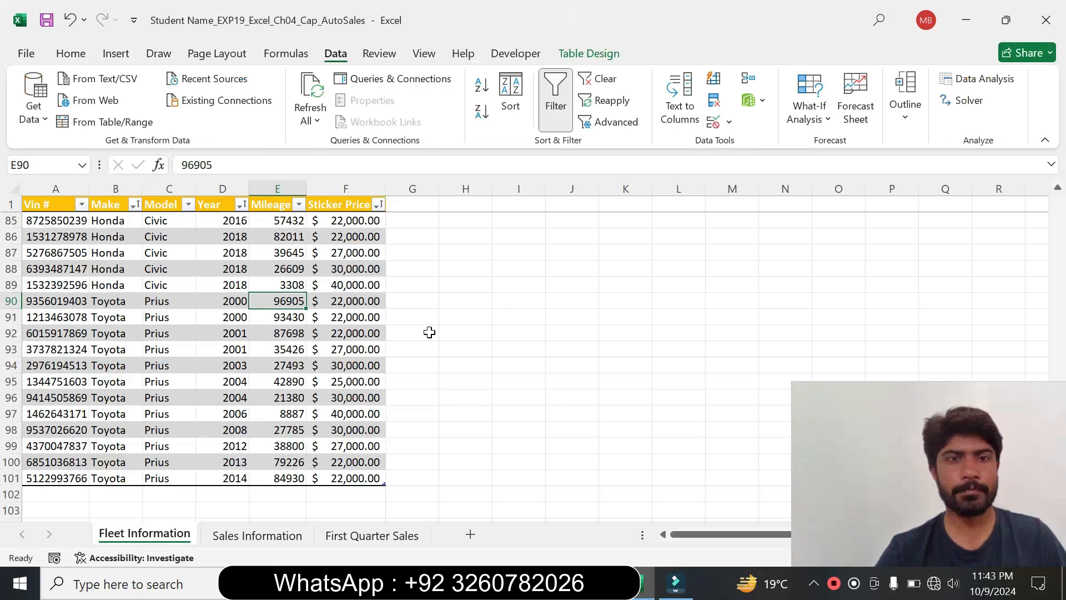
{"action": "left_click", "coordinate": [70, 55]}
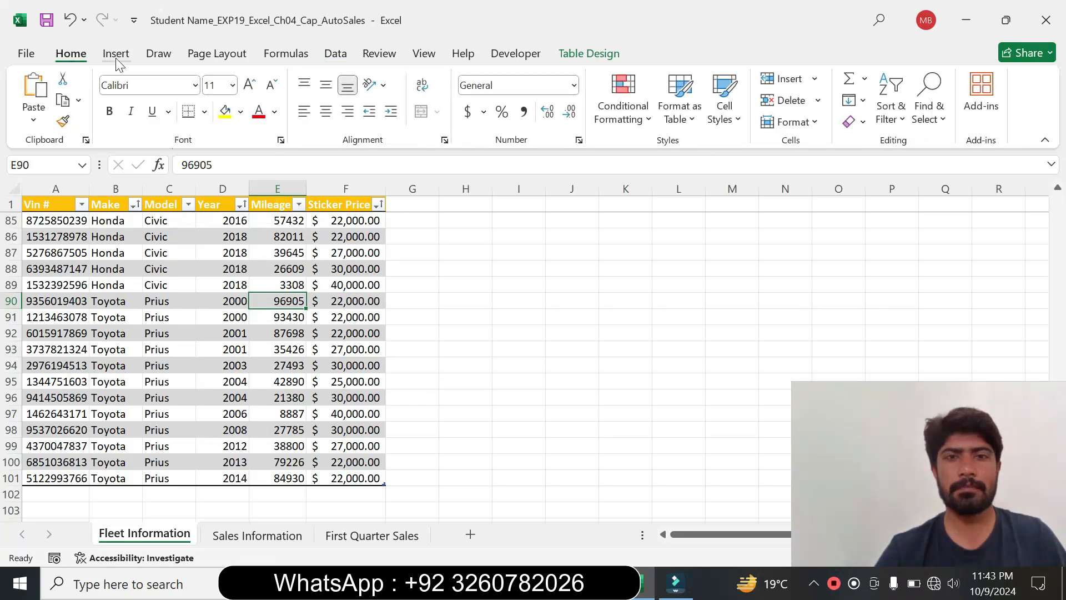
{"action": "left_click", "coordinate": [201, 57]}
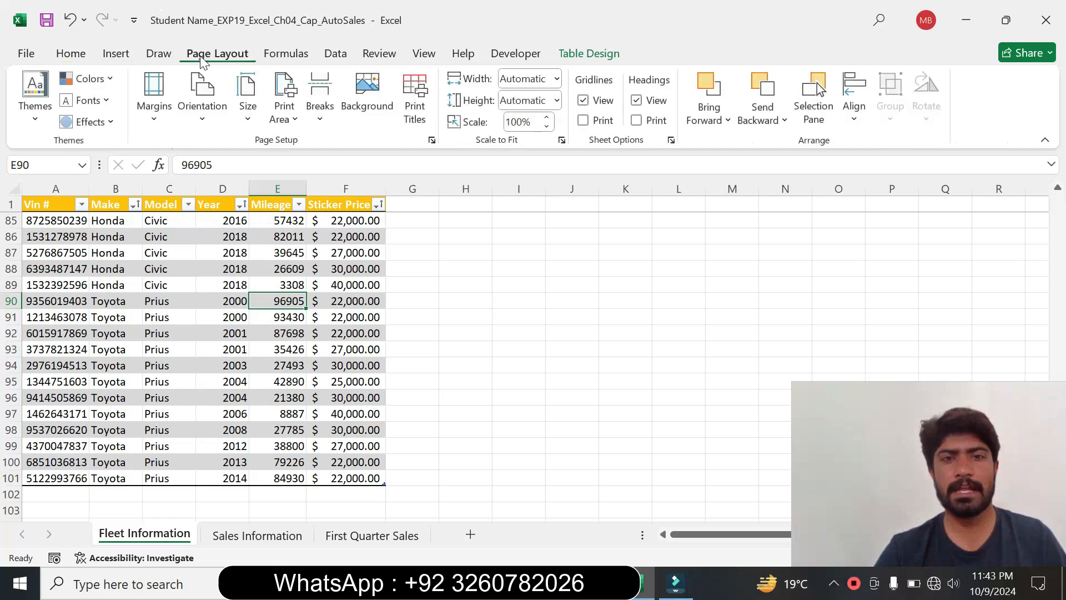
{"action": "left_click", "coordinate": [416, 102]}
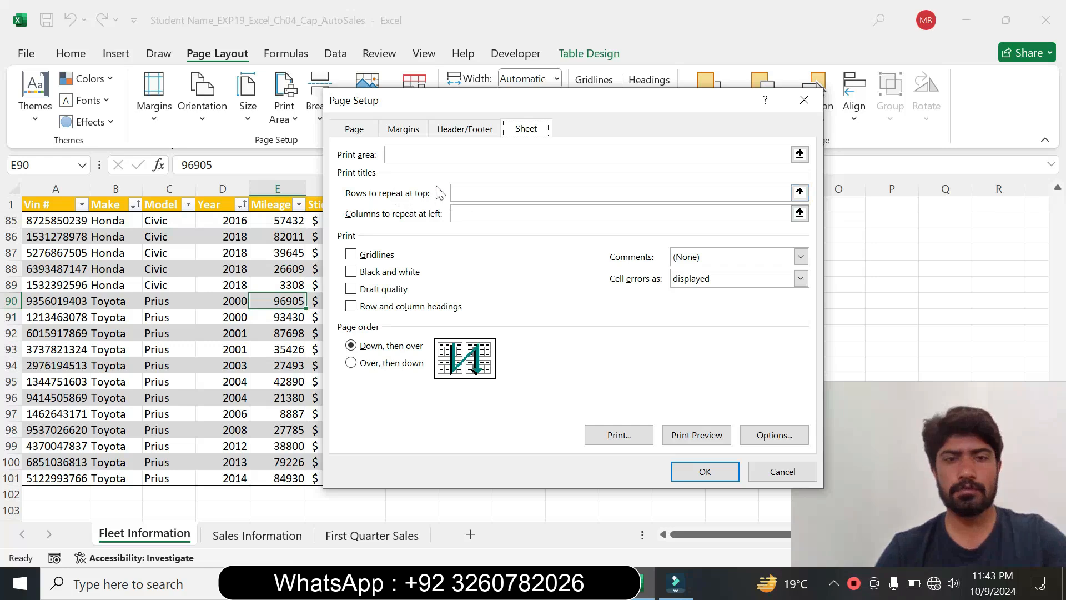
{"action": "left_click", "coordinate": [472, 193]}
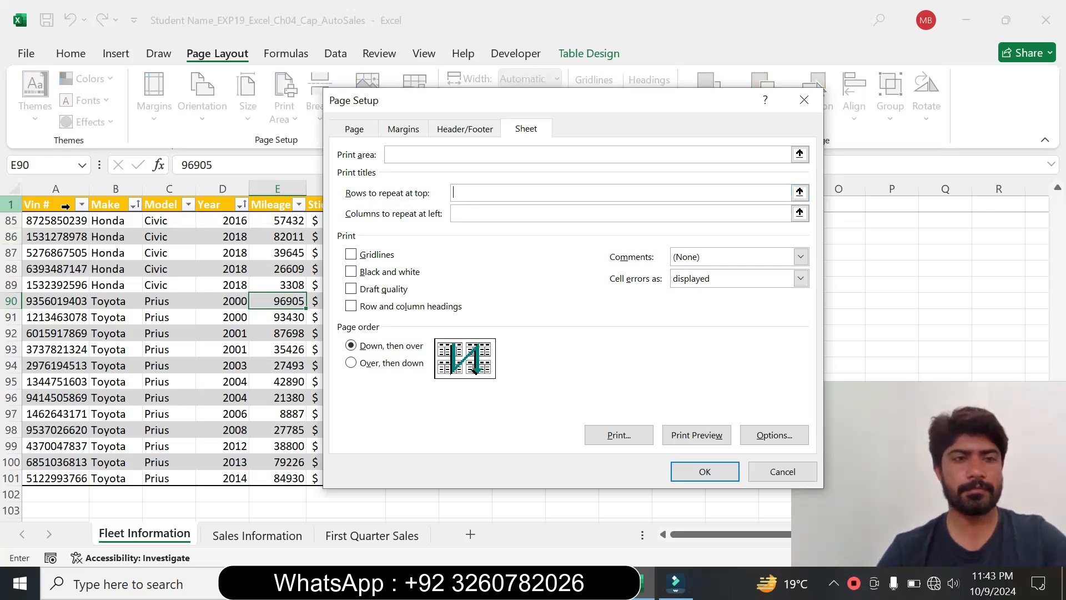
{"action": "left_click", "coordinate": [13, 205]}
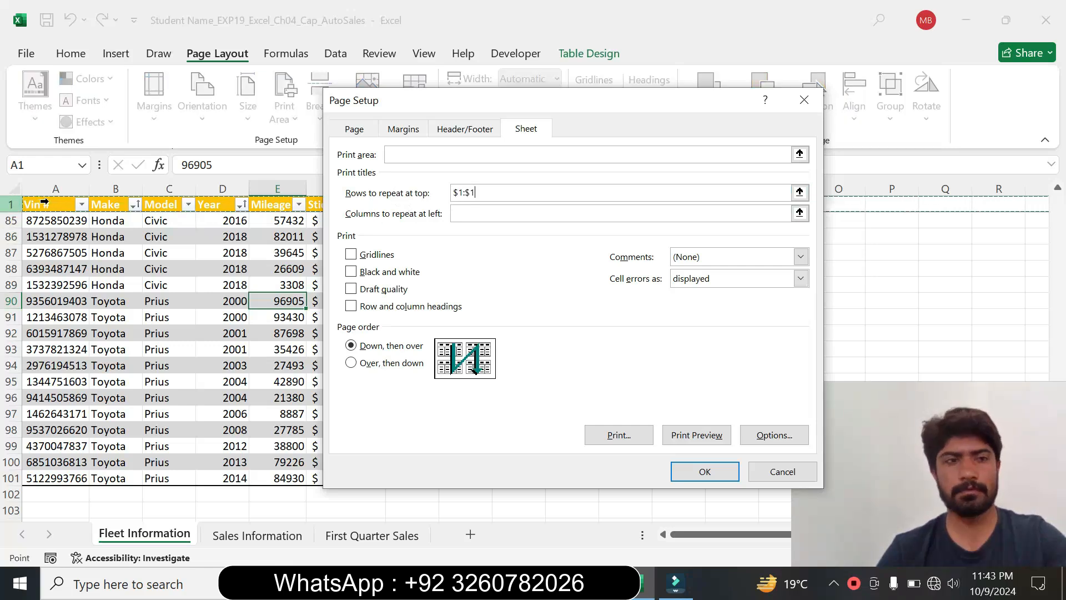
{"action": "left_click", "coordinate": [714, 475]}
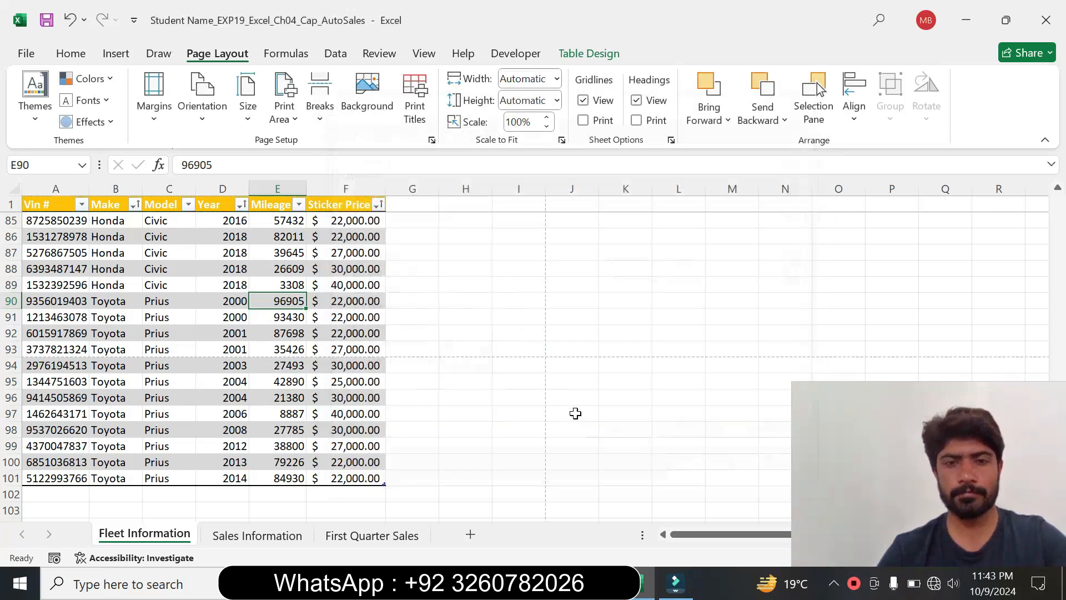
Step: Switch to the Word instructions, return the step 6 text to 9 pt and remove its highlighting
{"action": "key", "text": "alt+Tab"}
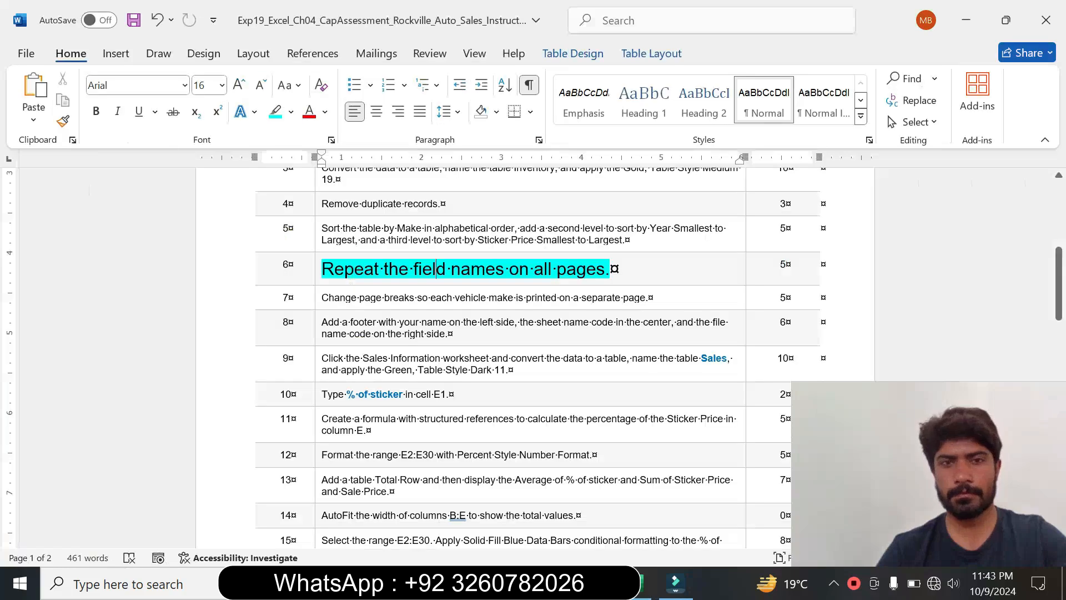
{"action": "left_click", "coordinate": [316, 277]}
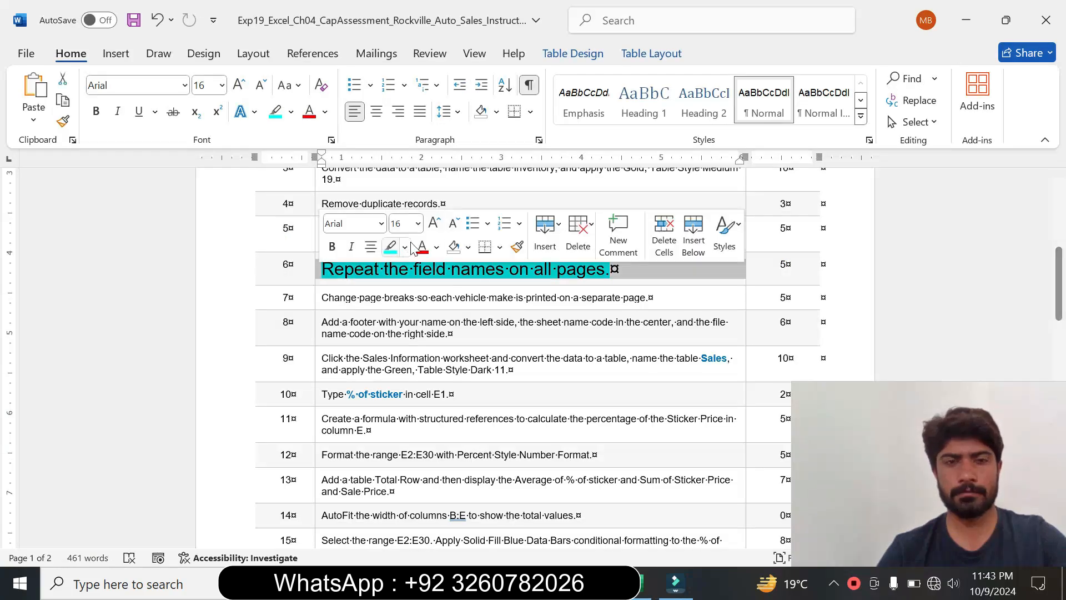
{"action": "left_click", "coordinate": [419, 223]}
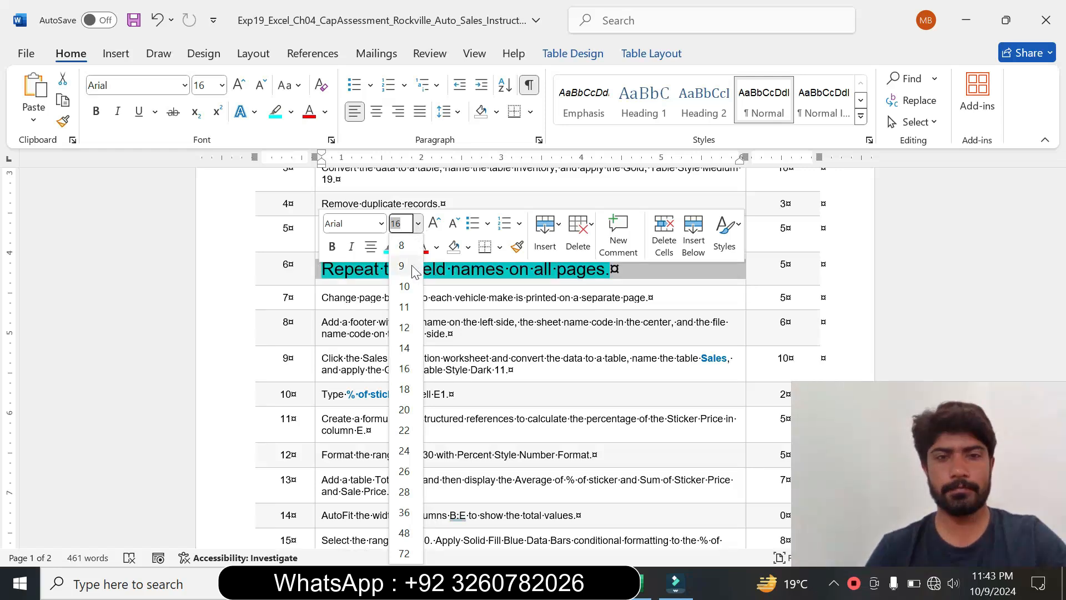
{"action": "left_click", "coordinate": [405, 266]}
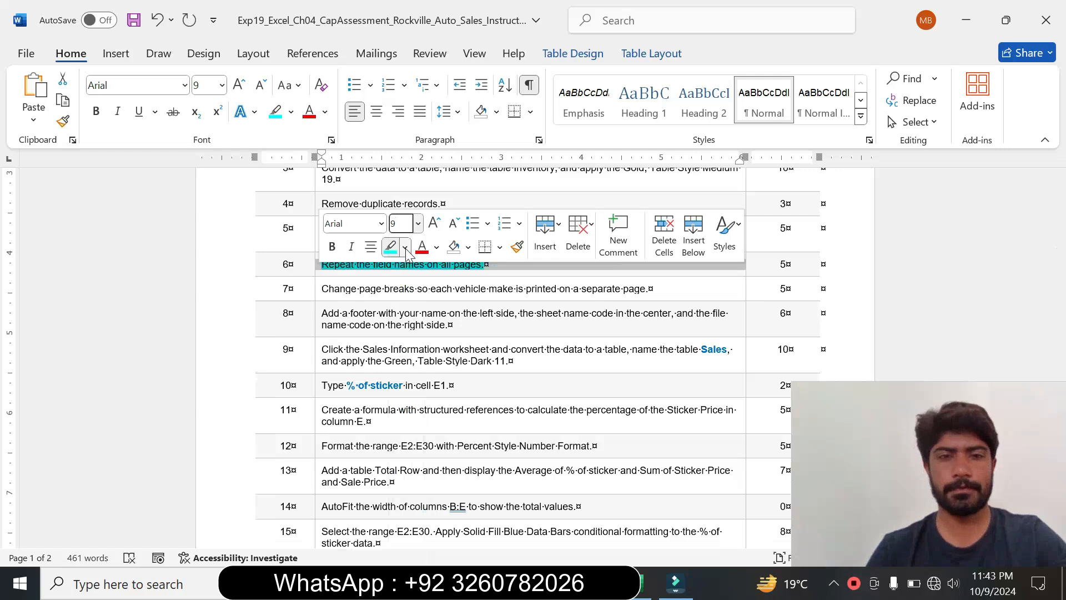
{"action": "left_click", "coordinate": [404, 246]}
{"action": "left_click", "coordinate": [419, 382]}
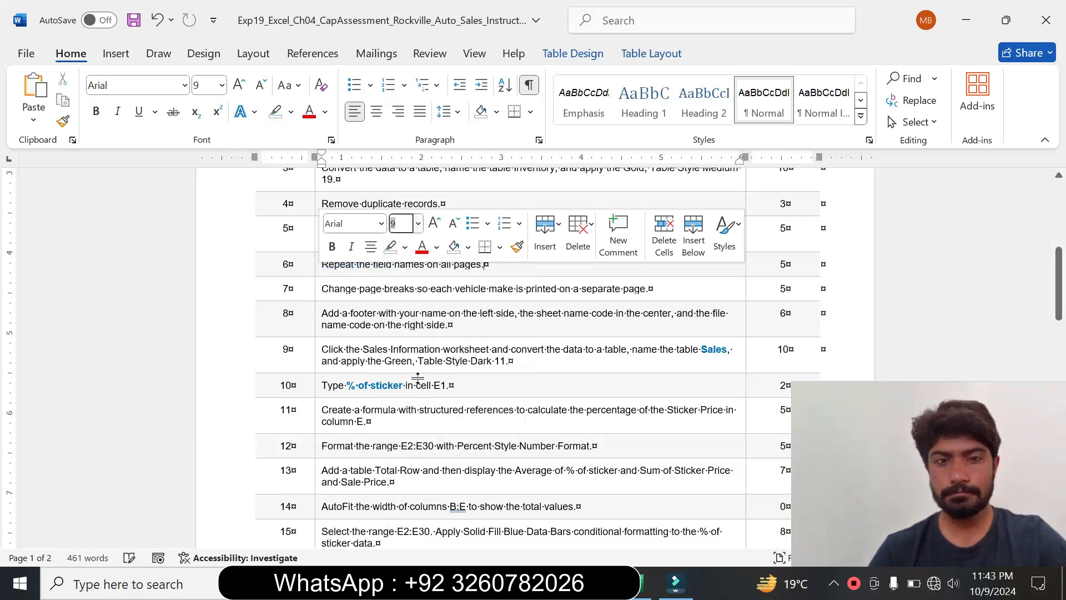
{"action": "left_click", "coordinate": [379, 324]}
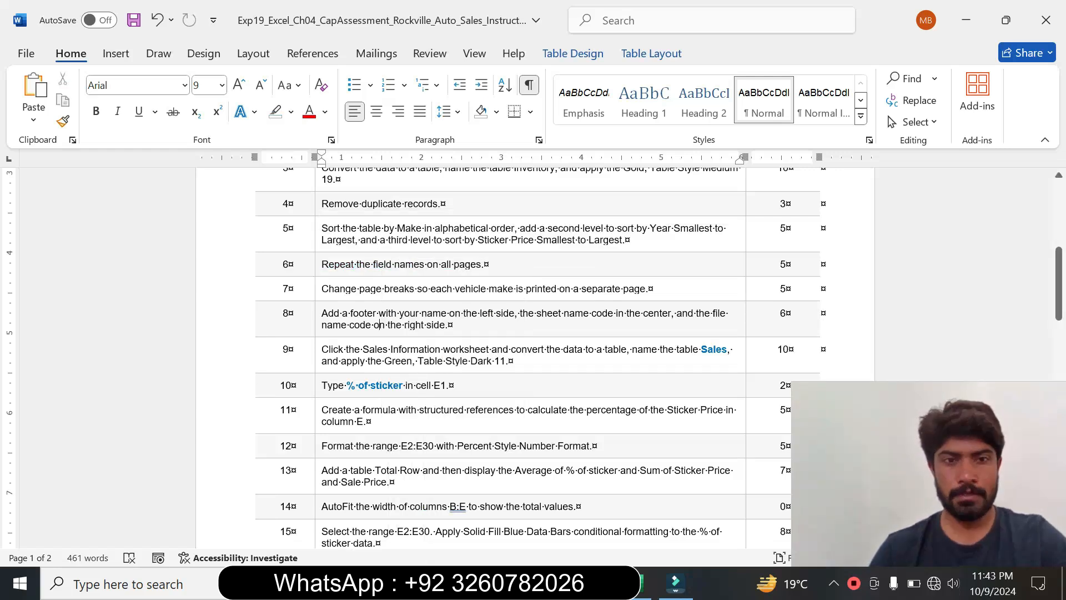
Step: Enlarge the step 7 instruction about page breaks for each vehicle make to 14 pt and highlight it in turquoise
{"action": "left_click", "coordinate": [314, 291]}
{"action": "left_click", "coordinate": [415, 242]}
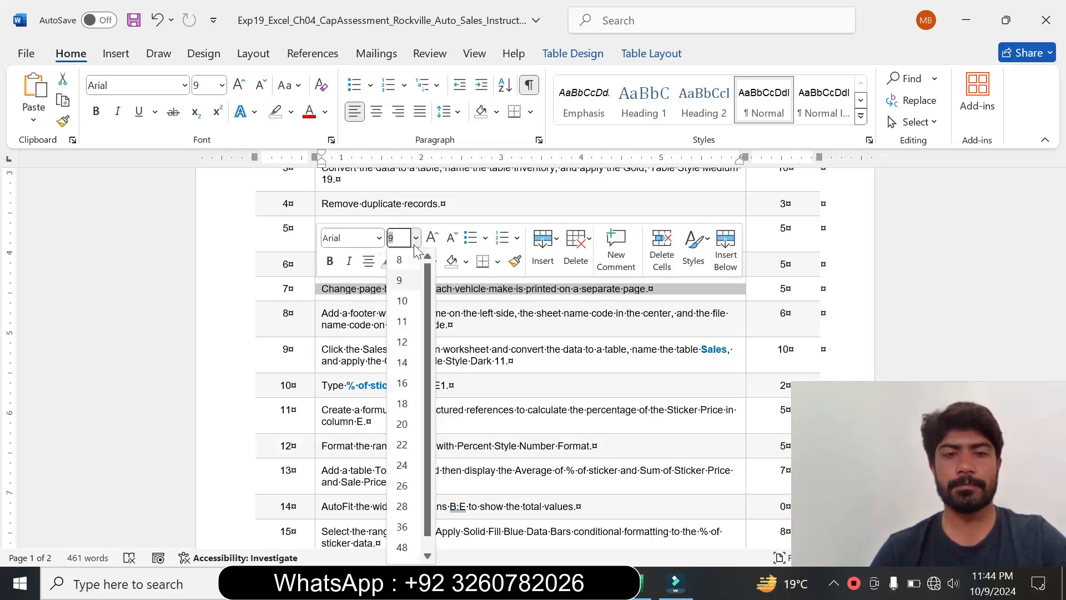
{"action": "left_click", "coordinate": [402, 362]}
{"action": "left_click", "coordinate": [402, 261]}
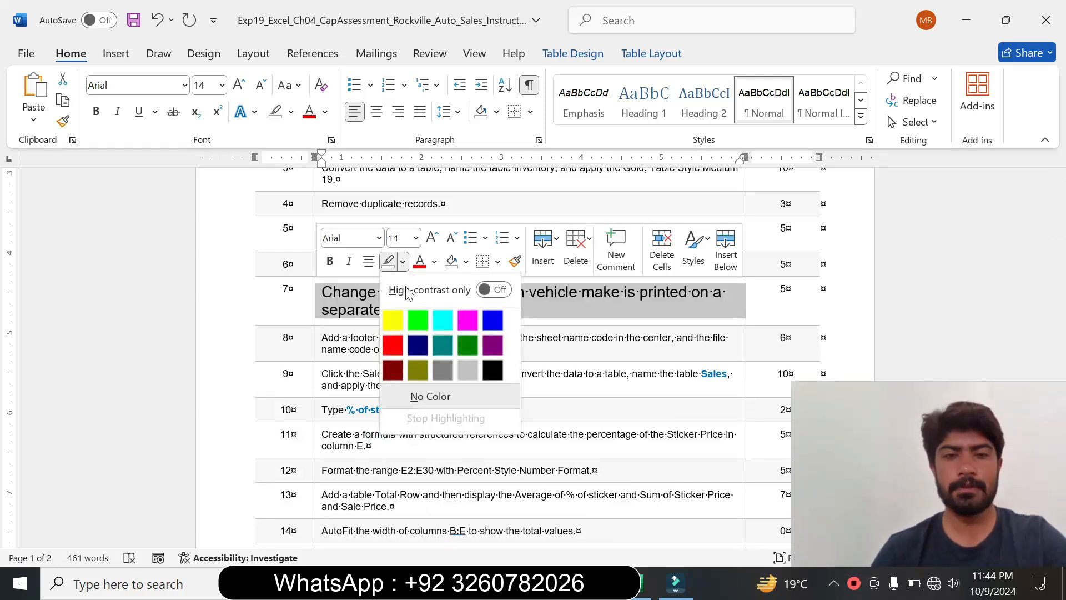
{"action": "left_click", "coordinate": [443, 320]}
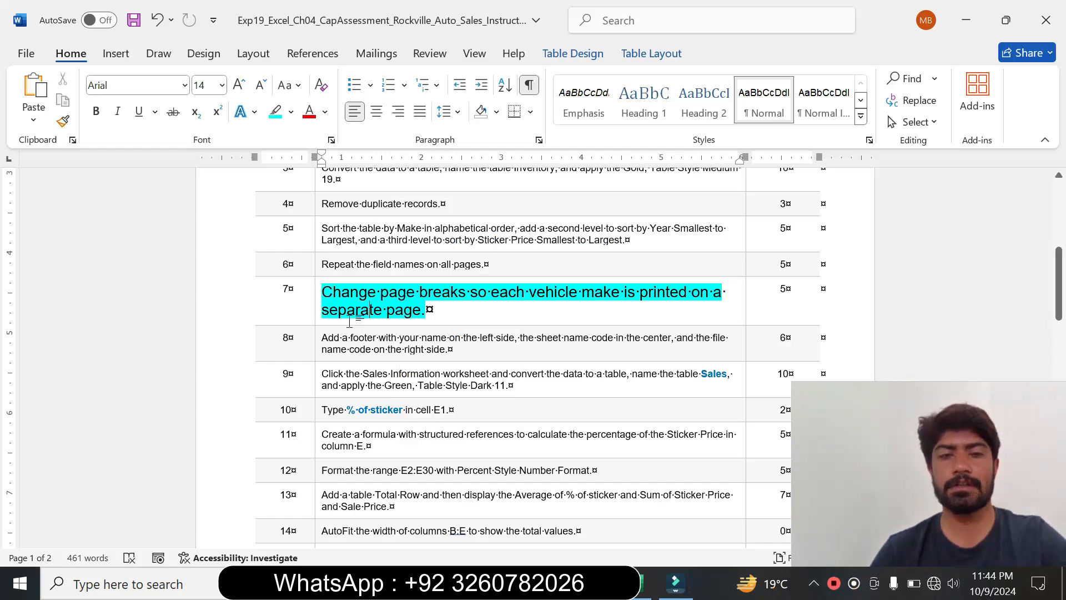
{"action": "left_click_drag", "start_coordinate": [426, 309], "coordinate": [338, 297]}
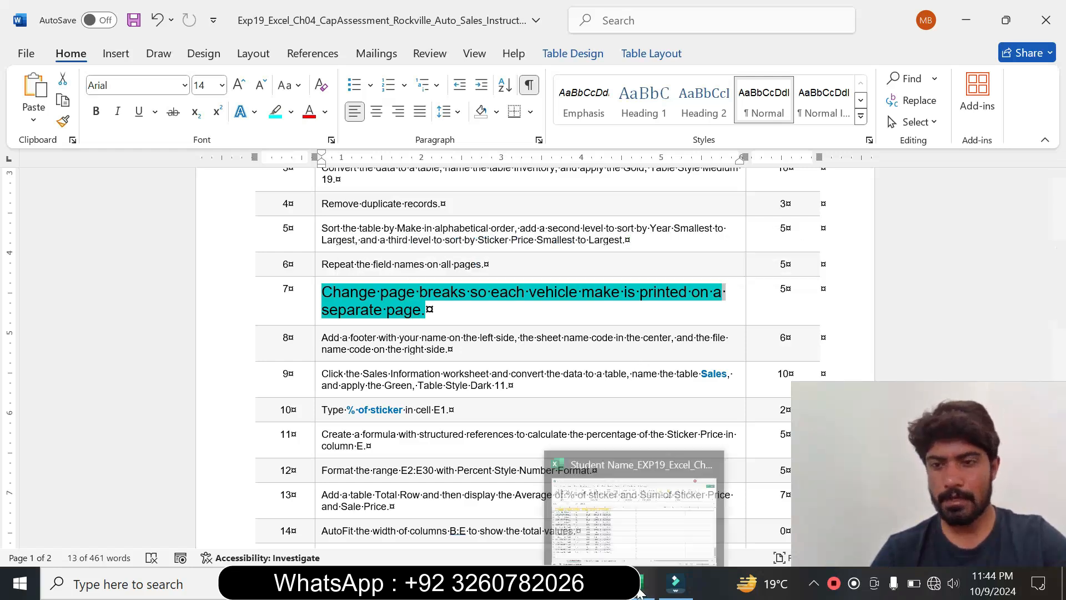
Step: Switch to Excel, try inserting a page break at cell E90 of the Fleet Information sheet, and remove it again
{"action": "left_click", "coordinate": [639, 591]}
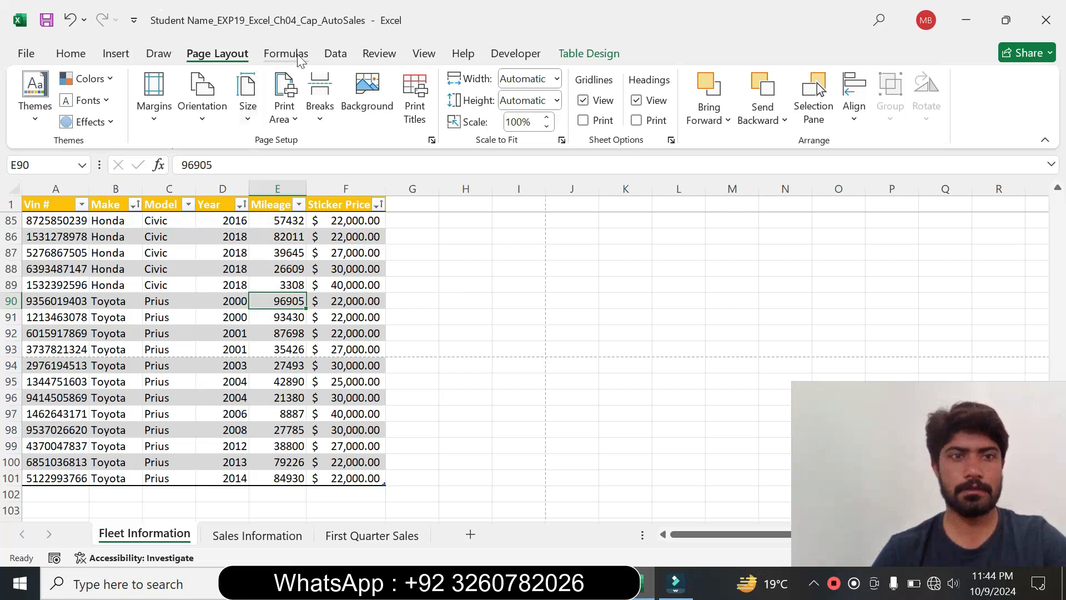
{"action": "left_click", "coordinate": [329, 111]}
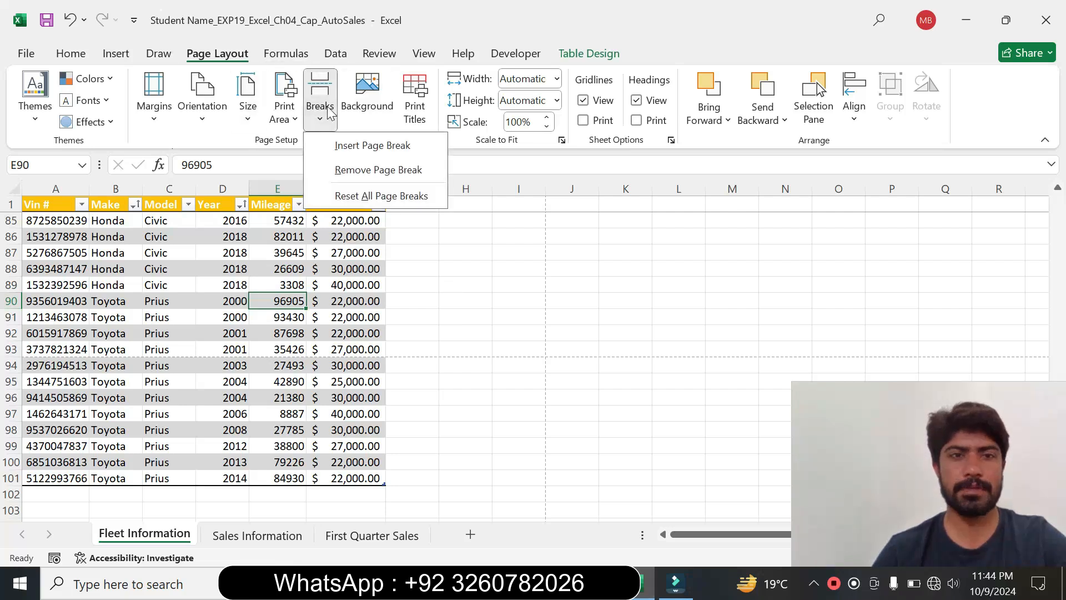
{"action": "left_click", "coordinate": [361, 148]}
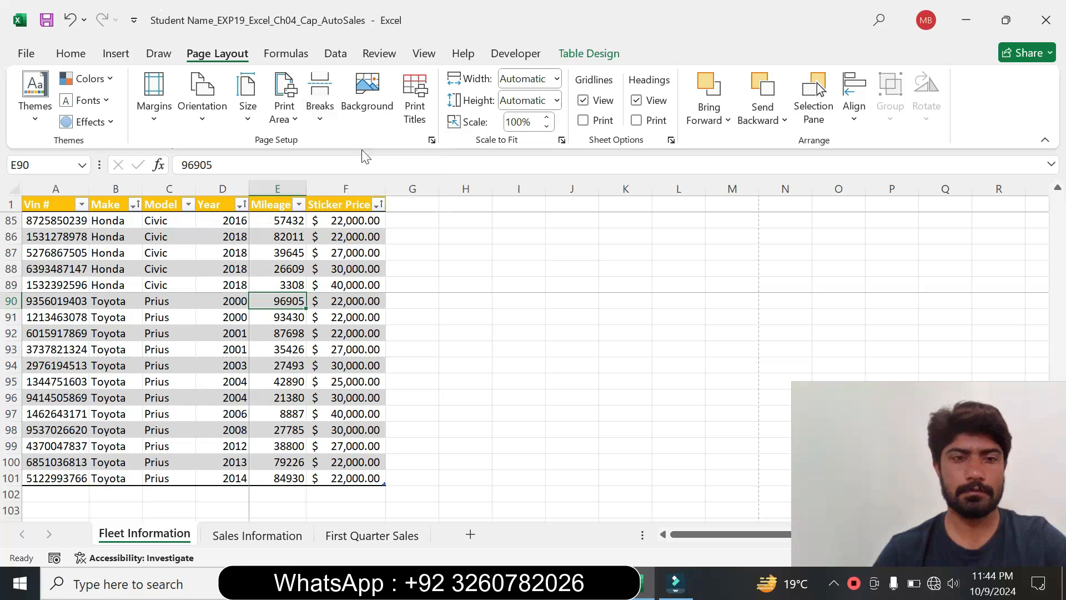
{"action": "left_click", "coordinate": [320, 102]}
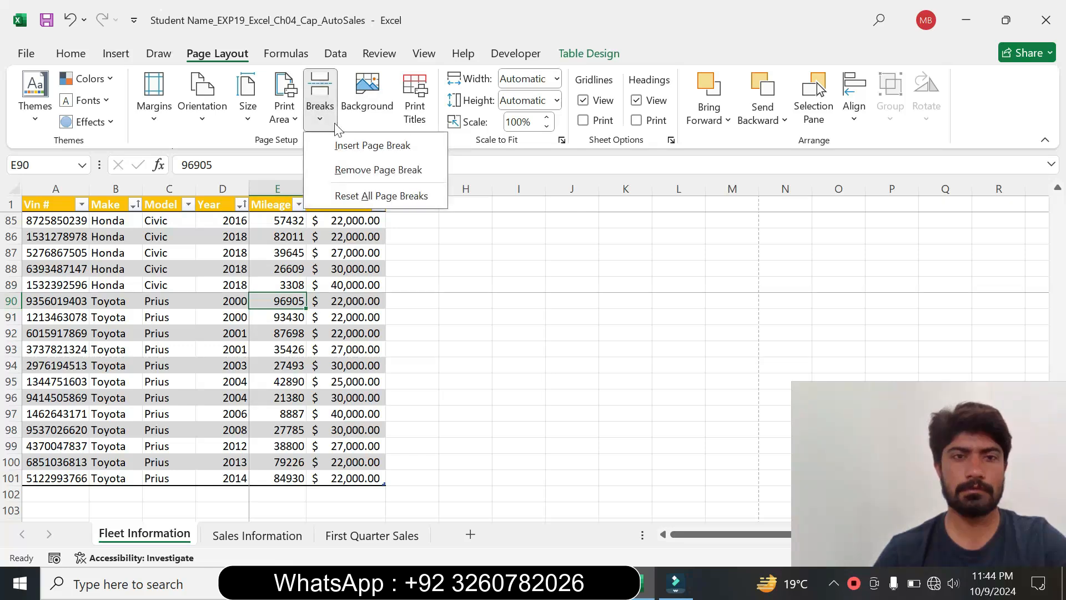
{"action": "left_click", "coordinate": [369, 170]}
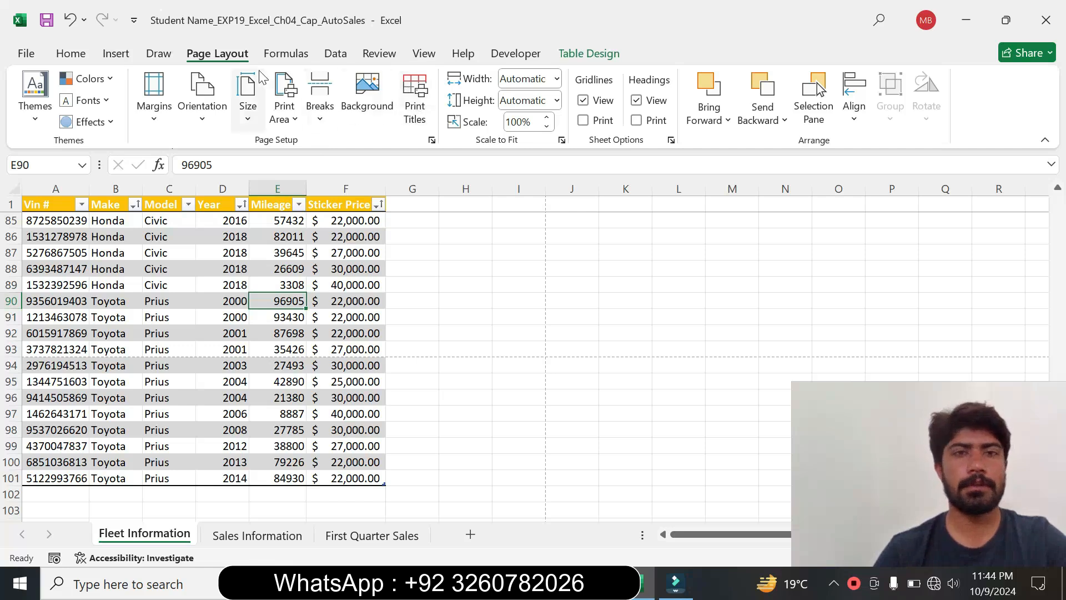
{"action": "left_click", "coordinate": [303, 59]}
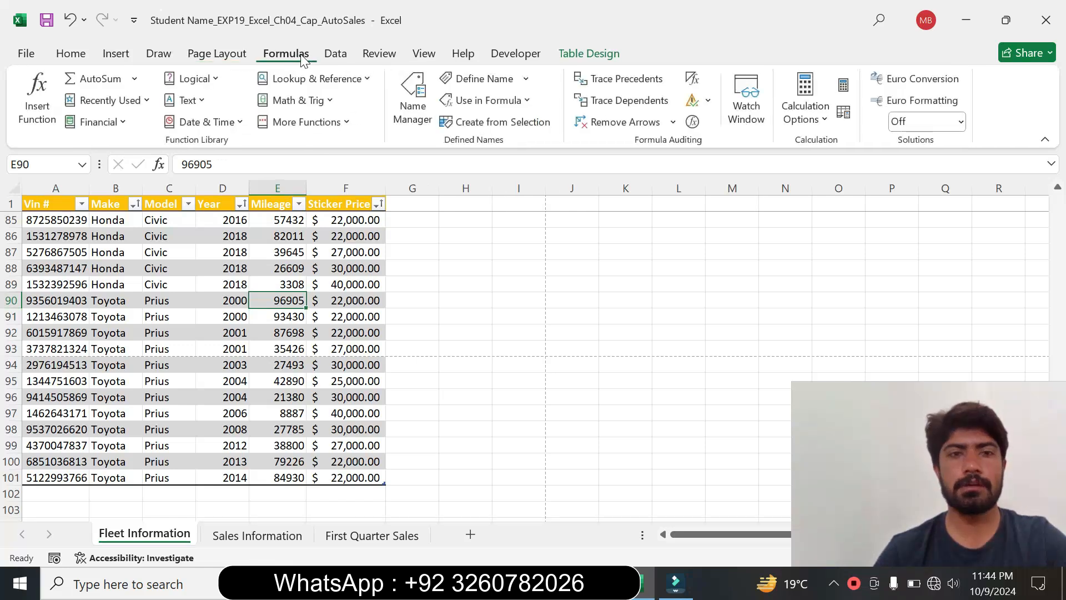
{"action": "left_click", "coordinate": [337, 56]}
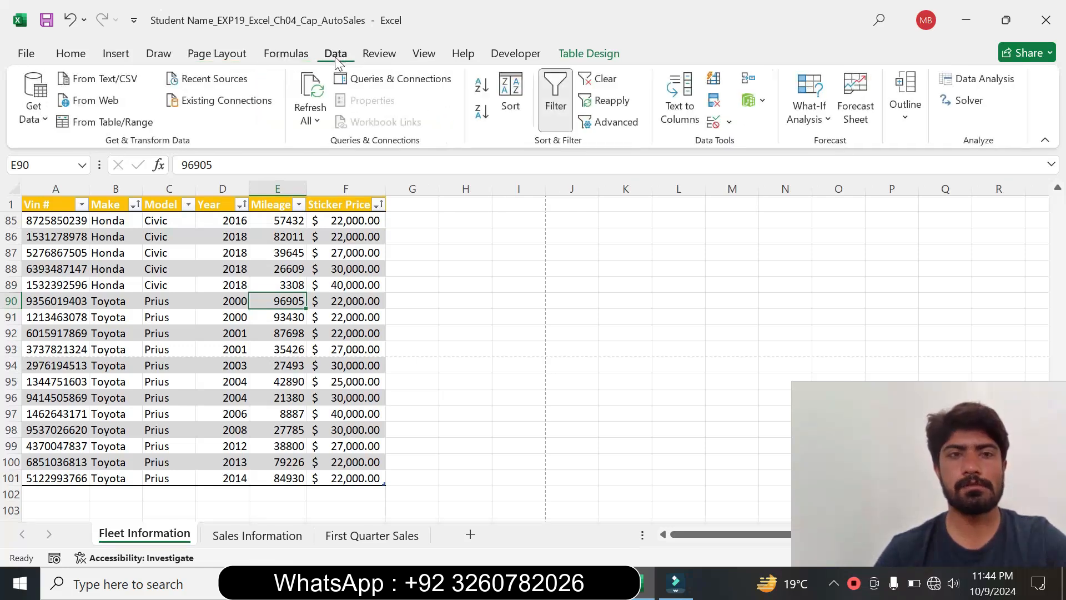
{"action": "left_click", "coordinate": [428, 56]}
{"action": "left_click", "coordinate": [391, 57]}
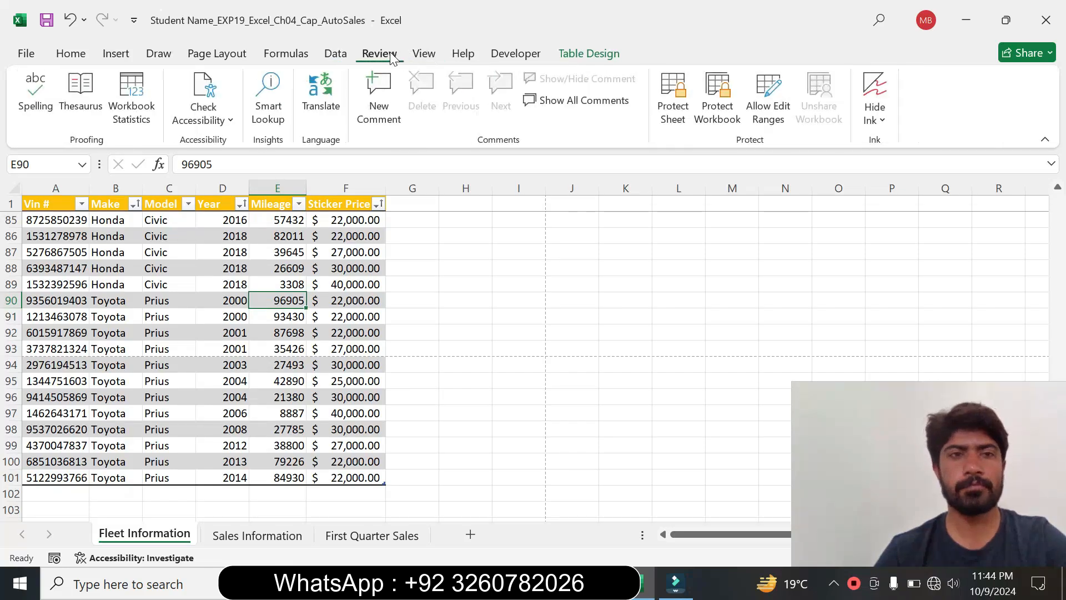
{"action": "left_click", "coordinate": [570, 51]}
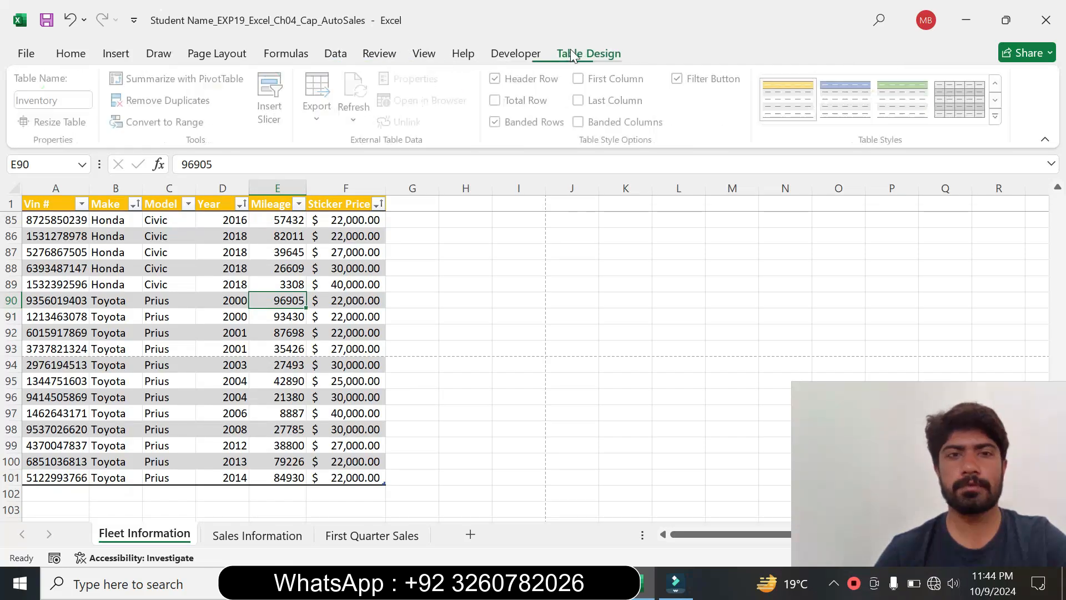
{"action": "left_click", "coordinate": [65, 60]}
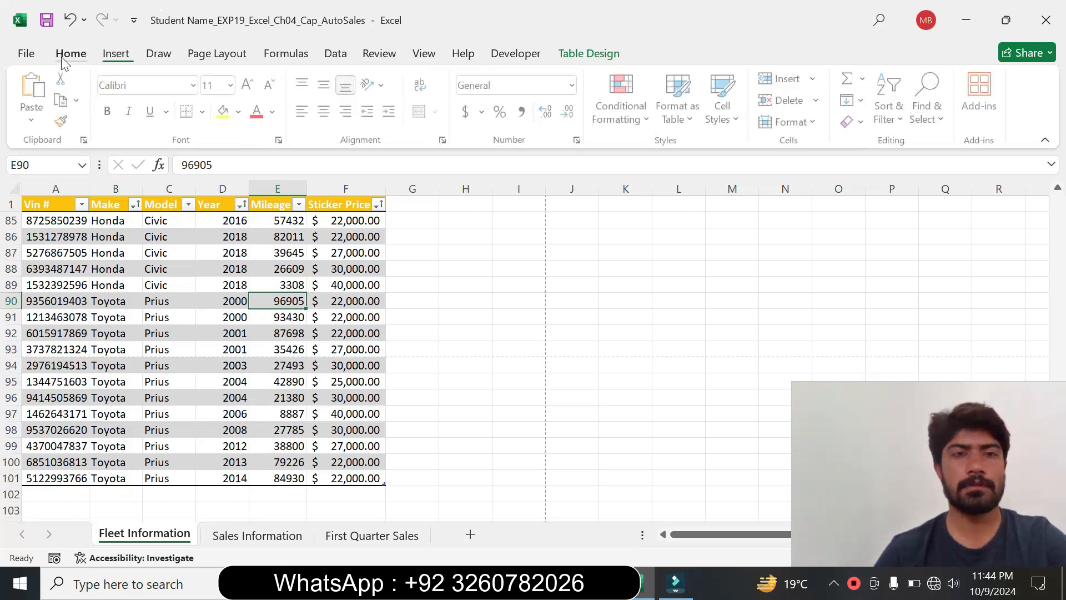
{"action": "left_click", "coordinate": [118, 62]}
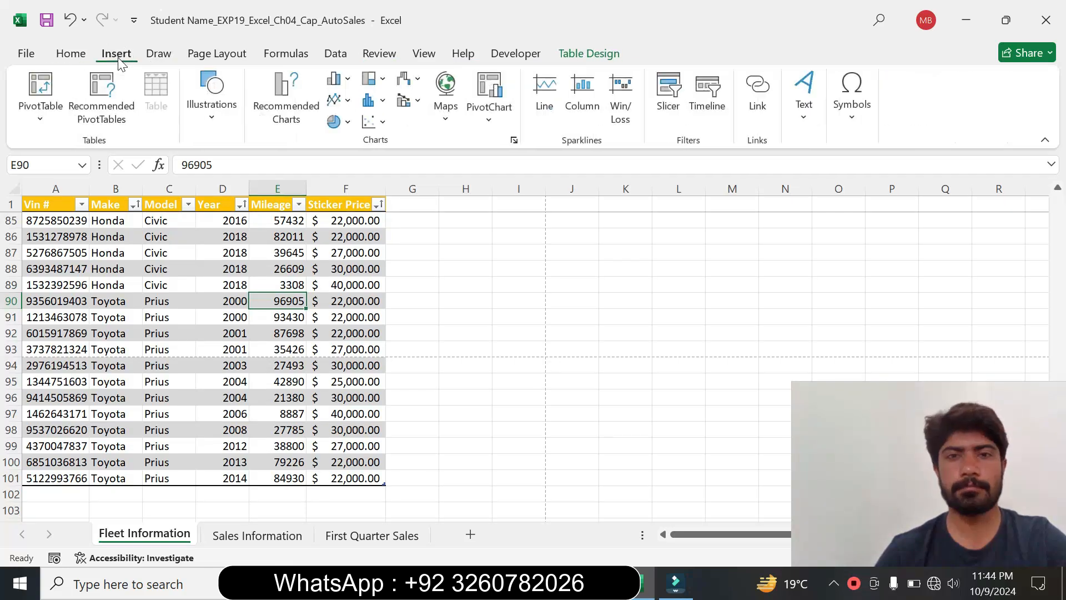
{"action": "left_click", "coordinate": [160, 59]}
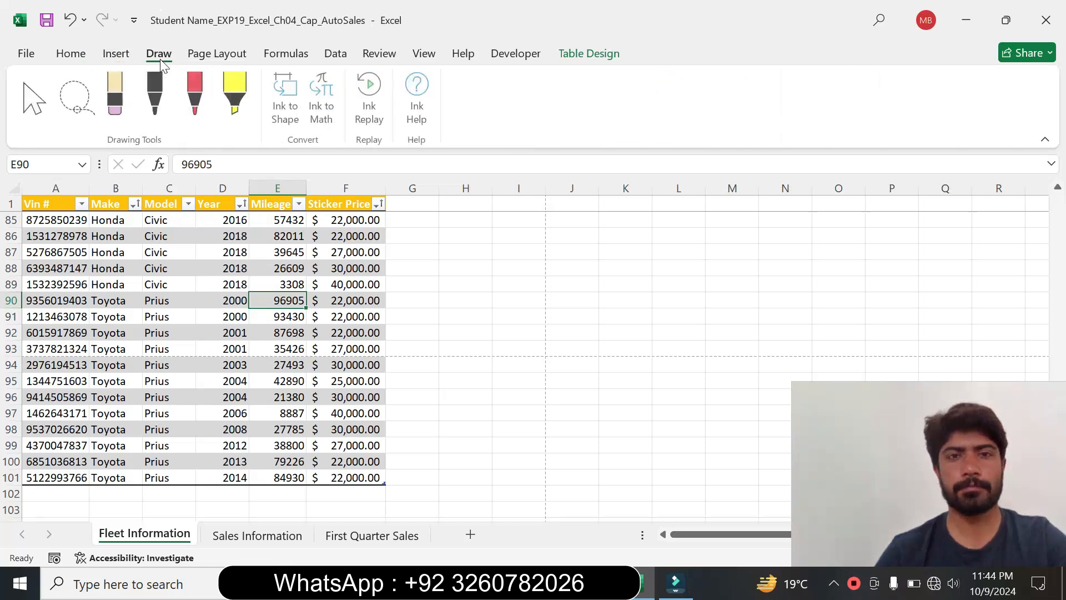
{"action": "left_click", "coordinate": [203, 63]}
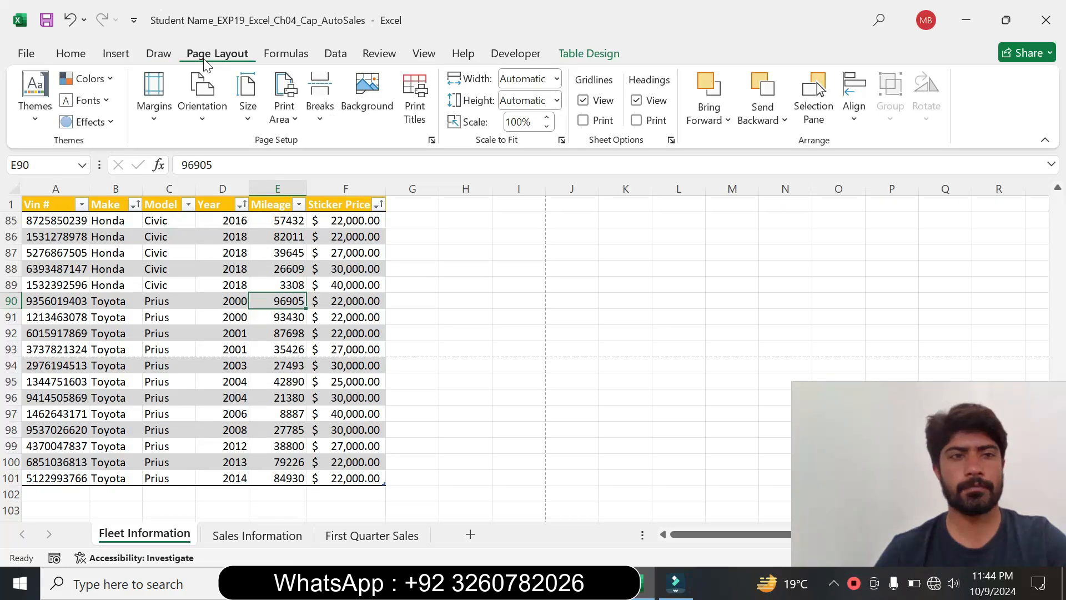
{"action": "left_click", "coordinate": [272, 58]}
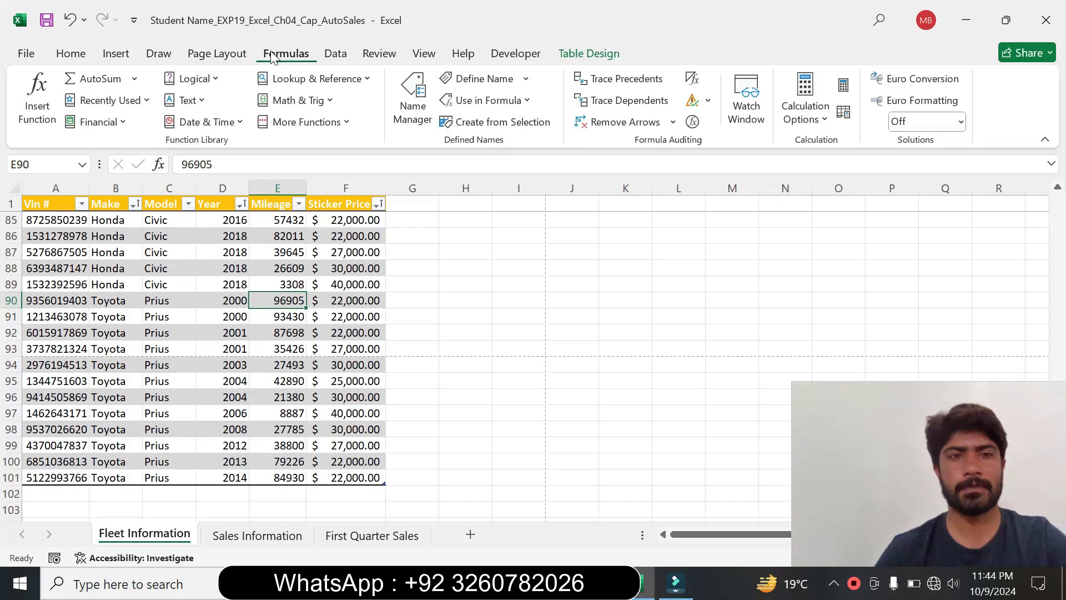
{"action": "left_click", "coordinate": [336, 56]}
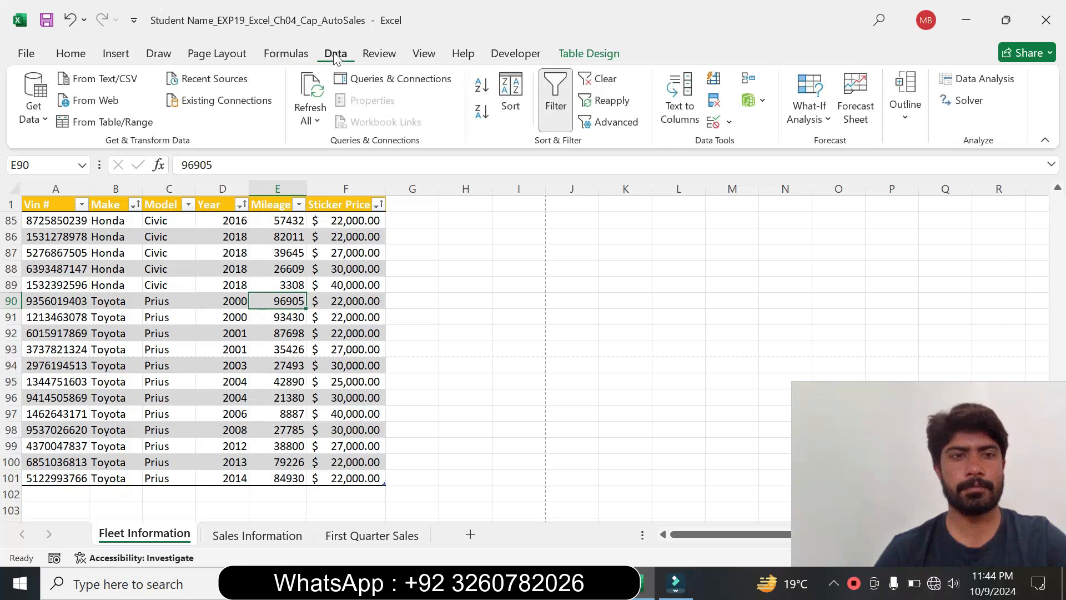
{"action": "left_click", "coordinate": [379, 55]}
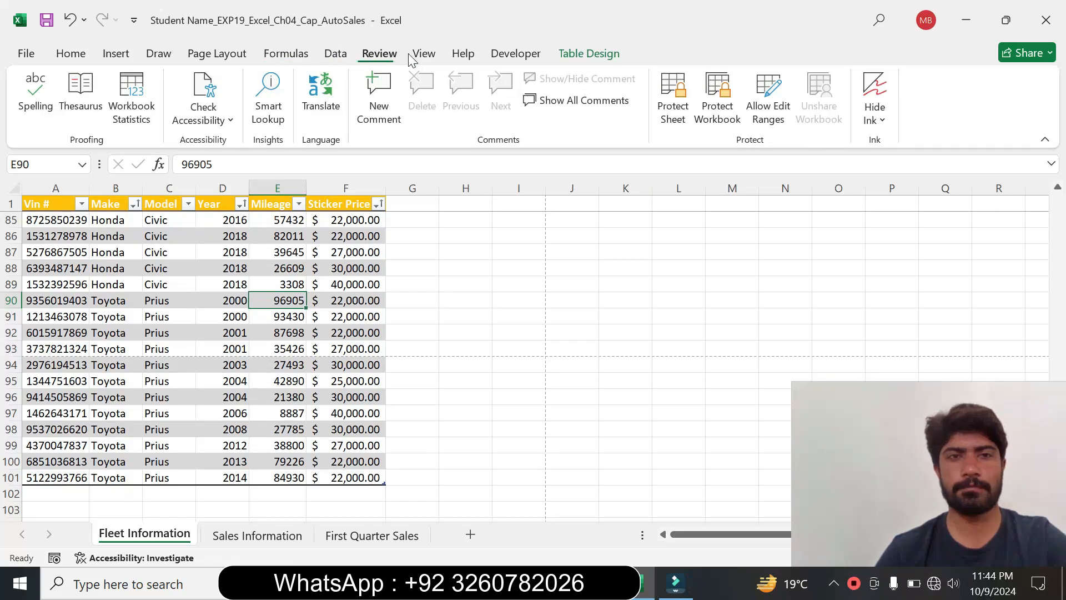
{"action": "left_click", "coordinate": [425, 55]}
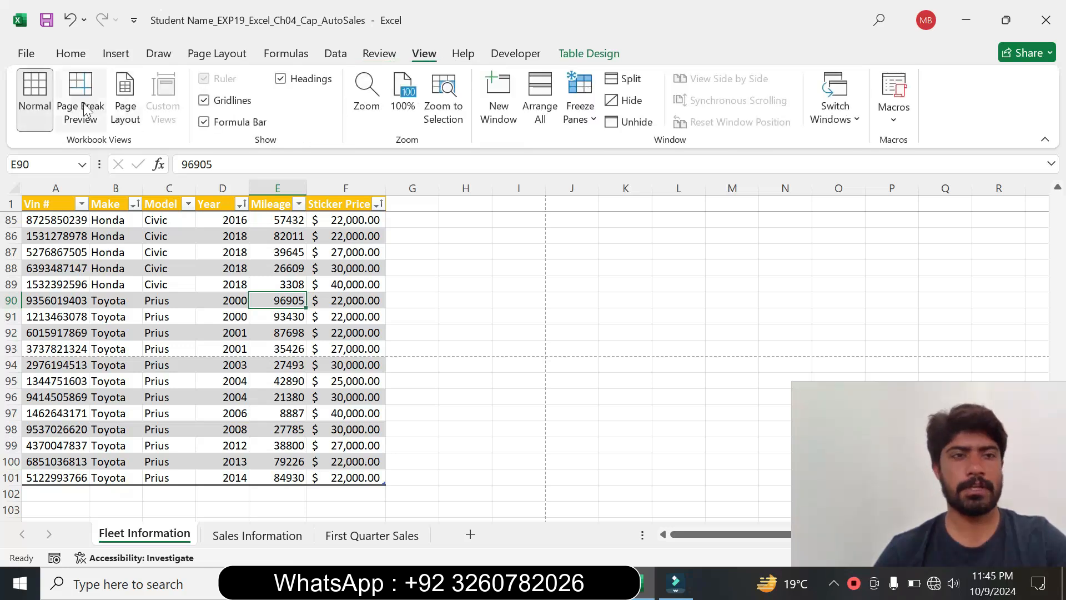
{"action": "key", "text": "alt+Tab"}
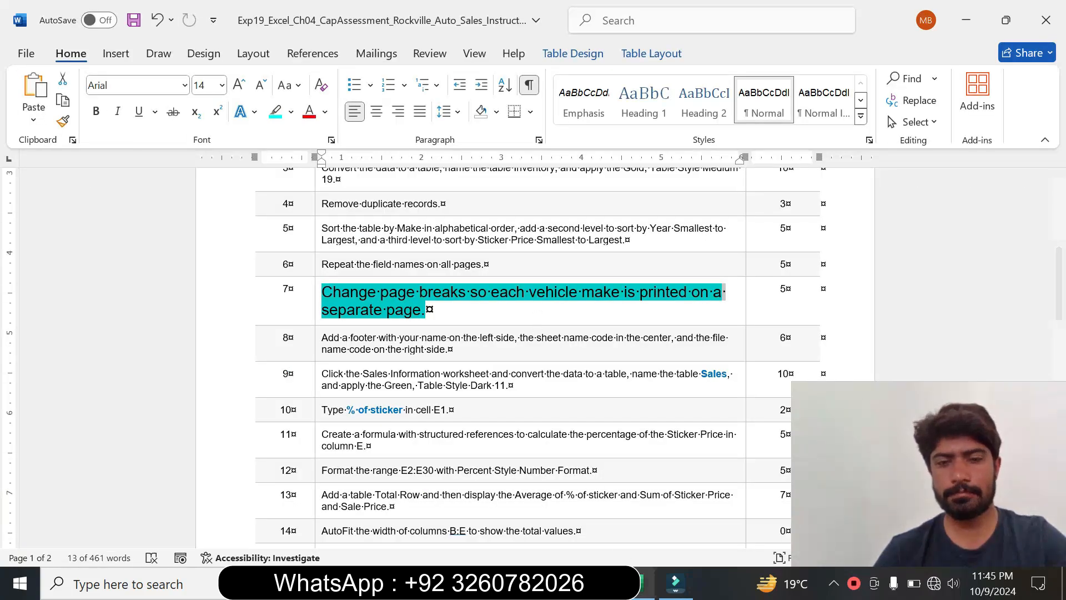
{"action": "key", "text": "alt+Tab"}
Step: Inspect the page breaks of the Fleet Information sheet in Page Break Preview at 100% zoom and return to Normal view
{"action": "left_click", "coordinate": [84, 115]}
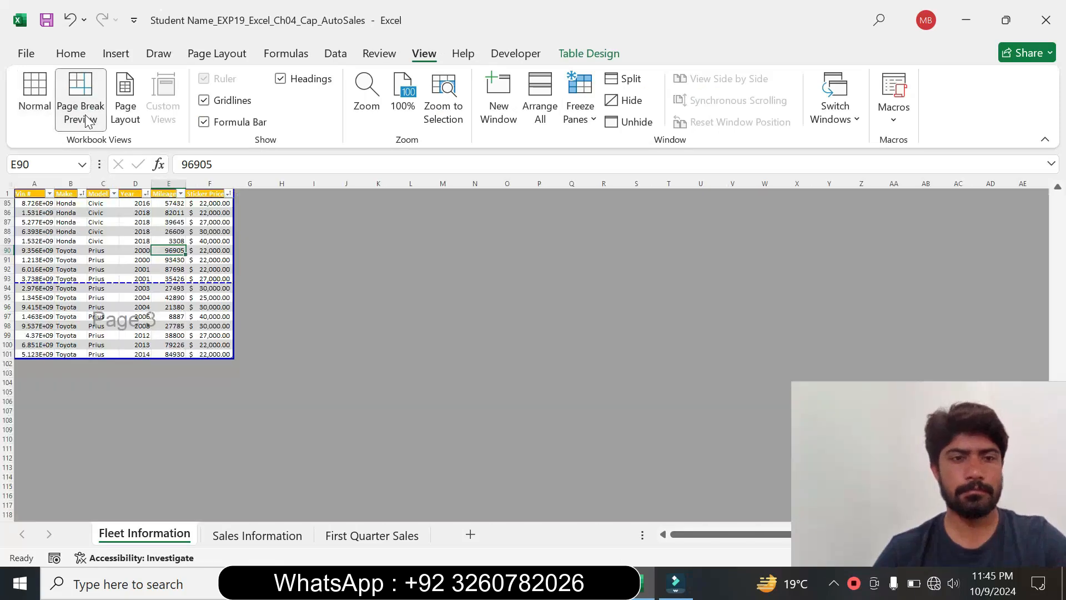
{"action": "left_click_drag", "start_coordinate": [844, 397], "coordinate": [812, 188]}
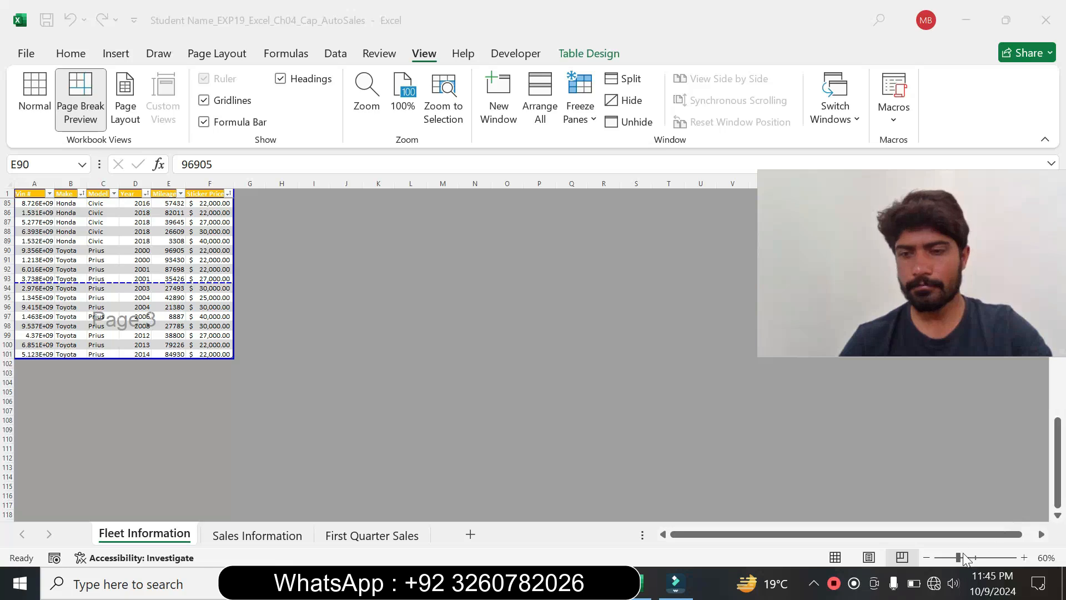
{"action": "left_click", "coordinate": [1024, 557]}
{"action": "left_click", "coordinate": [1024, 556]}
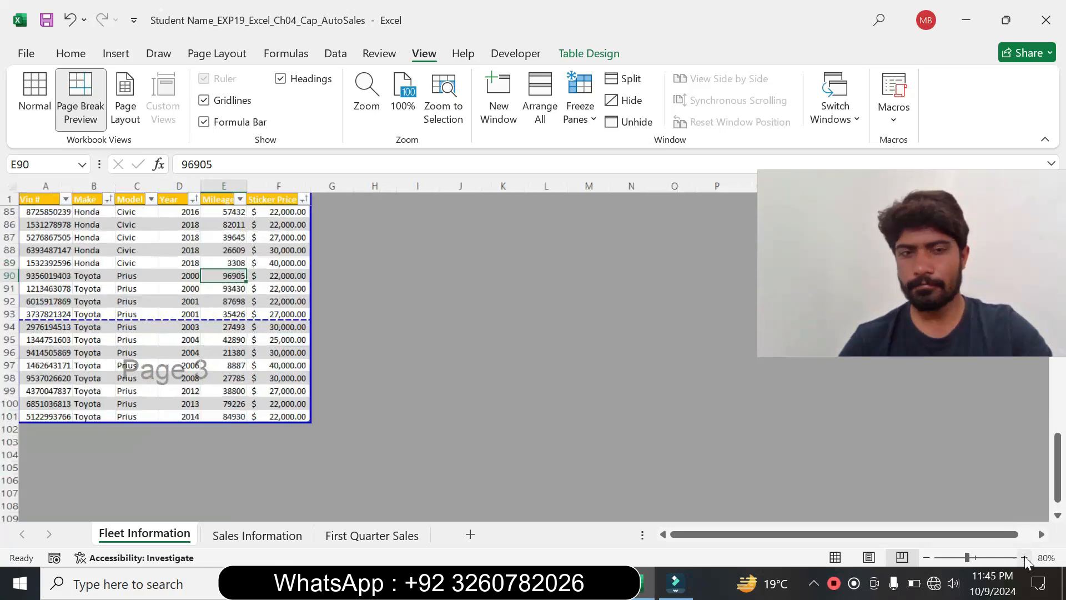
{"action": "left_click", "coordinate": [1024, 556]}
{"action": "left_click", "coordinate": [1025, 557]}
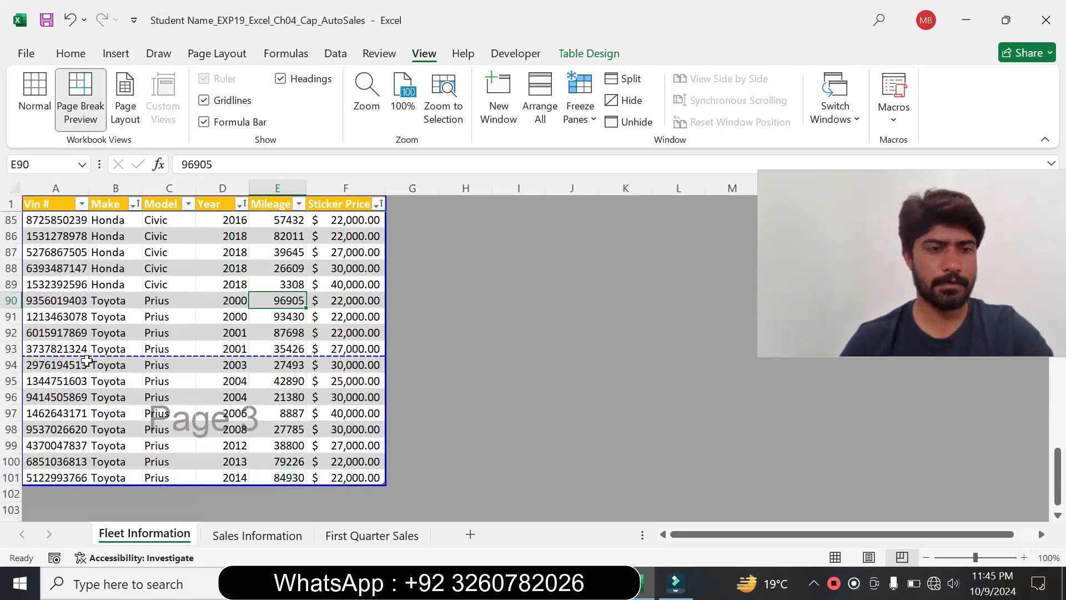
{"action": "left_click_drag", "start_coordinate": [93, 356], "coordinate": [92, 357]}
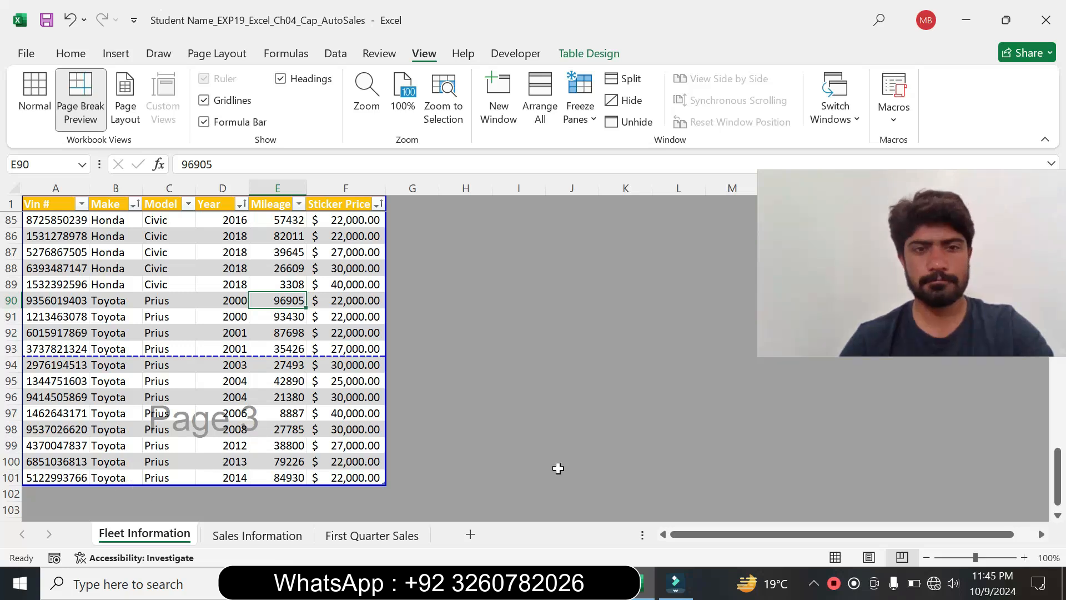
{"action": "left_click", "coordinate": [869, 556]}
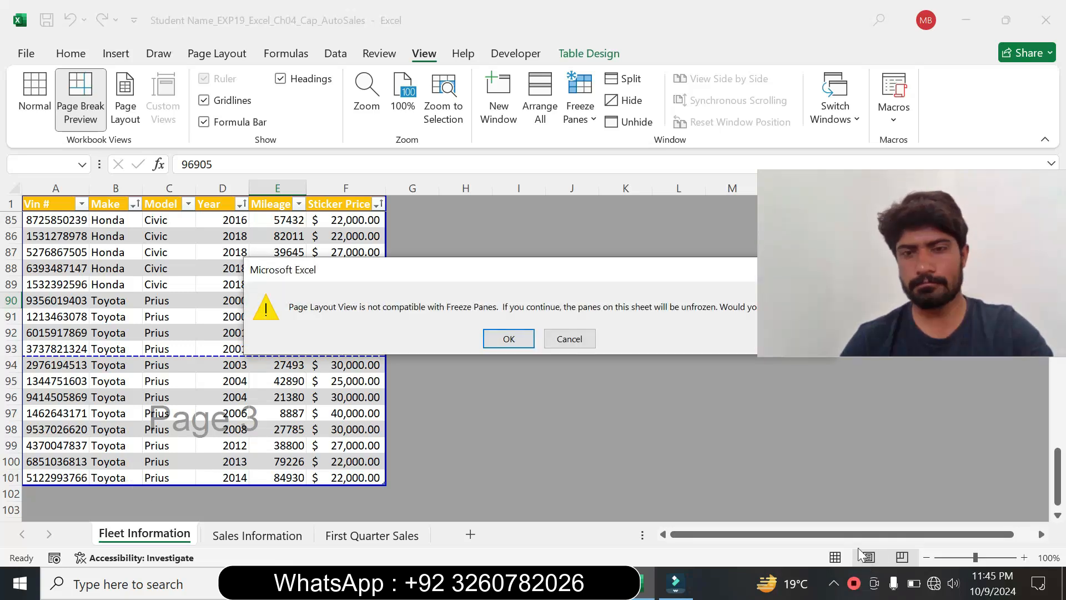
{"action": "left_click", "coordinate": [570, 339]}
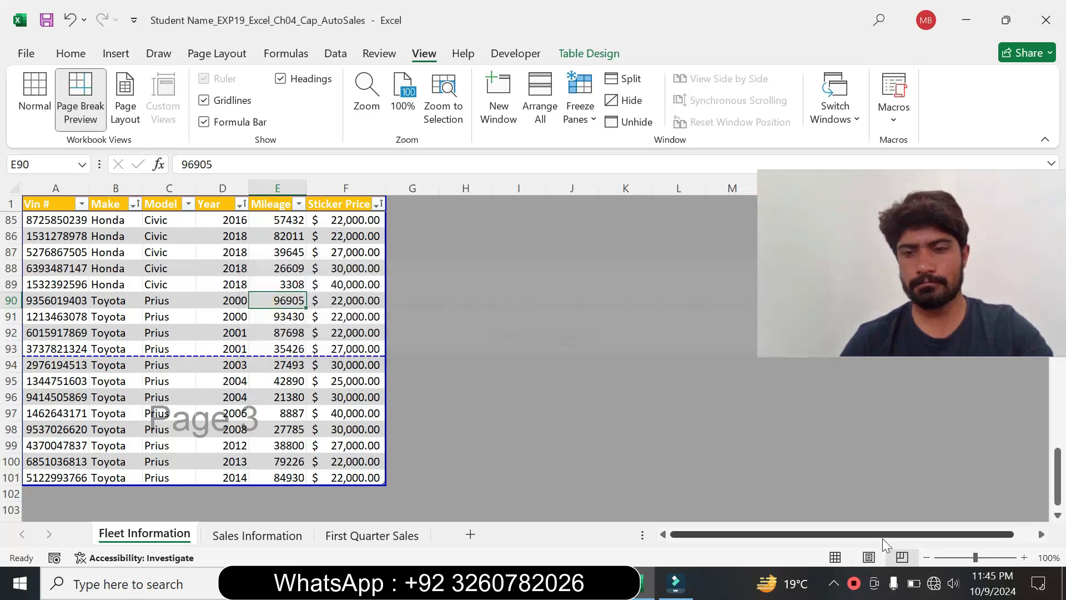
{"action": "left_click", "coordinate": [835, 556]}
{"action": "left_click", "coordinate": [623, 381]}
{"action": "left_click_drag", "start_coordinate": [881, 255], "coordinate": [947, 445]}
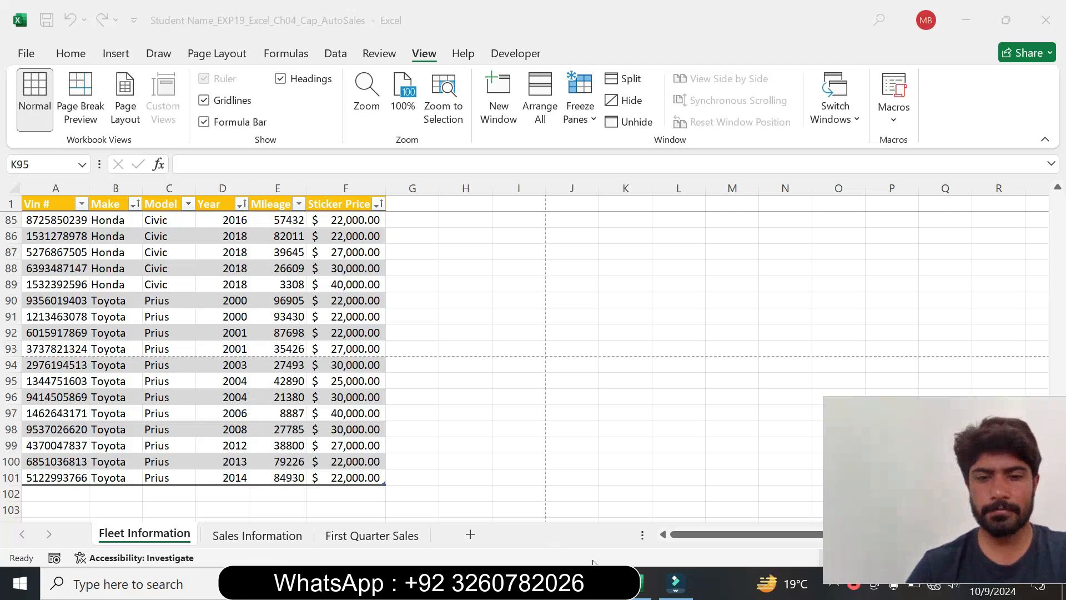
Step: Switch to the Word instructions, remove the highlighting from the step 7 text and return it to 9 pt
{"action": "left_click", "coordinate": [596, 583]}
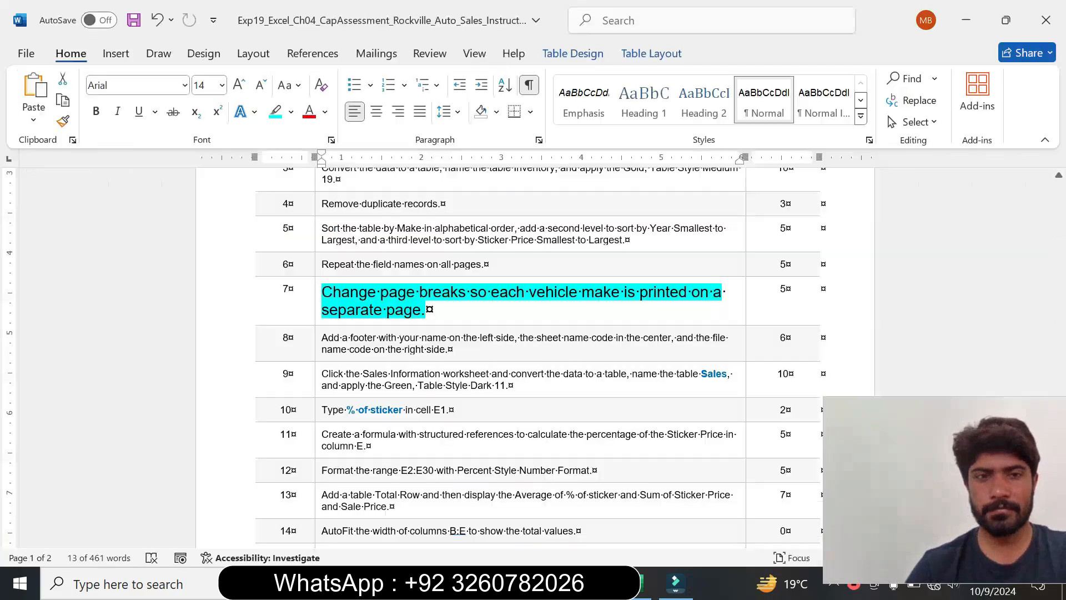
{"action": "left_click", "coordinate": [293, 113]}
{"action": "left_click", "coordinate": [311, 244]}
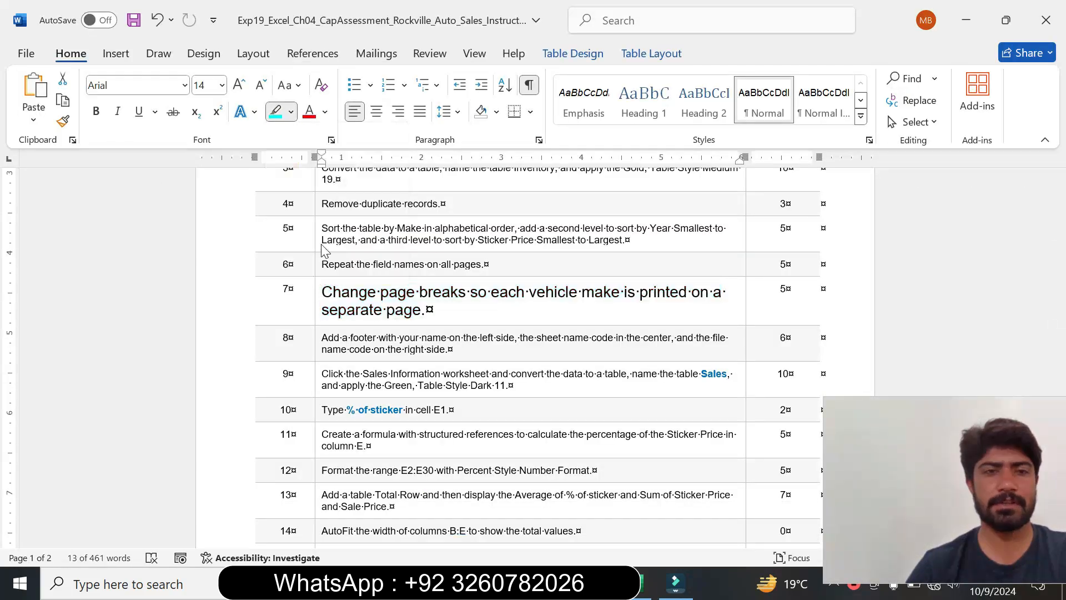
{"action": "left_click", "coordinate": [317, 298]}
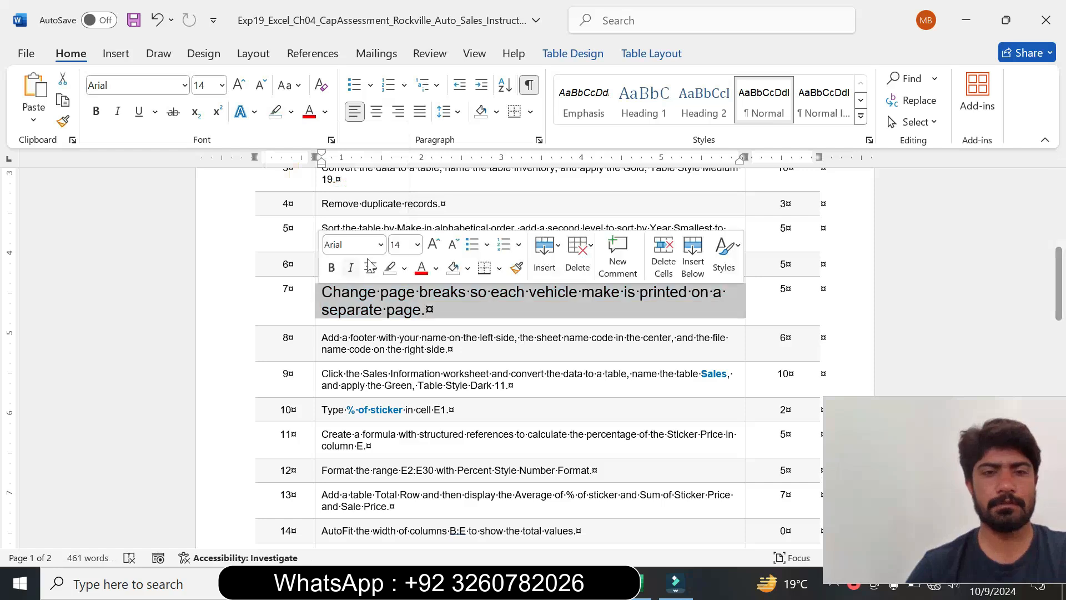
{"action": "left_click", "coordinate": [421, 247]}
{"action": "left_click", "coordinate": [400, 286]}
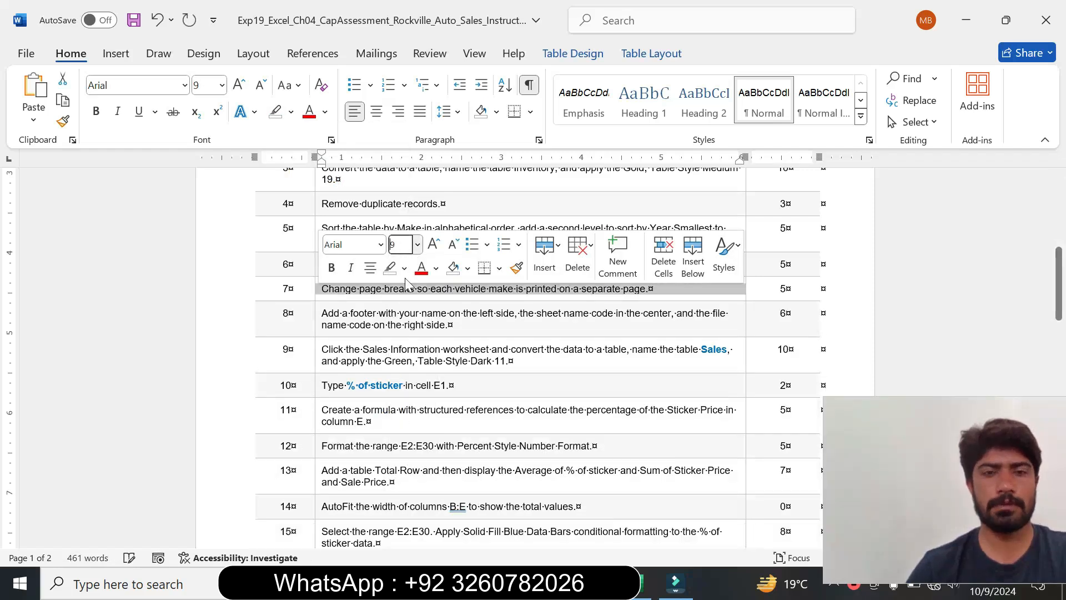
{"action": "left_click", "coordinate": [405, 270]}
{"action": "left_click", "coordinate": [433, 402]}
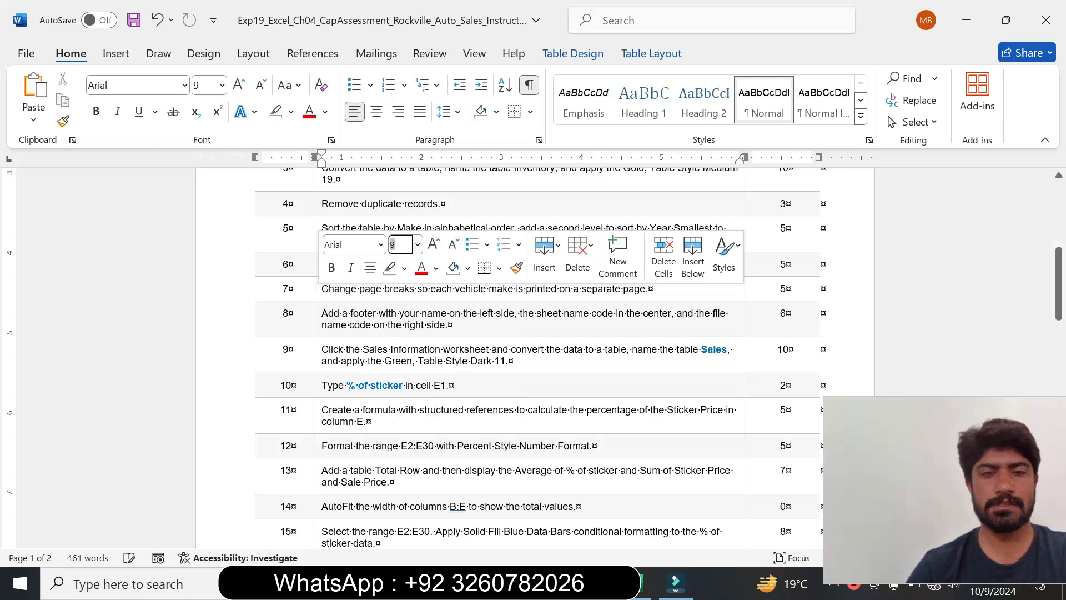
{"action": "left_click", "coordinate": [438, 361]}
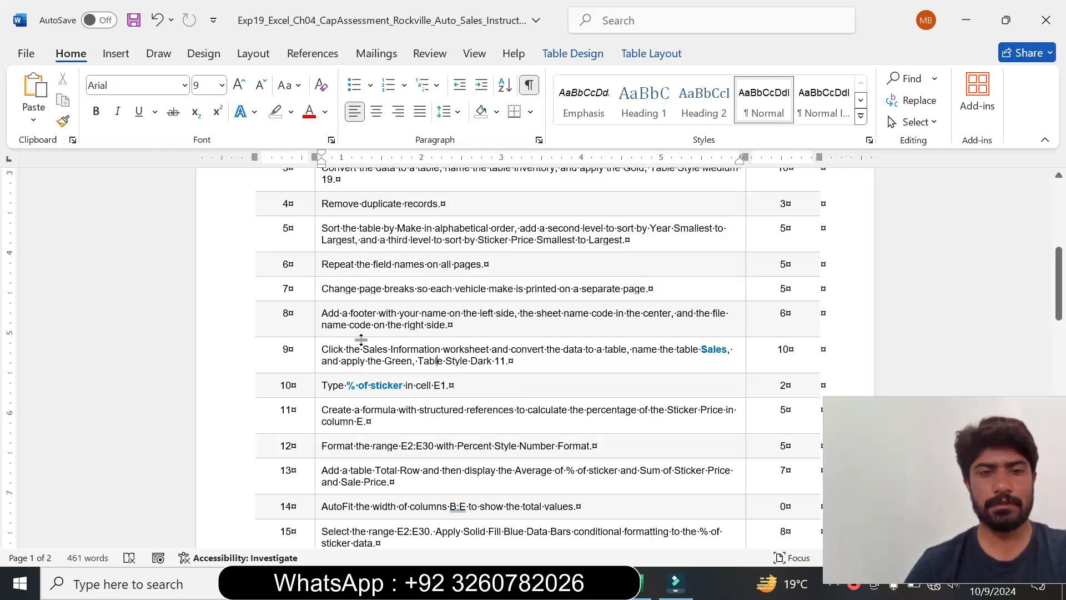
Step: Enlarge the step 8 instruction about adding a footer to 14 pt and highlight it in turquoise
{"action": "left_click", "coordinate": [314, 321]}
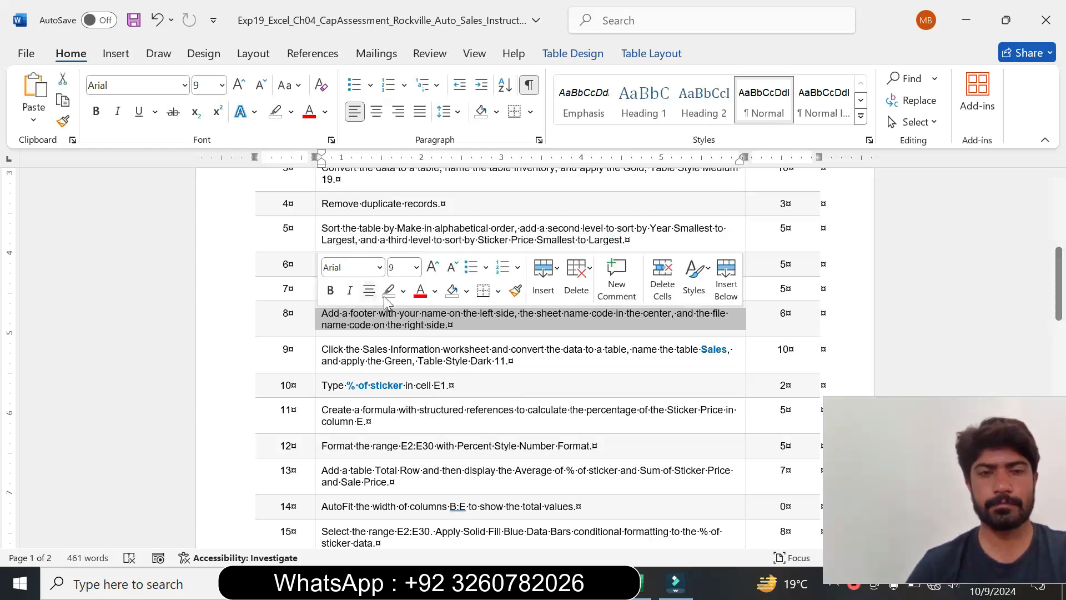
{"action": "left_click", "coordinate": [415, 267]}
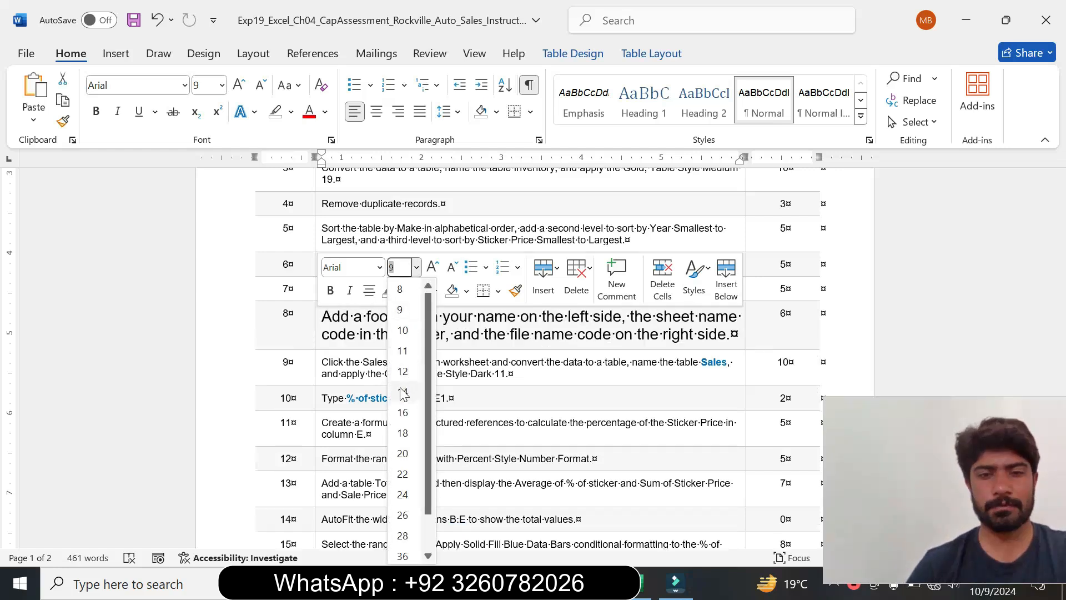
{"action": "left_click", "coordinate": [404, 375]}
{"action": "left_click", "coordinate": [404, 290]}
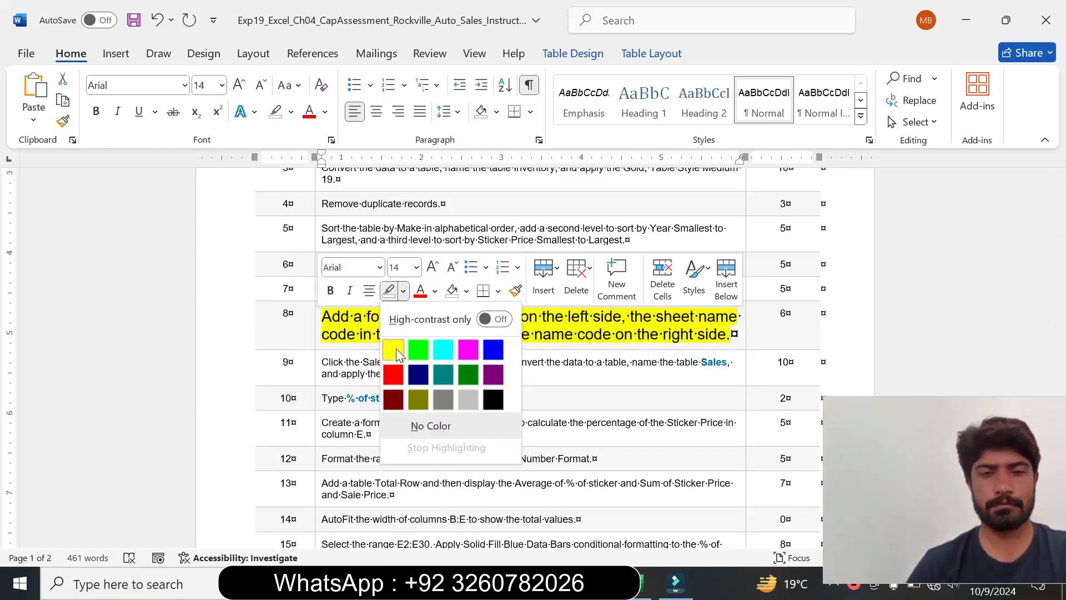
{"action": "key", "text": "Escape"}
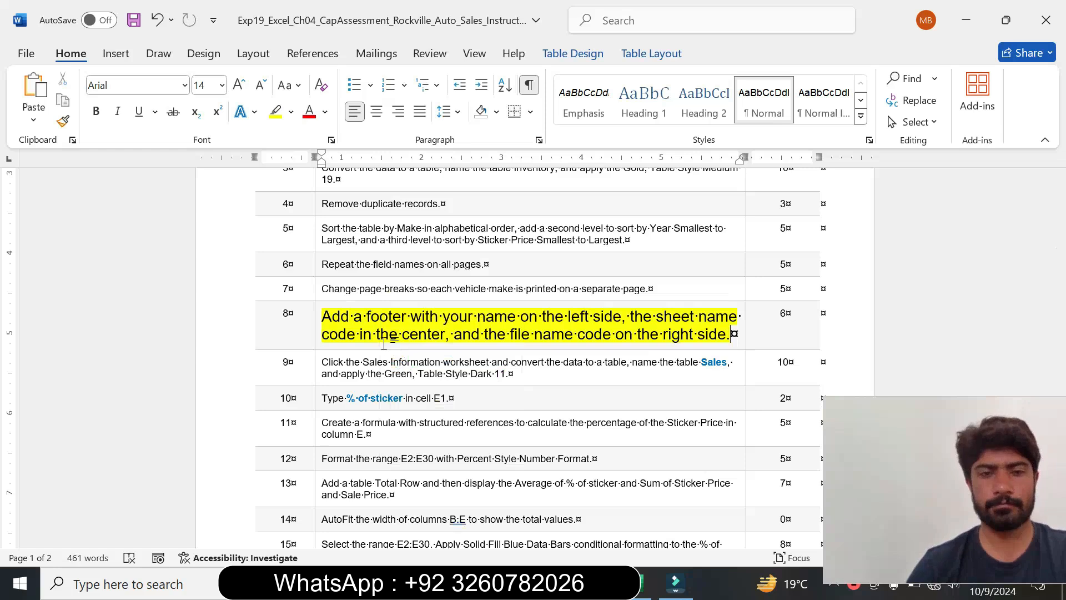
{"action": "left_click_drag", "start_coordinate": [322, 317], "coordinate": [734, 342]}
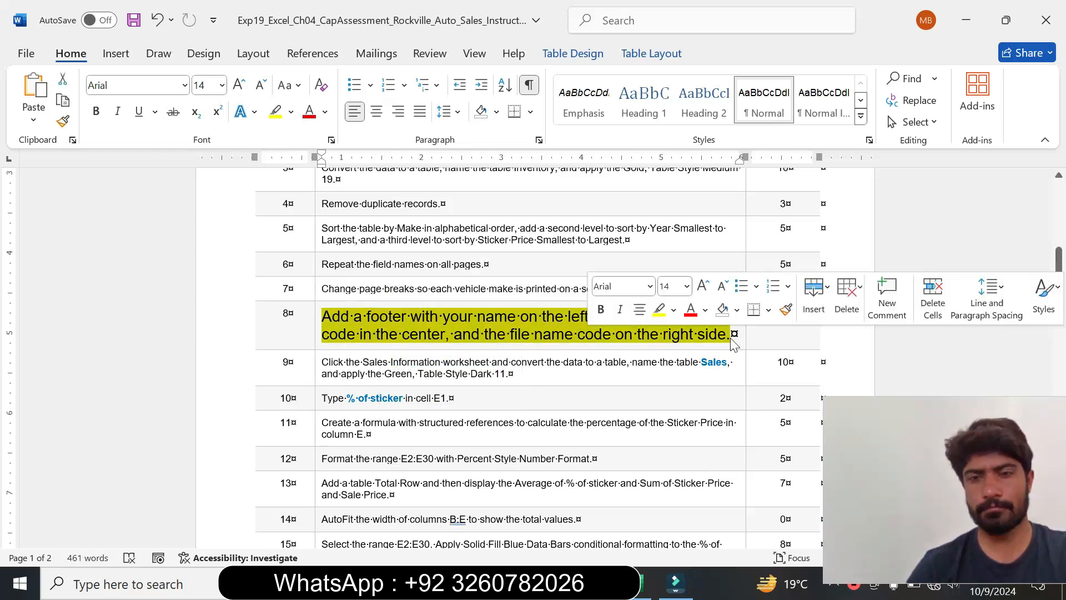
{"action": "left_click", "coordinate": [675, 310]}
{"action": "left_click", "coordinate": [713, 368]}
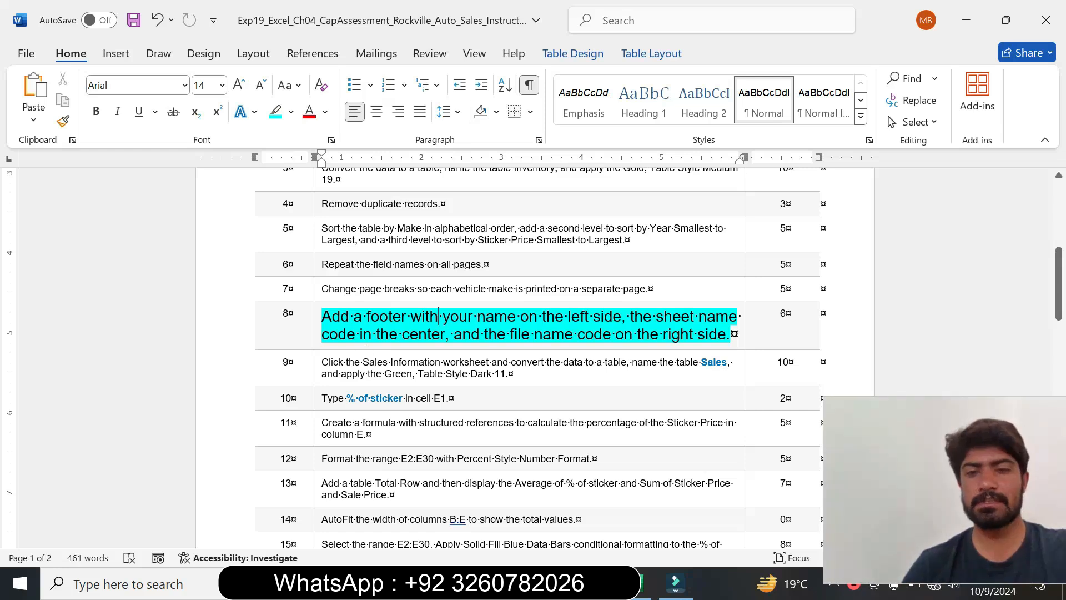
{"action": "left_click_drag", "start_coordinate": [323, 317], "coordinate": [569, 339]}
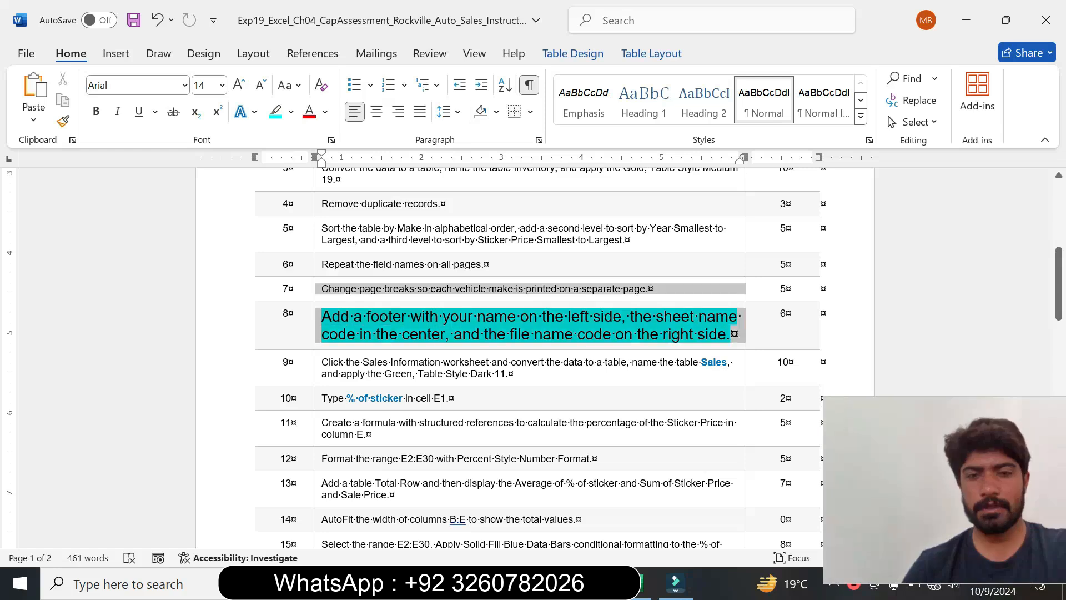
{"action": "left_click", "coordinate": [566, 334]}
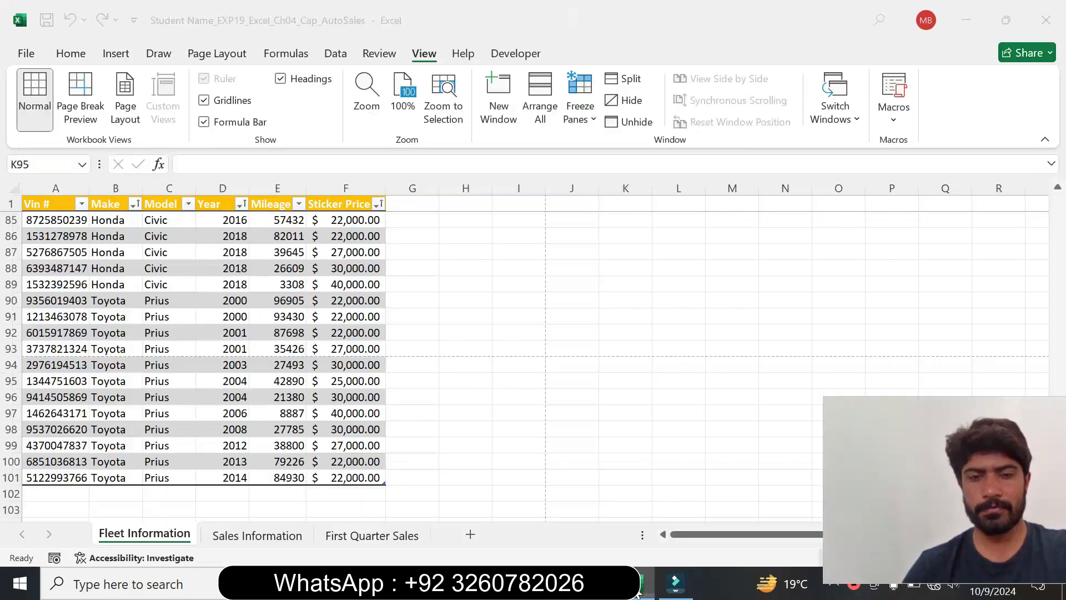
Step: Switch to Excel, start a custom footer for the Fleet Information sheet, and enter "Student Name" in its left section
{"action": "left_click", "coordinate": [645, 583]}
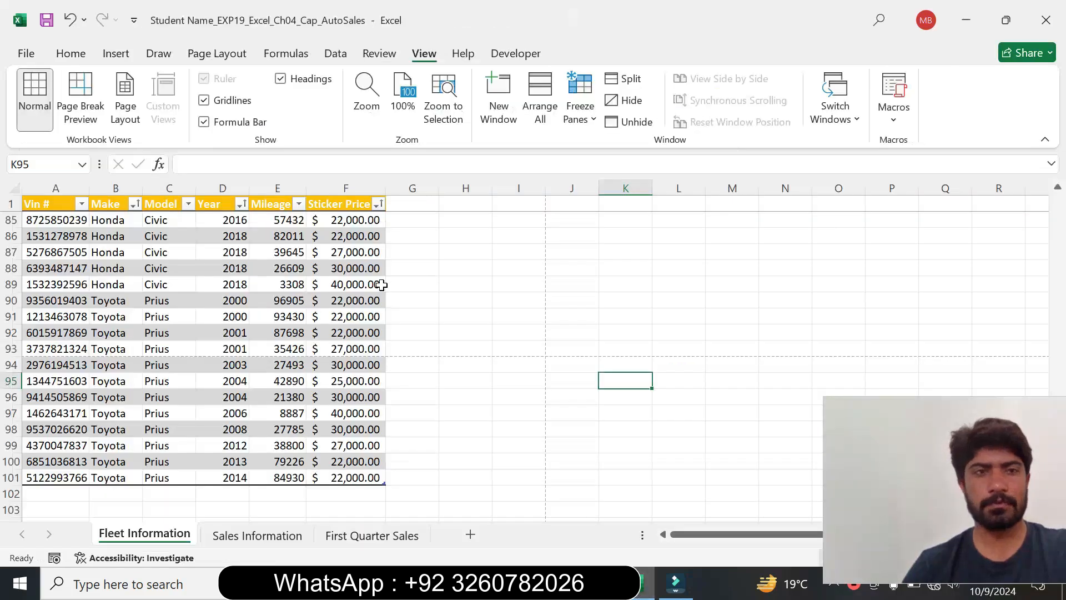
{"action": "left_click", "coordinate": [202, 58]}
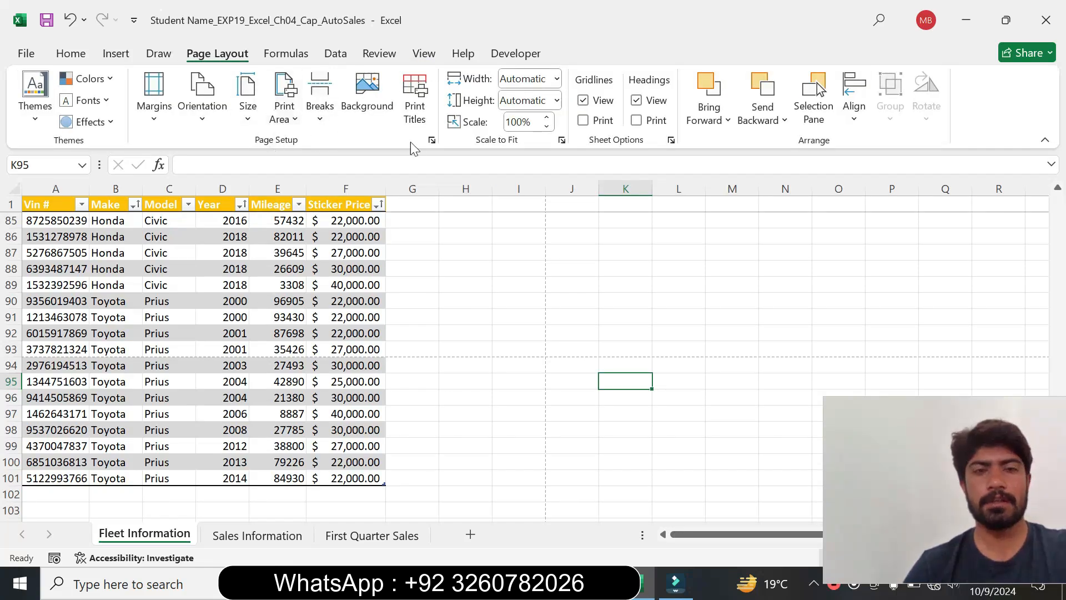
{"action": "left_click", "coordinate": [432, 141]}
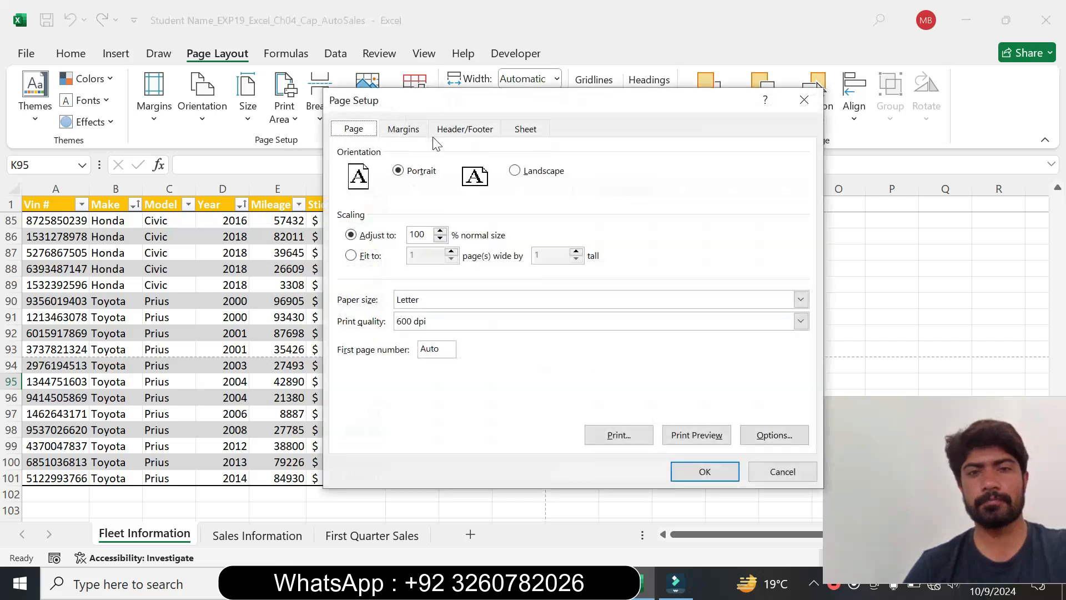
{"action": "left_click", "coordinate": [461, 133]}
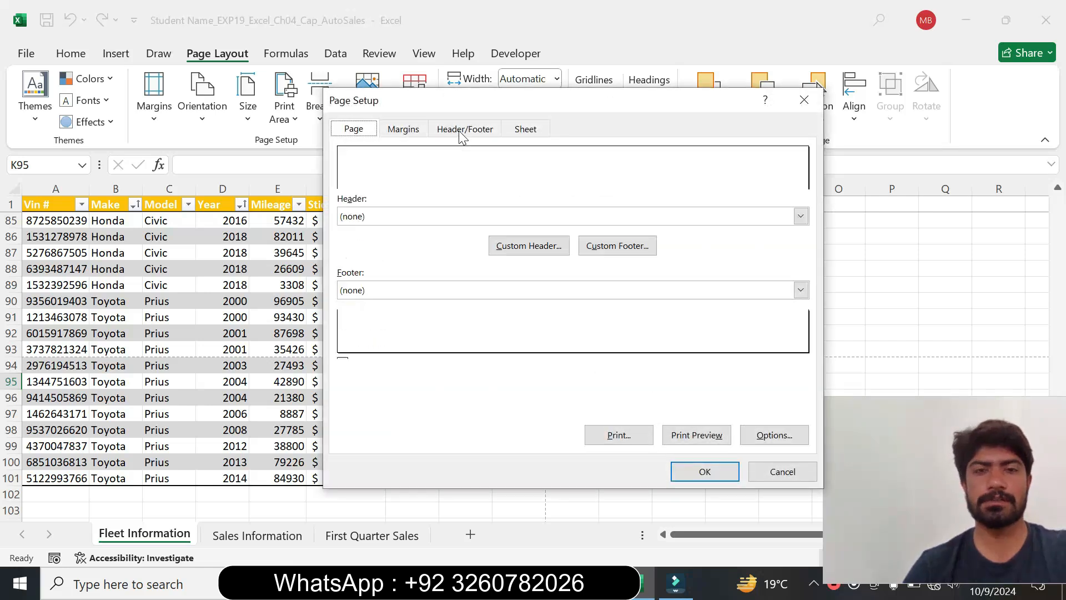
{"action": "left_click", "coordinate": [602, 249]}
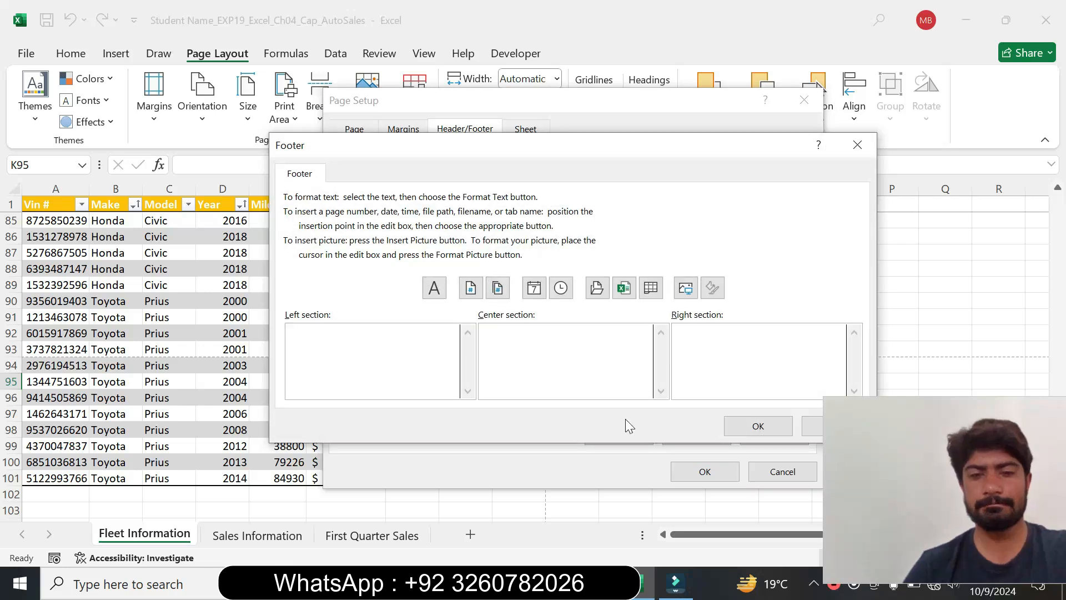
{"action": "key", "text": "alt+Tab"}
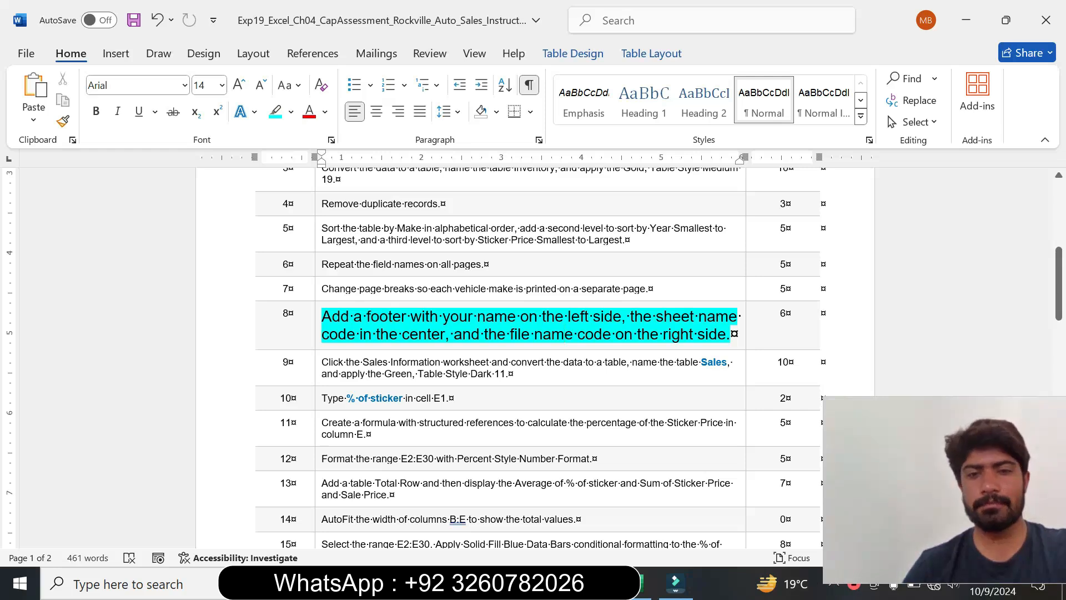
{"action": "left_click", "coordinate": [644, 583]}
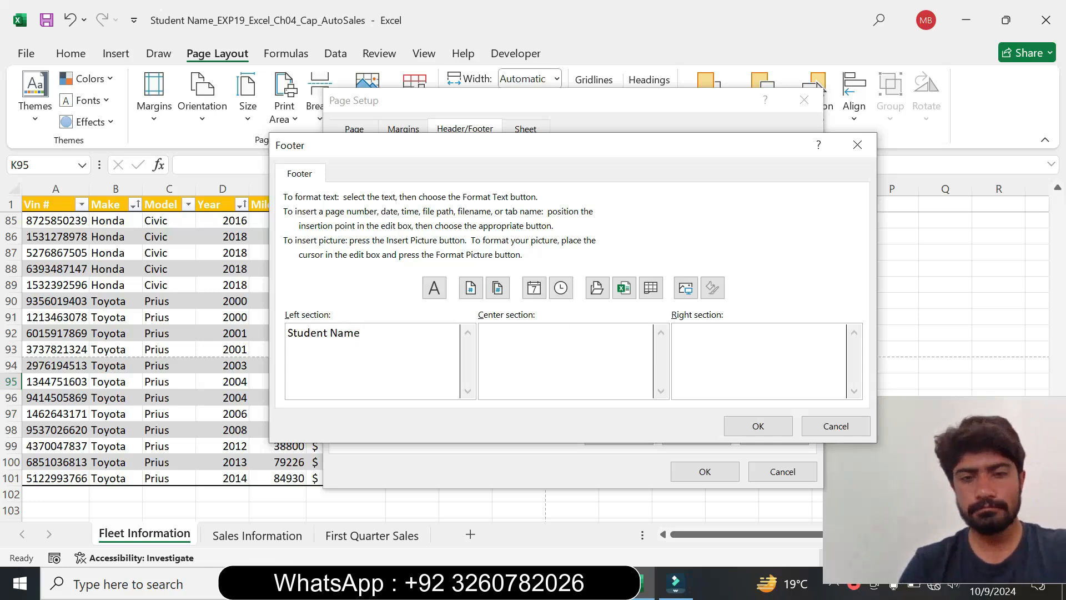
Step: Recheck the step 8 instruction in Word, and insert the sheet name code in the footer's center section in Excel
{"action": "key", "text": "alt+Tab"}
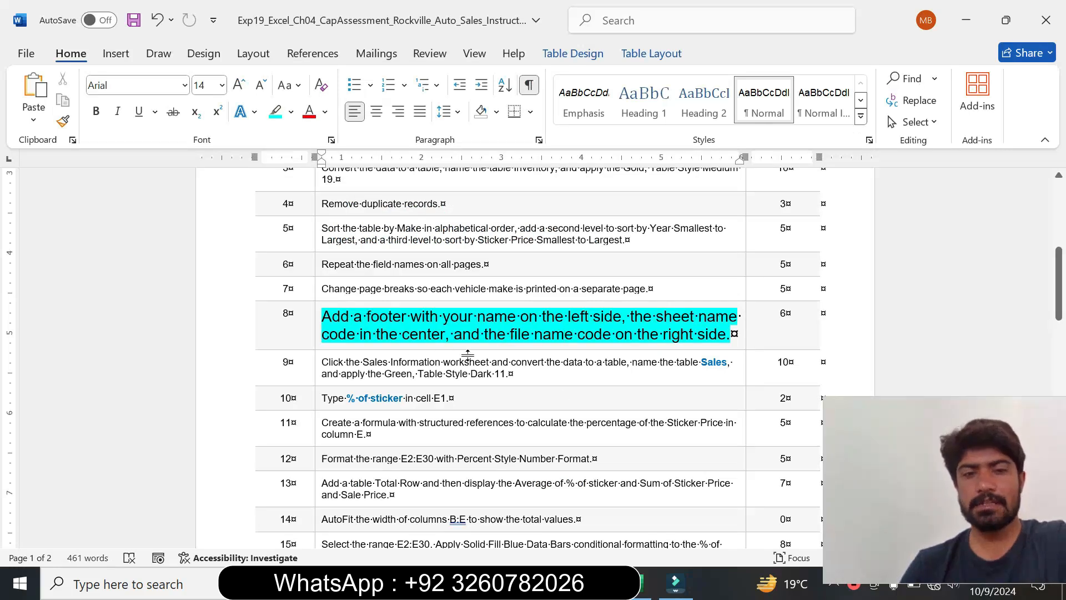
{"action": "left_click", "coordinate": [644, 583]}
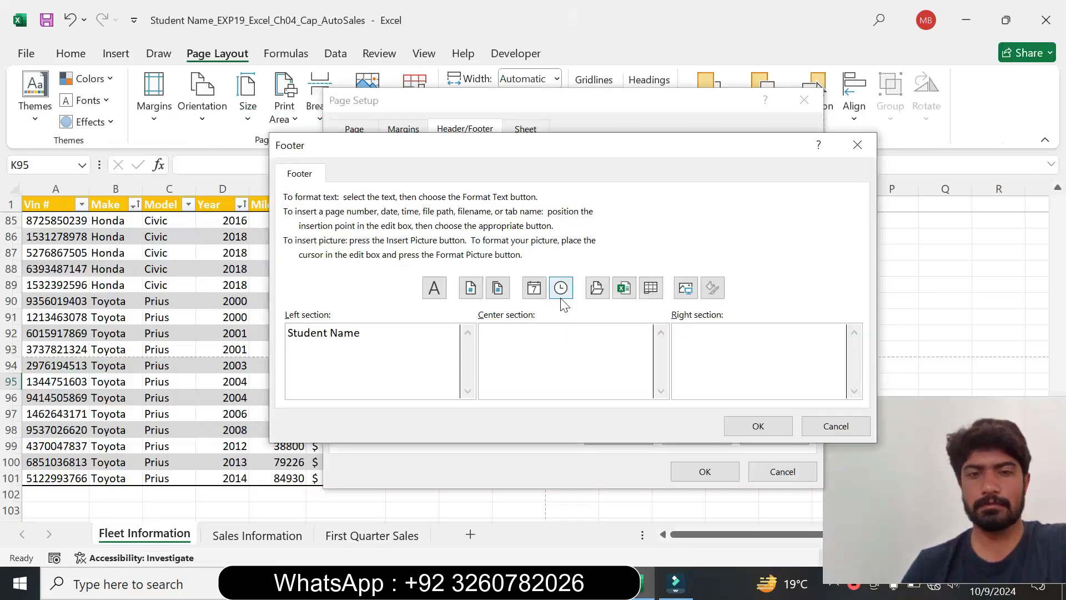
{"action": "left_click", "coordinate": [491, 331]}
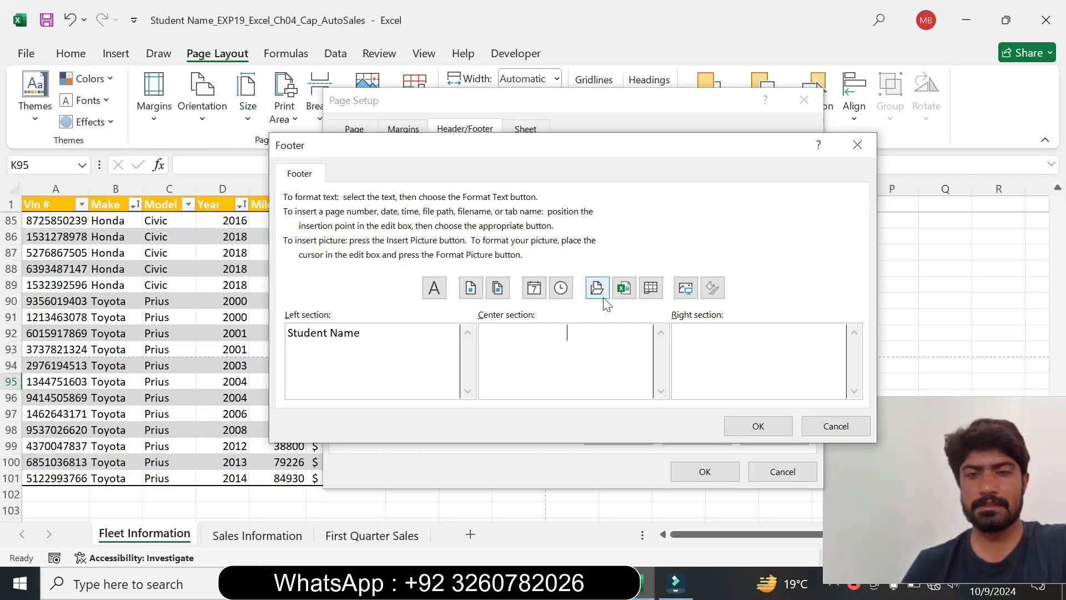
{"action": "left_click", "coordinate": [651, 289]}
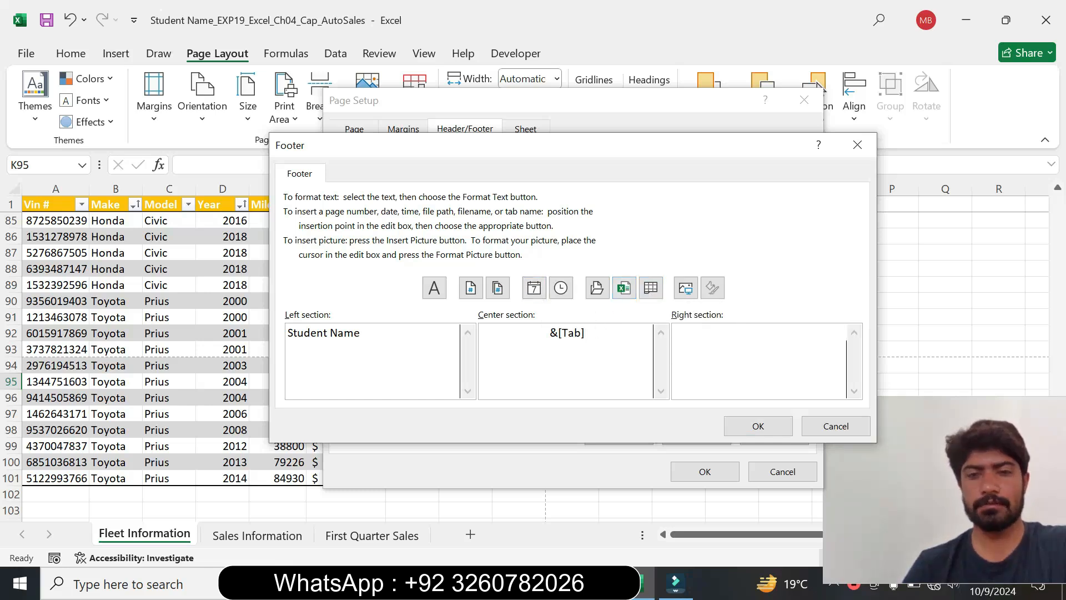
Step: Check the Word instruction's right-side requirement, then insert the file name code in the footer's right section in Excel and apply the footer
{"action": "left_click", "coordinate": [594, 583]}
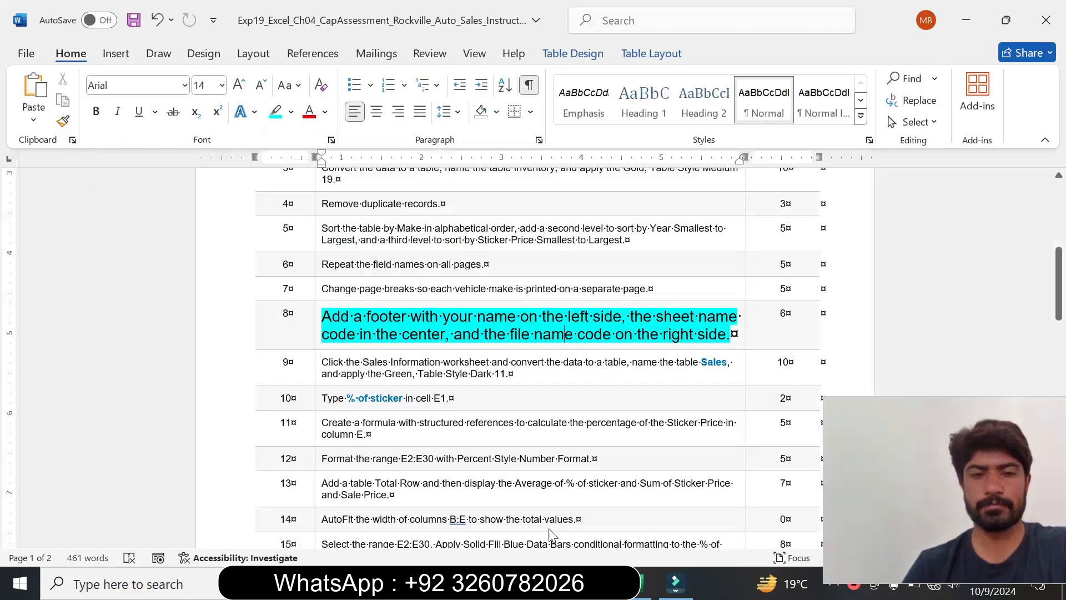
{"action": "left_click_drag", "start_coordinate": [513, 334], "coordinate": [731, 334]}
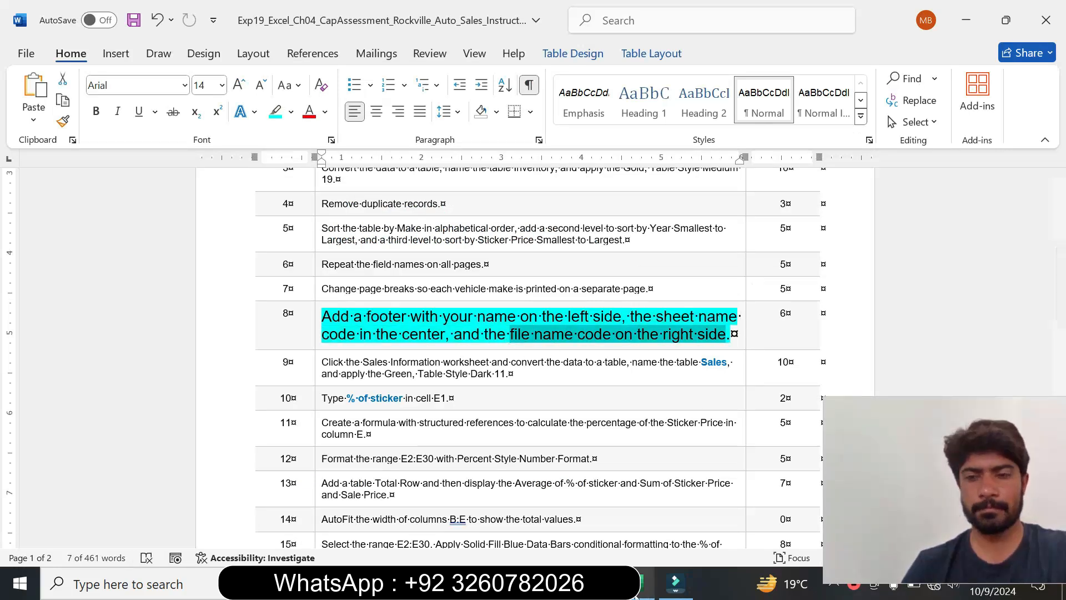
{"action": "left_click", "coordinate": [644, 583]}
{"action": "left_click", "coordinate": [673, 331]}
{"action": "left_click", "coordinate": [624, 287]}
{"action": "left_click", "coordinate": [758, 426]}
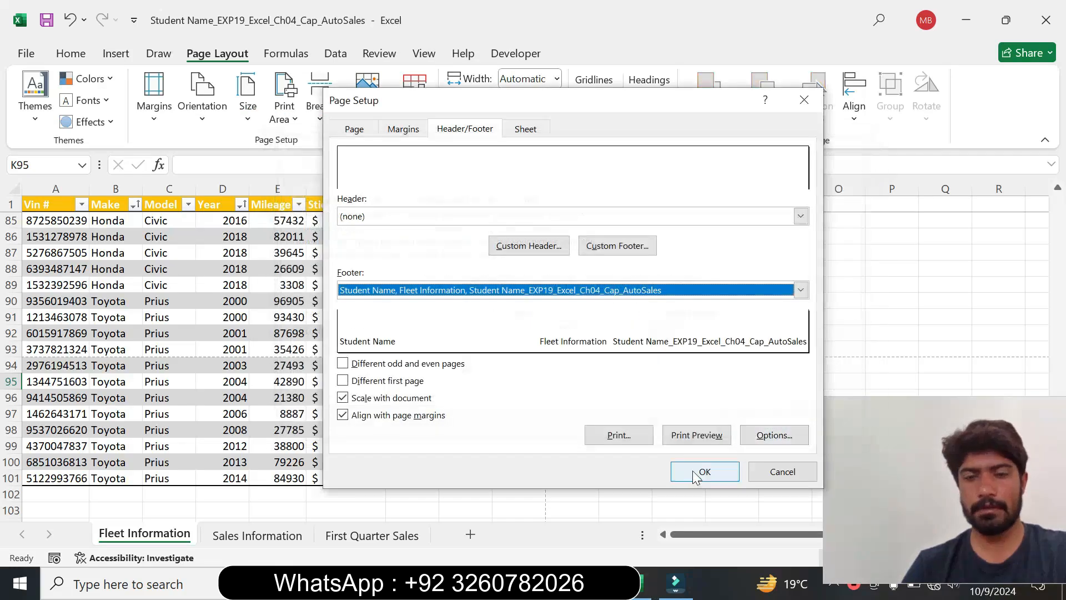
{"action": "left_click", "coordinate": [703, 471]}
{"action": "left_click", "coordinate": [498, 425]}
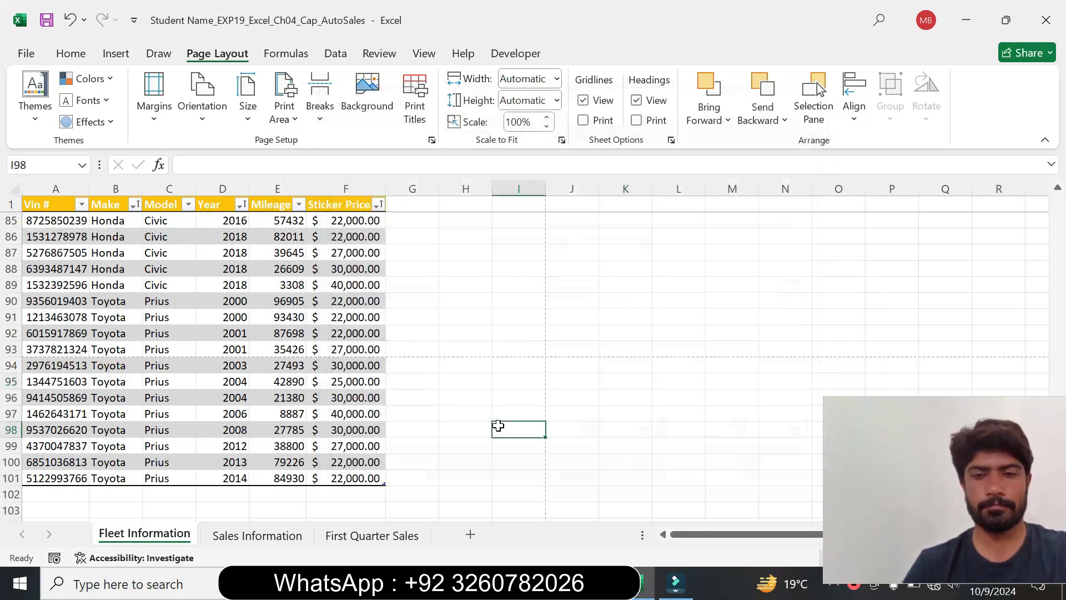
Step: Switch to the Word instructions, return the step 8 text to 9 pt and remove its highlighting
{"action": "key", "text": "alt+Tab"}
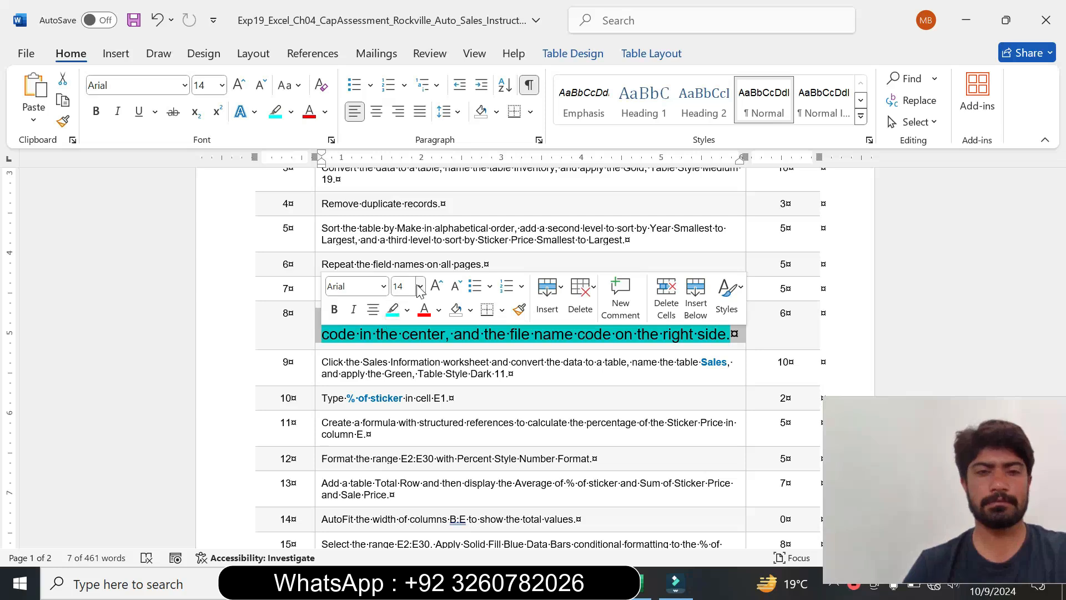
{"action": "left_click", "coordinate": [420, 286]}
{"action": "left_click", "coordinate": [406, 32]}
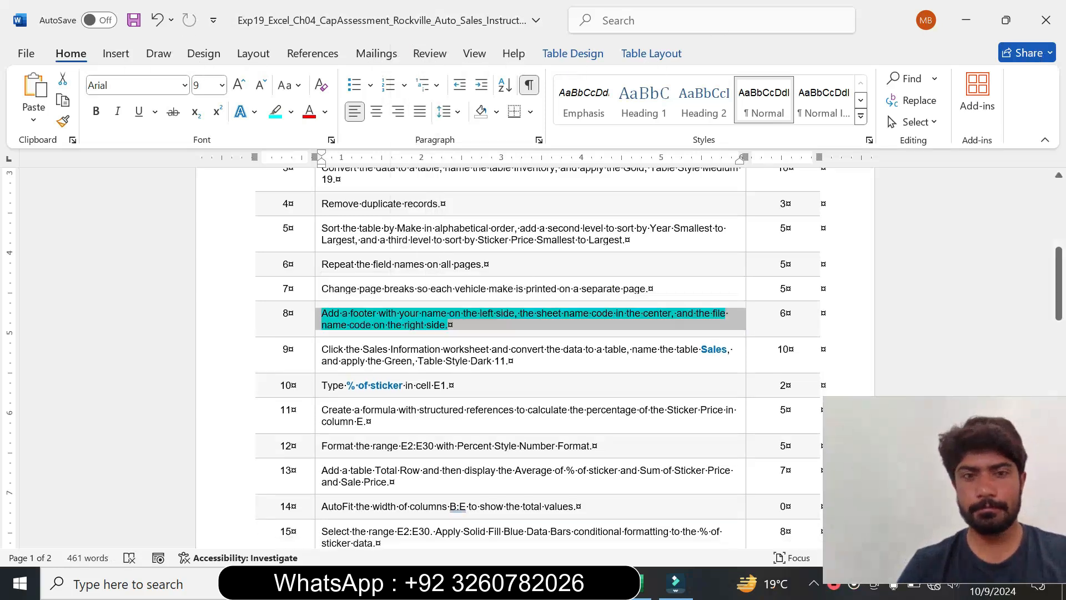
{"action": "left_click", "coordinate": [291, 112]}
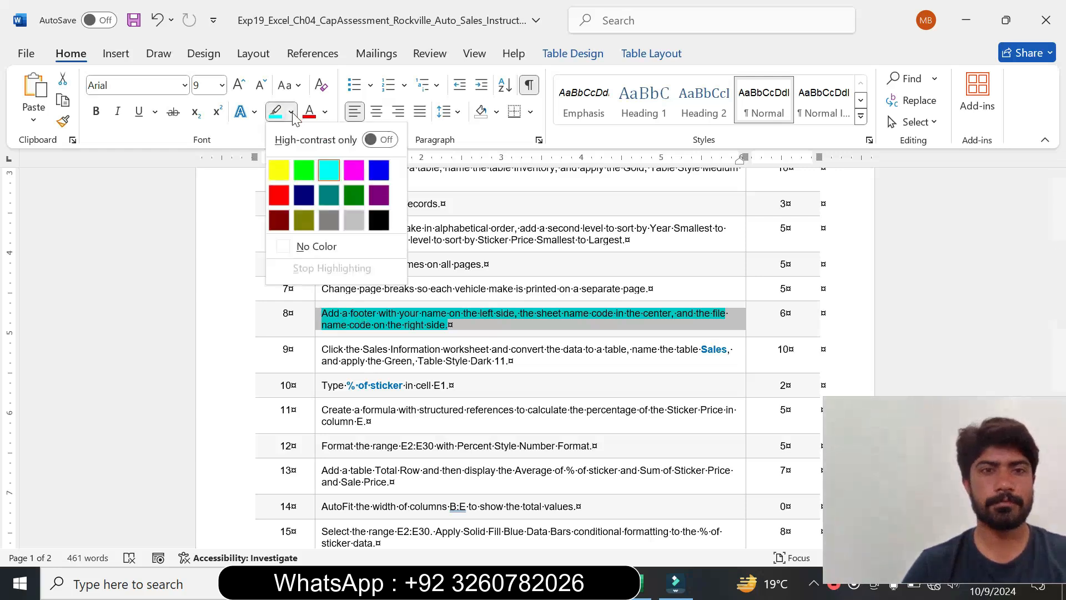
{"action": "left_click", "coordinate": [326, 250]}
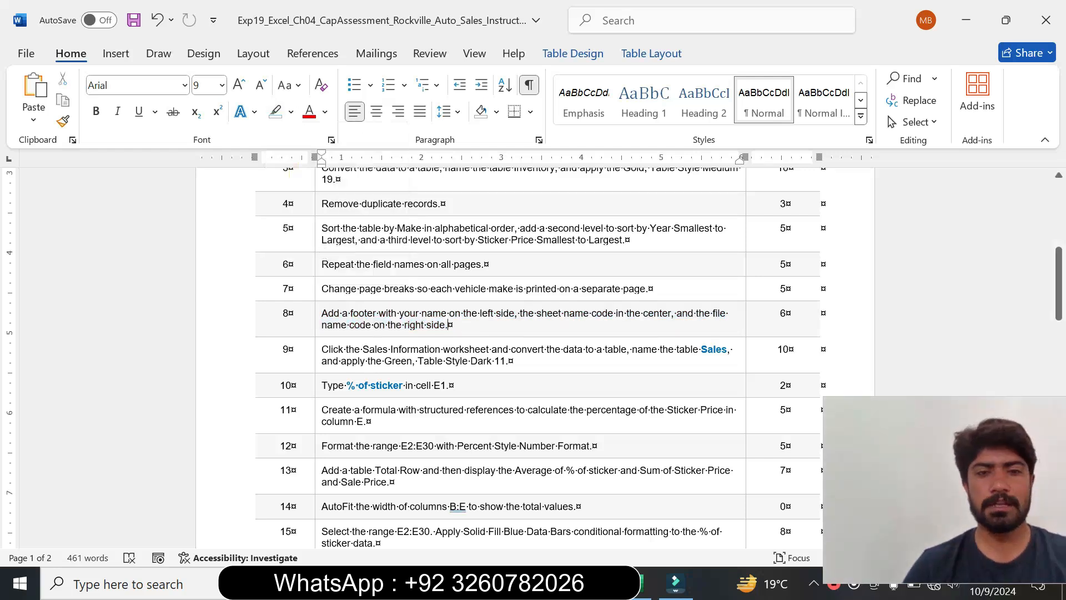
Step: Enlarge the step 9 instruction about the Sales table to 14 pt and highlight it in yellow
{"action": "left_click_drag", "start_coordinate": [1059, 280], "coordinate": [1060, 295]}
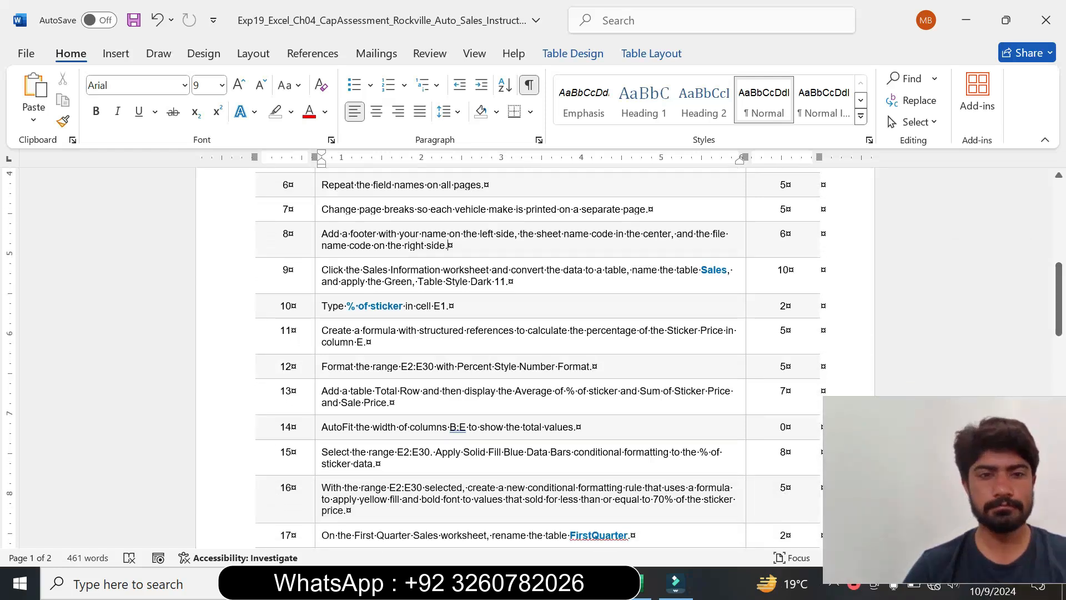
{"action": "left_click", "coordinate": [314, 293]}
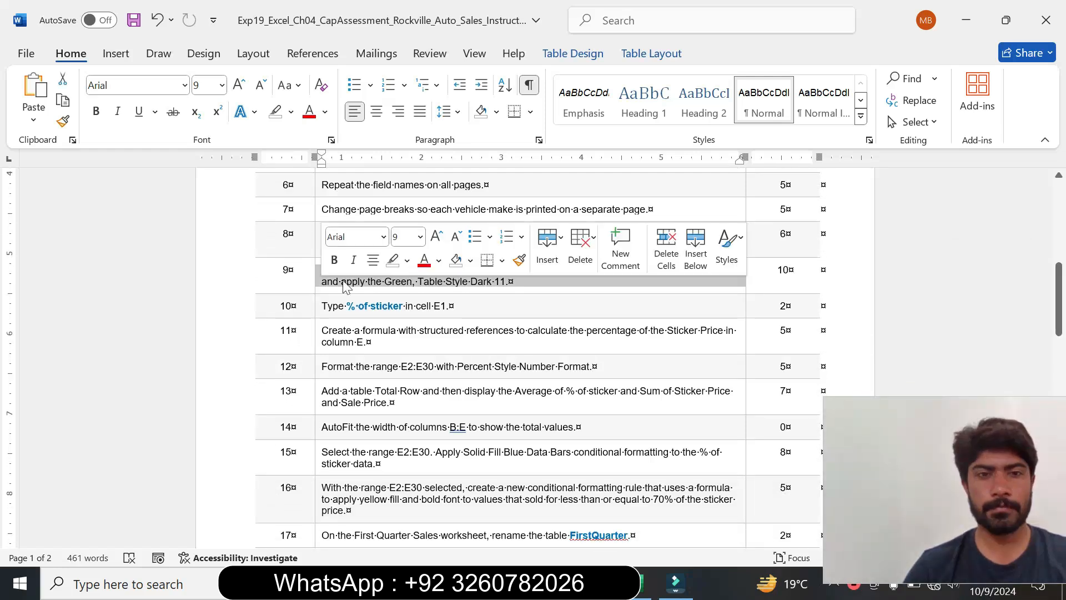
{"action": "left_click", "coordinate": [420, 237]}
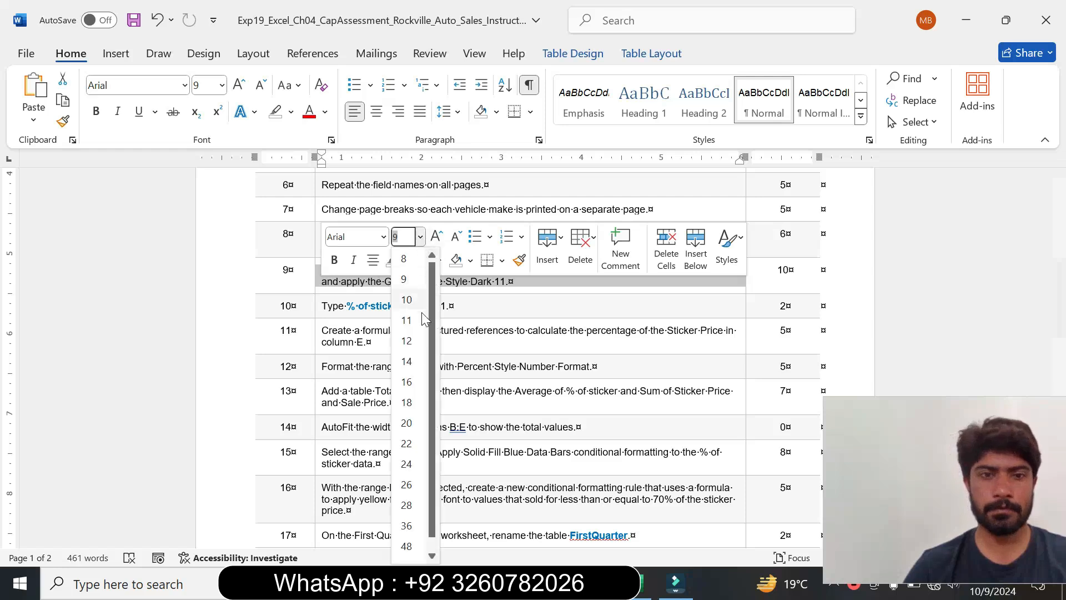
{"action": "left_click", "coordinate": [405, 355]}
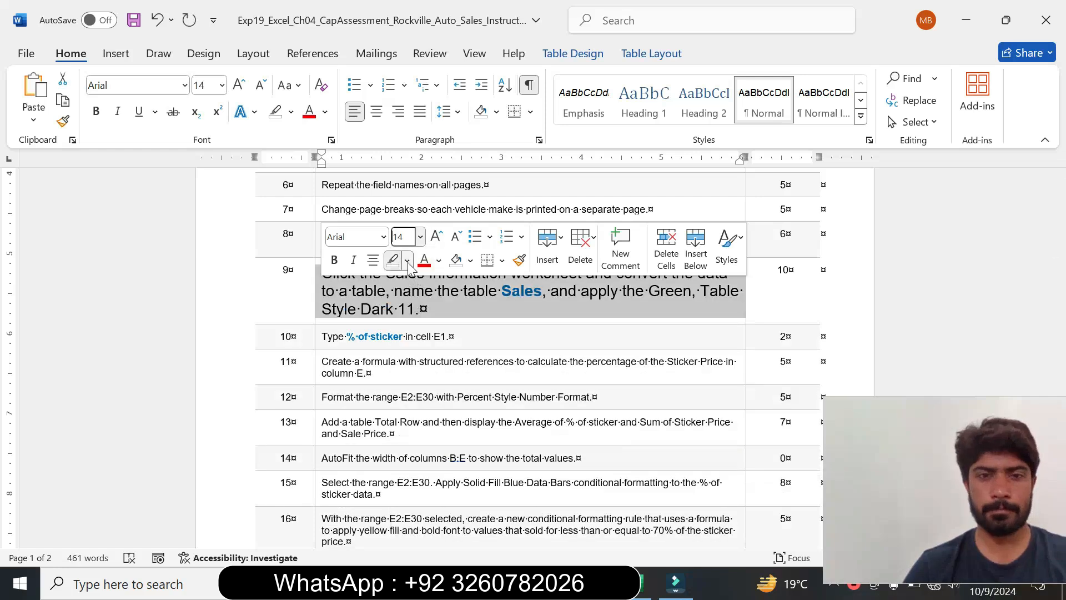
{"action": "left_click", "coordinate": [407, 259]}
{"action": "left_click", "coordinate": [400, 317]}
{"action": "left_click", "coordinate": [420, 309]}
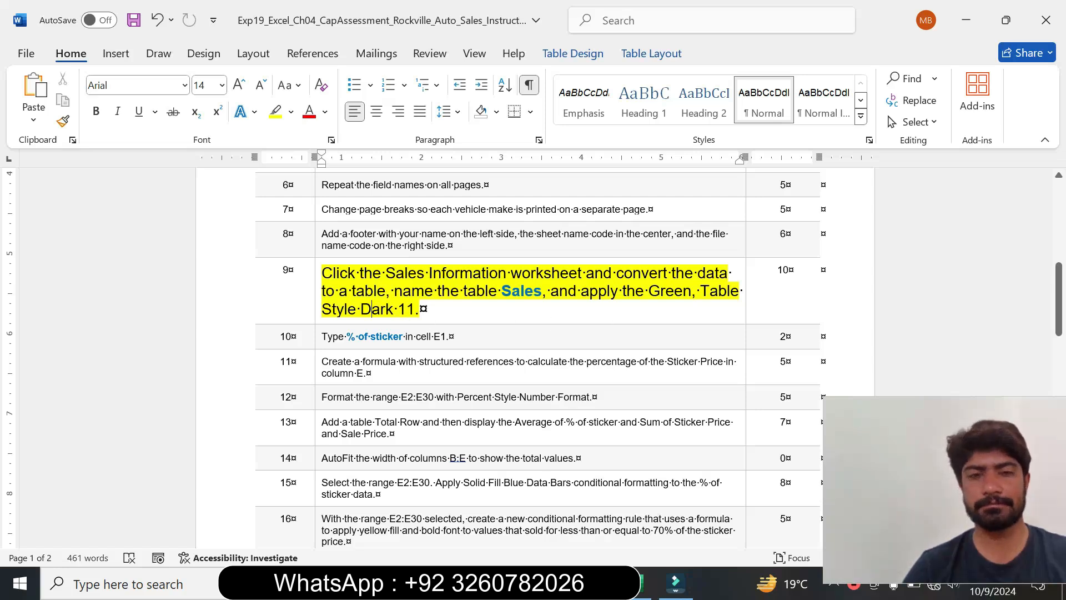
Step: Highlight "Click the Sales Information worksheet" in the step 9 instruction in turquoise
{"action": "left_click_drag", "start_coordinate": [322, 273], "coordinate": [583, 256]}
{"action": "left_click", "coordinate": [663, 233]}
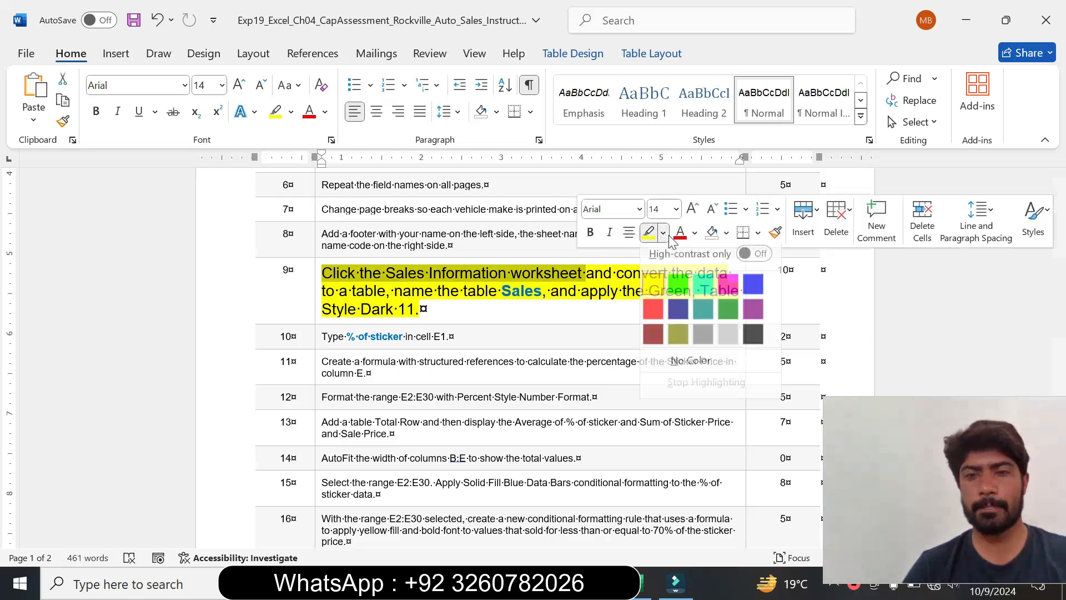
{"action": "left_click", "coordinate": [701, 287]}
Step: Select the next part of the step 9 text, then switch to Excel and open the Sales Information sheet
{"action": "left_click_drag", "start_coordinate": [386, 273], "coordinate": [500, 290]}
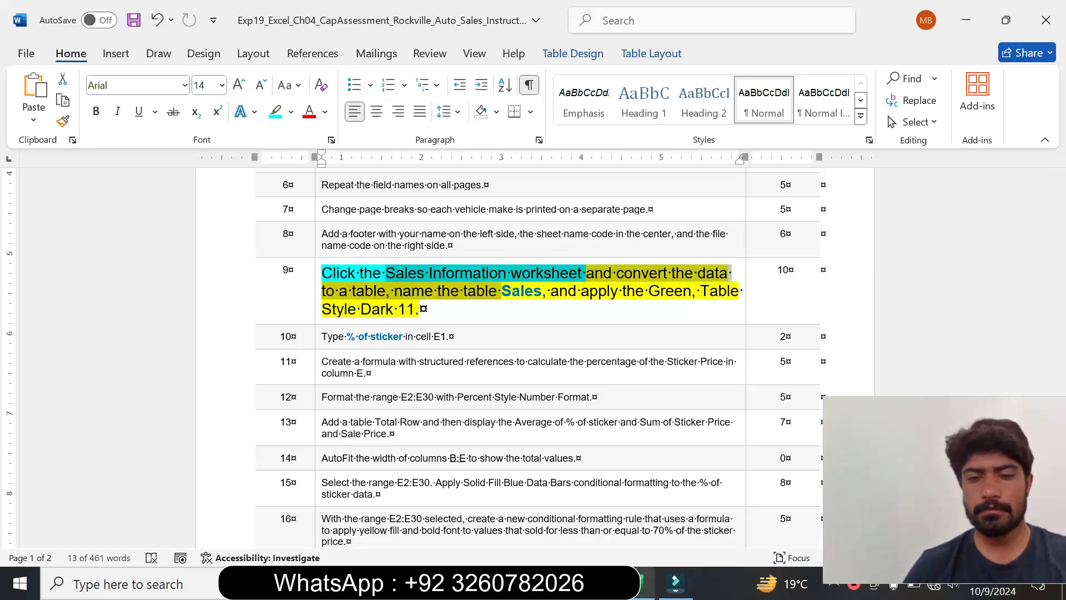
{"action": "key", "text": "alt+Tab"}
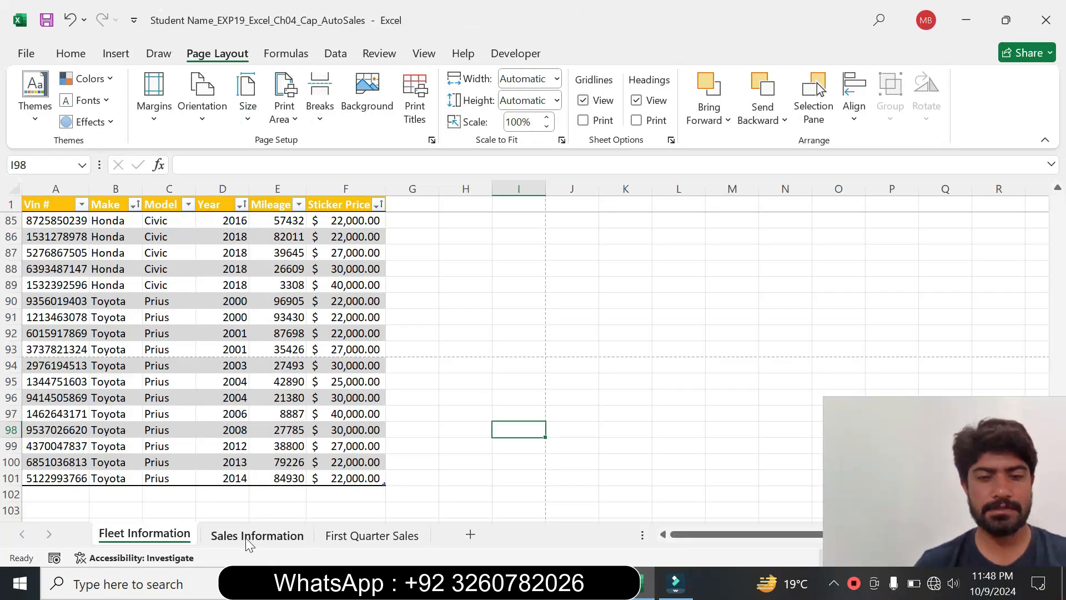
{"action": "left_click", "coordinate": [248, 536]}
Step: Switch to Word and highlight "and convert the data to a table, name the table Sales," in step 9 in turquoise
{"action": "key", "text": "alt+Tab"}
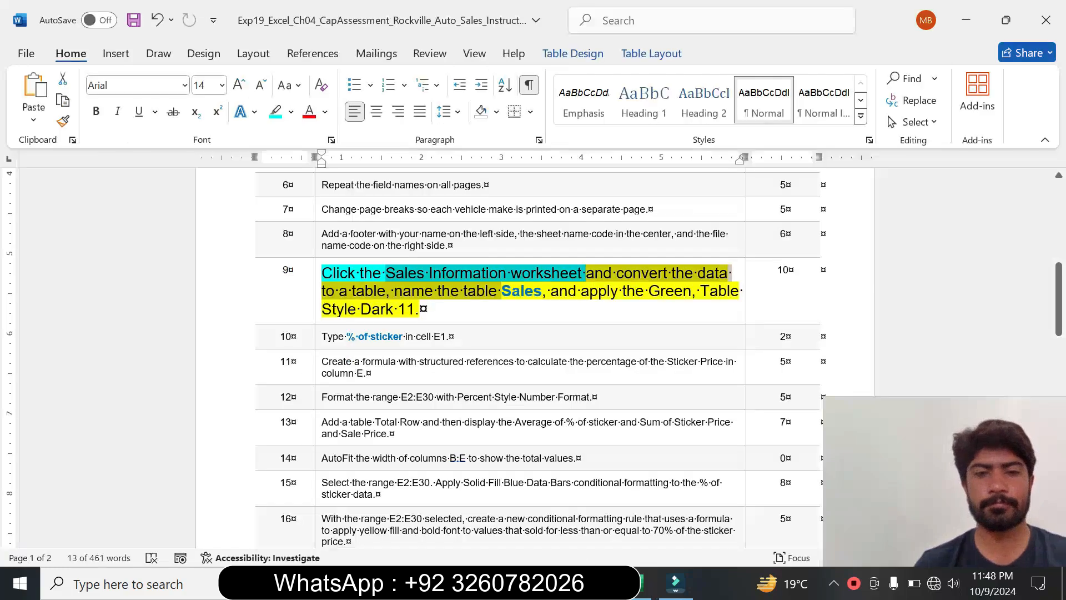
{"action": "left_click", "coordinate": [591, 283]}
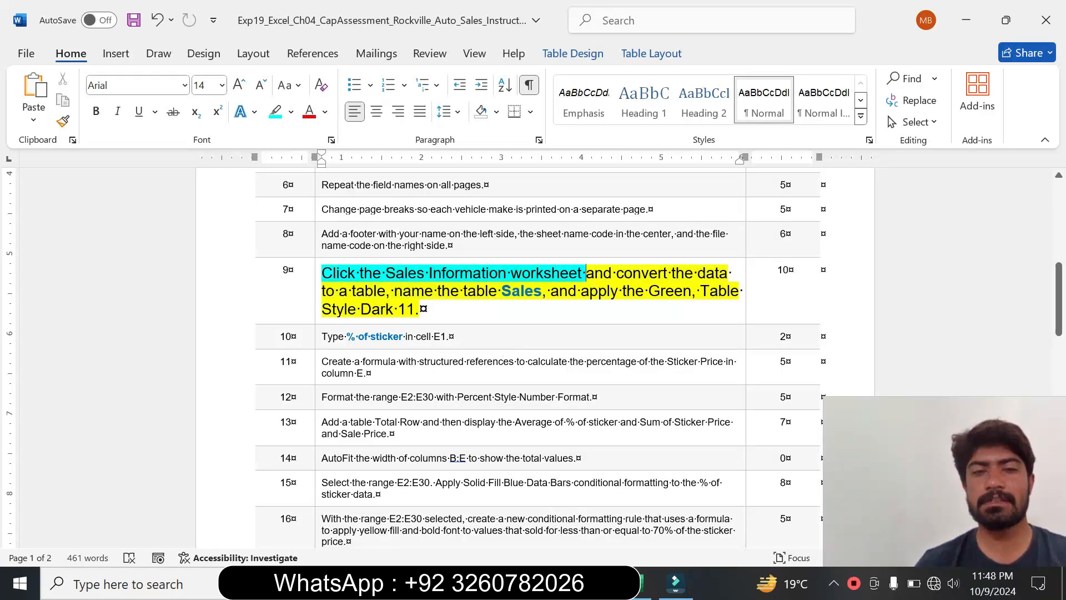
{"action": "left_click_drag", "start_coordinate": [586, 273], "coordinate": [546, 290]}
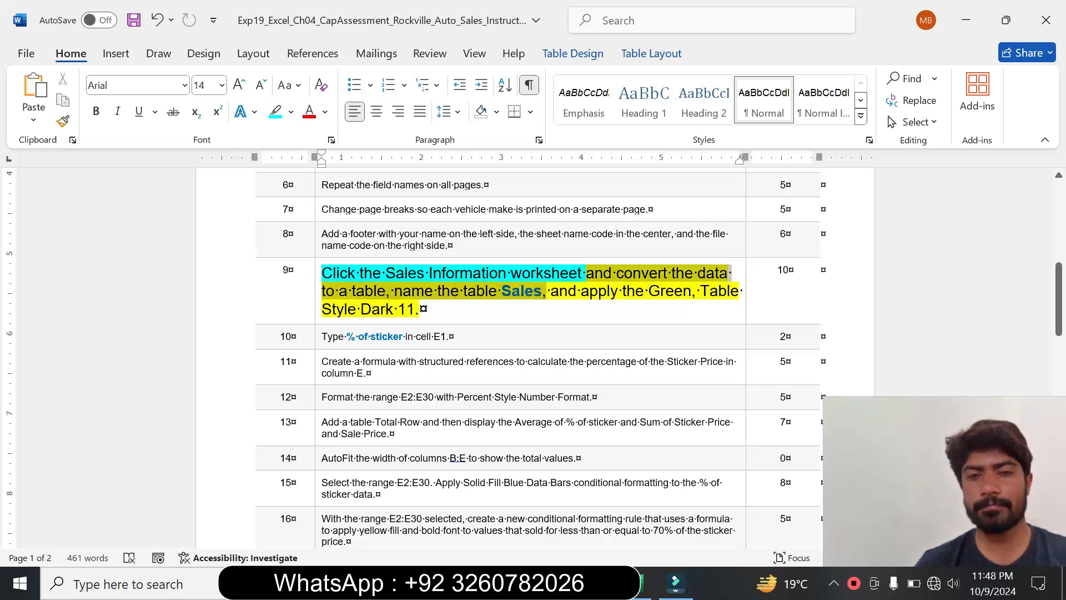
{"action": "left_click", "coordinate": [420, 309]}
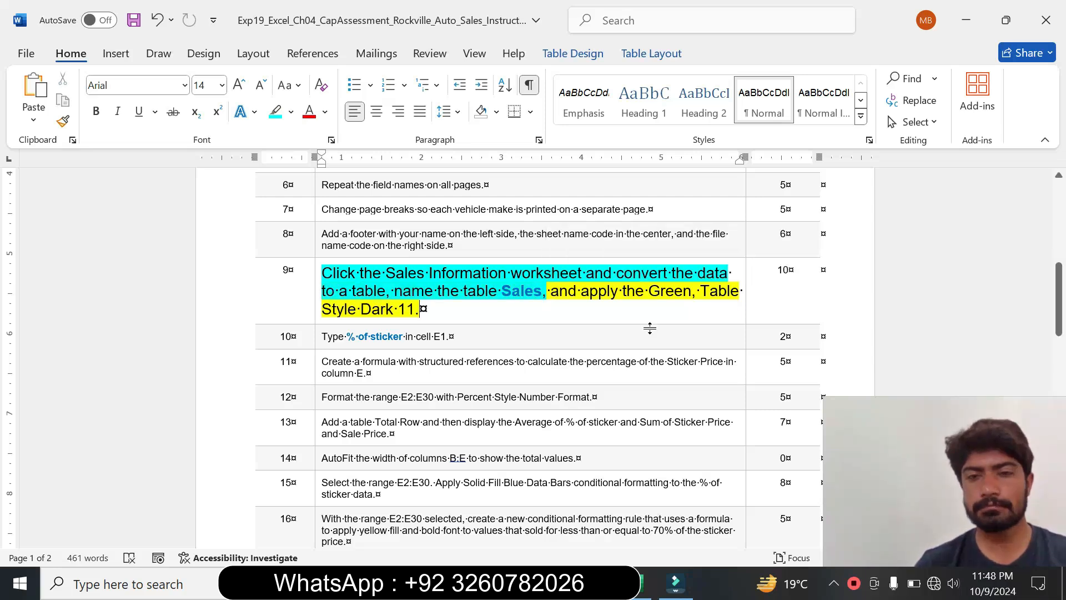
Step: Switch to Excel and convert the range A1:D30 of the Sales Information sheet into a table with headers
{"action": "left_click", "coordinate": [645, 583]}
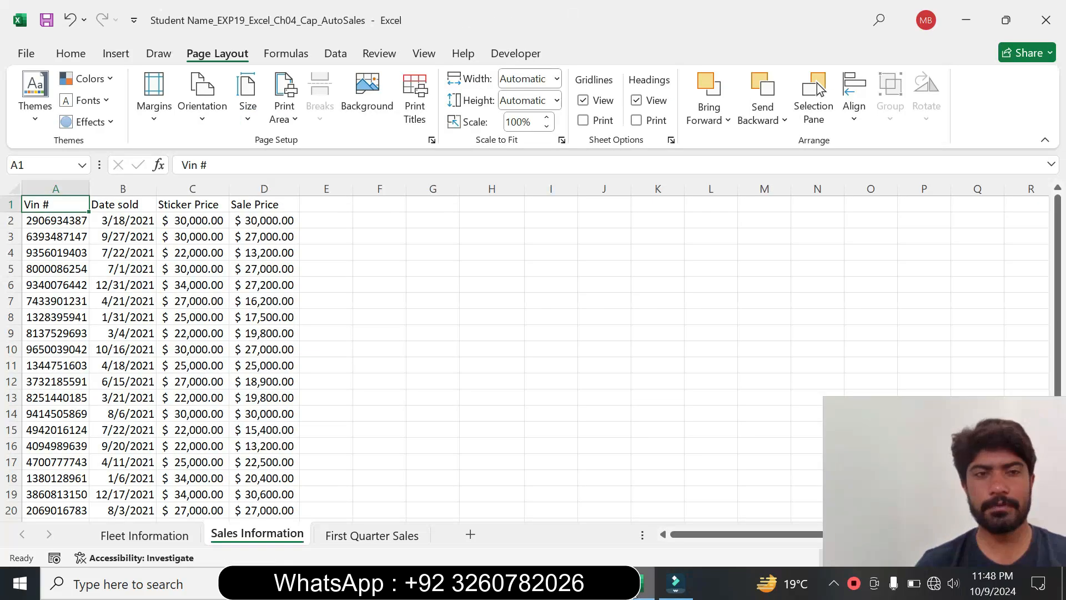
{"action": "left_click", "coordinate": [119, 55]}
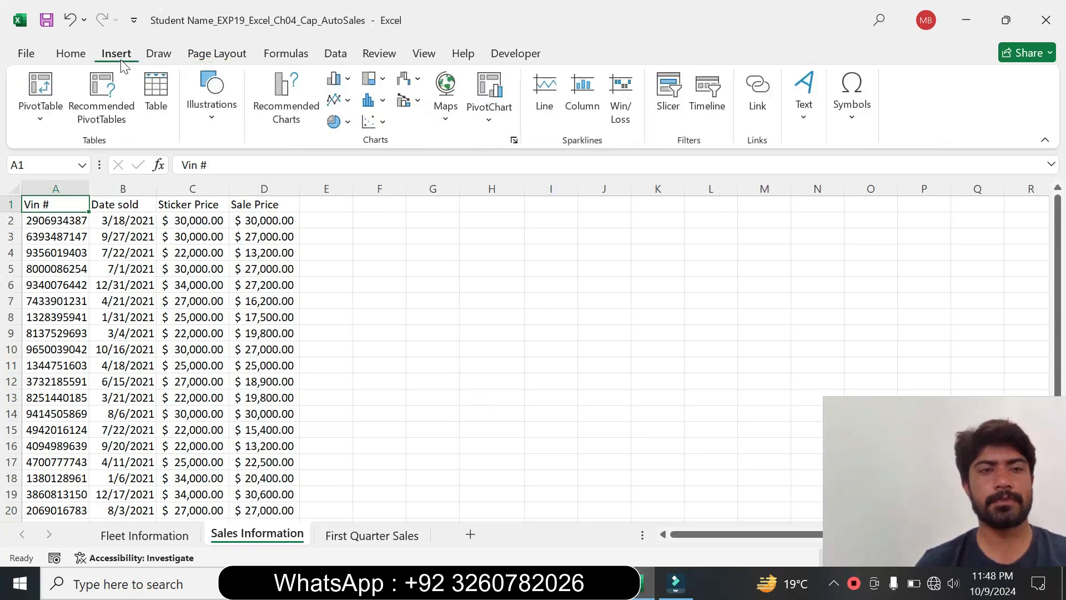
{"action": "left_click", "coordinate": [161, 91]}
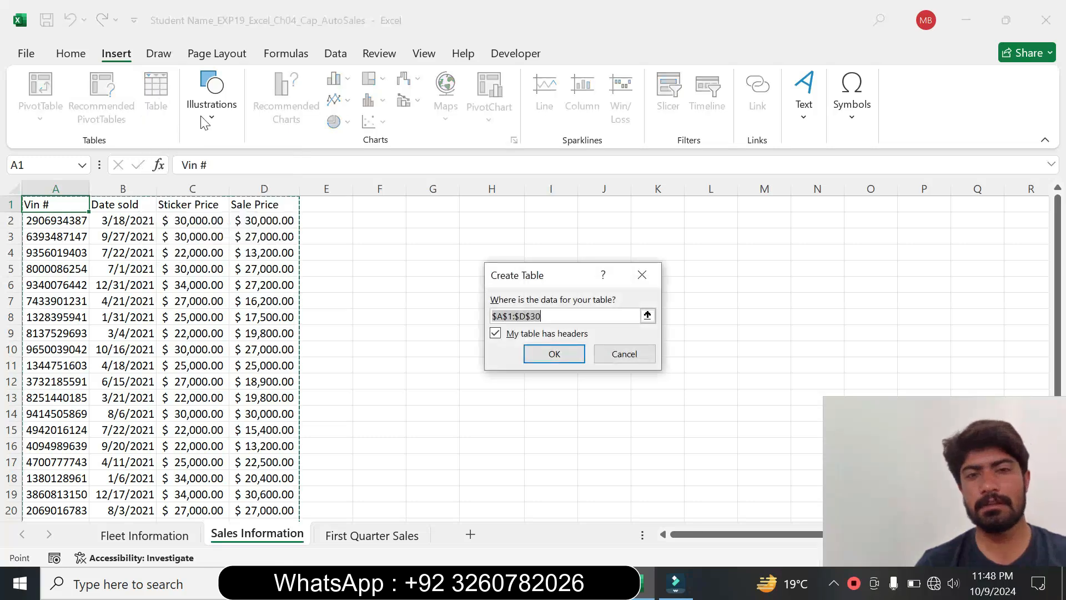
{"action": "left_click", "coordinate": [544, 353]}
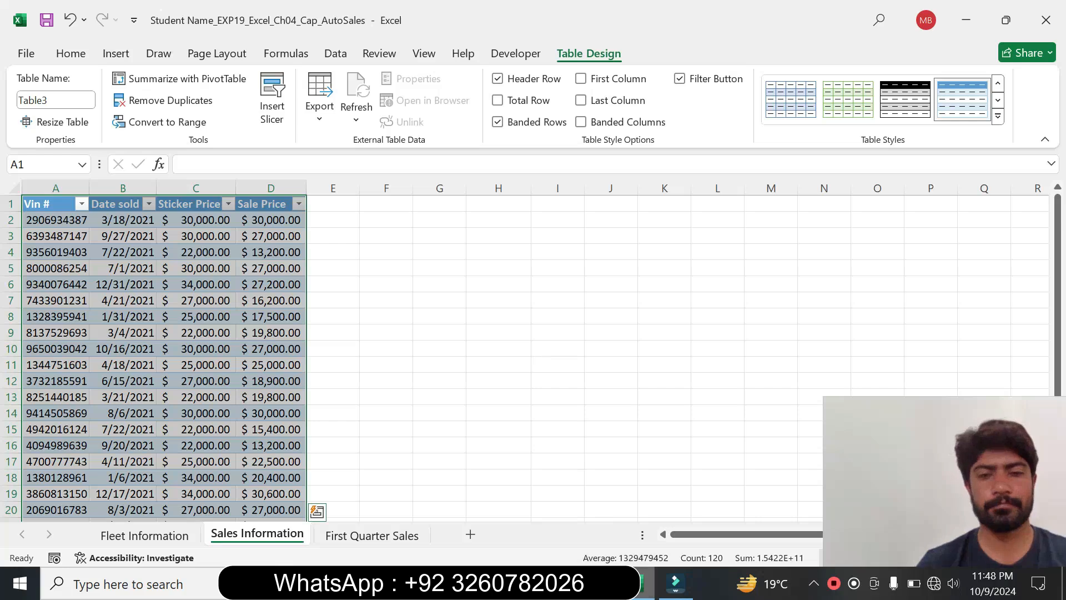
Step: Copy the word "Sales" from the step 9 instruction in Word, then switch to Excel and rename the Sales Information table as Sales
{"action": "key", "text": "alt+Tab"}
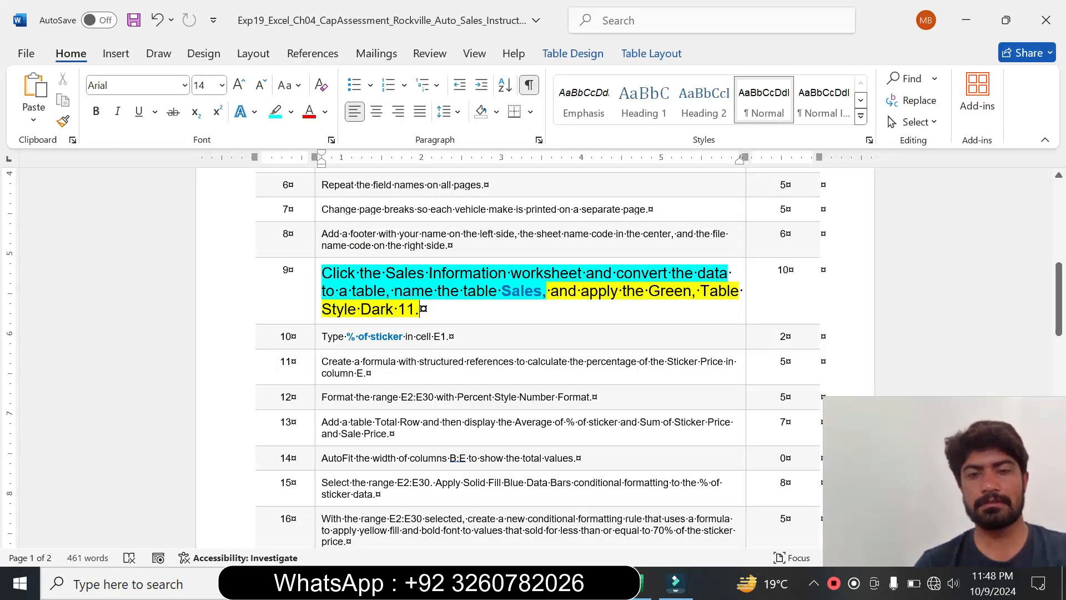
{"action": "left_click_drag", "start_coordinate": [501, 292], "coordinate": [541, 295]}
{"action": "key", "text": "ctrl+c"}
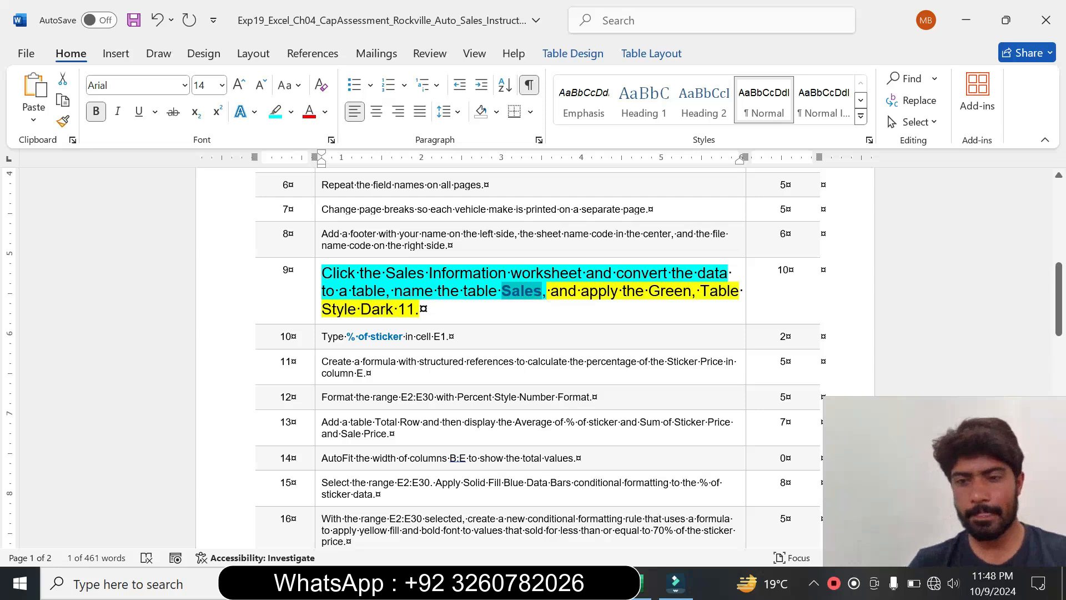
{"action": "left_click", "coordinate": [642, 593]}
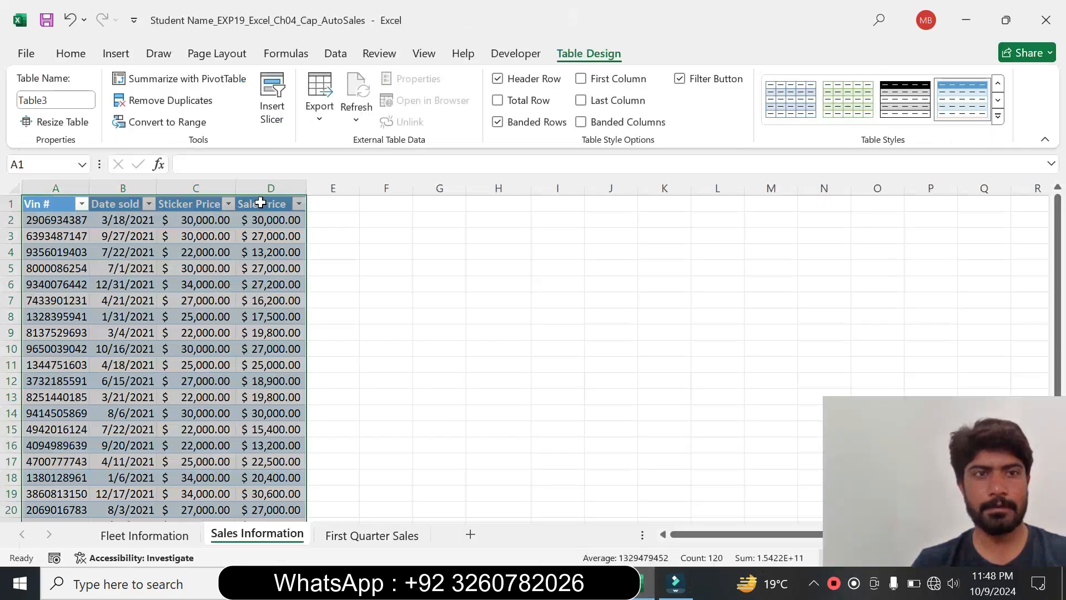
{"action": "left_click", "coordinate": [55, 100]}
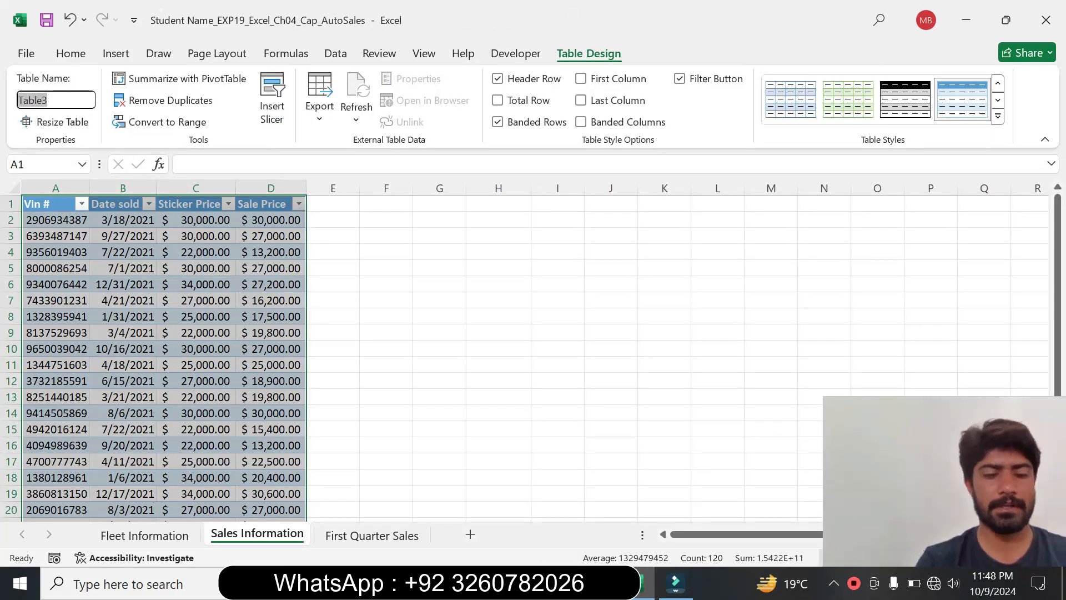
{"action": "key", "text": "ctrl+v"}
{"action": "key", "text": "Return"}
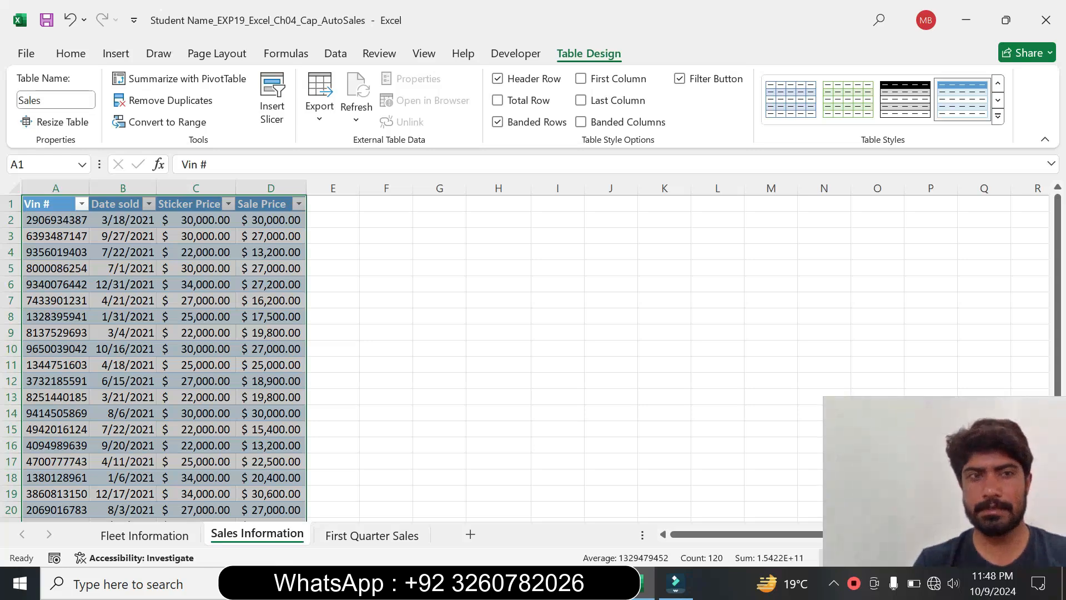
{"action": "left_click", "coordinate": [899, 389]}
{"action": "left_click_drag", "start_coordinate": [899, 391], "coordinate": [844, 407]}
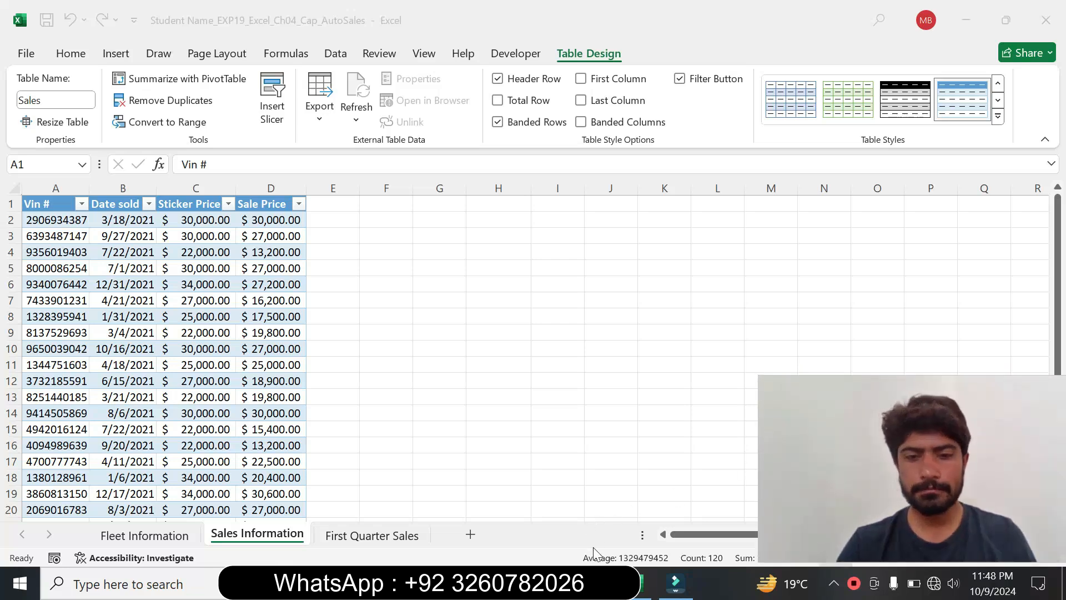
Step: Switch to Word, highlight "and apply the Green, Table Style Dark 11." in step 9 in turquoise, and select that text
{"action": "left_click", "coordinate": [593, 583]}
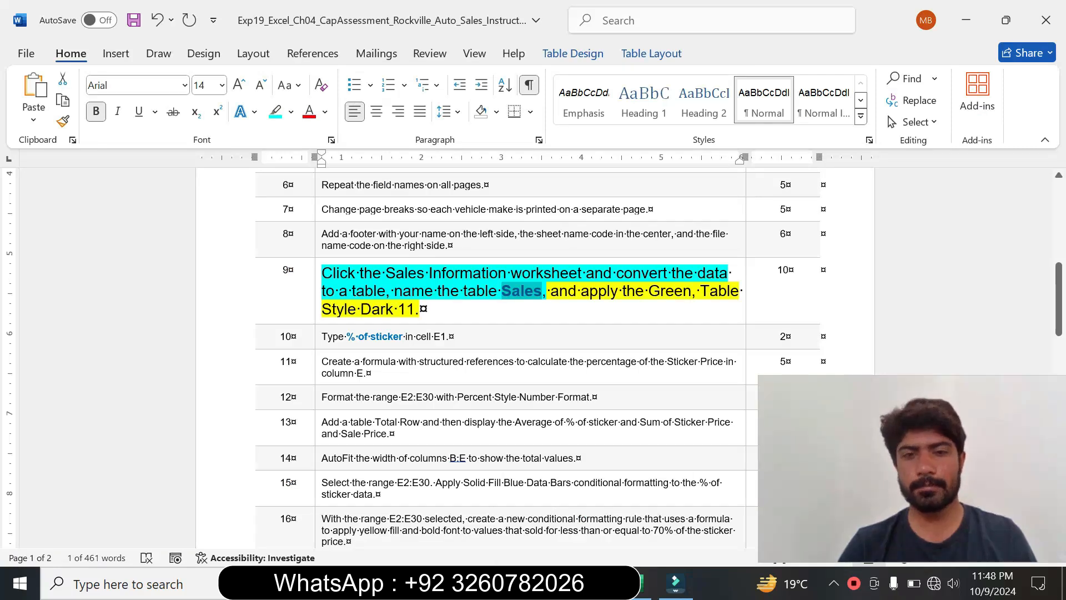
{"action": "left_click_drag", "start_coordinate": [421, 309], "coordinate": [548, 290]}
{"action": "left_click", "coordinate": [659, 292]}
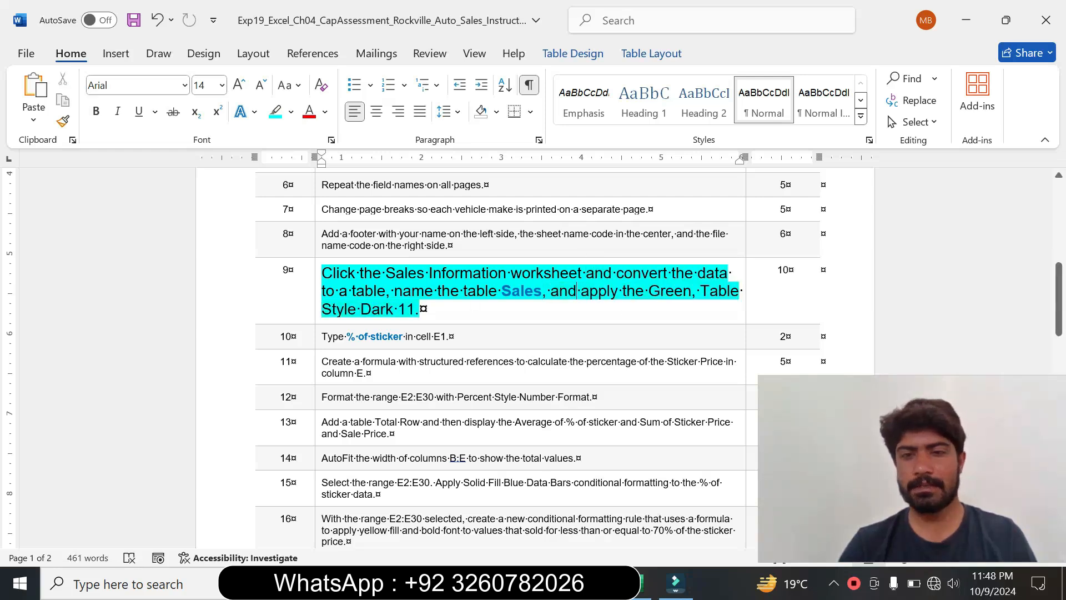
{"action": "left_click_drag", "start_coordinate": [550, 291], "coordinate": [420, 309]}
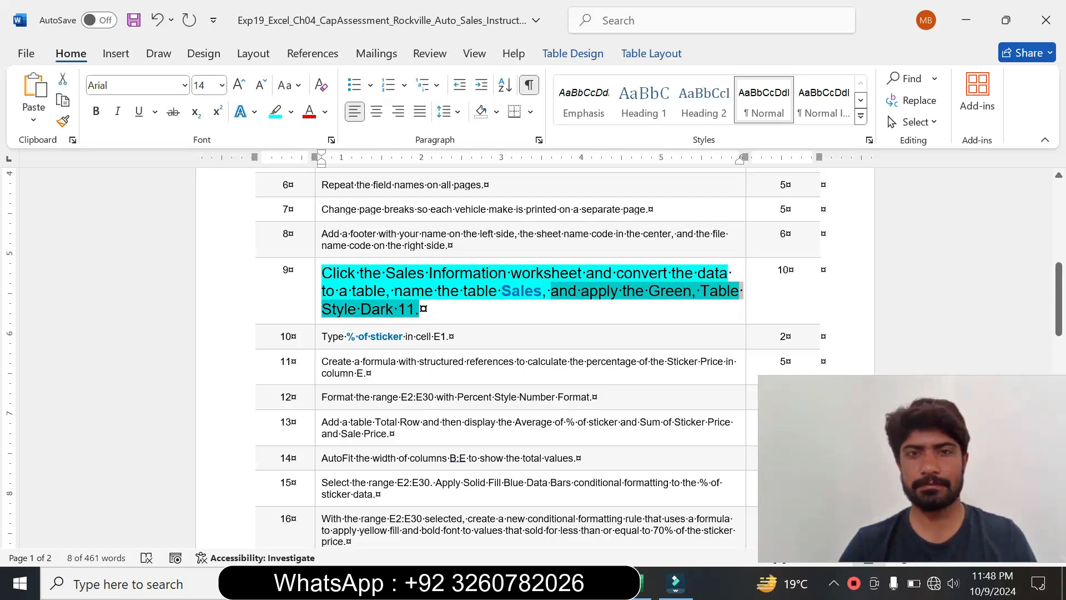
Step: Switch to Excel and apply the Green, Table Style Dark 11 style to the Sales table
{"action": "left_click", "coordinate": [637, 591]}
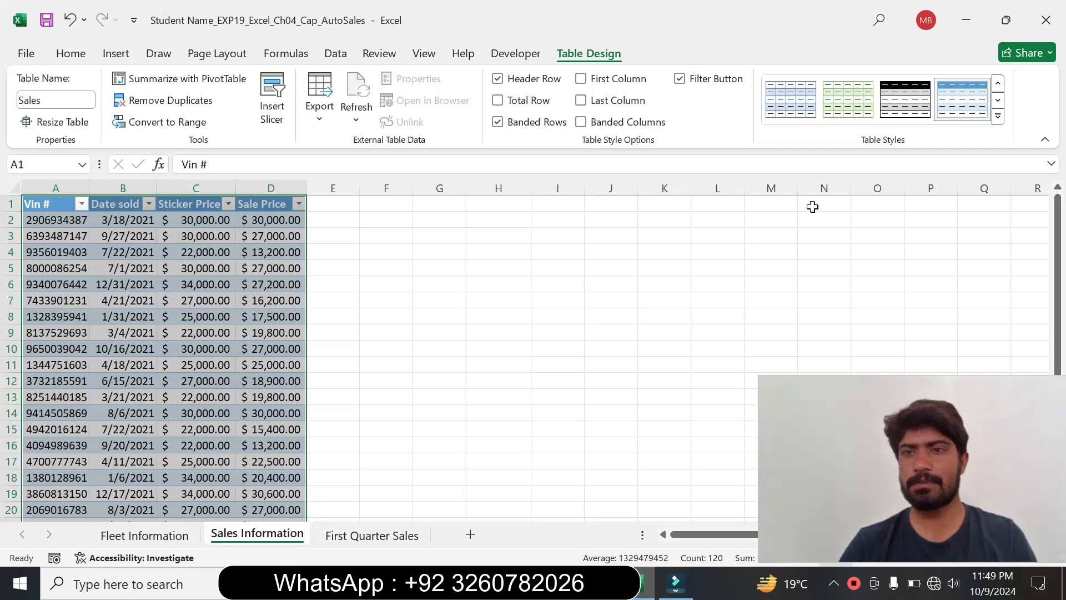
{"action": "left_click", "coordinate": [997, 116]}
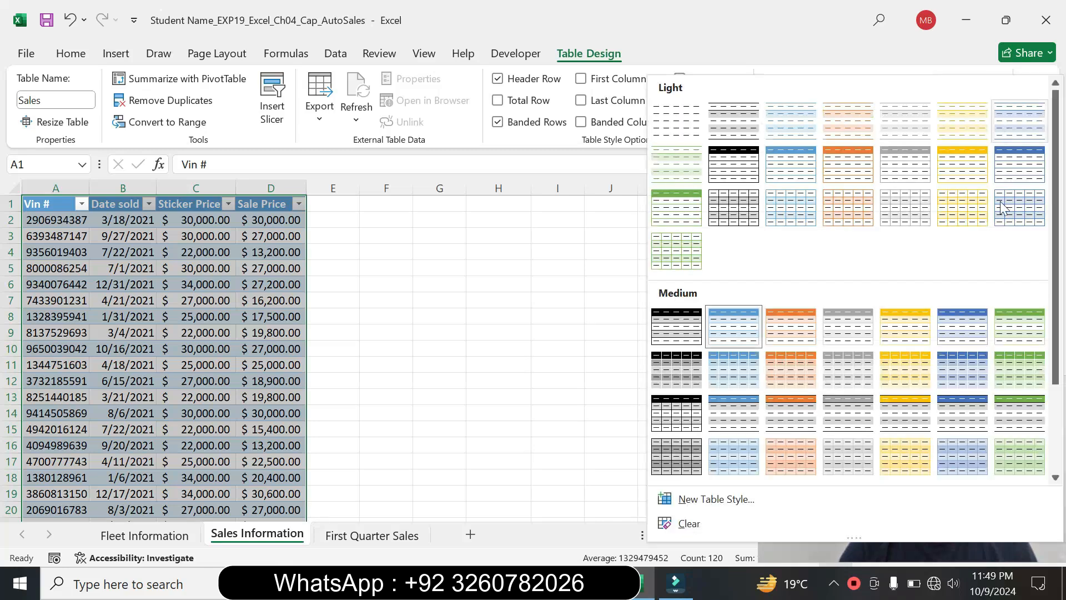
{"action": "key", "text": "alt+Tab"}
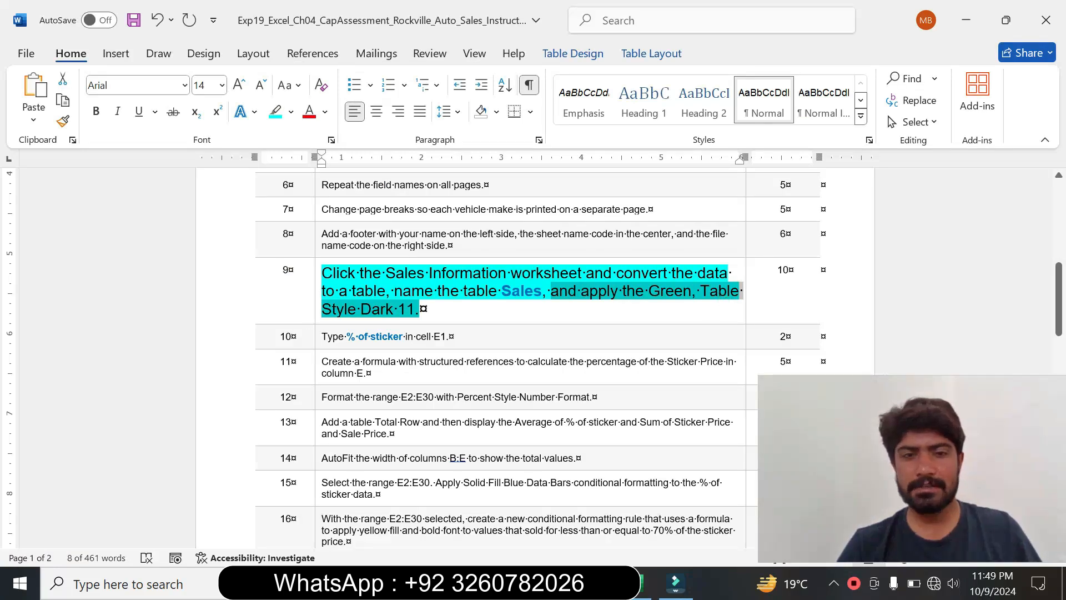
{"action": "left_click", "coordinate": [637, 595]}
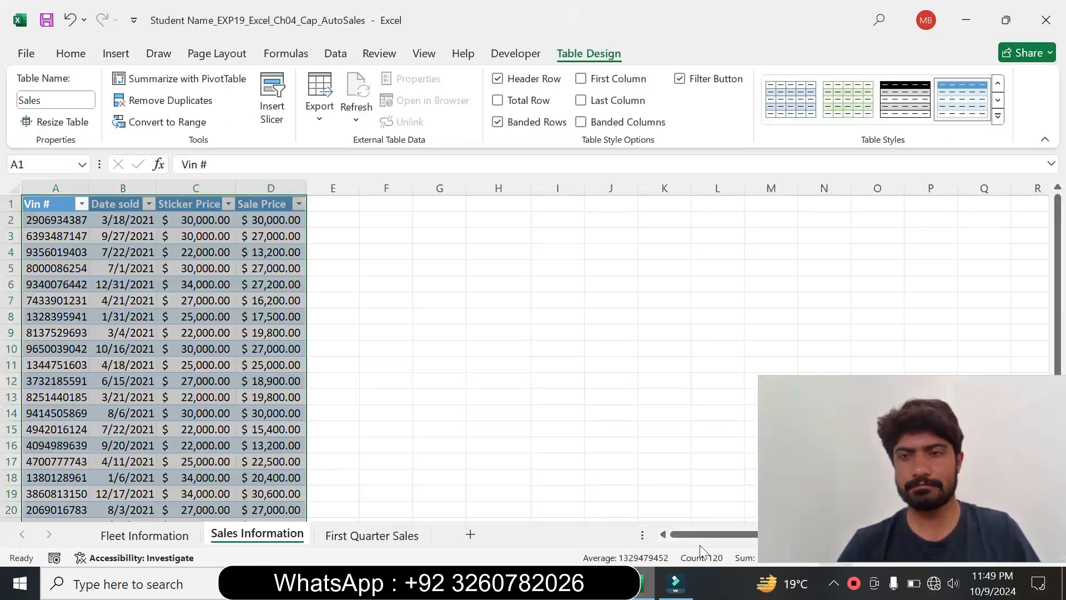
{"action": "left_click", "coordinate": [1001, 124]}
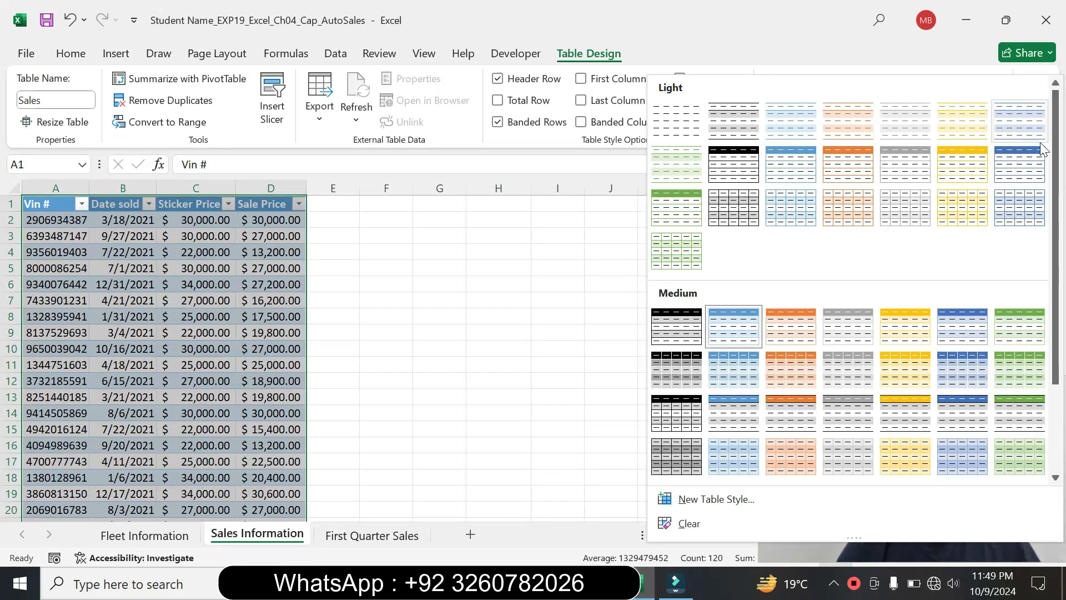
{"action": "left_click_drag", "start_coordinate": [1061, 185], "coordinate": [1060, 272]}
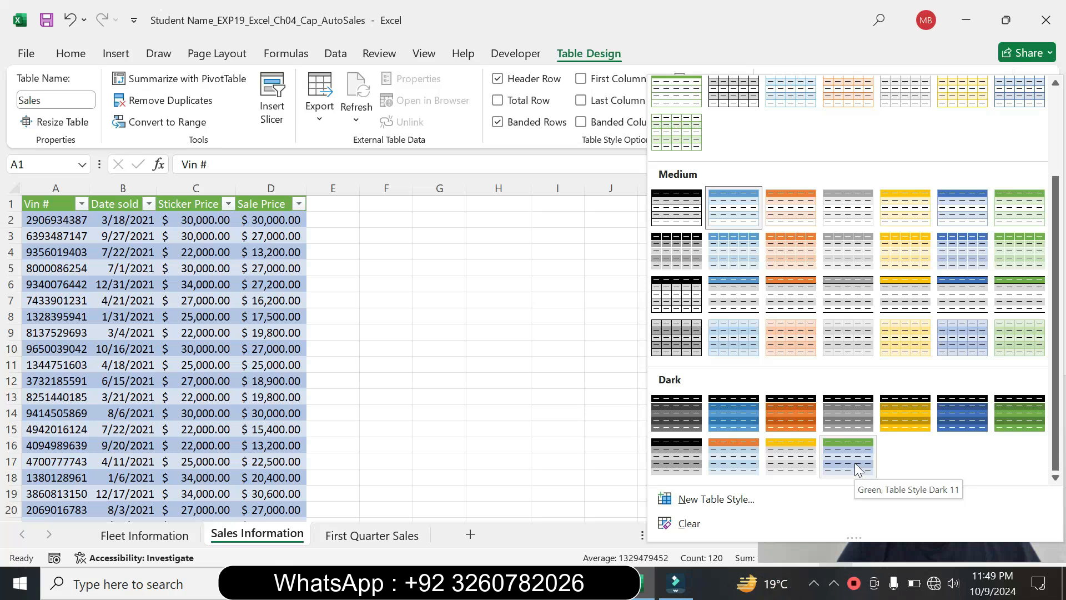
{"action": "left_click", "coordinate": [854, 461]}
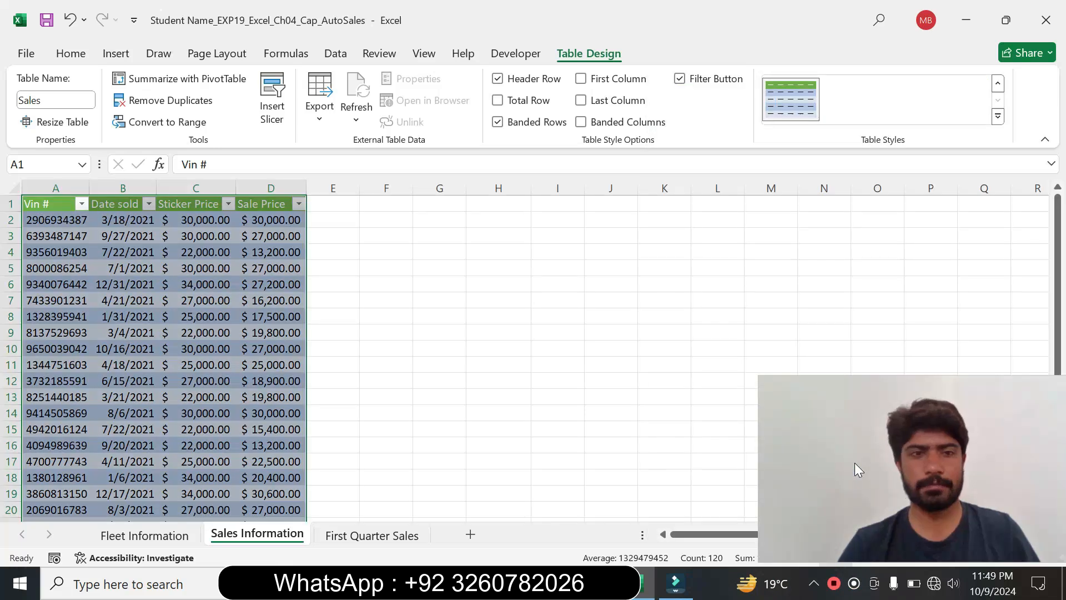
Step: Switch to Word and reset the step 9 instruction to font size 9 with no highlight color
{"action": "key", "text": "alt+Tab"}
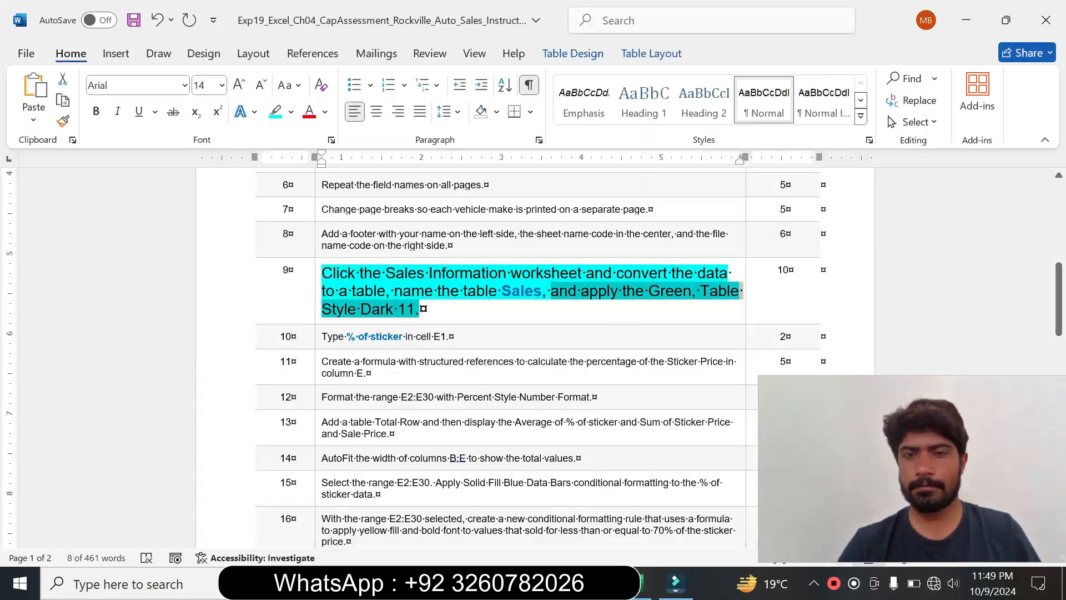
{"action": "left_click", "coordinate": [314, 317]}
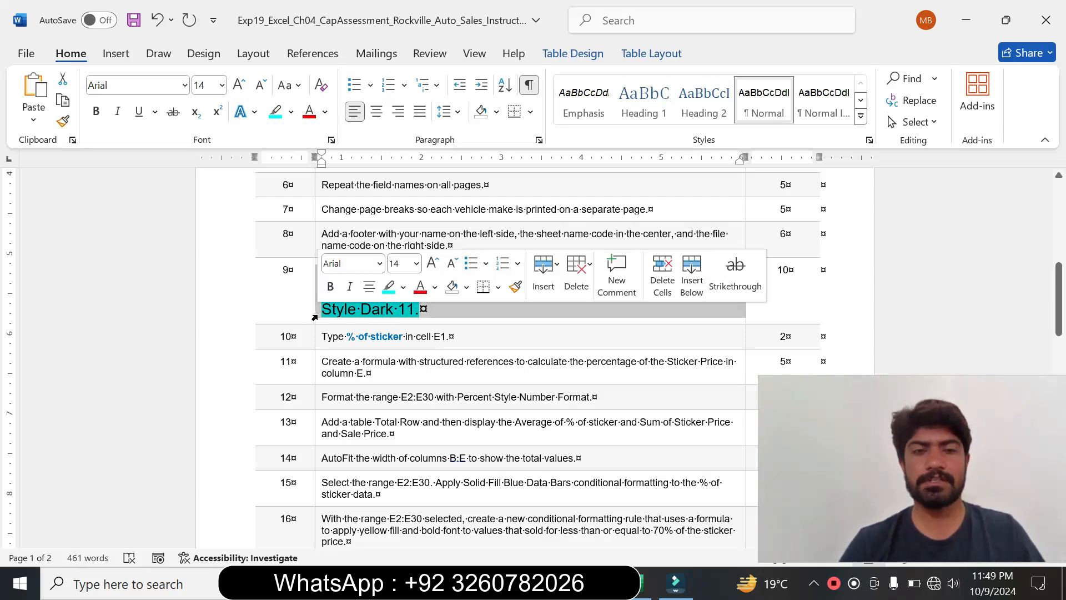
{"action": "left_click", "coordinate": [415, 263]}
{"action": "left_click", "coordinate": [406, 307]}
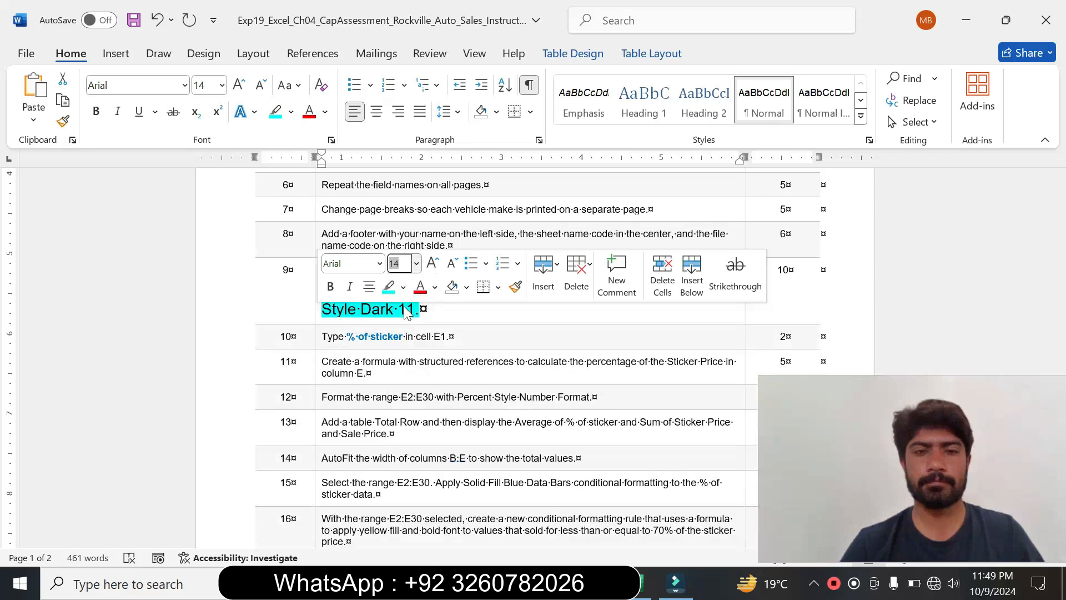
{"action": "left_click", "coordinate": [403, 286]}
{"action": "left_click", "coordinate": [433, 425]}
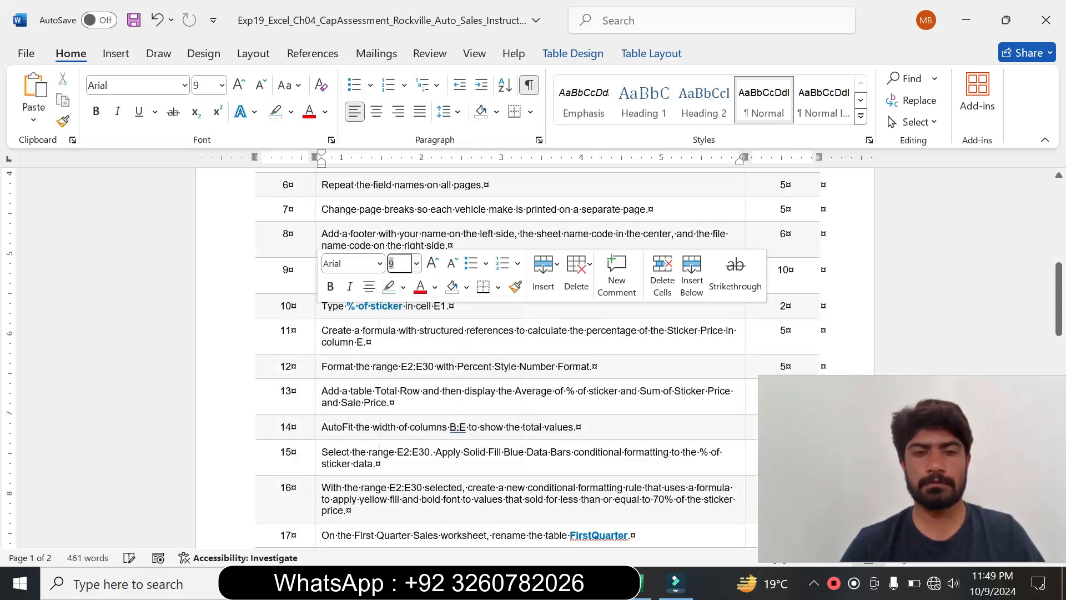
{"action": "left_click", "coordinate": [383, 344]}
Step: Format the step 10 instruction with font size 14 and a turquoise highlight
{"action": "left_click", "coordinate": [319, 312]}
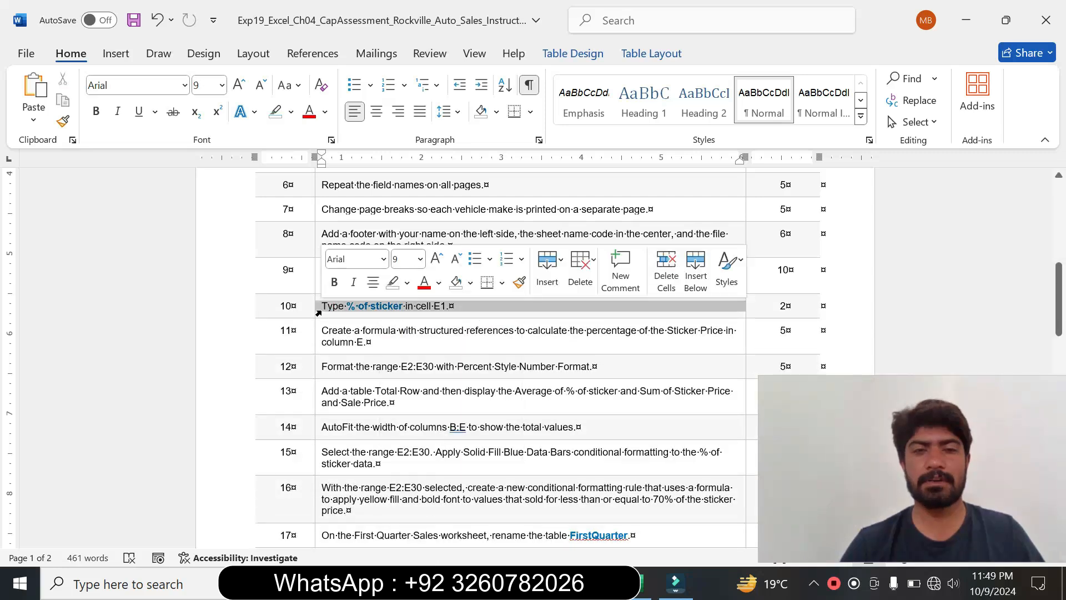
{"action": "left_click", "coordinate": [420, 261]}
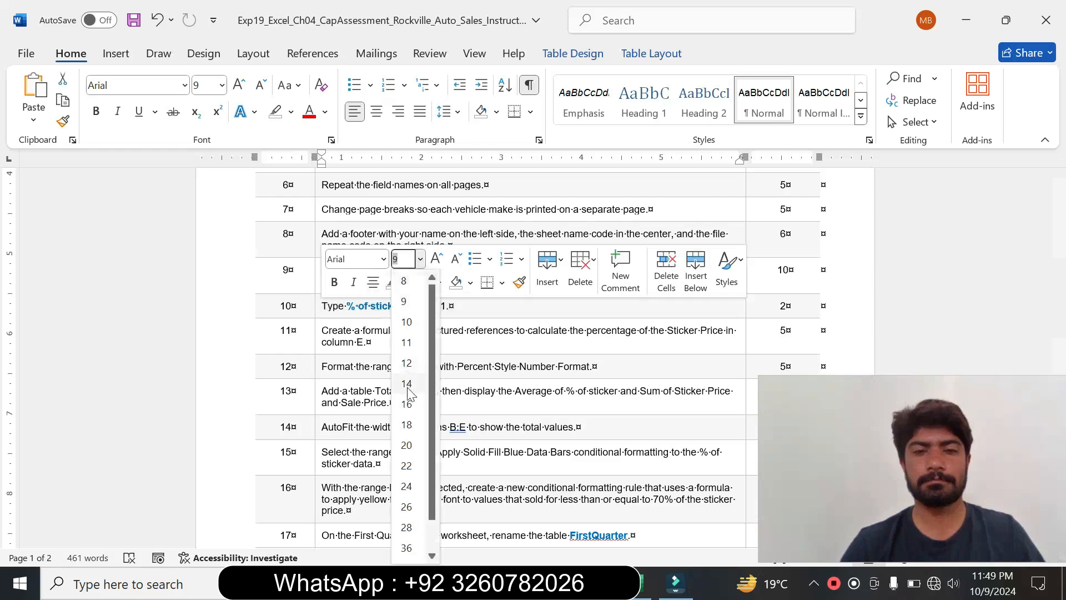
{"action": "left_click", "coordinate": [406, 383]}
{"action": "left_click", "coordinate": [408, 284]}
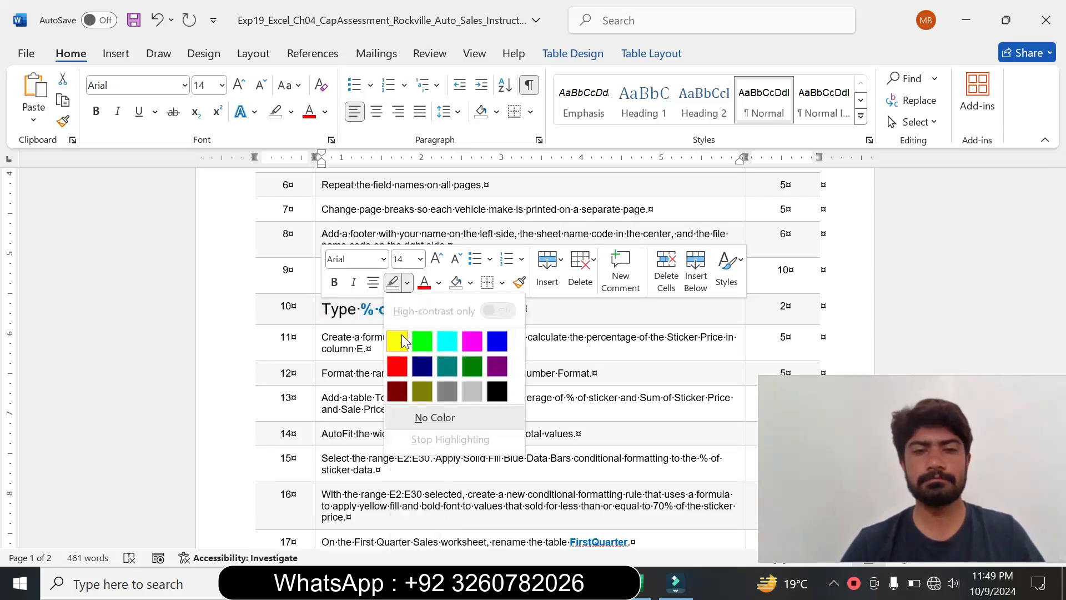
{"action": "left_click", "coordinate": [447, 341]}
{"action": "left_click", "coordinate": [367, 349]}
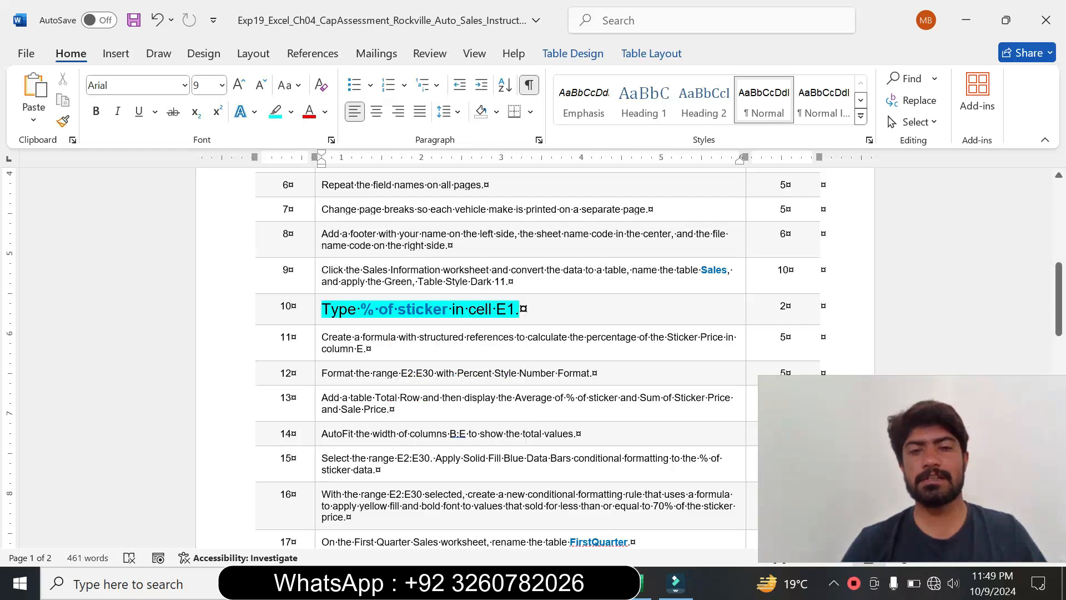
Step: Select "% of sticker" in step 10, then switch to Excel and enter % of sticker in cell E1 of Sales Information
{"action": "left_click_drag", "start_coordinate": [361, 309], "coordinate": [446, 309]}
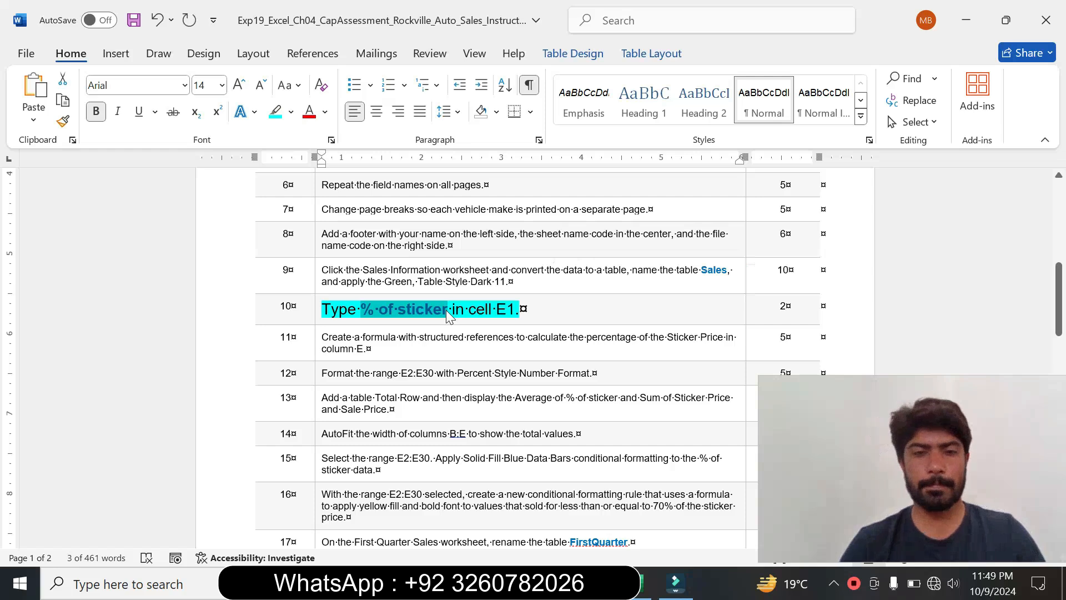
{"action": "left_click", "coordinate": [639, 590]}
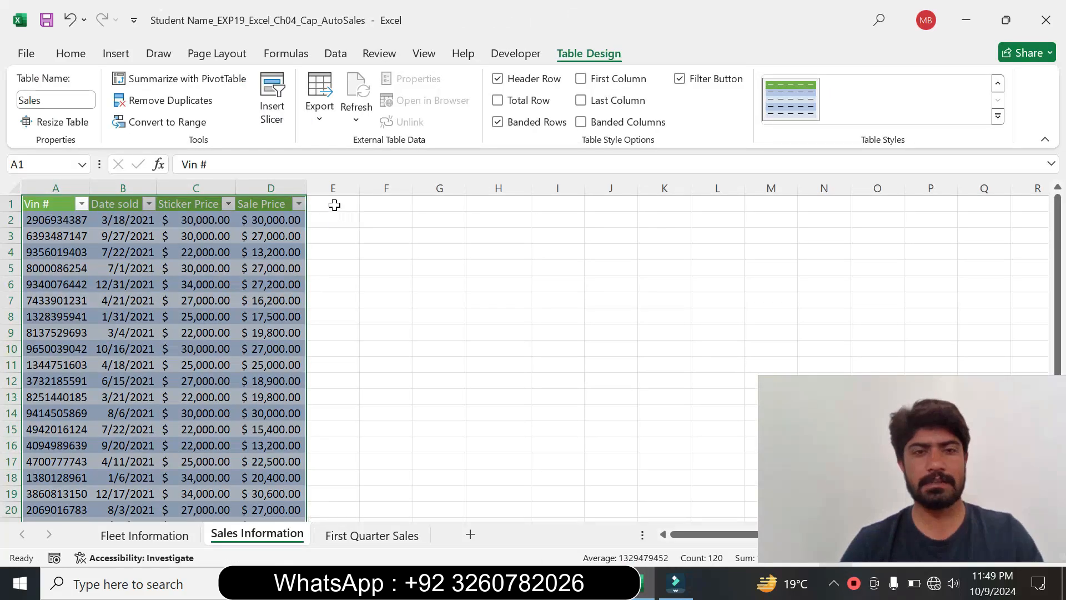
{"action": "left_click", "coordinate": [335, 205]}
{"action": "key", "text": "F2"}
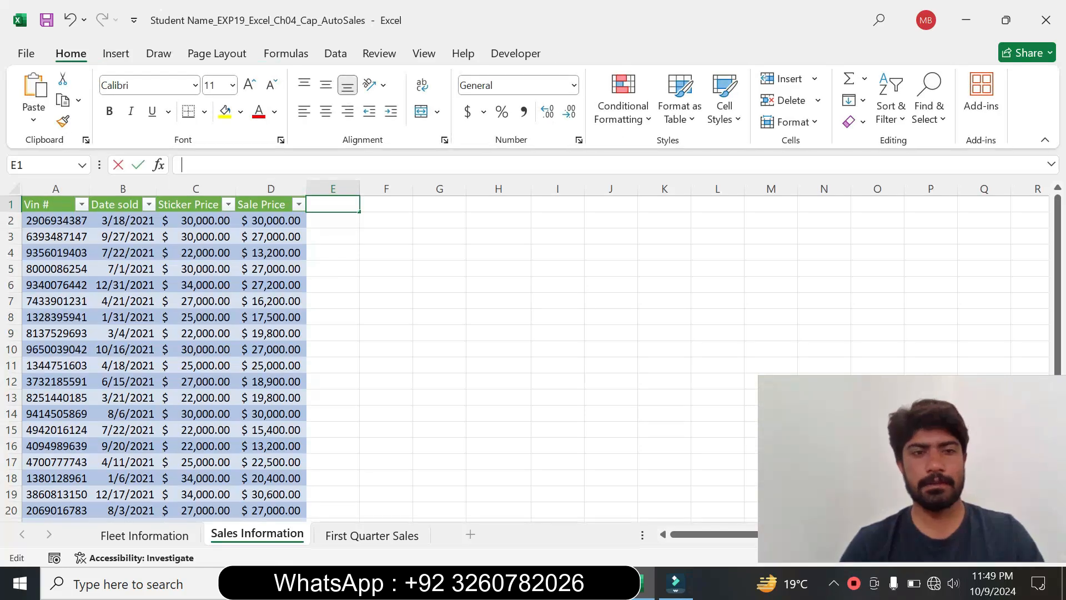
{"action": "type", "text": "% of sticker"}
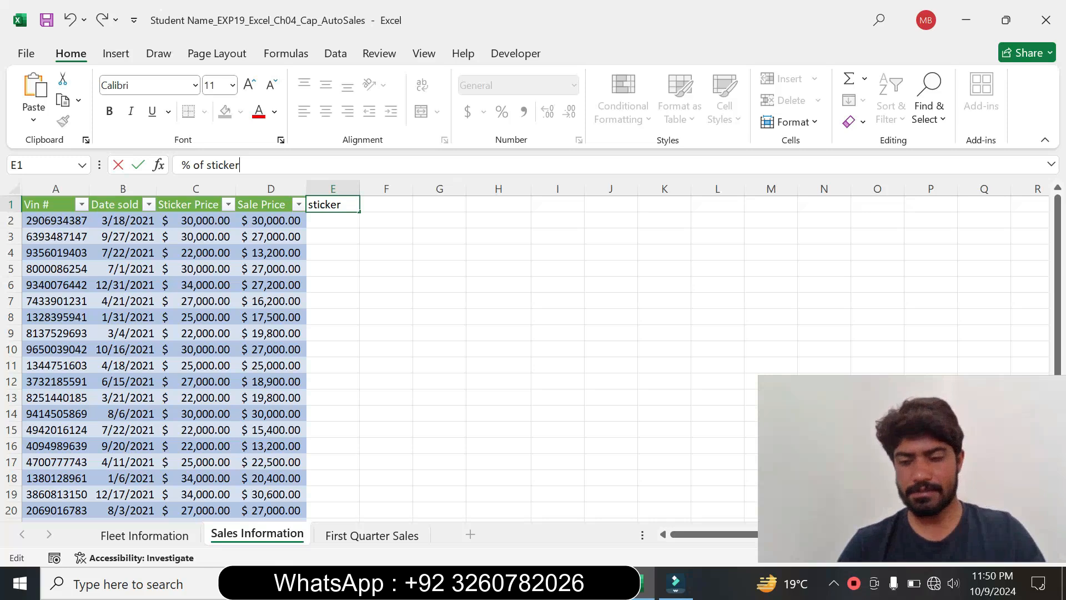
{"action": "key", "text": "Return"}
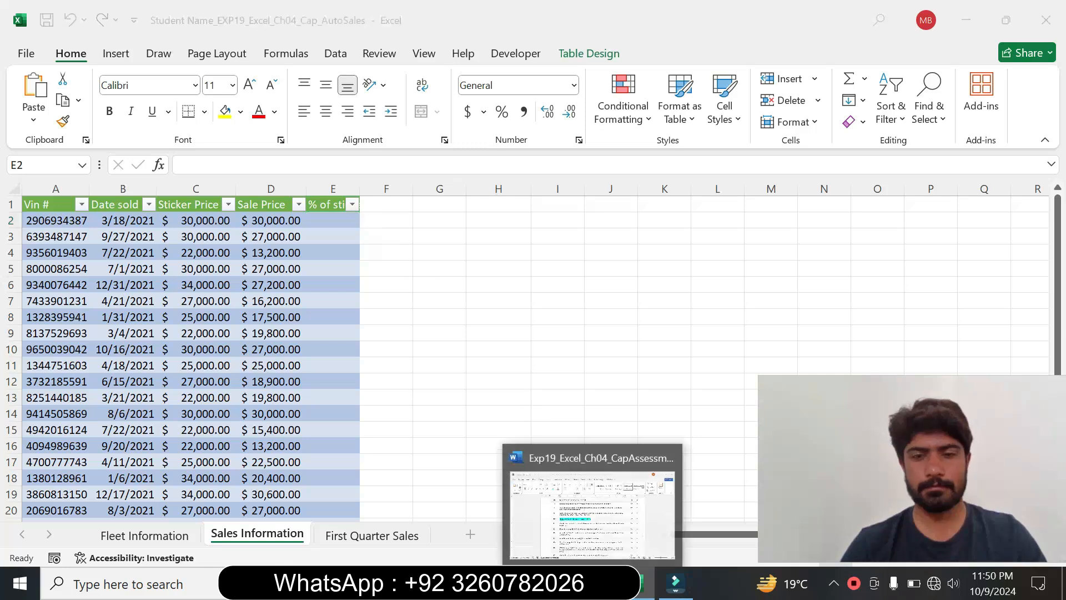
Step: Switch to Word and reset the step 10 instruction to font size 9 with no highlight color
{"action": "left_click", "coordinate": [594, 502]}
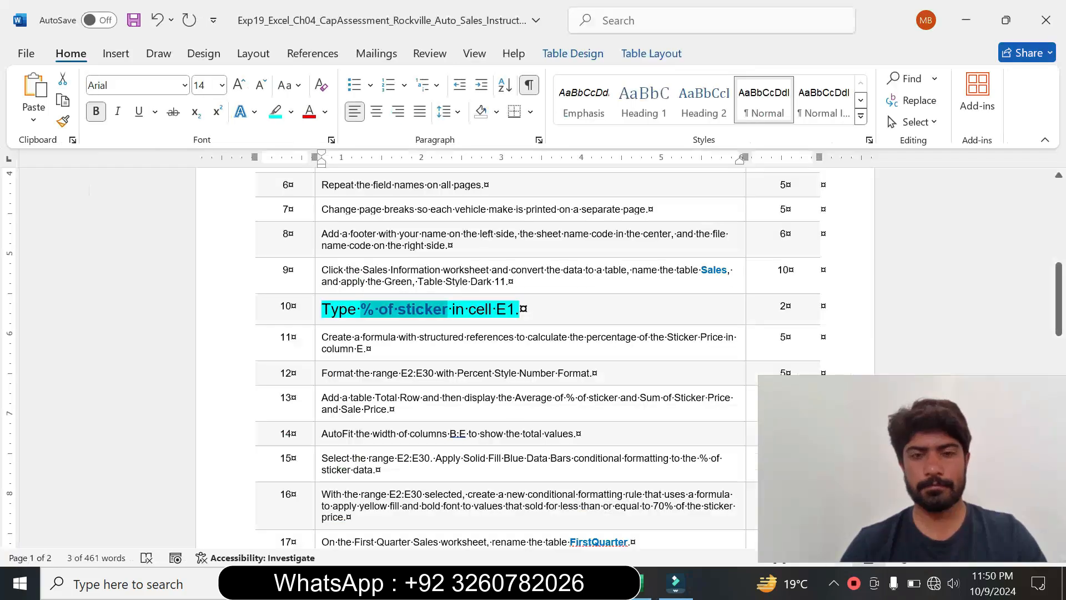
{"action": "left_click", "coordinate": [318, 320]}
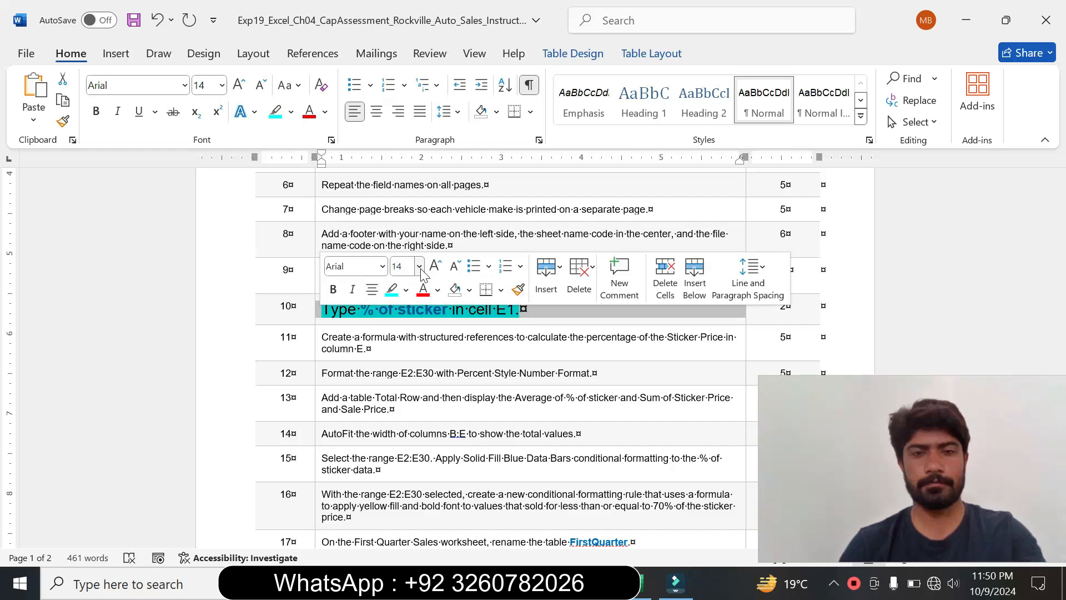
{"action": "left_click", "coordinate": [419, 266]}
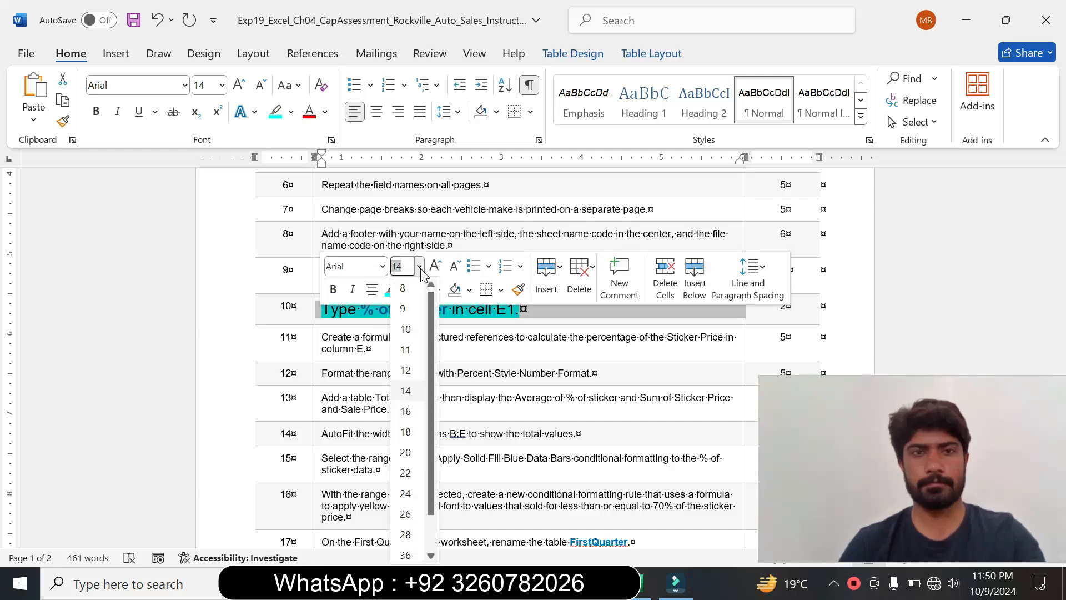
{"action": "left_click", "coordinate": [404, 308]}
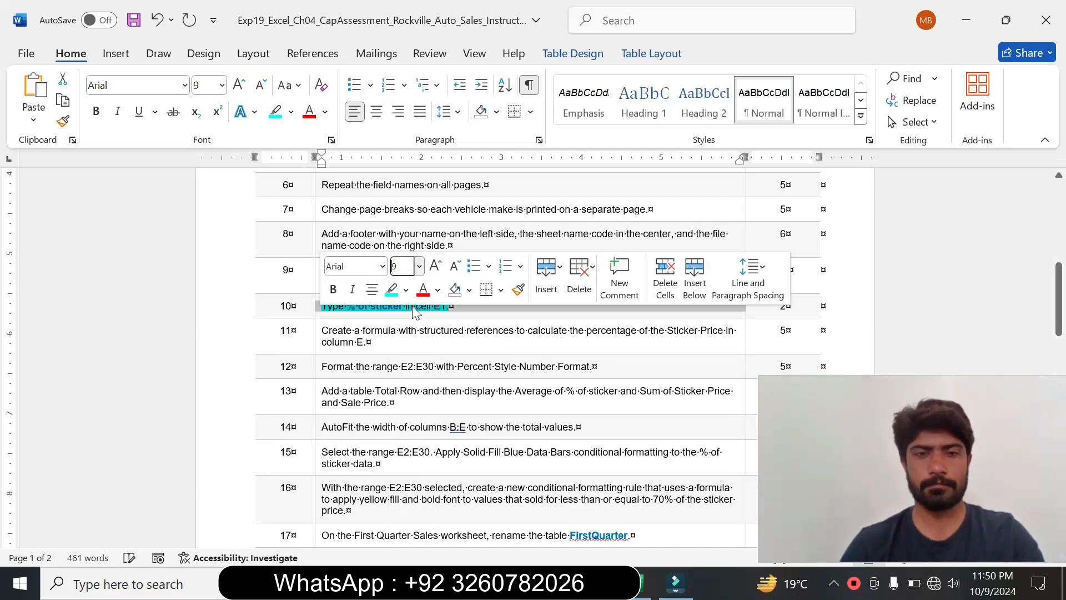
{"action": "left_click", "coordinate": [406, 289]}
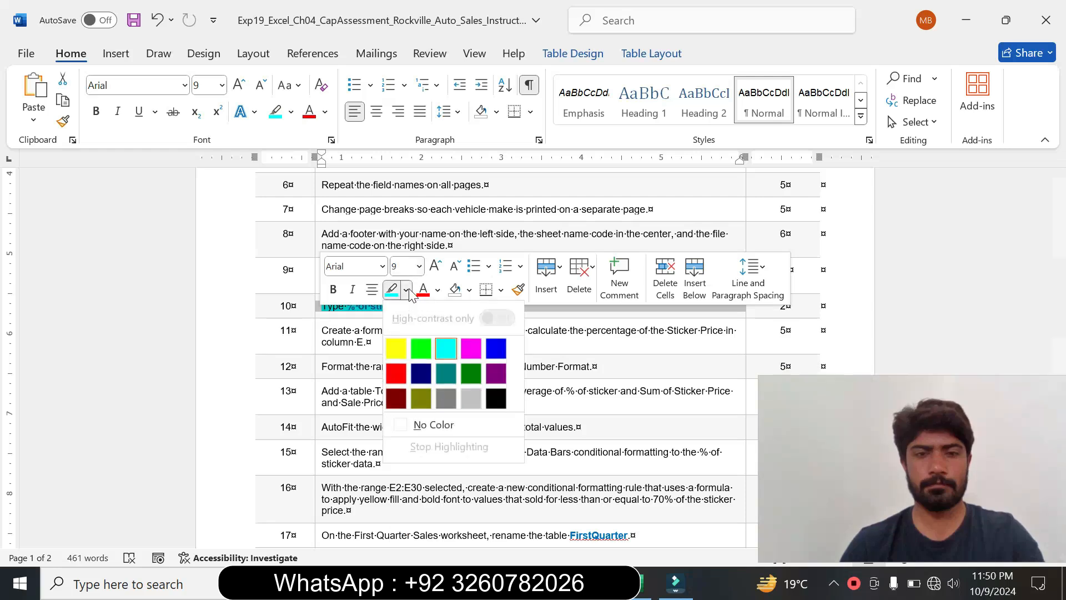
{"action": "left_click", "coordinate": [434, 424]}
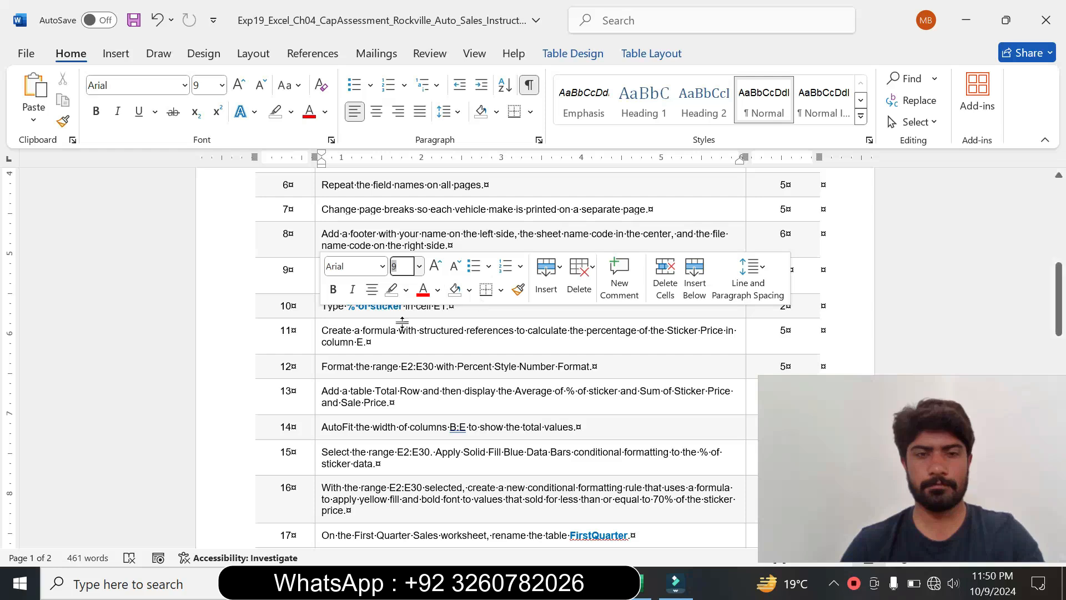
Step: Format the step 11 instruction with font size 14 and a yellow highlight
{"action": "left_click", "coordinate": [316, 345]}
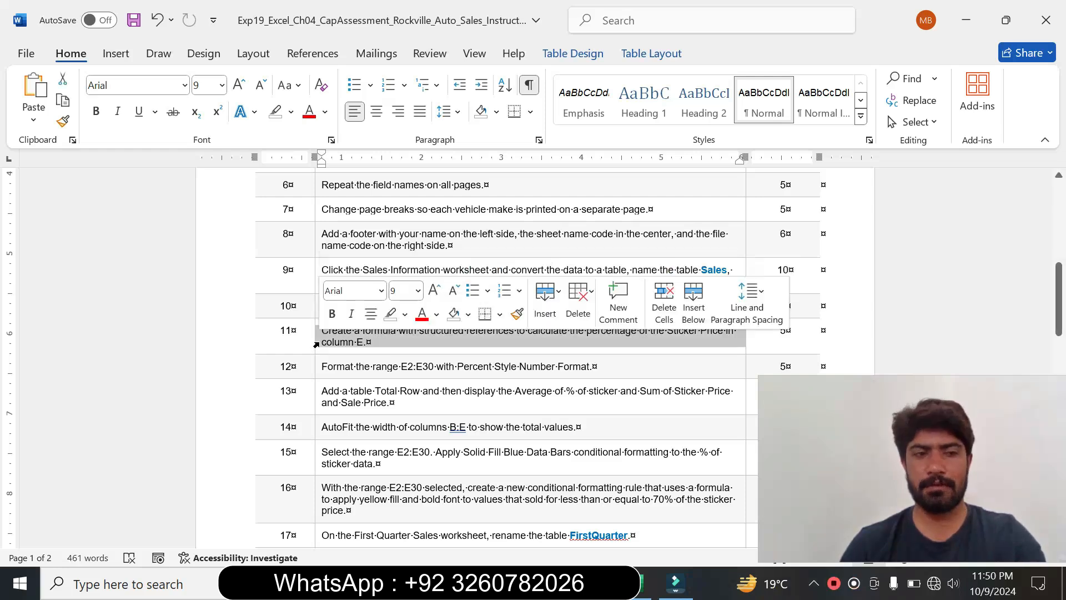
{"action": "left_click", "coordinate": [418, 290]}
{"action": "left_click", "coordinate": [404, 114]}
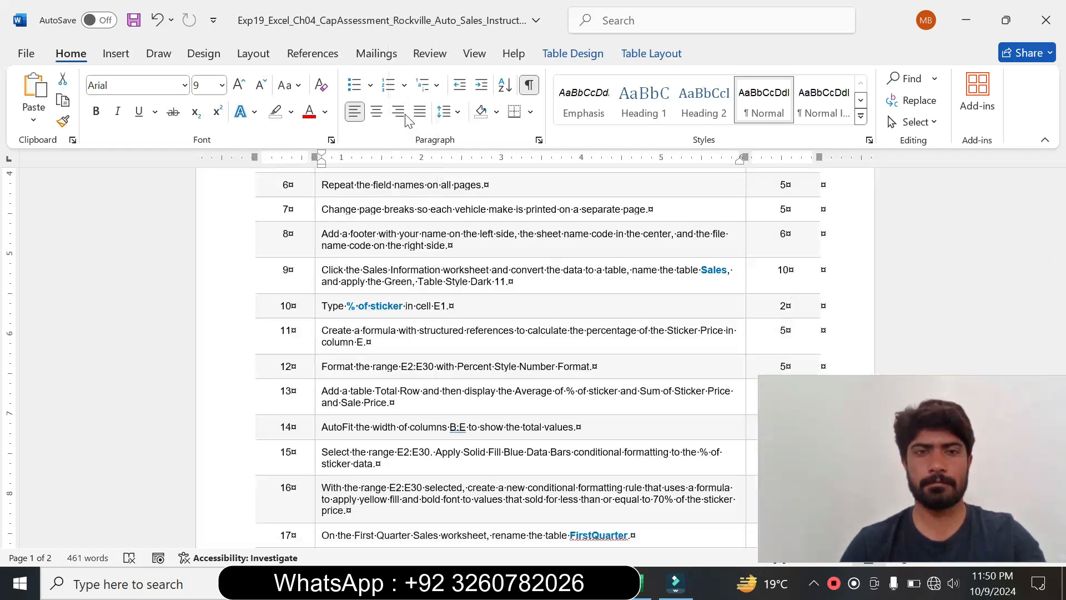
{"action": "left_click", "coordinate": [291, 113]}
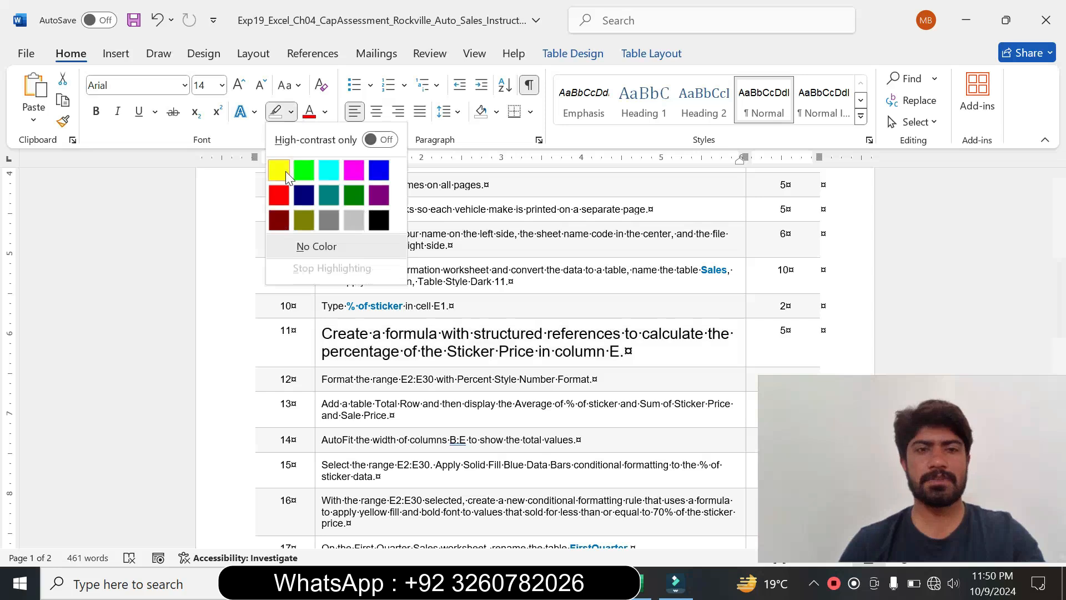
{"action": "left_click", "coordinate": [278, 168]}
{"action": "left_click_drag", "start_coordinate": [1059, 300], "coordinate": [1058, 315]}
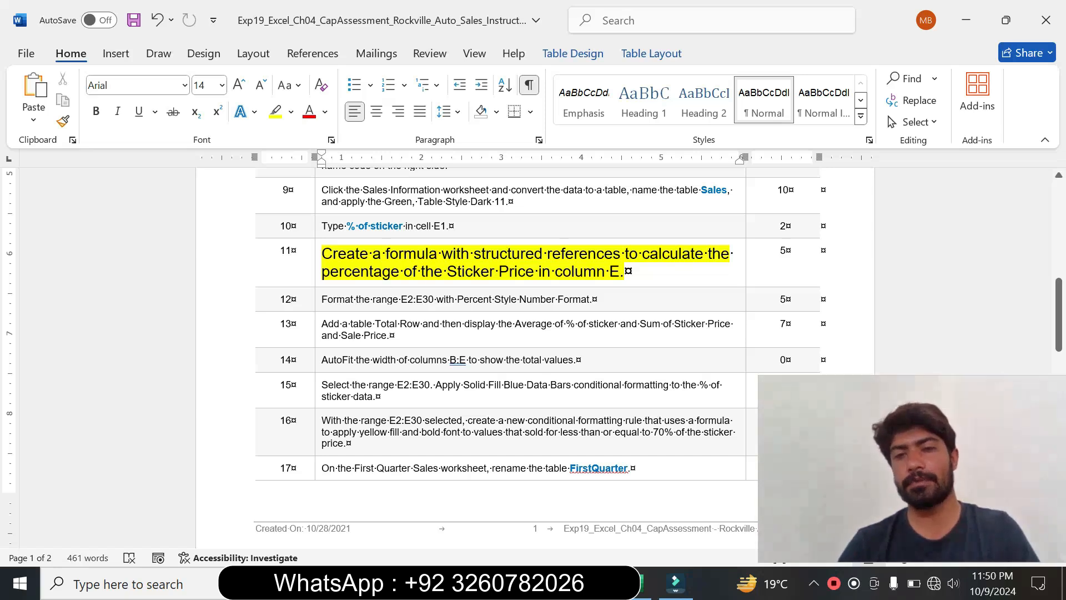
Step: Change the highlight of the step 11 instruction to turquoise, from its first word through "column"
{"action": "left_click_drag", "start_coordinate": [322, 253], "coordinate": [608, 272]}
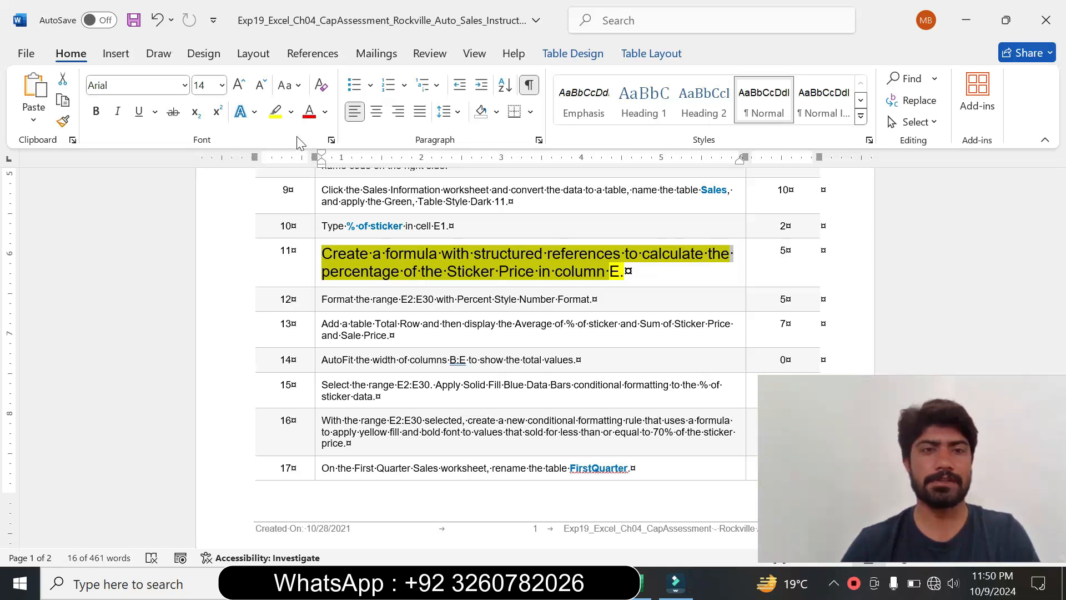
{"action": "left_click", "coordinate": [292, 112]}
{"action": "left_click", "coordinate": [328, 170]}
{"action": "left_click", "coordinate": [340, 245]}
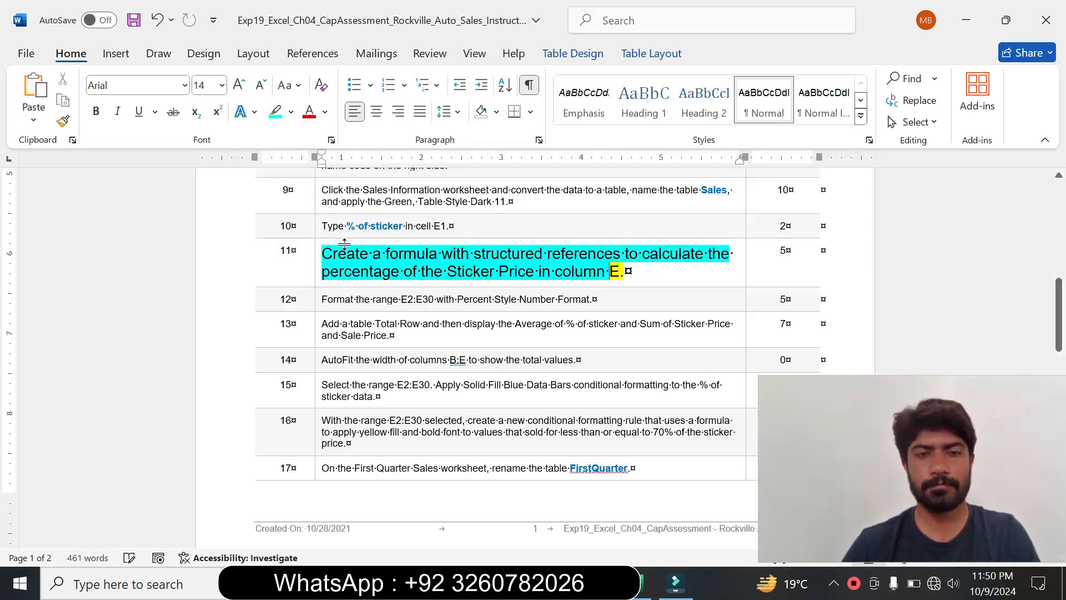
Step: Examine the structured-reference, percentage and Sticker Price requirements in step 11 against the Sales Information sheet, ending in Excel
{"action": "left_click_drag", "start_coordinate": [372, 254], "coordinate": [441, 254]}
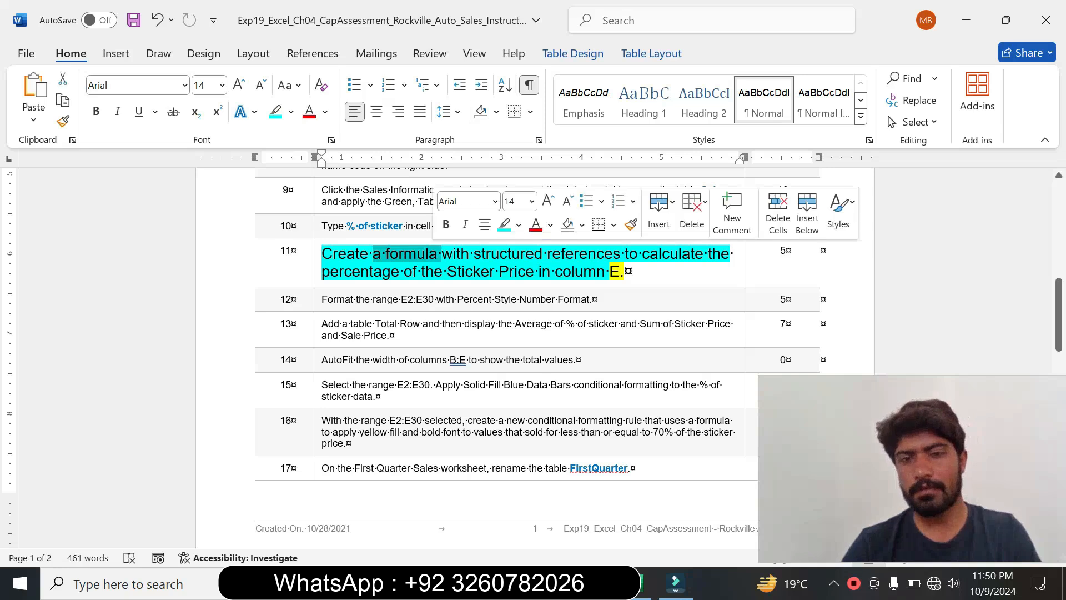
{"action": "left_click", "coordinate": [641, 593]}
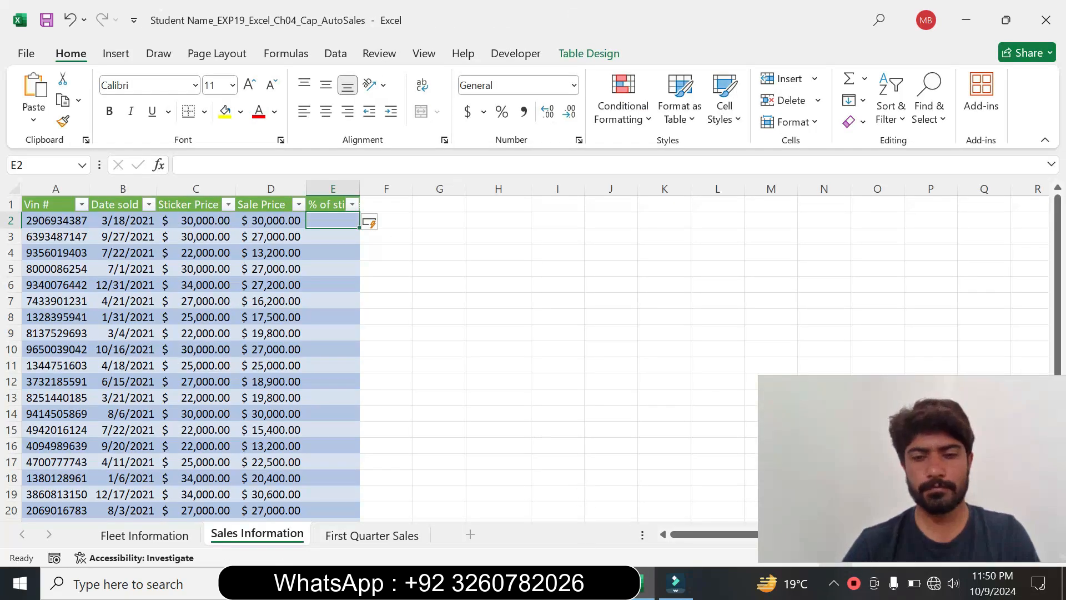
{"action": "left_click", "coordinate": [607, 585]}
{"action": "left_click_drag", "start_coordinate": [548, 255], "coordinate": [637, 255]}
{"action": "left_click_drag", "start_coordinate": [330, 270], "coordinate": [383, 271]}
{"action": "left_click_drag", "start_coordinate": [447, 271], "coordinate": [538, 271]}
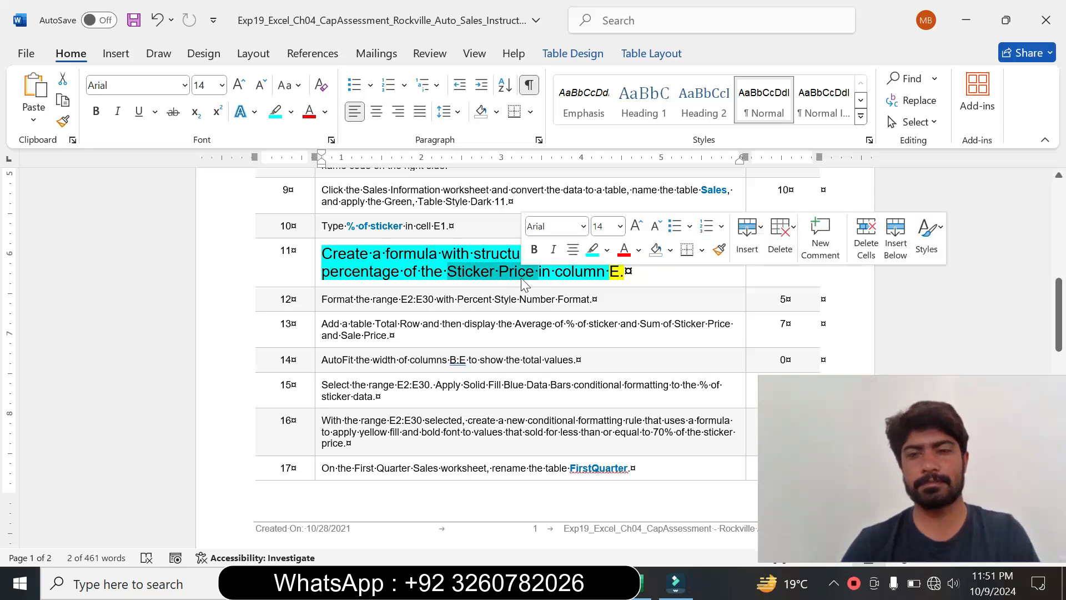
{"action": "left_click", "coordinate": [646, 583]}
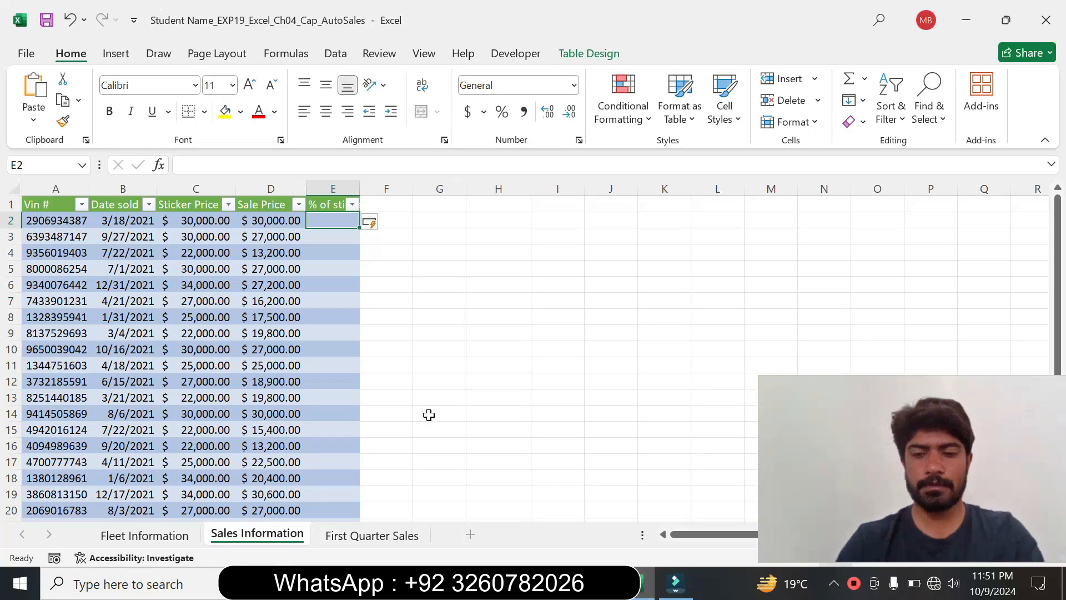
{"action": "type", "text": "="}
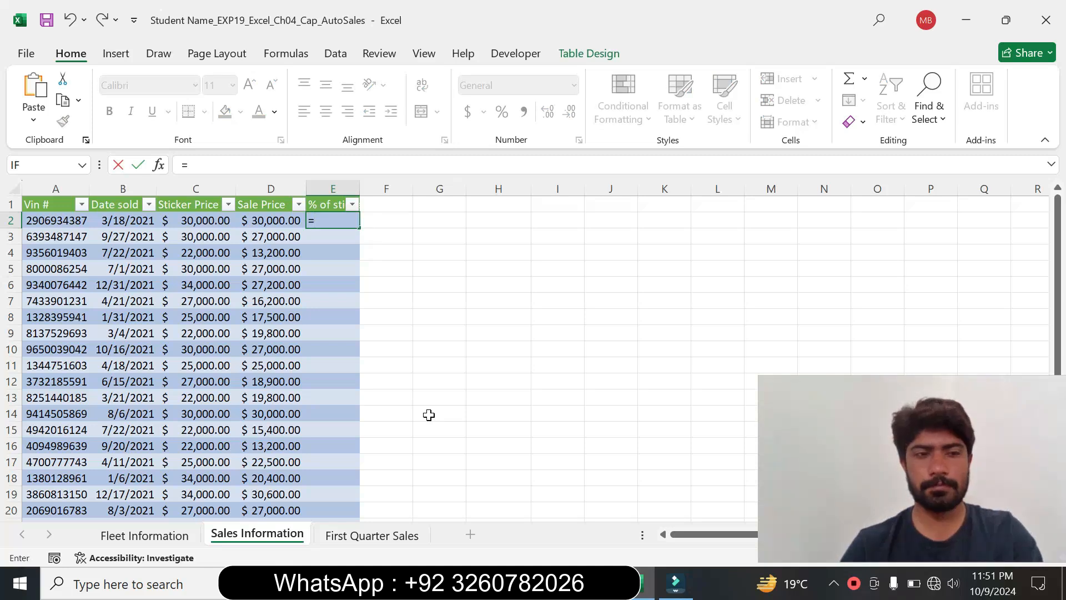
{"action": "left_click", "coordinate": [205, 220]}
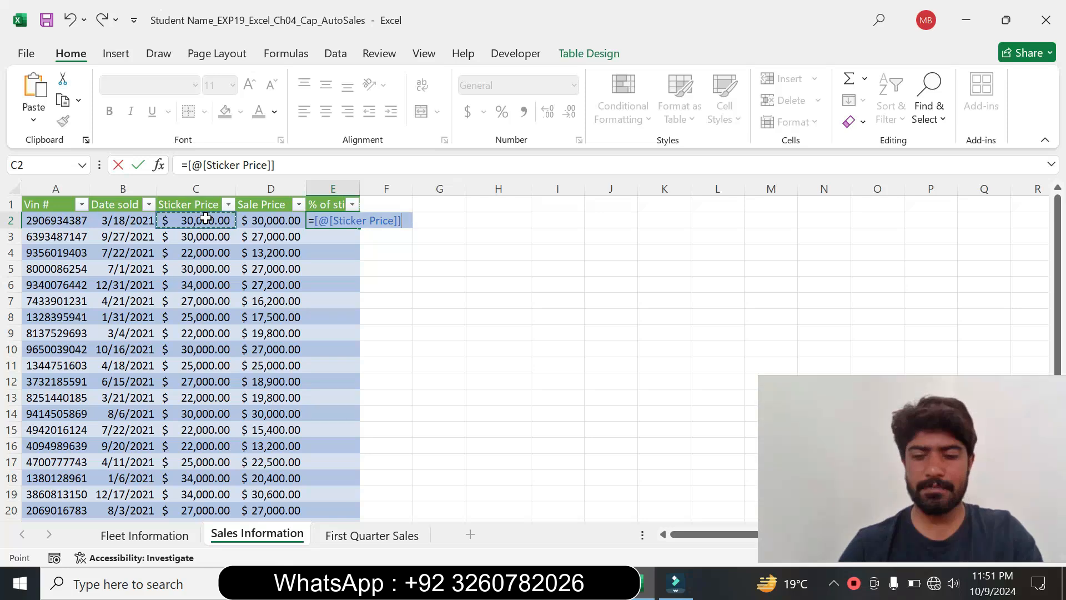
{"action": "type", "text": "/"}
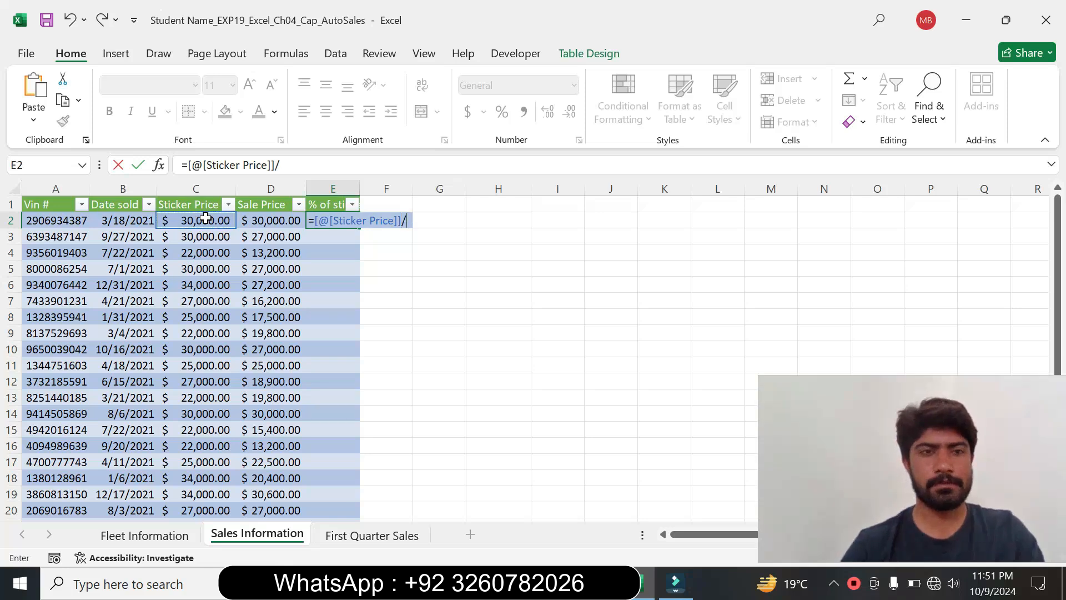
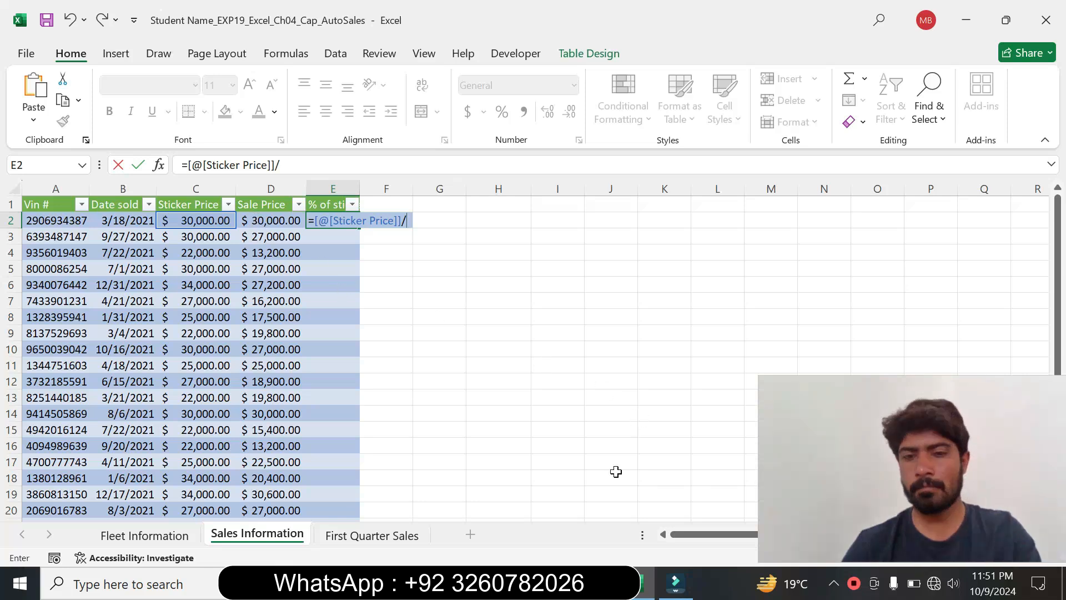
{"action": "key", "text": "alt+Tab"}
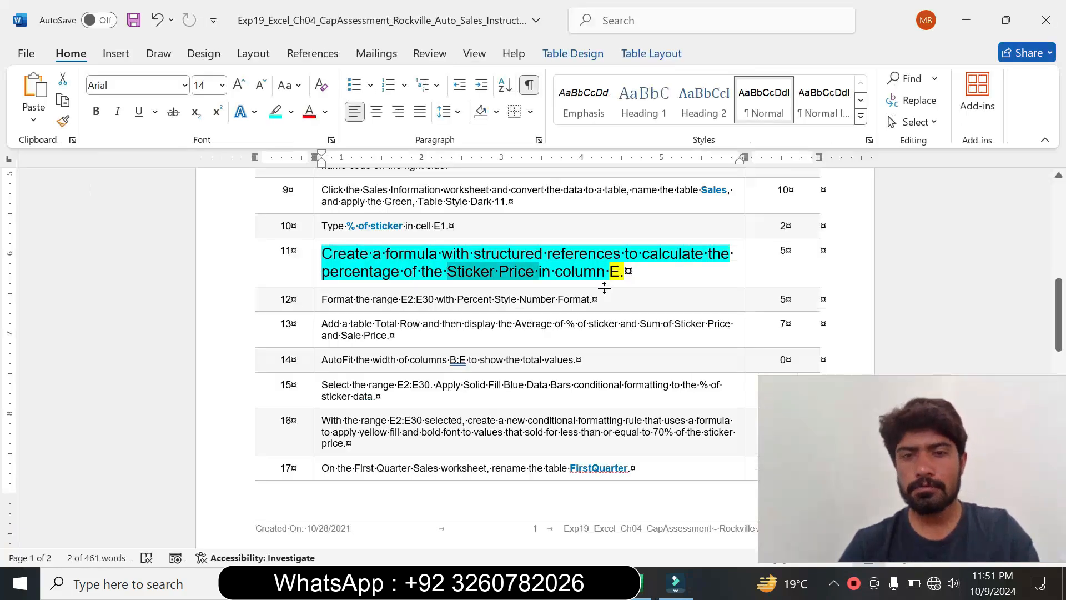
{"action": "key", "text": "alt+Tab"}
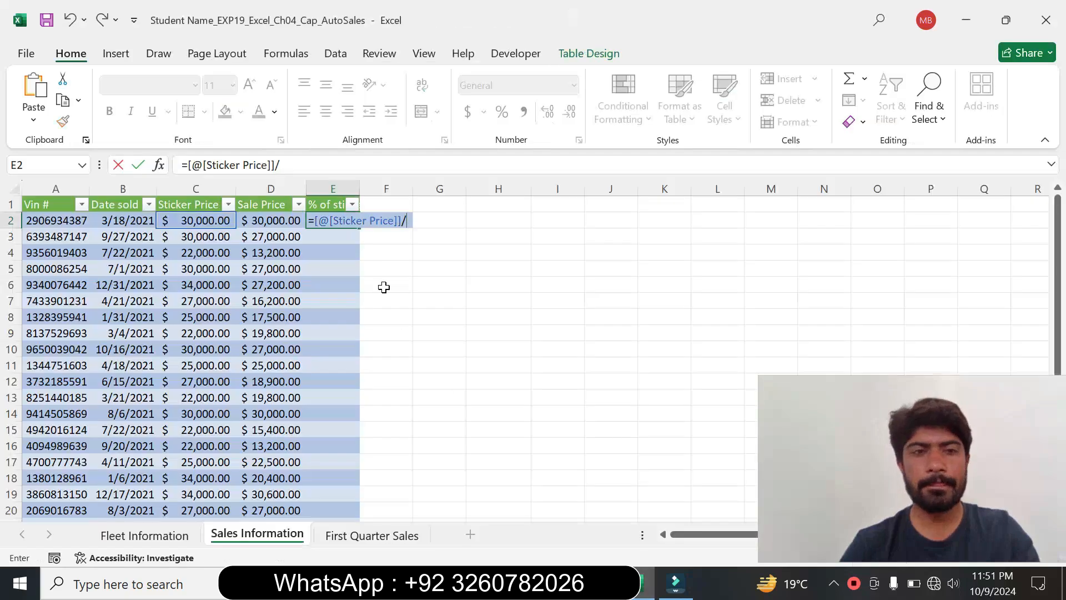
{"action": "left_click_drag", "start_coordinate": [284, 165], "coordinate": [188, 164]}
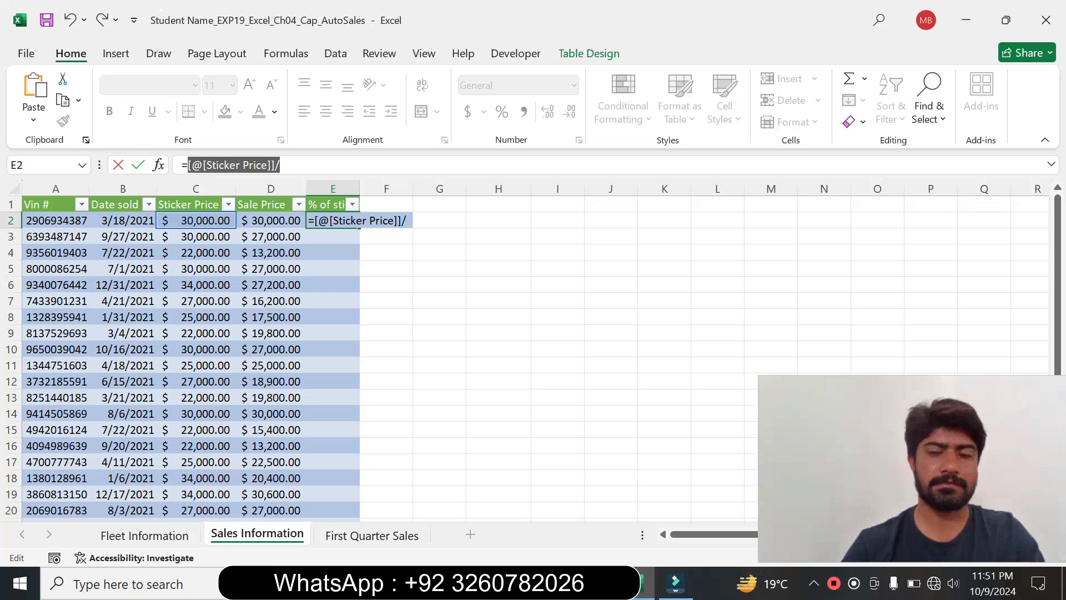
{"action": "key", "text": "BackSpace"}
Step: Complete the formula in cell E2 as =[@[Sale Price]]/[@[Sticker Price]] and select E2 again
{"action": "left_click", "coordinate": [268, 223]}
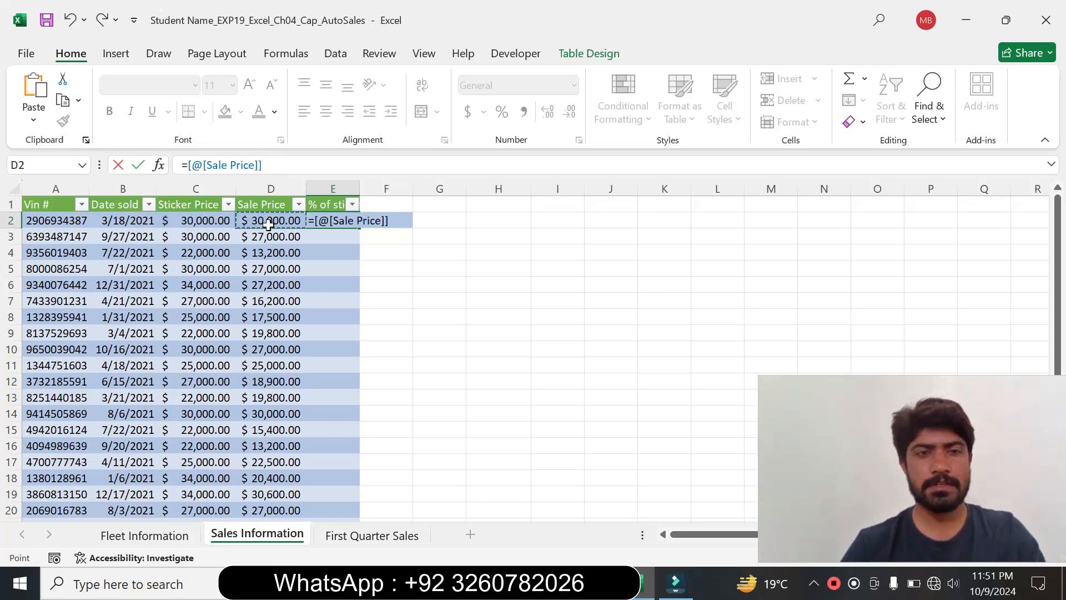
{"action": "type", "text": "/"}
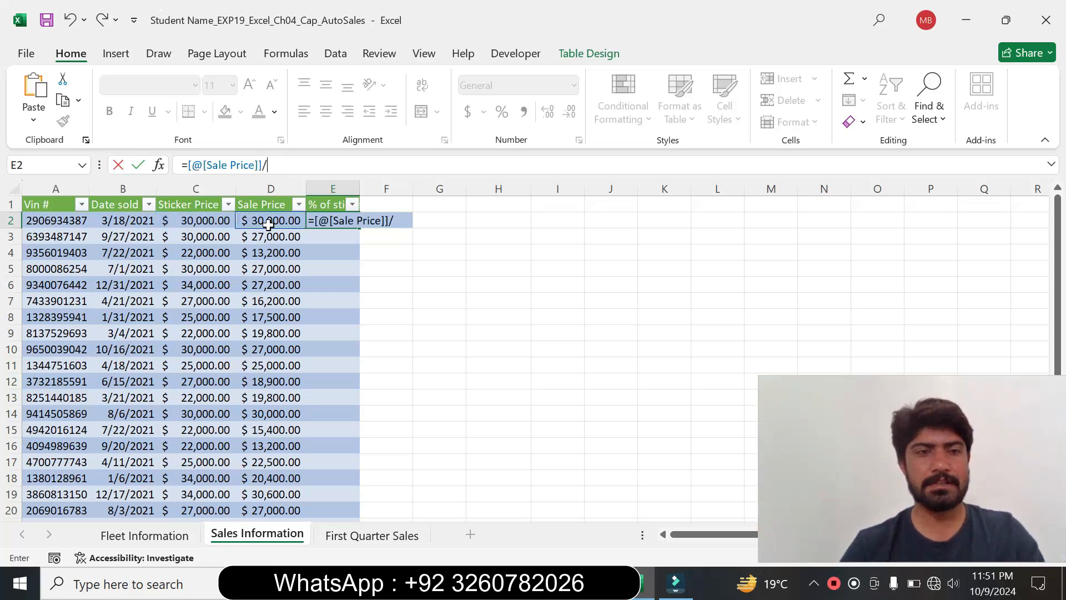
{"action": "left_click", "coordinate": [213, 221]}
{"action": "key", "text": "Return"}
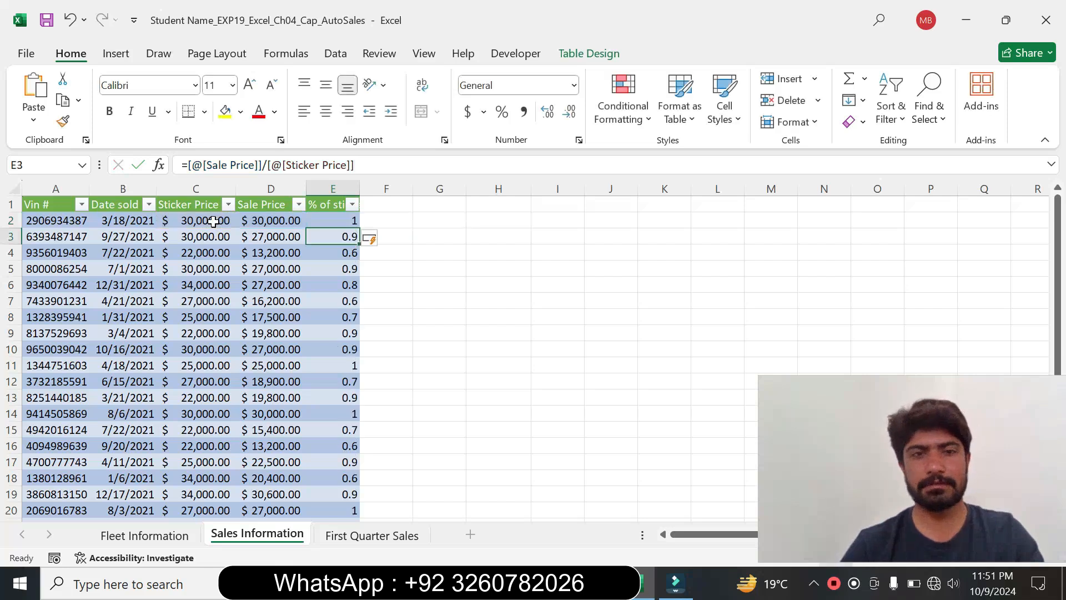
{"action": "left_click", "coordinate": [337, 220]}
{"action": "left_click", "coordinate": [375, 268]}
{"action": "left_click", "coordinate": [340, 221]}
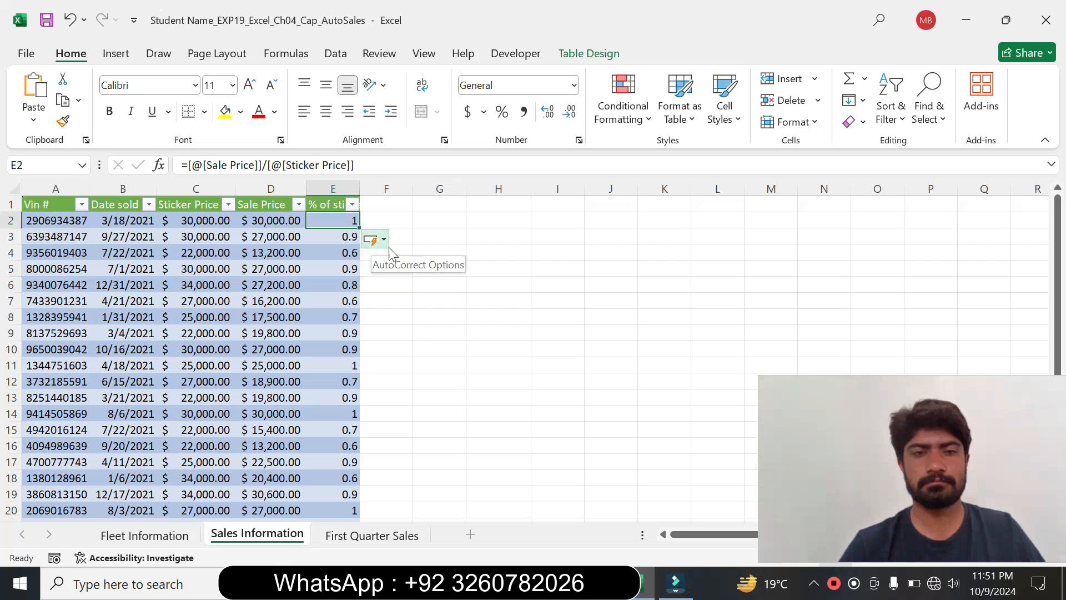
Step: Switch to Word and reset the step 11 instruction to font size 9 with no highlight color
{"action": "left_click", "coordinate": [605, 583]}
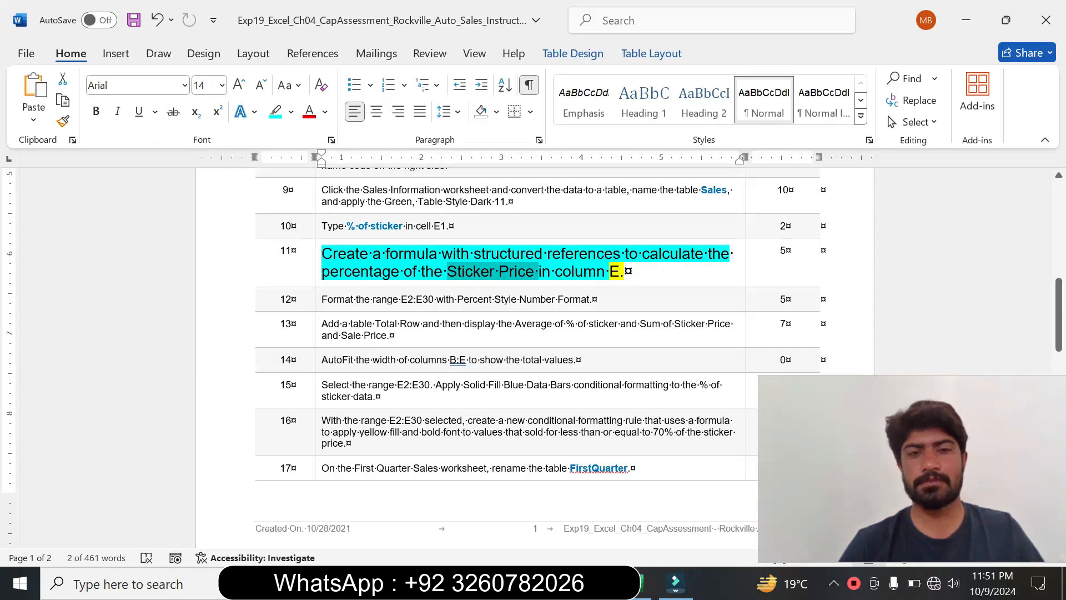
{"action": "left_click", "coordinate": [317, 274]}
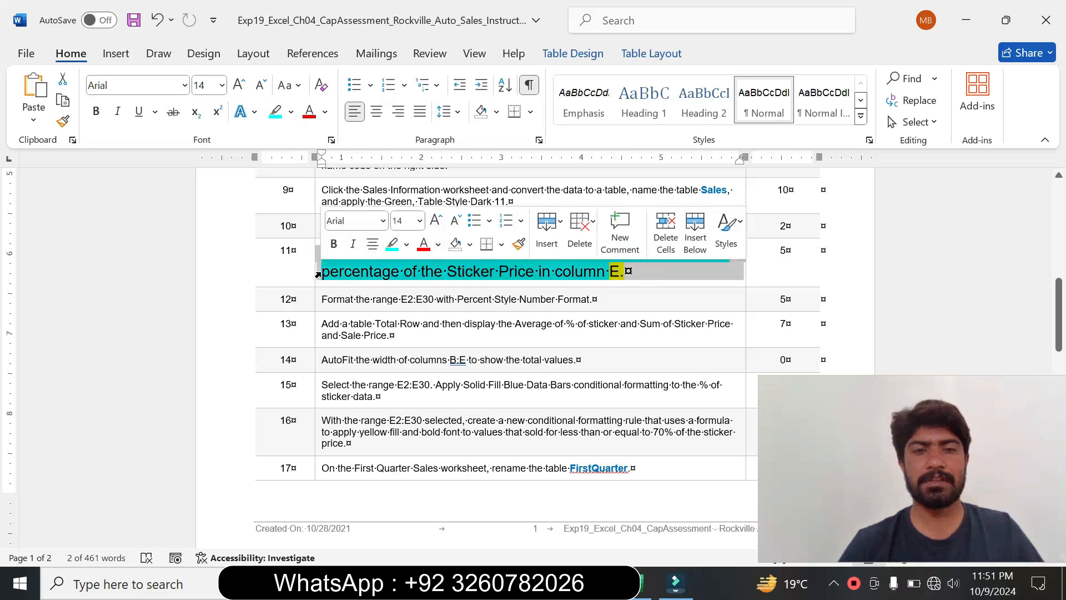
{"action": "left_click", "coordinate": [419, 221]}
{"action": "left_click", "coordinate": [403, 262]}
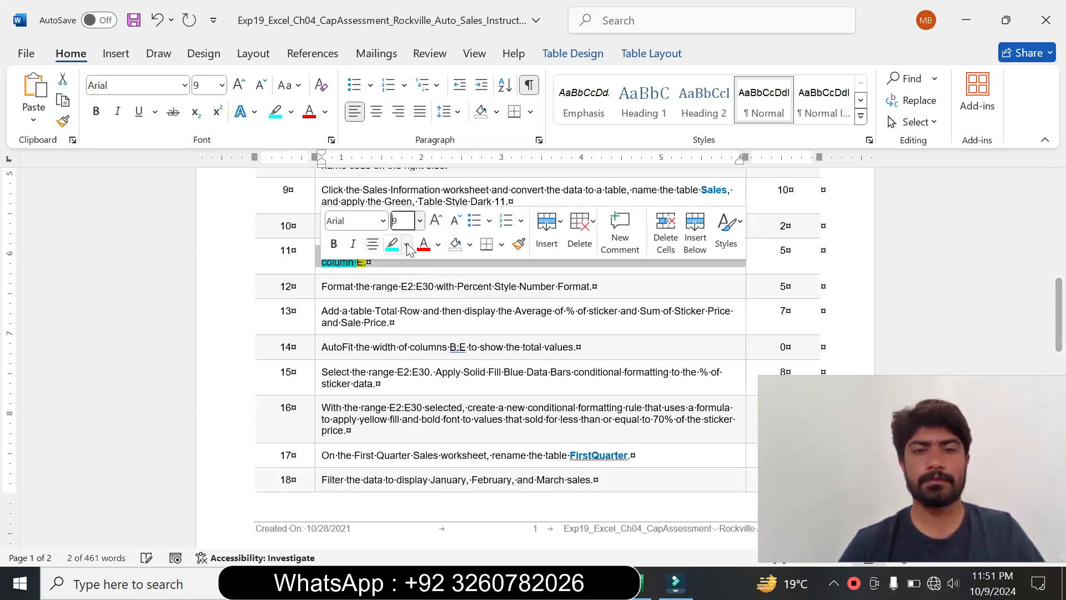
{"action": "left_click", "coordinate": [407, 244]}
{"action": "left_click", "coordinate": [433, 378]}
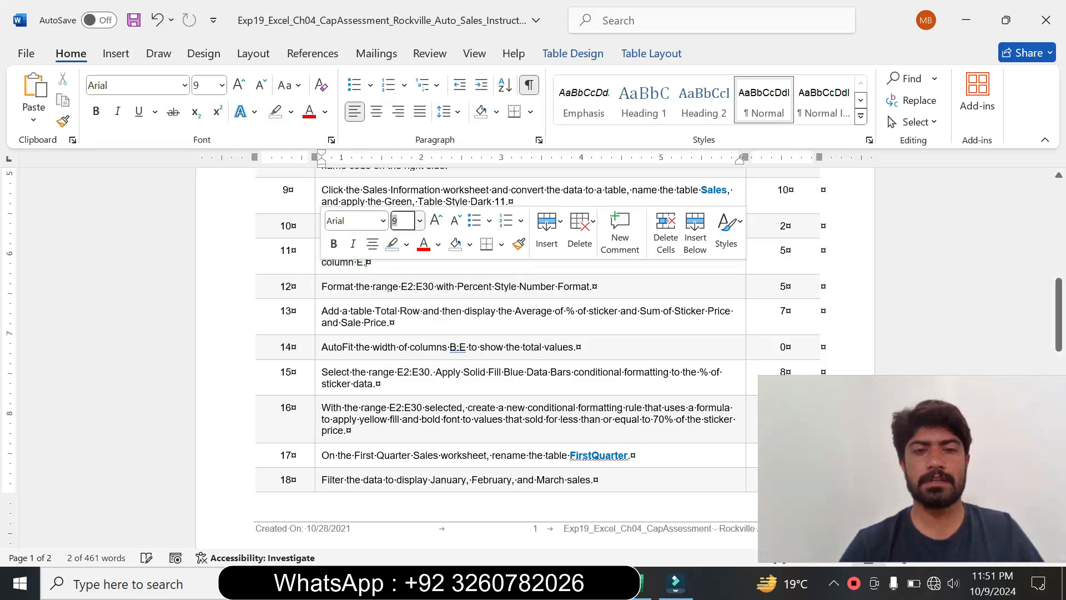
Step: Format the step 12 instruction with font size 14 and a turquoise highlight
{"action": "left_click", "coordinate": [315, 287]}
{"action": "left_click", "coordinate": [418, 239]}
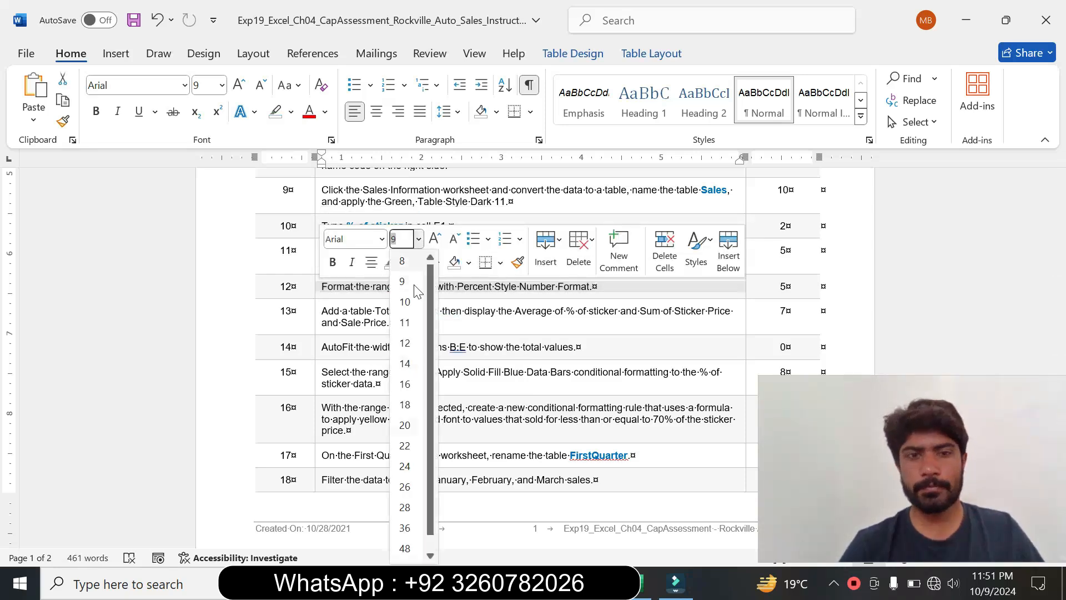
{"action": "left_click", "coordinate": [403, 333]}
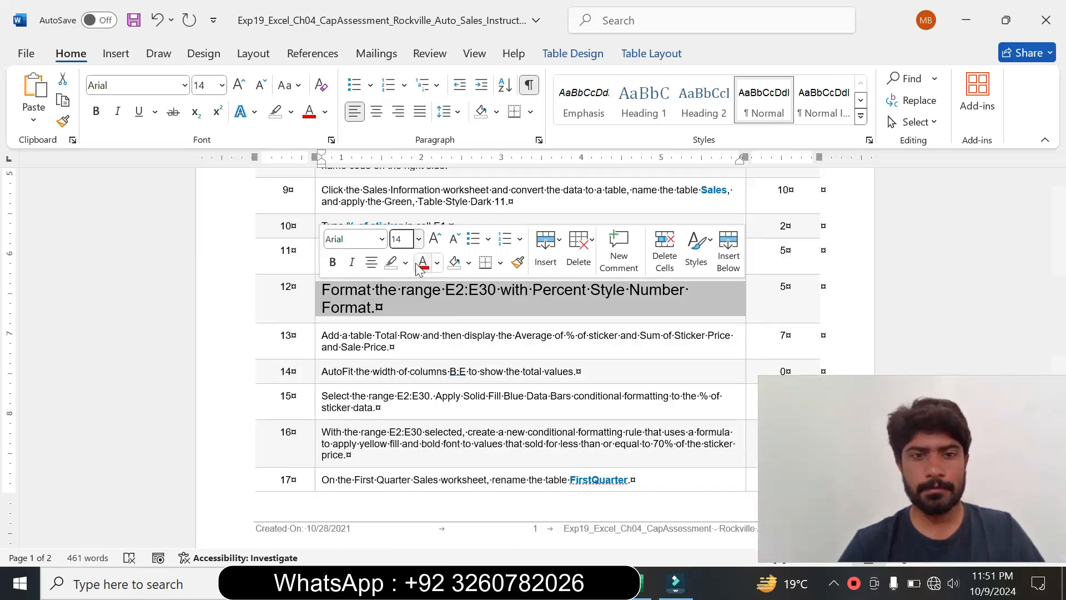
{"action": "left_click", "coordinate": [406, 262]}
{"action": "left_click", "coordinate": [446, 322]}
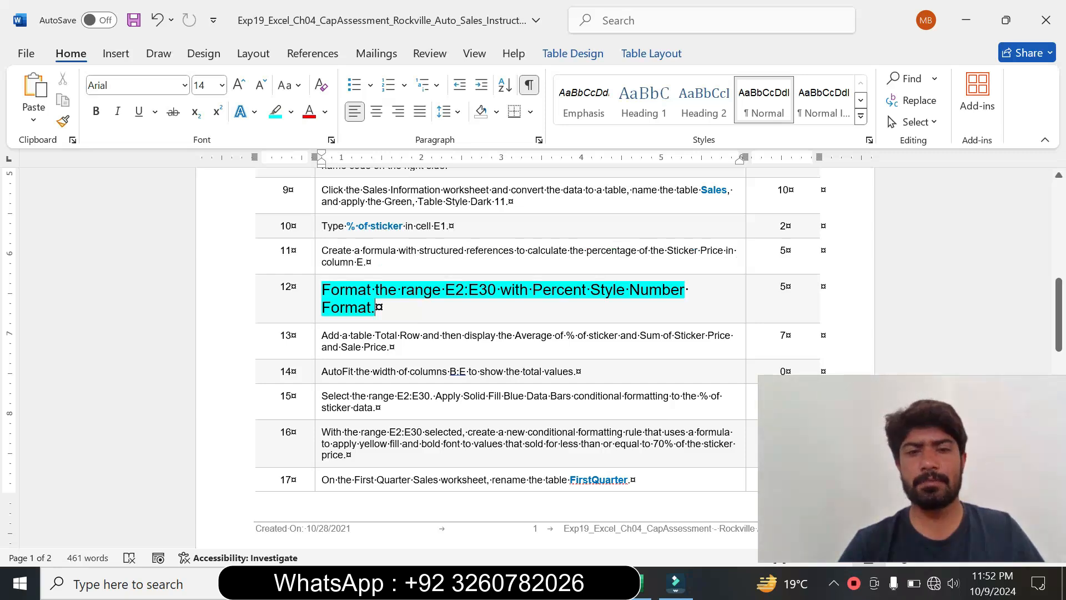
Step: Copy the reference E2:E30 from step 12, switch to Excel, and format that range on Sales Information with Percent Style
{"action": "left_click_drag", "start_coordinate": [445, 290], "coordinate": [496, 302]}
{"action": "key", "text": "ctrl+c"}
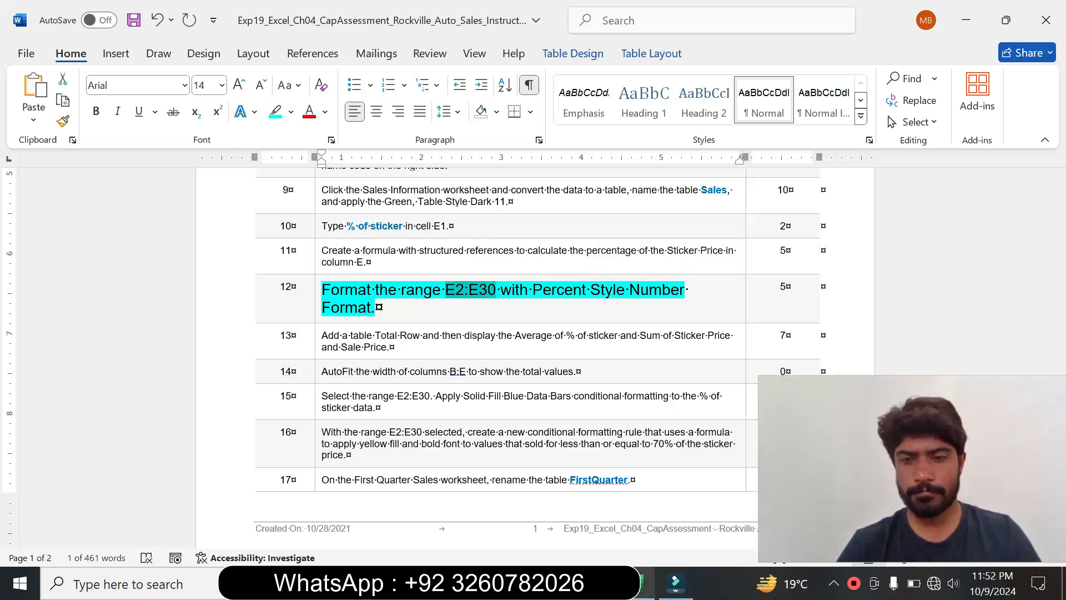
{"action": "left_click", "coordinate": [645, 583]}
{"action": "left_click", "coordinate": [33, 165]}
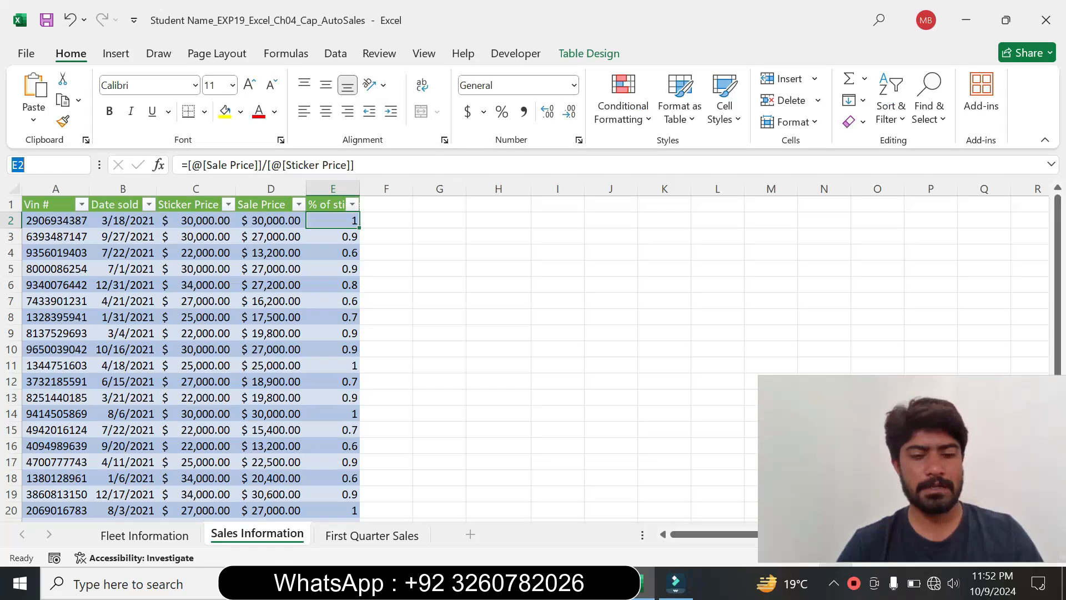
{"action": "key", "text": "ctrl+v"}
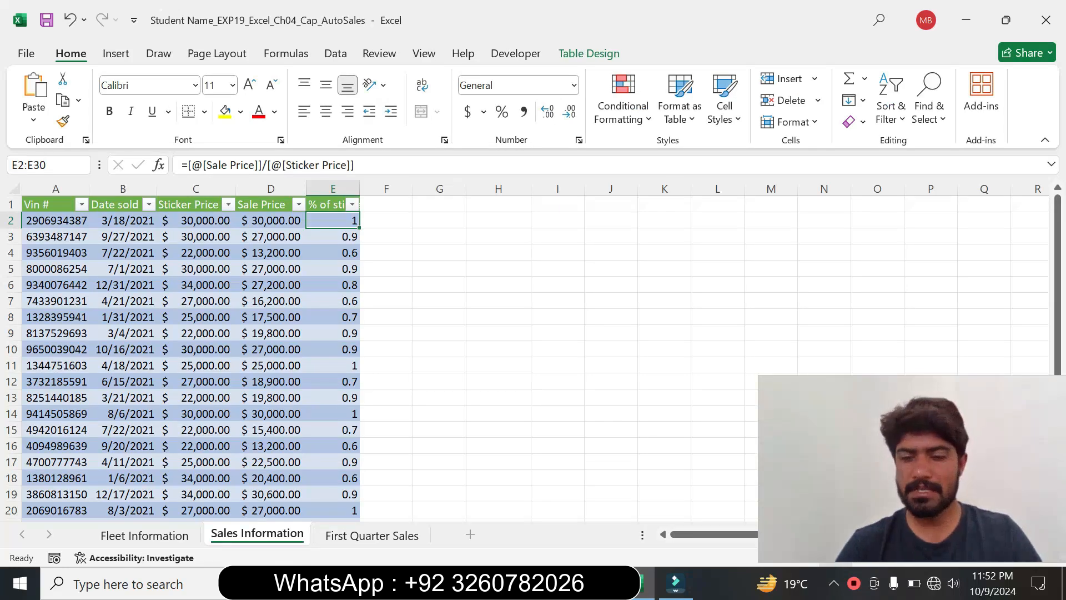
{"action": "key", "text": "Return"}
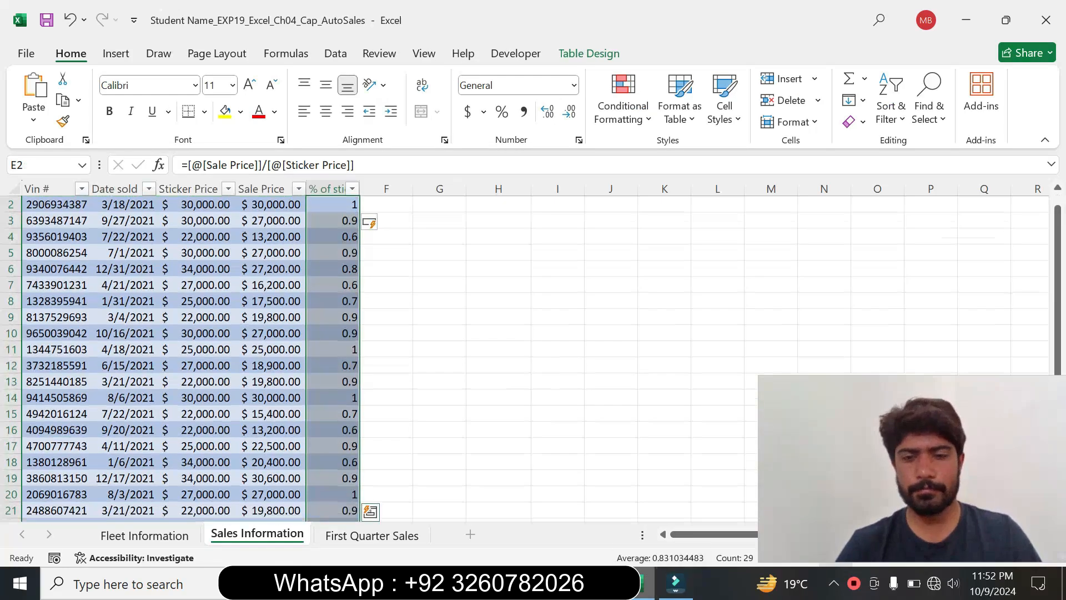
{"action": "left_click", "coordinate": [596, 583]}
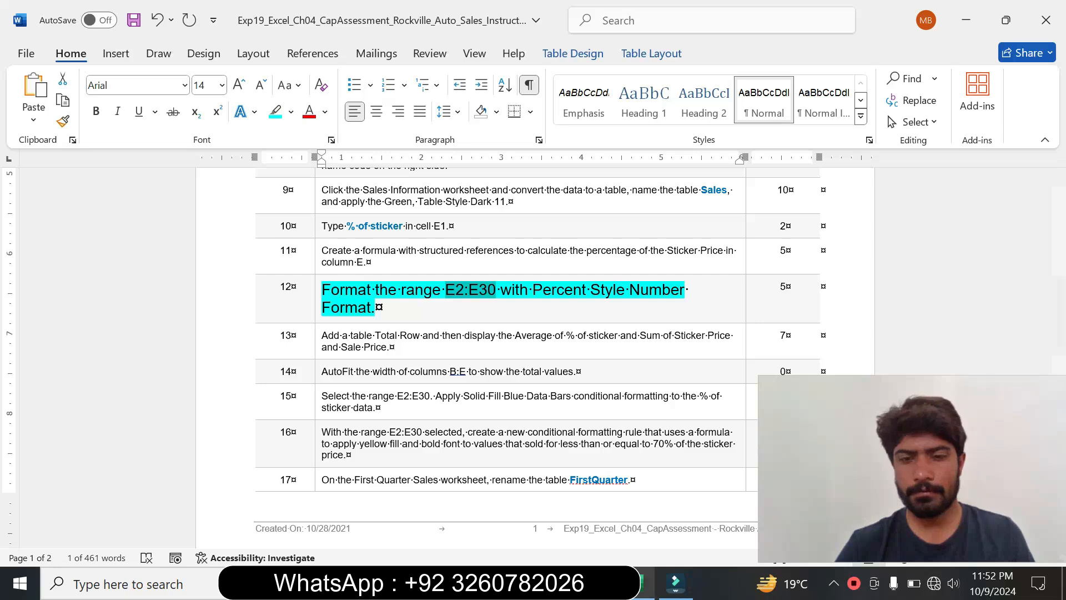
{"action": "left_click", "coordinate": [644, 582]}
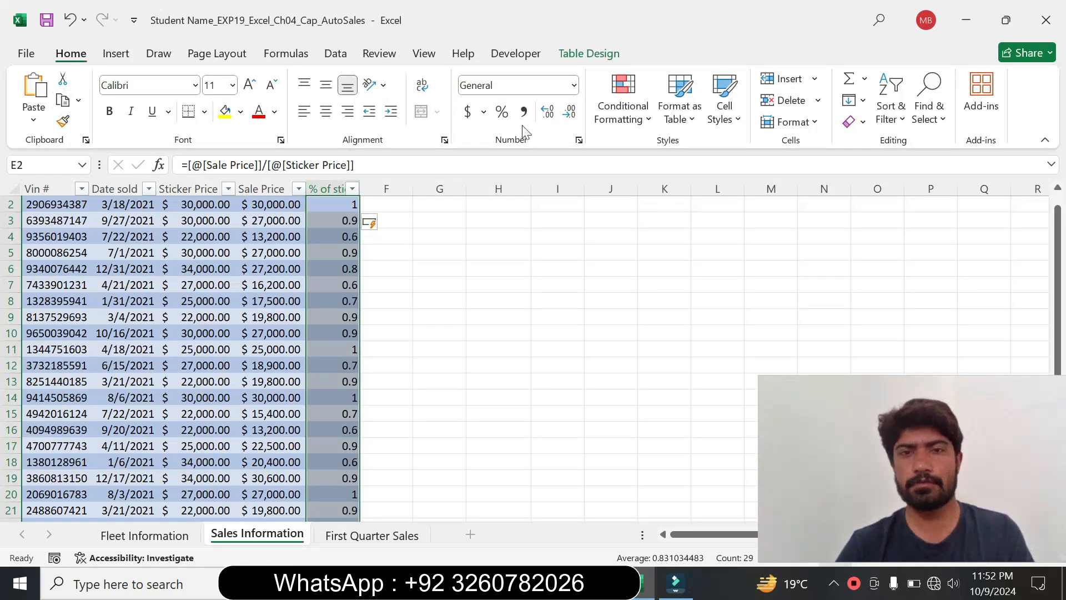
{"action": "left_click", "coordinate": [502, 113]}
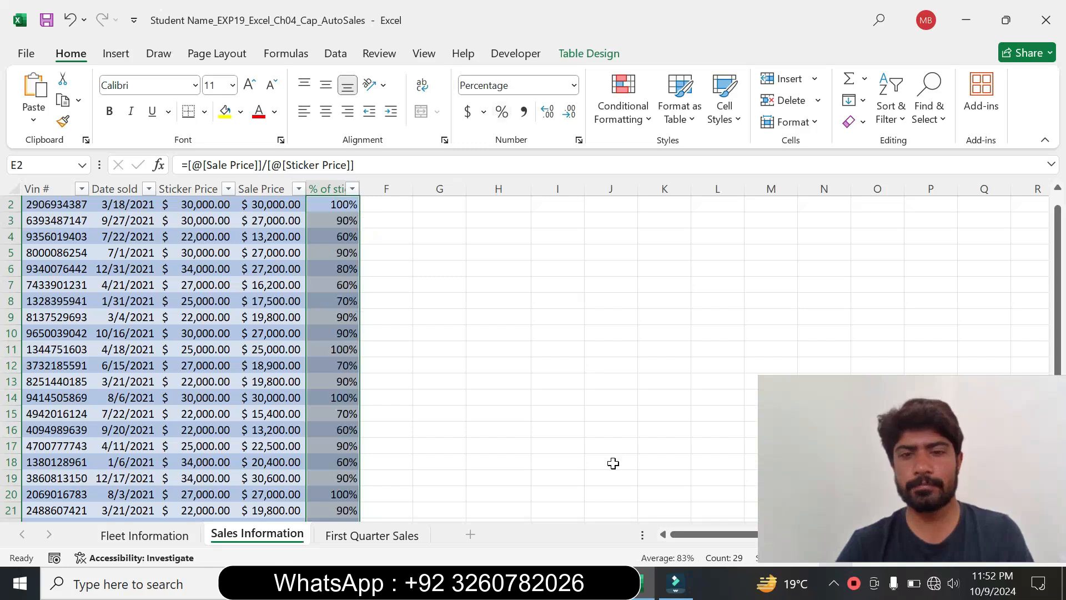
Step: Try the Number category with 0 decimal places on the range E2:E30 of Sales Information, and undo it
{"action": "left_click", "coordinate": [602, 581]}
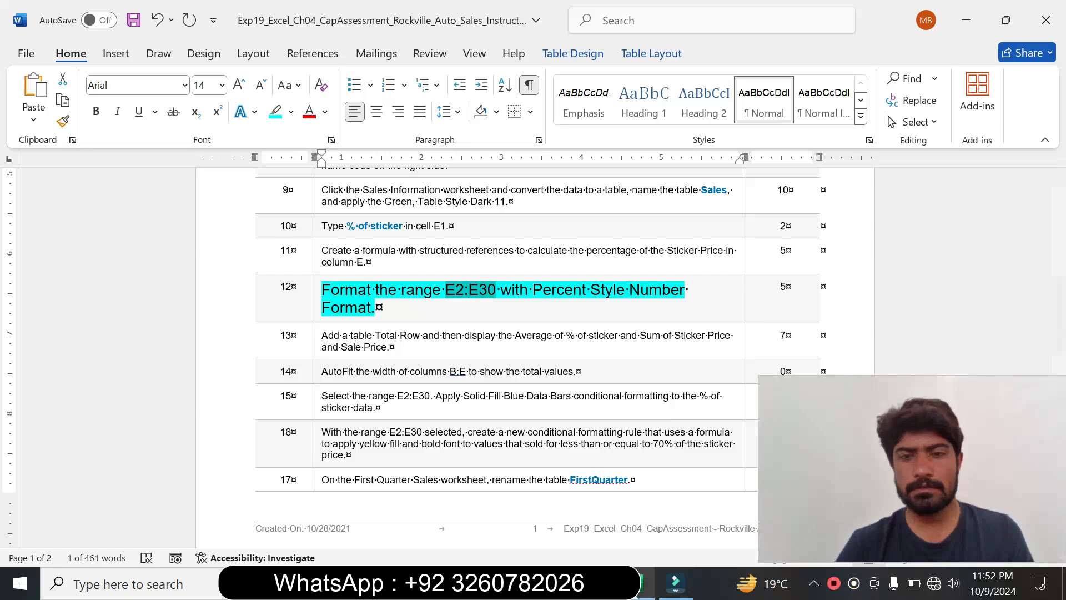
{"action": "left_click", "coordinate": [636, 582]}
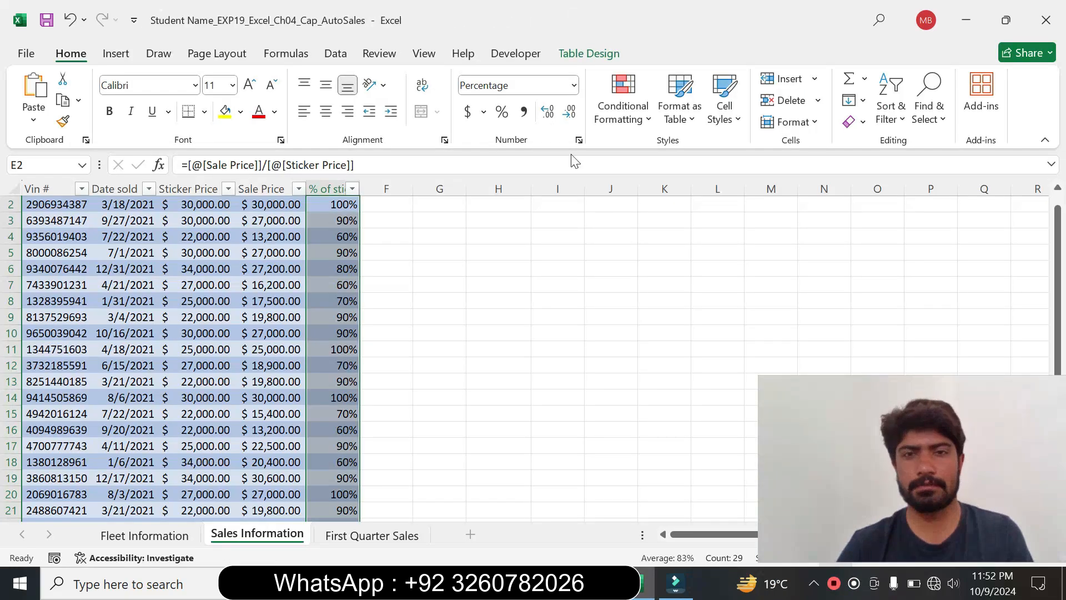
{"action": "left_click", "coordinate": [578, 140]}
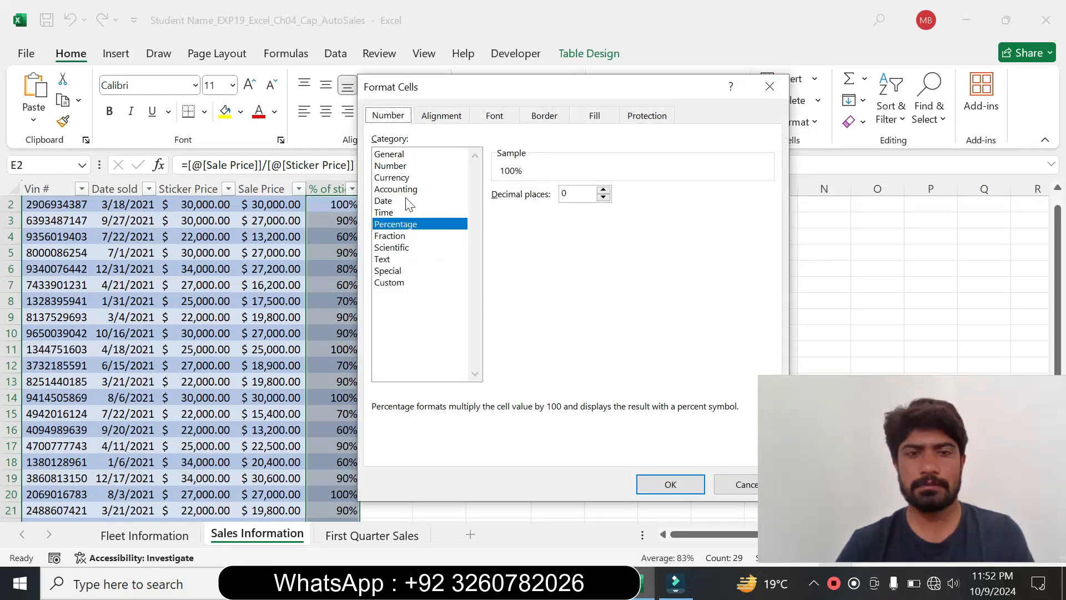
{"action": "left_click", "coordinate": [402, 169]}
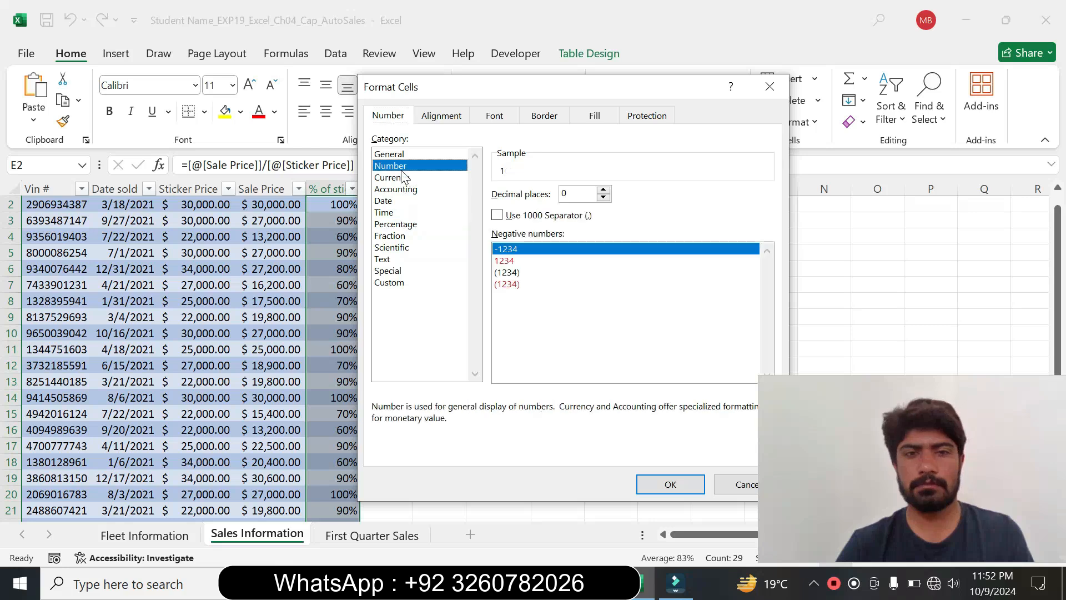
{"action": "left_click", "coordinate": [670, 484]}
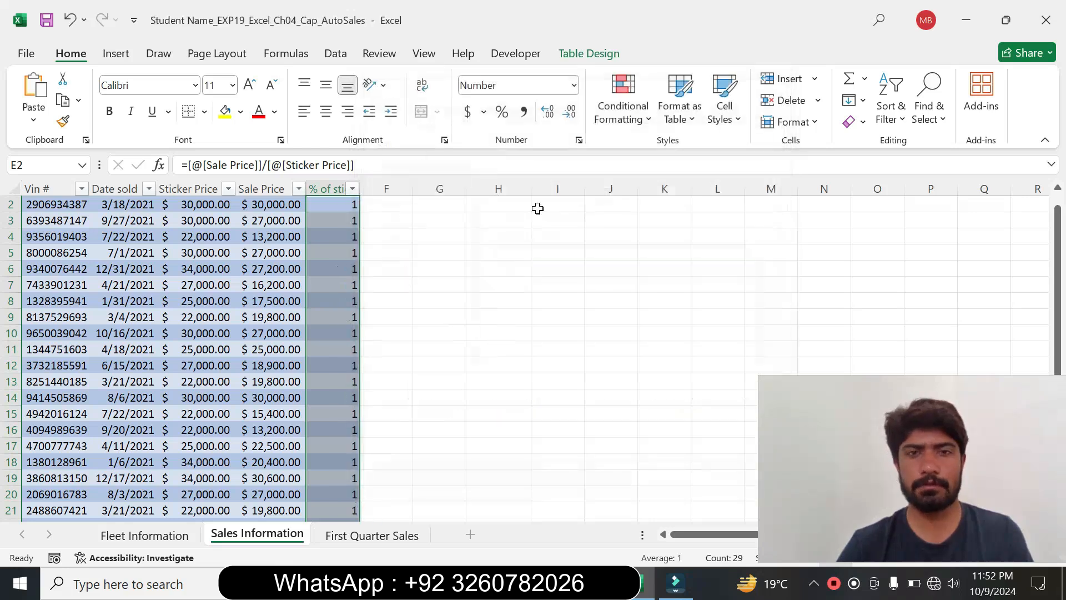
{"action": "key", "text": "ctrl+z"}
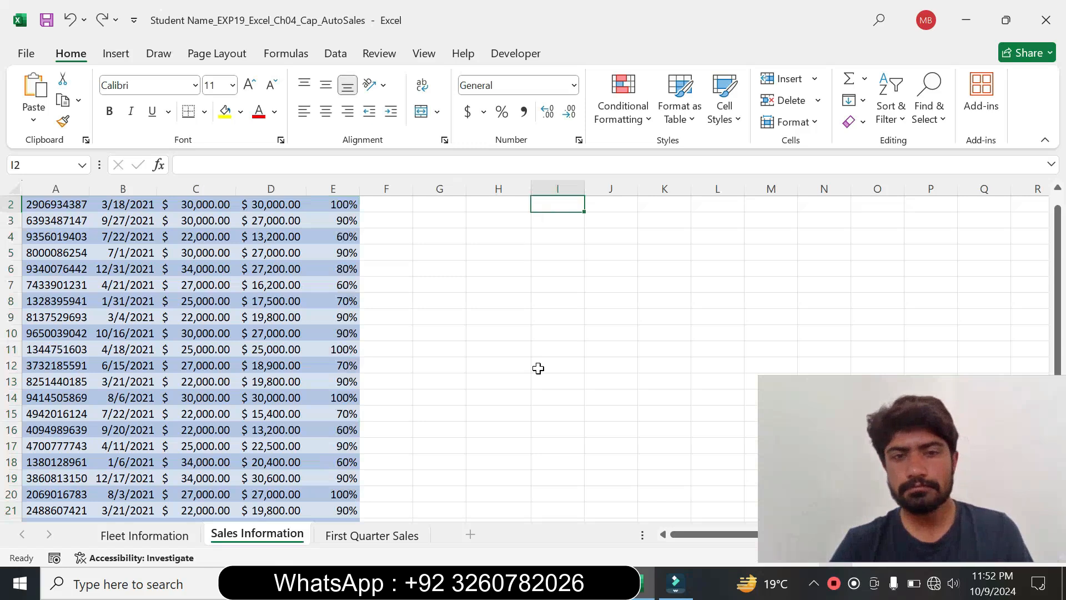
Step: Switch to Word and reset the step 12 instruction to font size 9 with no highlight color
{"action": "key", "text": "alt+Tab"}
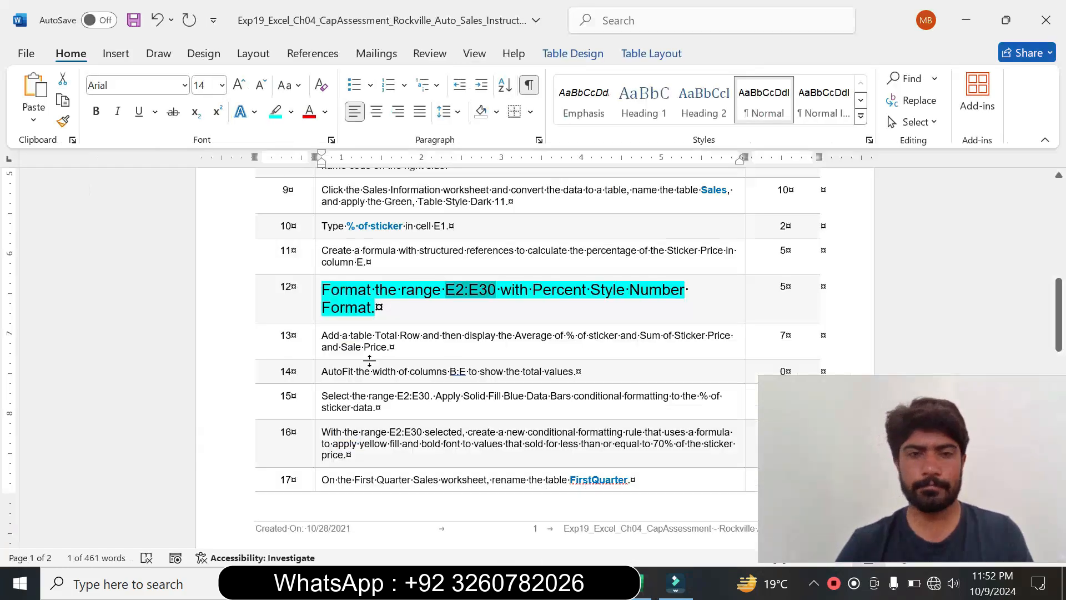
{"action": "left_click", "coordinate": [314, 320]}
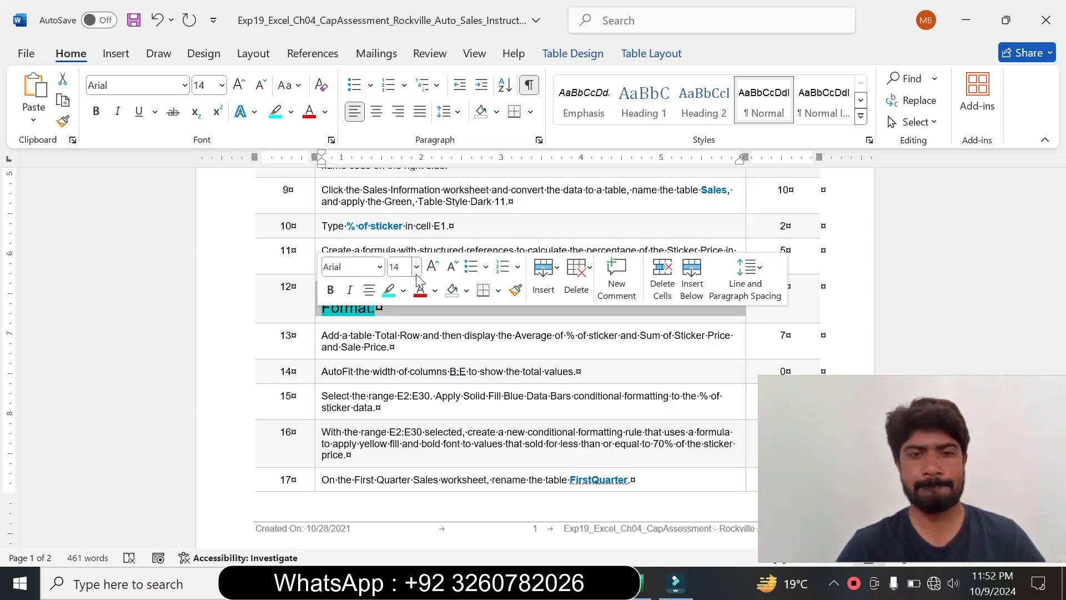
{"action": "left_click", "coordinate": [416, 268]}
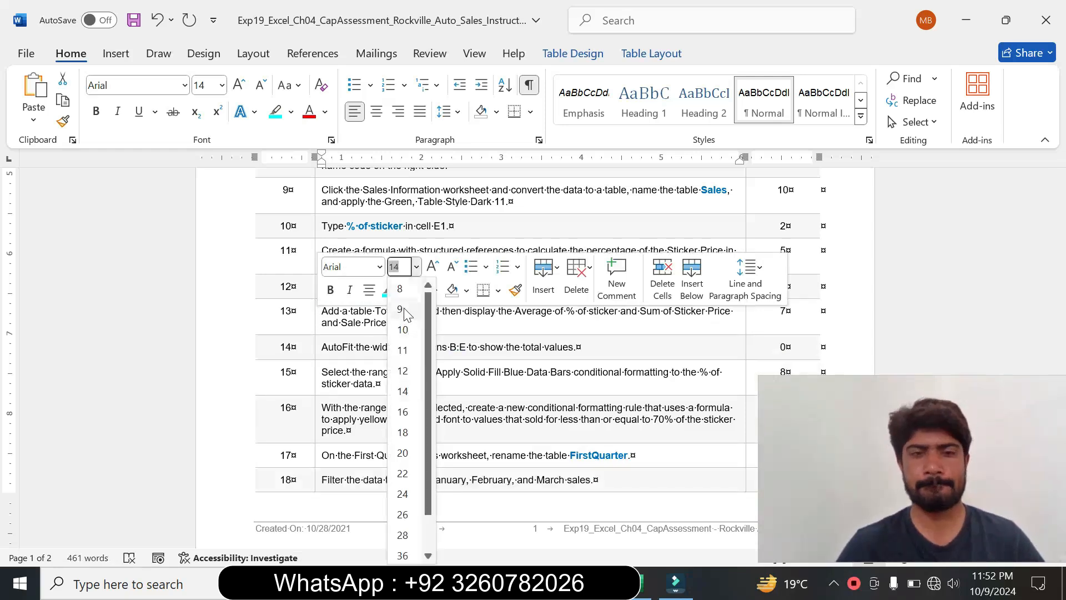
{"action": "left_click", "coordinate": [403, 309]}
{"action": "left_click", "coordinate": [403, 290]}
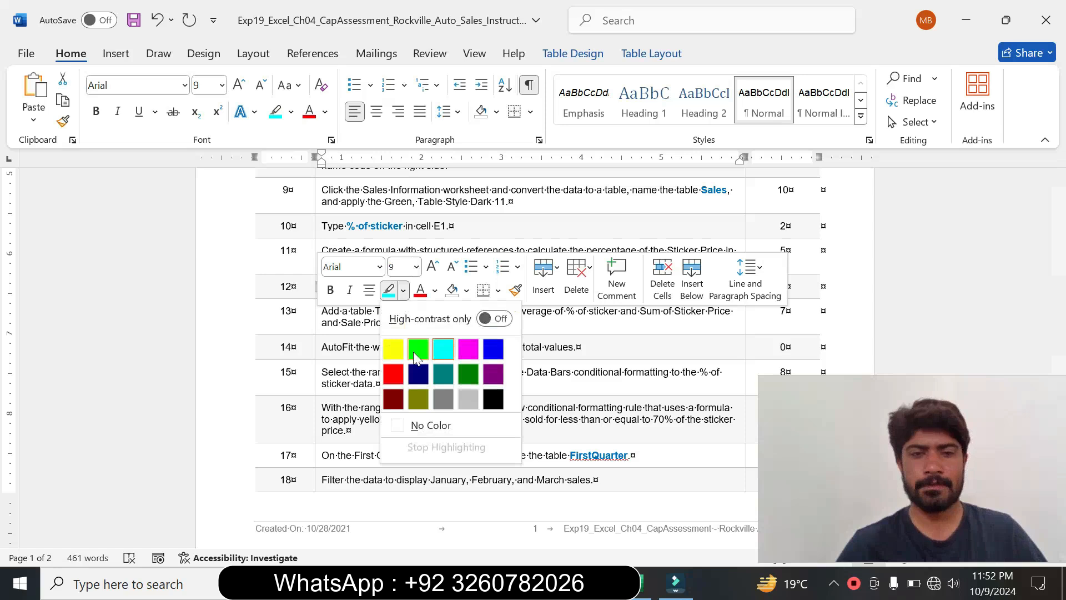
{"action": "left_click", "coordinate": [428, 423]}
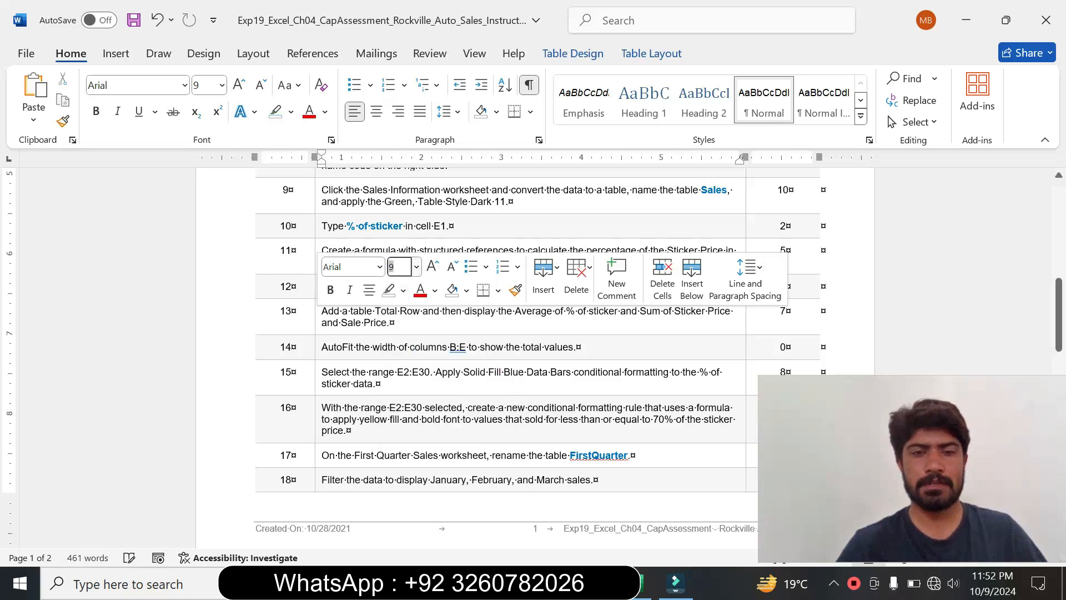
Step: Format the step 13 instruction with font size 14 and a turquoise highlight
{"action": "left_click", "coordinate": [315, 332]}
{"action": "left_click", "coordinate": [417, 278]}
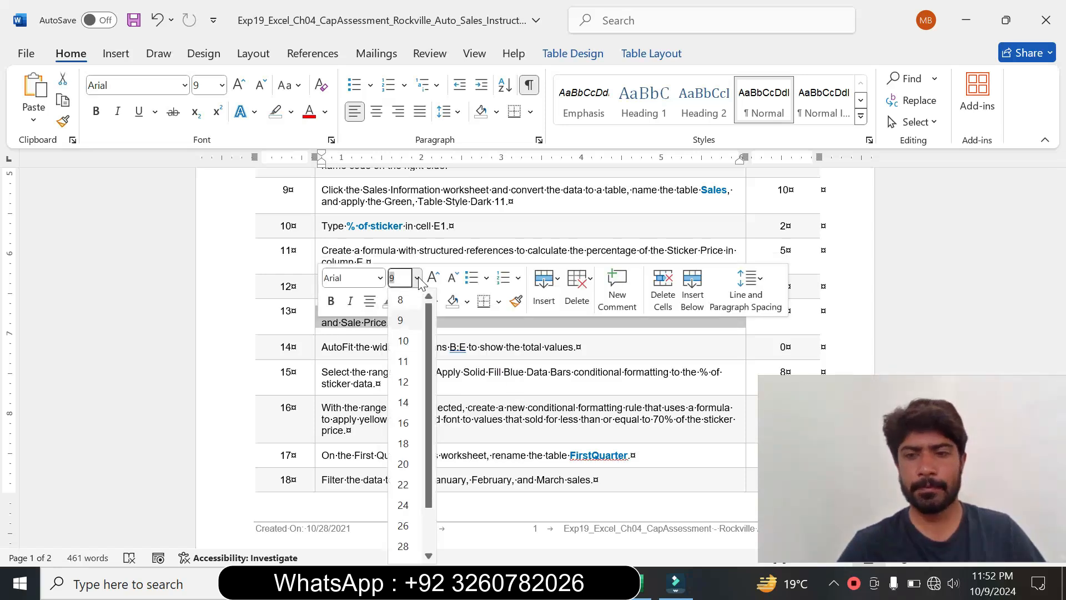
{"action": "left_click", "coordinate": [403, 402]}
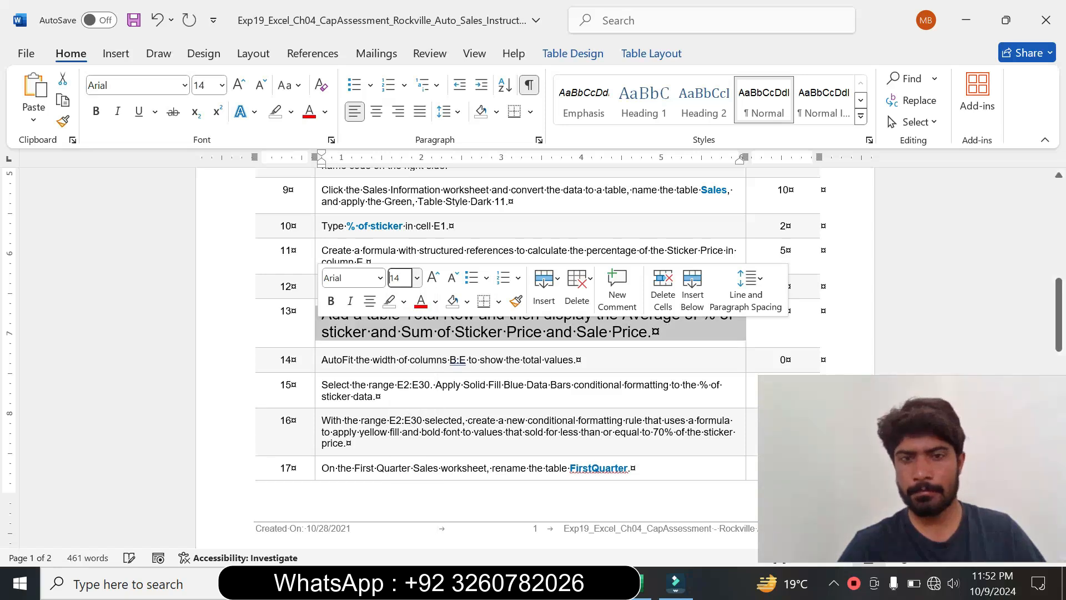
{"action": "left_click", "coordinate": [403, 301]}
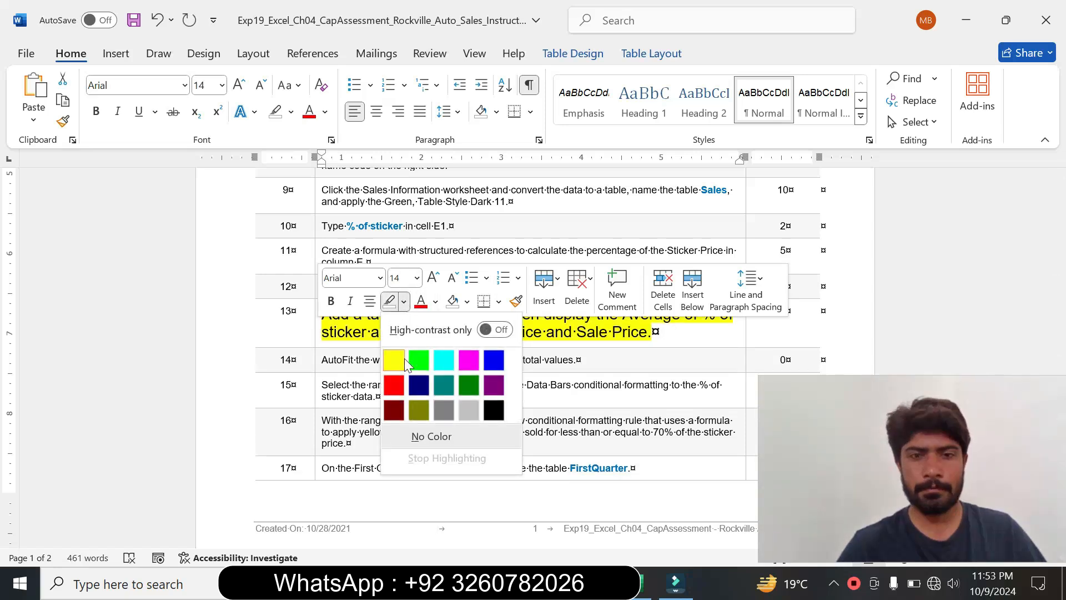
{"action": "left_click", "coordinate": [443, 360]}
Step: Mark the Total Row wording in step 13, switch to Excel, and add a Total Row to the Sales table
{"action": "left_click_drag", "start_coordinate": [1058, 311], "coordinate": [1058, 329]}
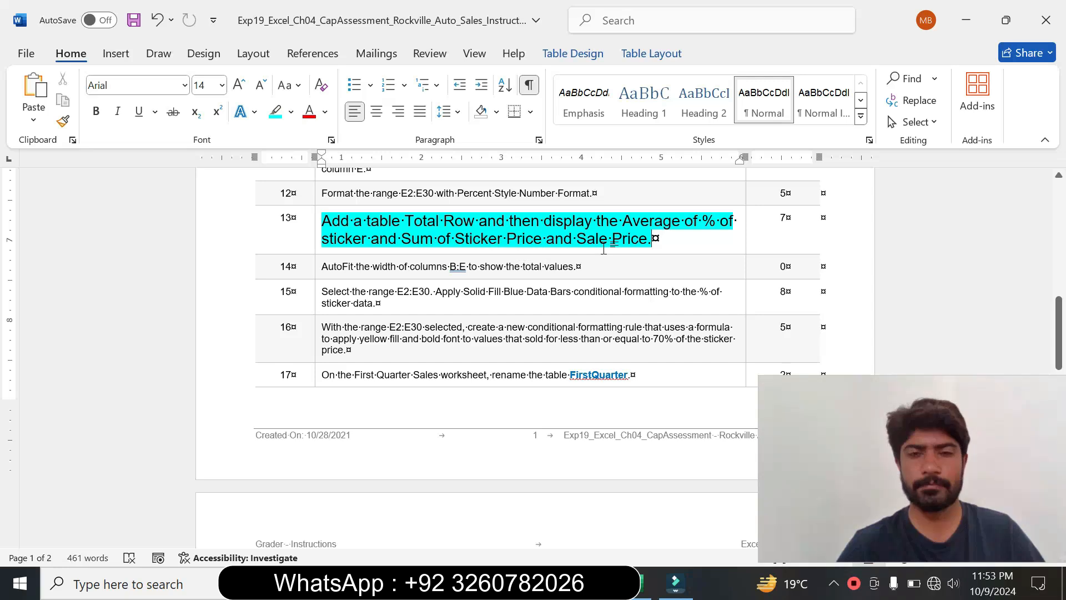
{"action": "left_click_drag", "start_coordinate": [353, 222], "coordinate": [509, 222]}
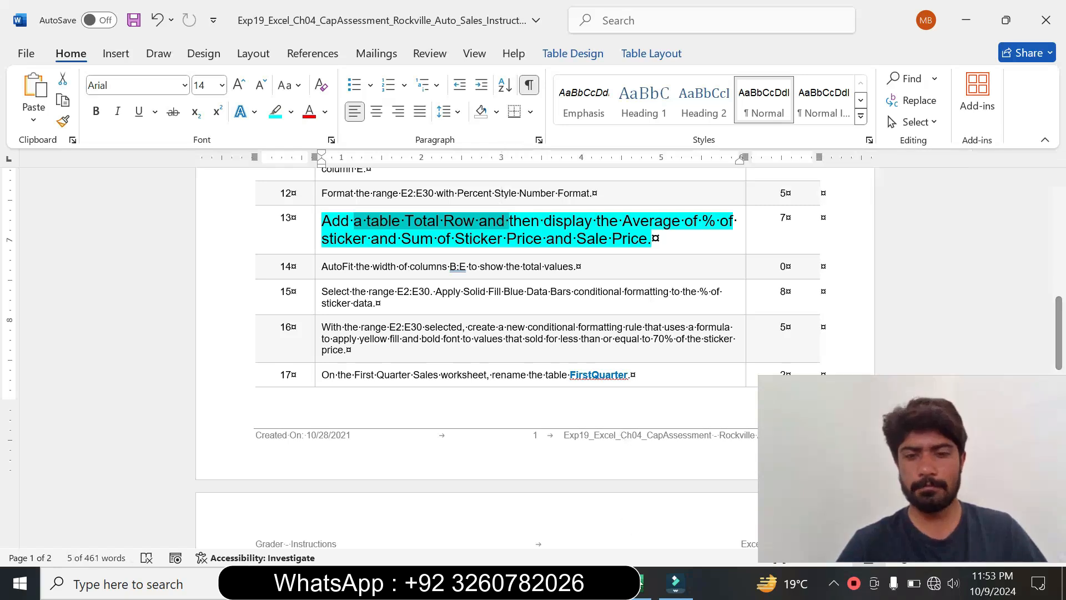
{"action": "left_click", "coordinate": [644, 583]}
{"action": "left_click", "coordinate": [290, 254]}
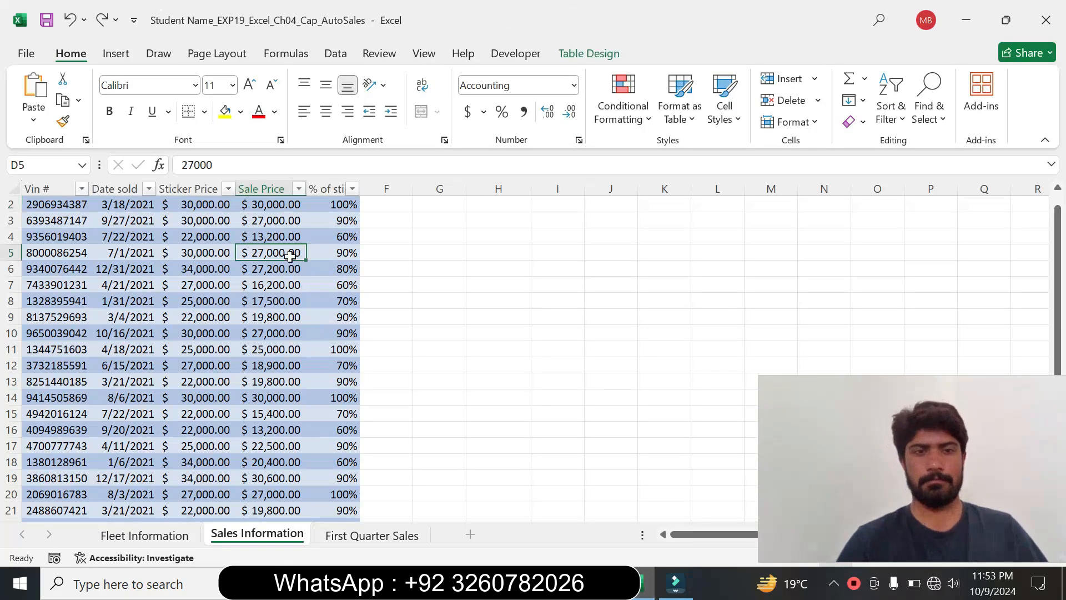
{"action": "left_click", "coordinate": [575, 53]}
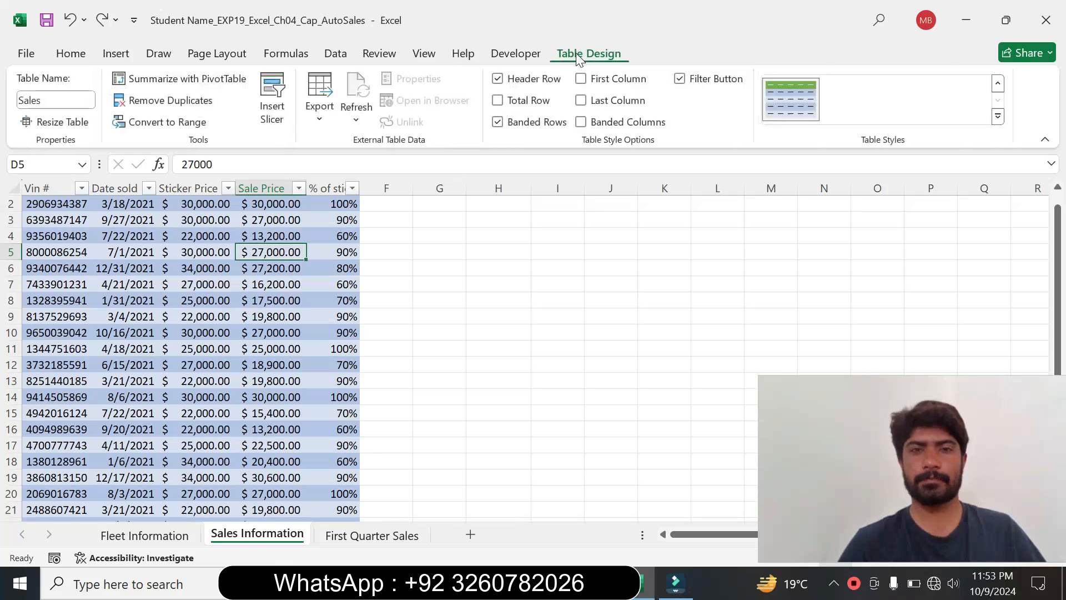
{"action": "left_click", "coordinate": [502, 101]}
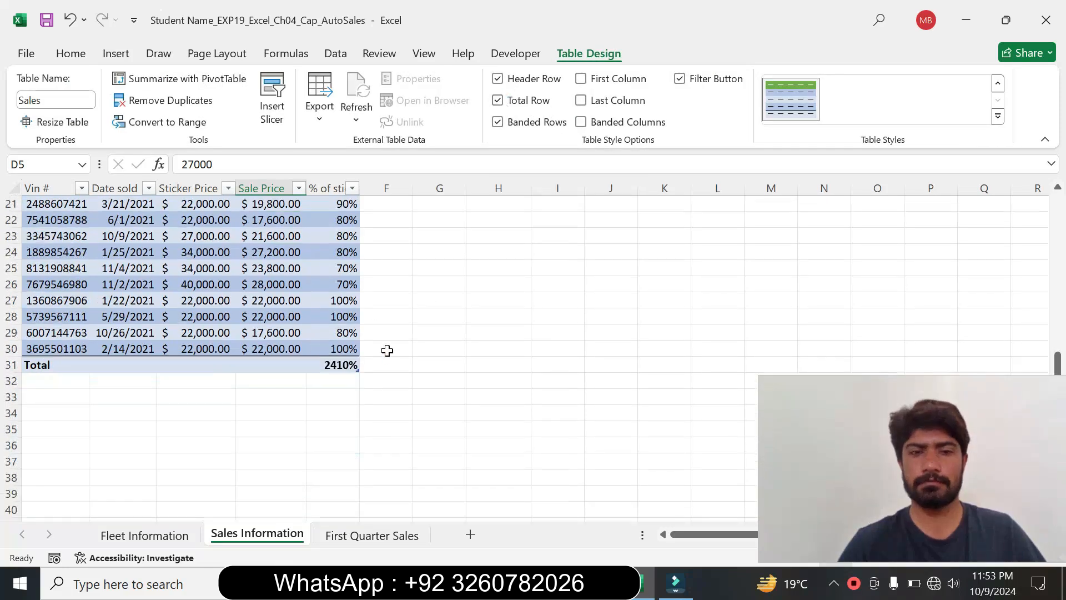
Step: Check the Average wording of step 13 in Word, return to Excel, and set the Sale Price total in D31 to Sum
{"action": "left_click", "coordinate": [331, 366]}
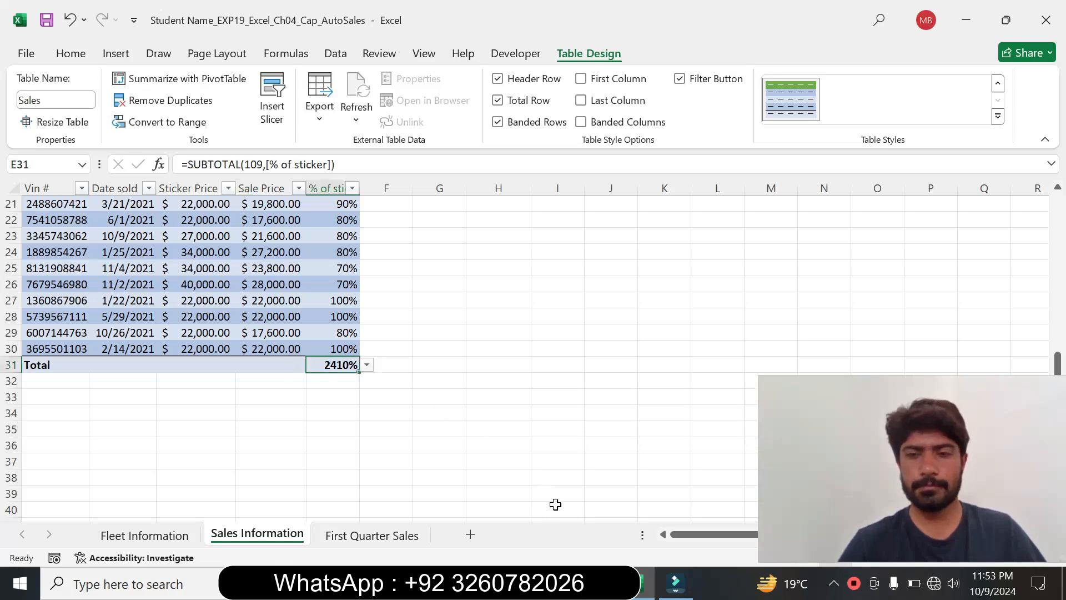
{"action": "key", "text": "alt+Tab"}
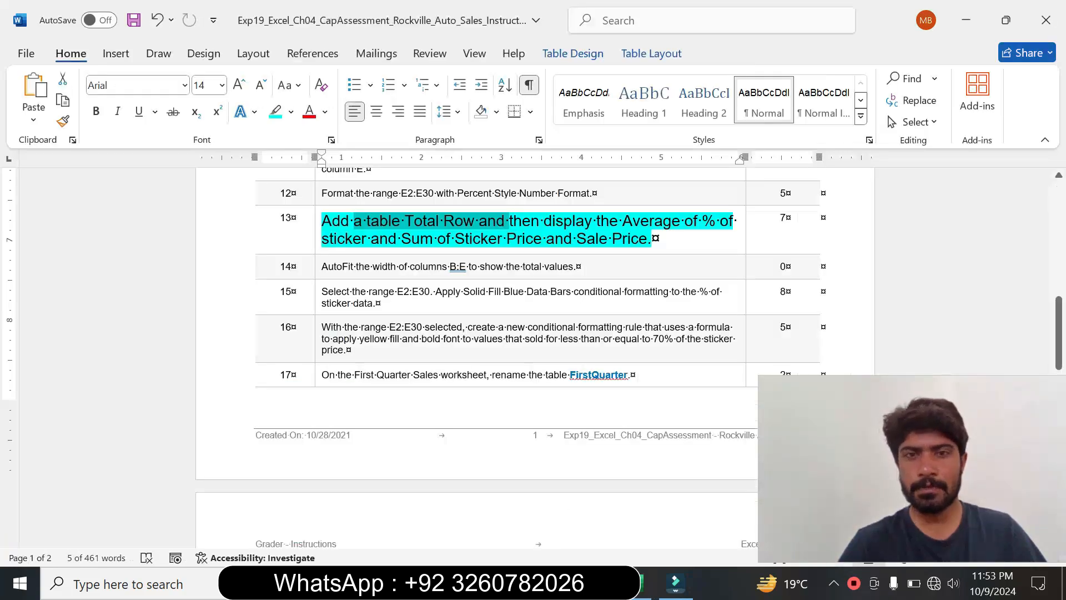
{"action": "left_click_drag", "start_coordinate": [631, 222], "coordinate": [693, 221]}
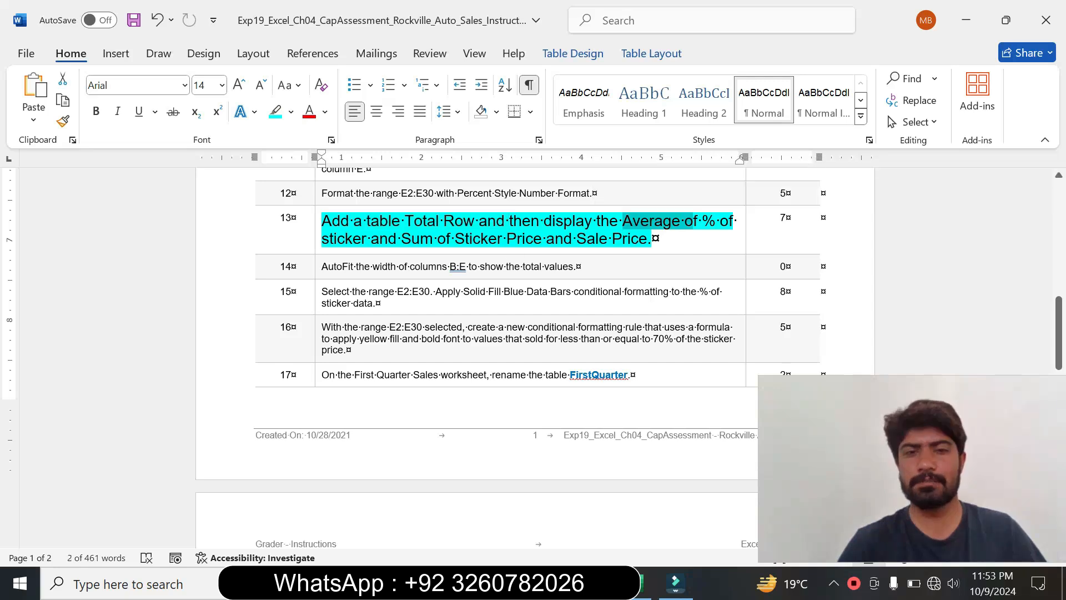
{"action": "key", "text": "alt+Tab"}
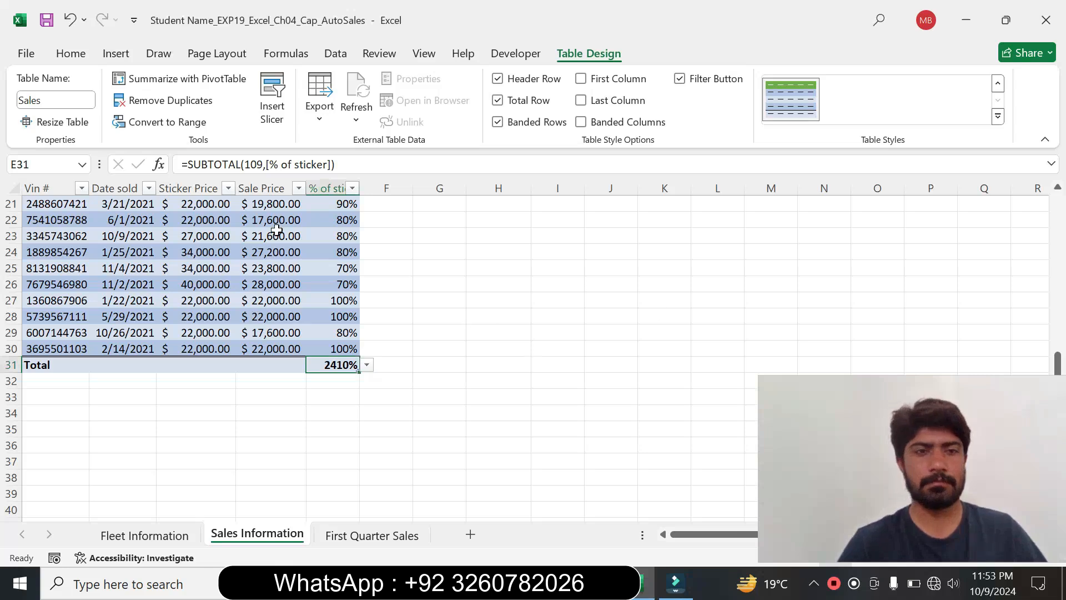
{"action": "left_click", "coordinate": [281, 363]}
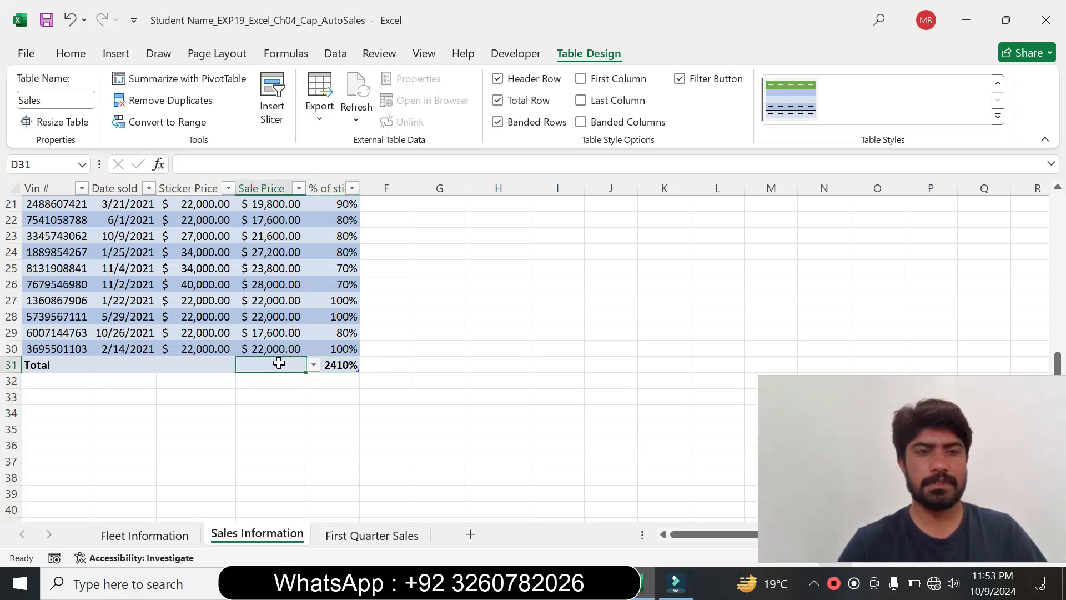
{"action": "left_click", "coordinate": [313, 365]}
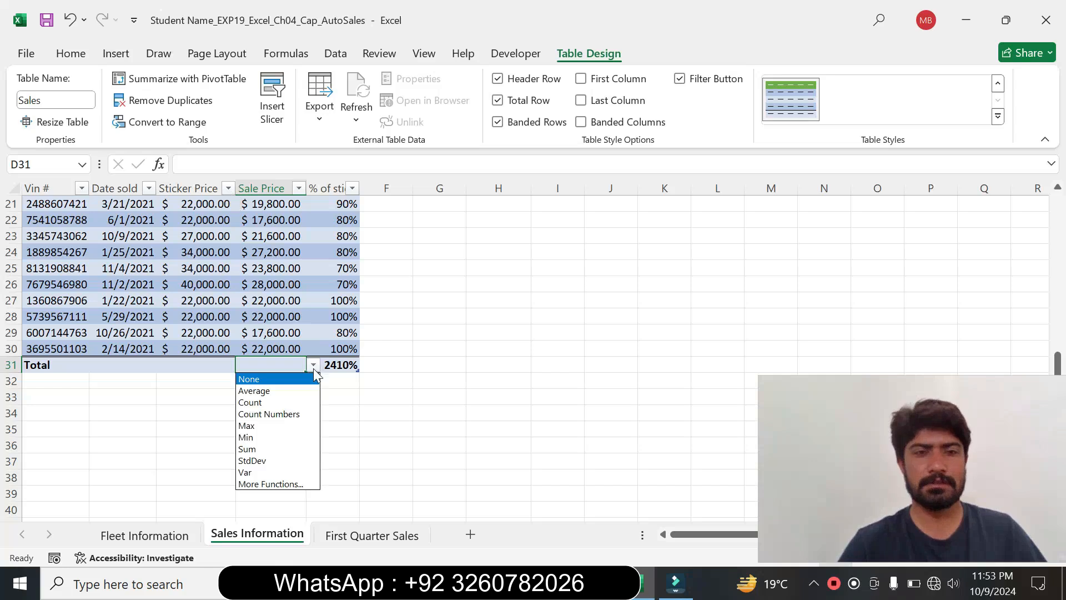
{"action": "left_click", "coordinate": [268, 444]}
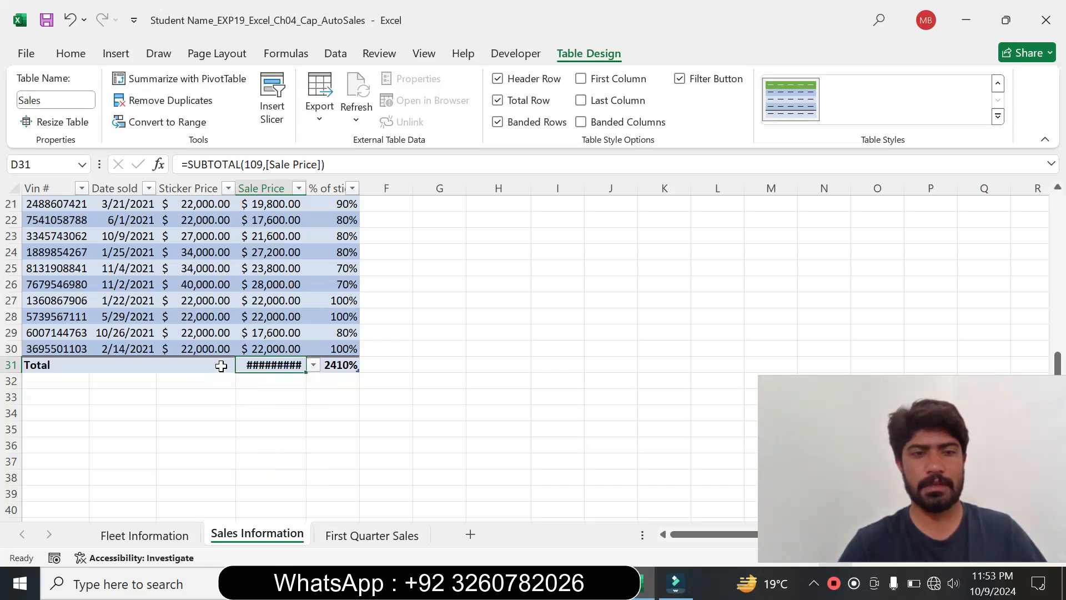
Step: Check the Sticker Price wording of step 13 in Word, return to Excel, and set the Sticker Price total in C31 to Sum
{"action": "key", "text": "alt+Tab"}
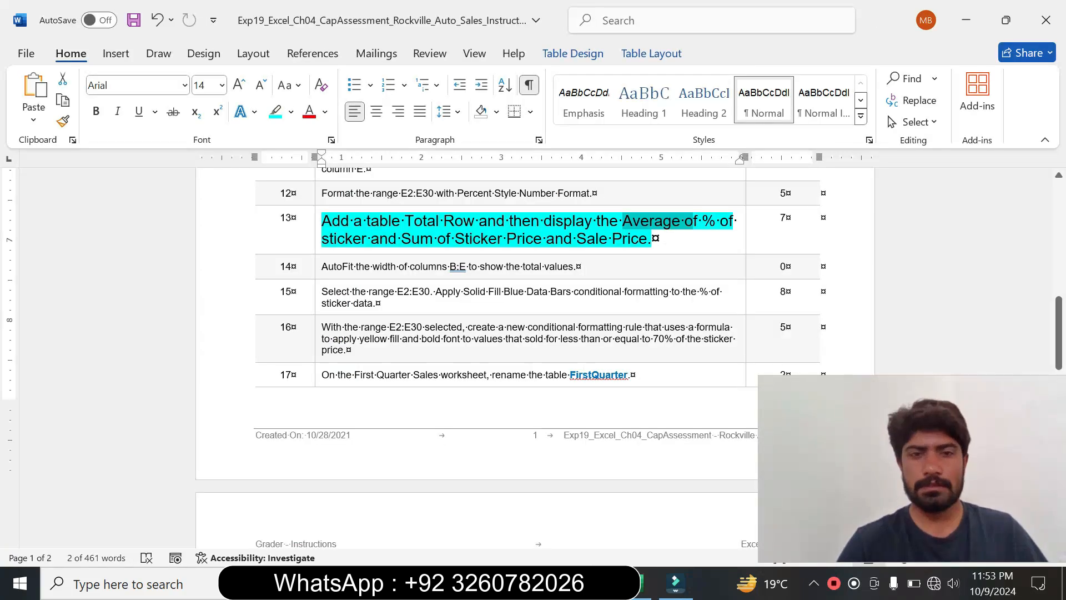
{"action": "left_click_drag", "start_coordinate": [457, 239], "coordinate": [565, 240]}
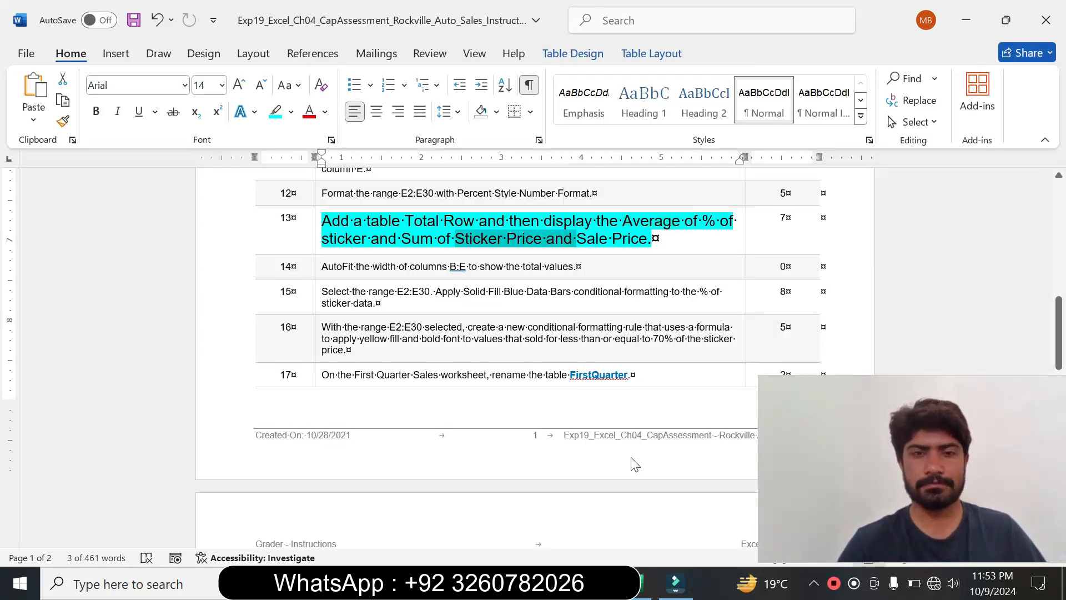
{"action": "left_click", "coordinate": [643, 583]}
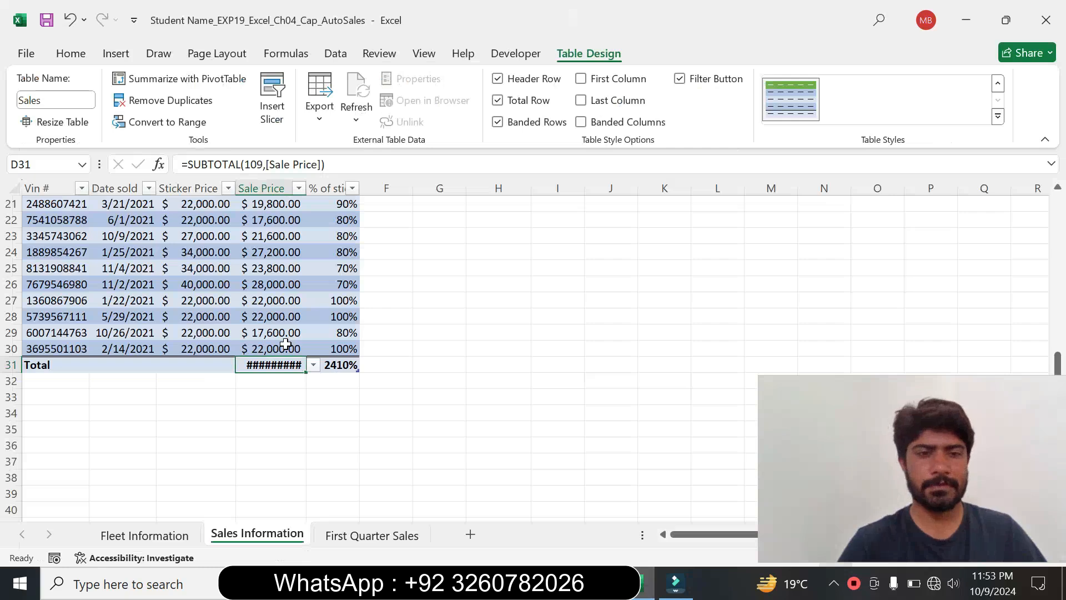
{"action": "left_click", "coordinate": [207, 365]}
{"action": "left_click", "coordinate": [242, 365]}
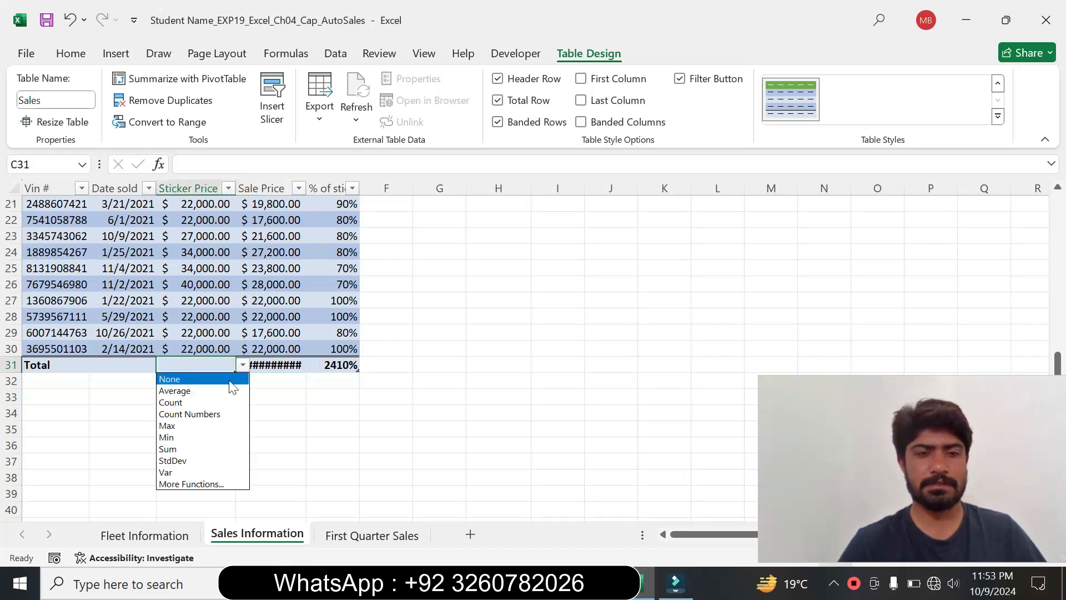
{"action": "left_click", "coordinate": [185, 450]}
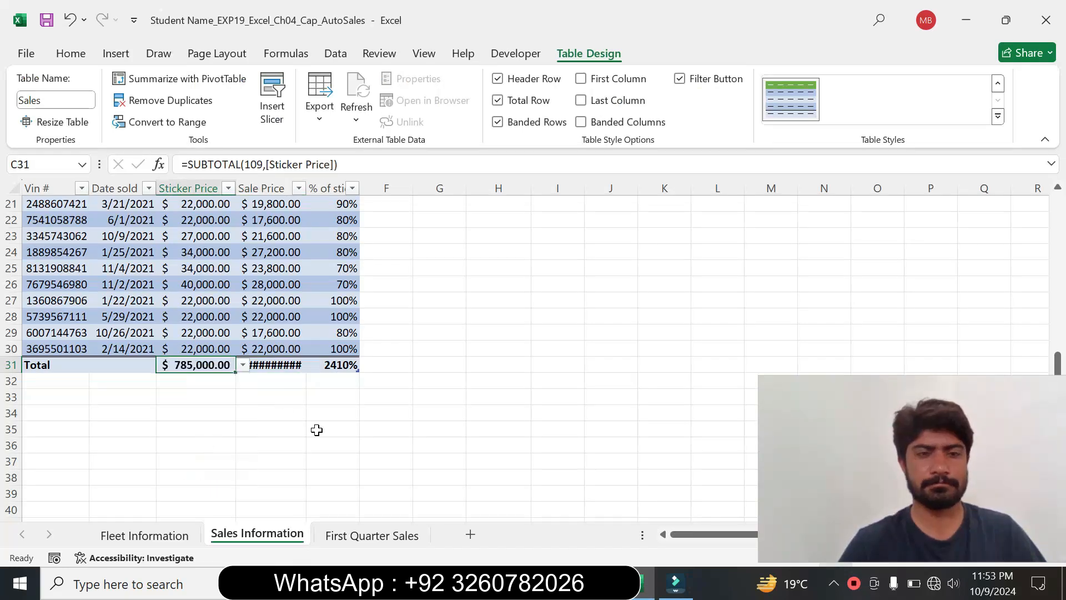
Step: Switch to Word and reset the step 13 instruction to font size 9 with no highlight color
{"action": "key", "text": "alt+Tab"}
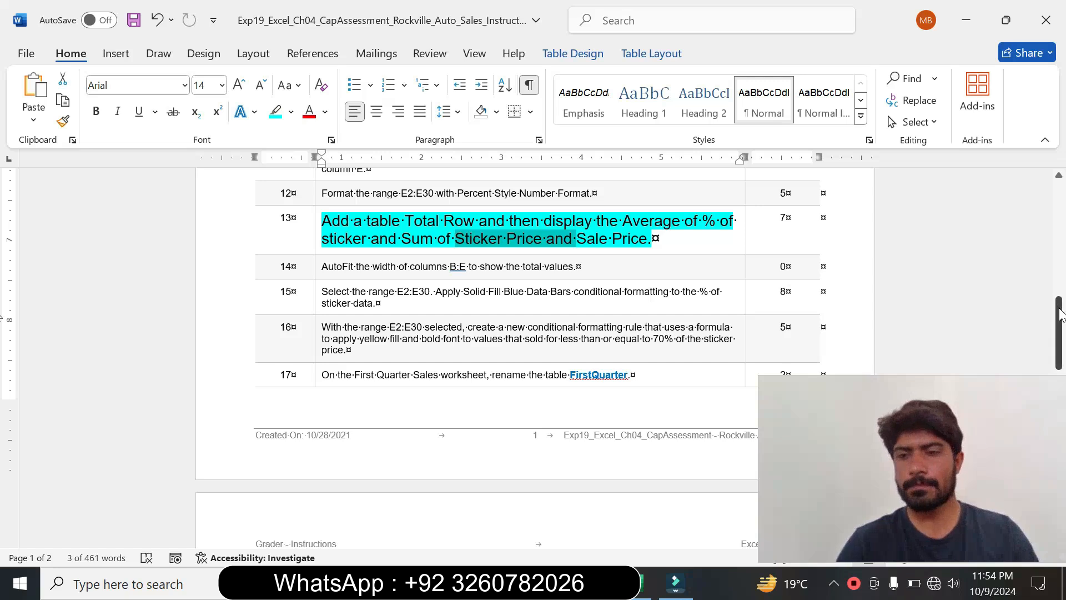
{"action": "left_click_drag", "start_coordinate": [1060, 321], "coordinate": [1060, 321]}
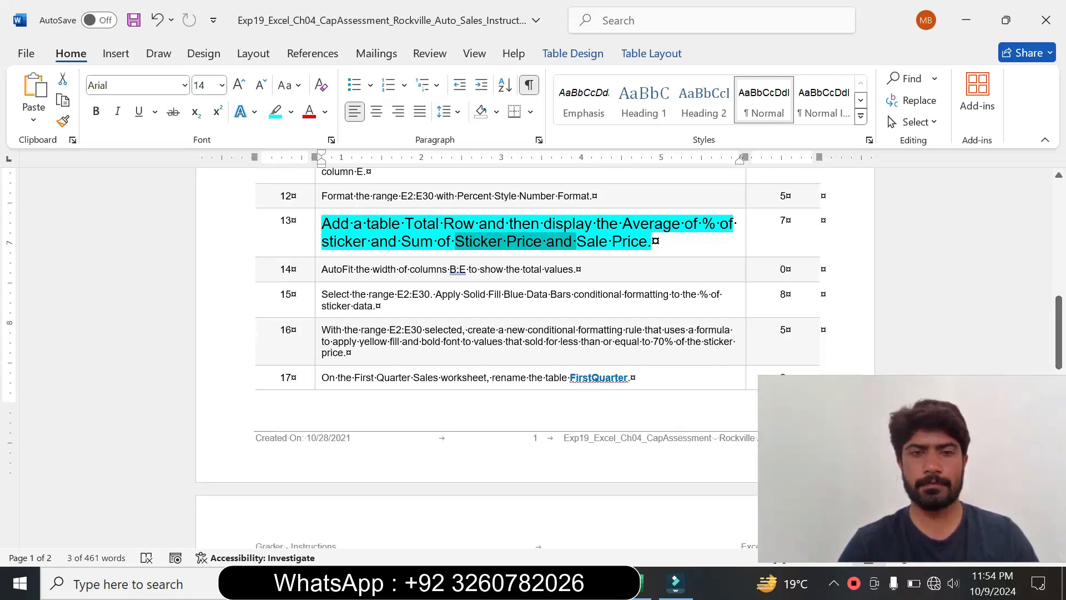
{"action": "left_click", "coordinate": [316, 248]}
{"action": "left_click", "coordinate": [419, 195]}
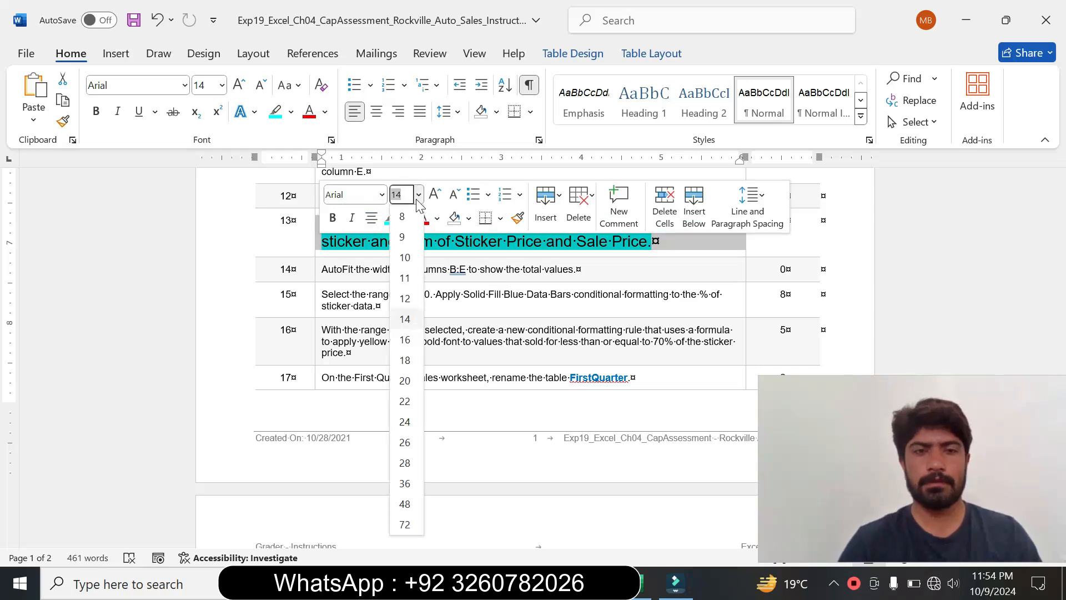
{"action": "left_click", "coordinate": [403, 237]}
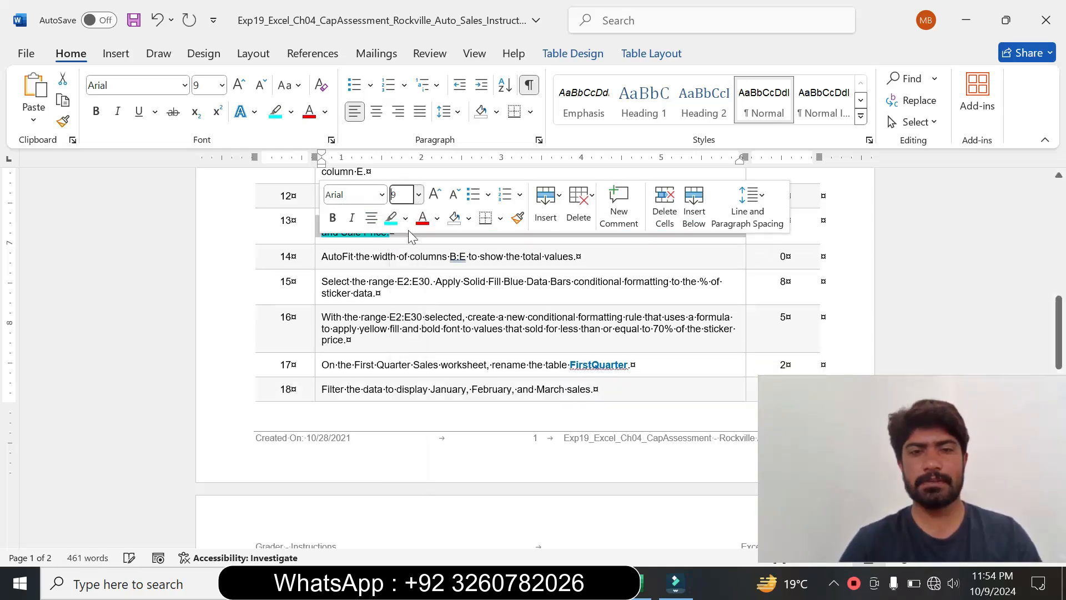
{"action": "left_click", "coordinate": [406, 218]}
{"action": "left_click", "coordinate": [427, 354]}
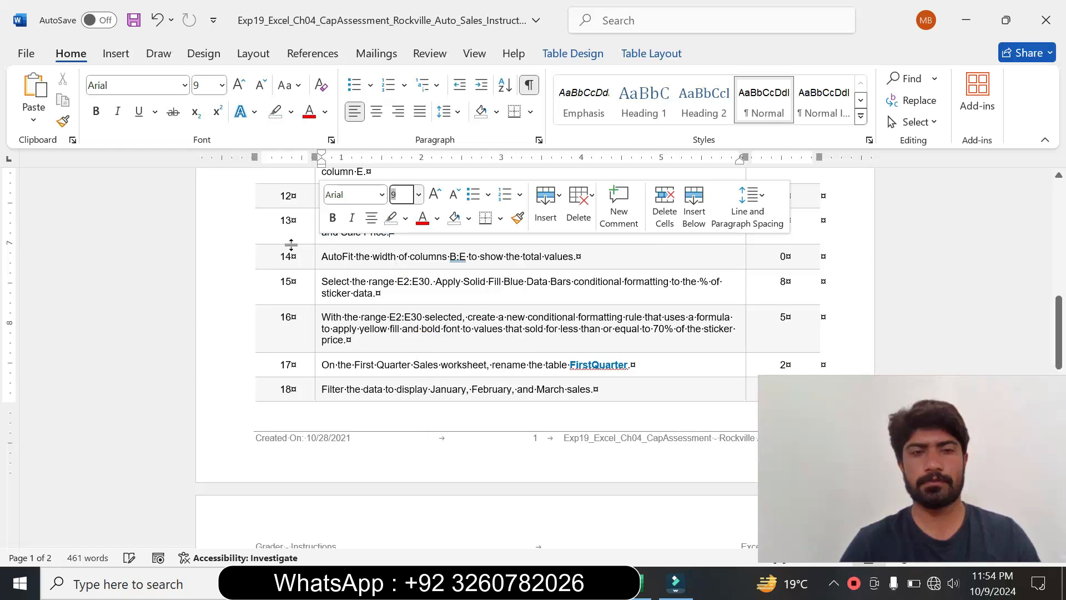
Step: Format the step 14 instruction with font size 14 and a turquoise highlight
{"action": "left_click", "coordinate": [316, 265]}
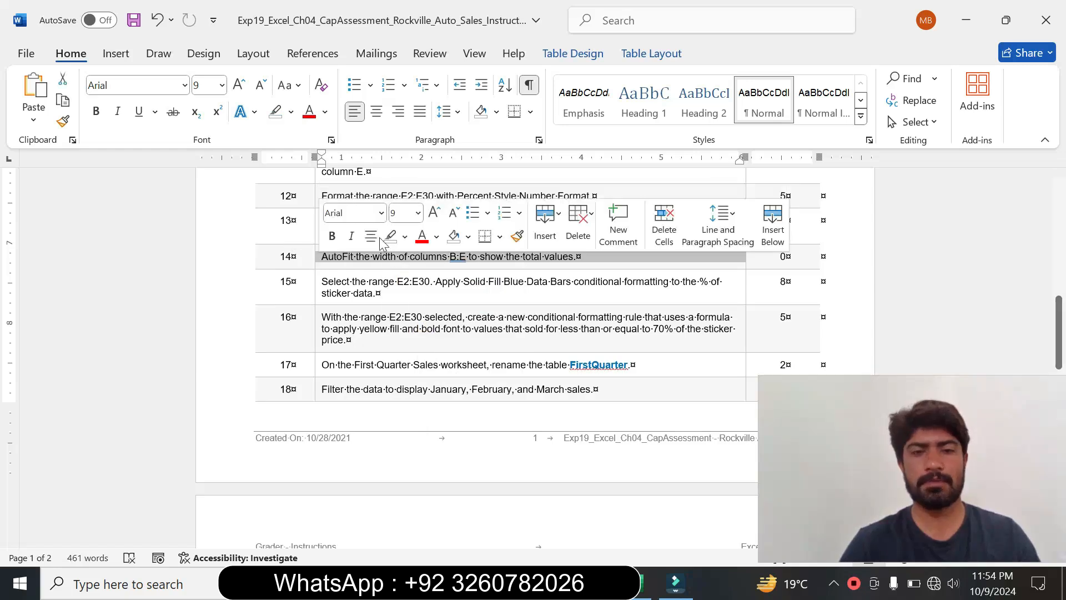
{"action": "left_click", "coordinate": [418, 213]}
{"action": "left_click", "coordinate": [404, 337]}
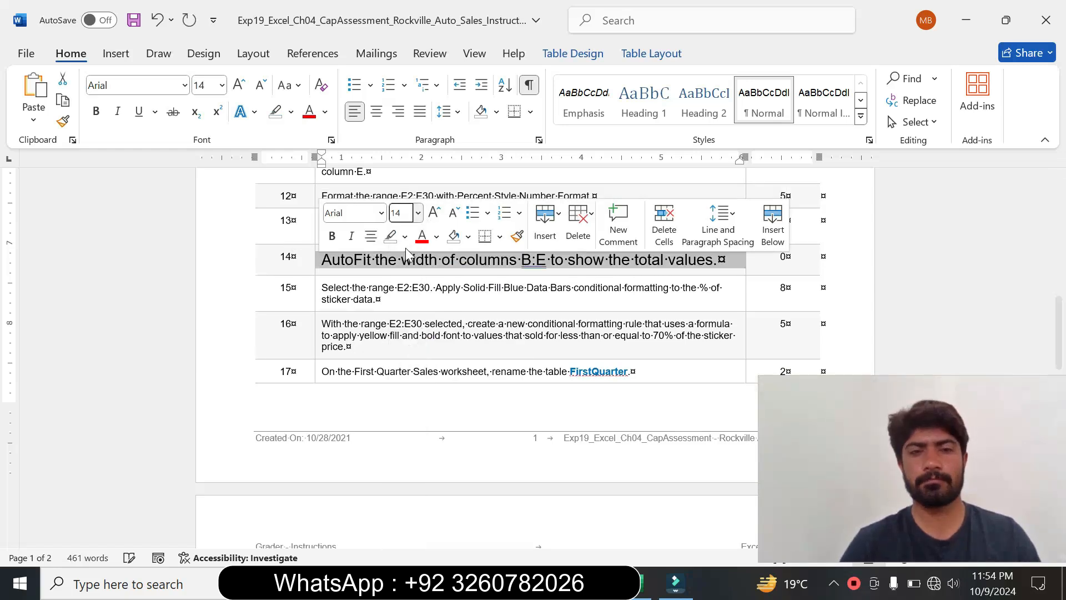
{"action": "left_click", "coordinate": [405, 237]}
{"action": "left_click", "coordinate": [444, 294]}
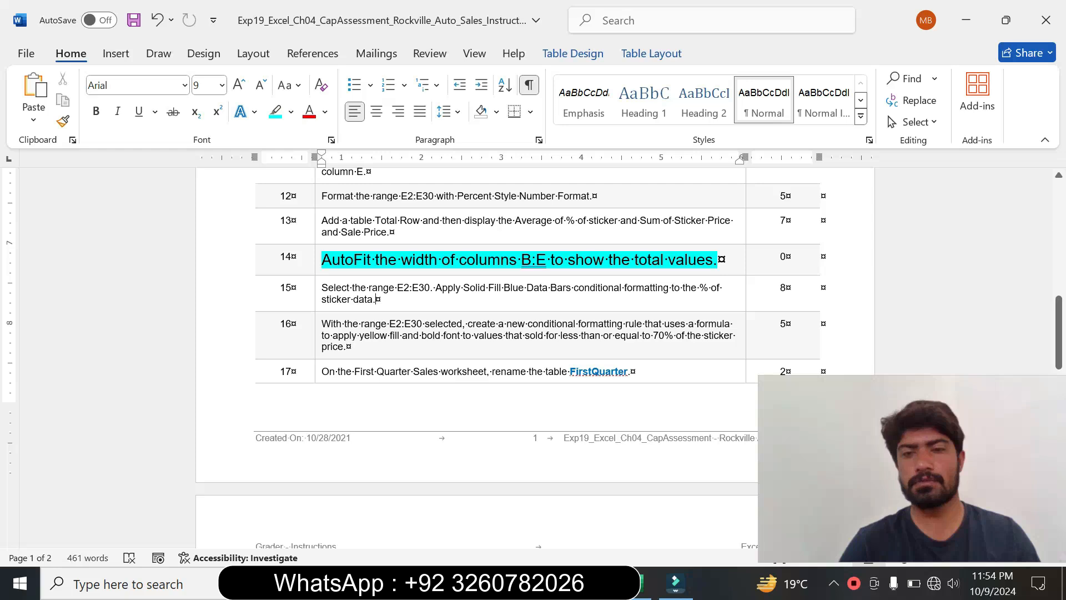
Step: Mark the columns B:E wording in step 14, switch to Excel, and AutoFit columns B:E on the Sales Information sheet
{"action": "left_click_drag", "start_coordinate": [458, 259], "coordinate": [635, 260]}
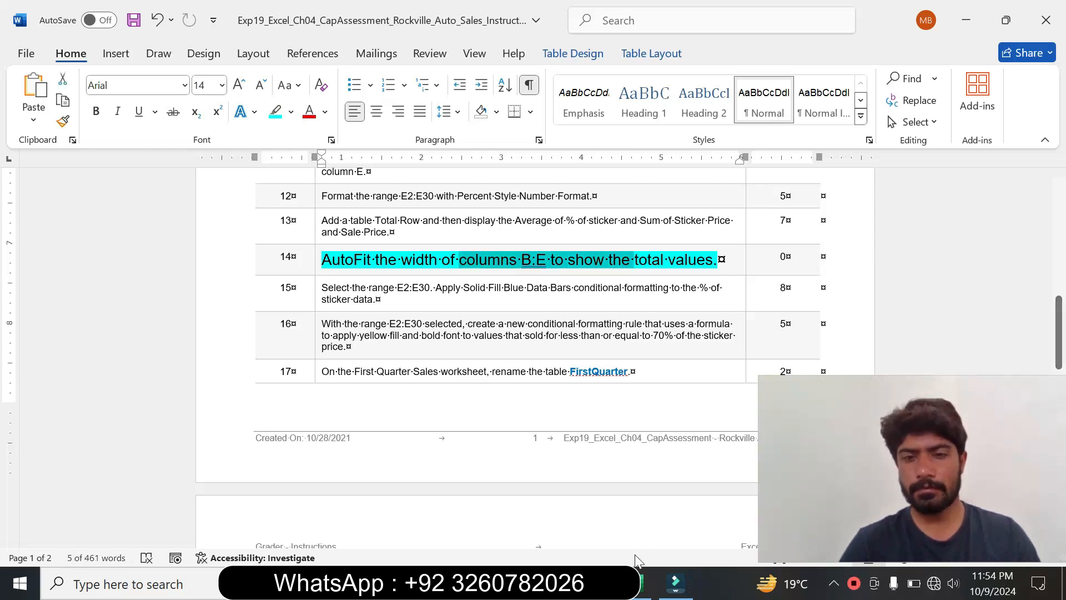
{"action": "left_click", "coordinate": [636, 582]}
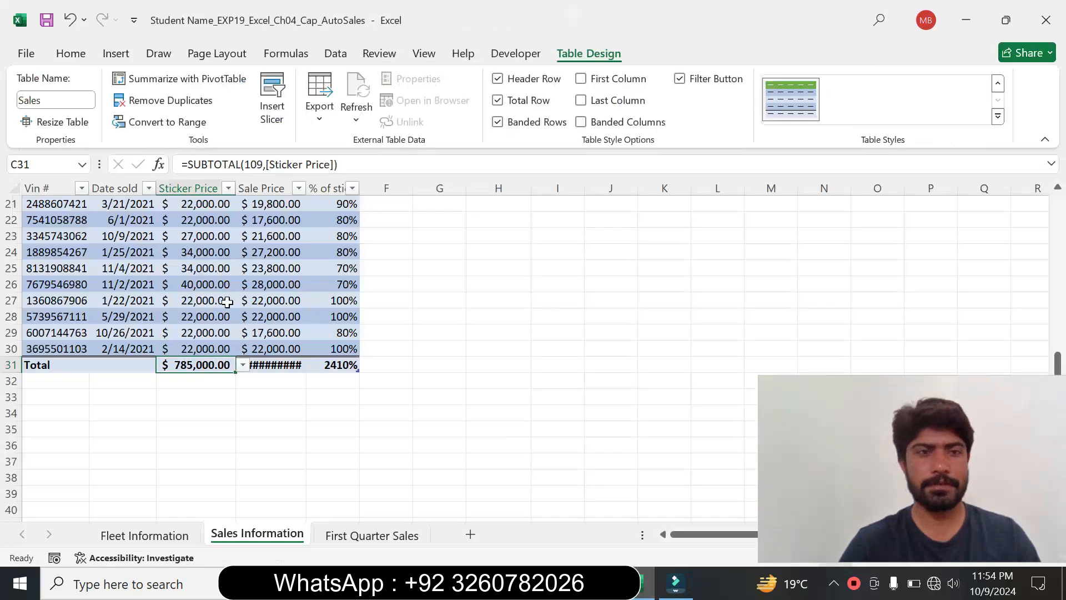
{"action": "left_click_drag", "start_coordinate": [1058, 361], "coordinate": [1044, 167]}
{"action": "left_click", "coordinate": [117, 188]}
{"action": "left_click_drag", "start_coordinate": [117, 181], "coordinate": [339, 180]}
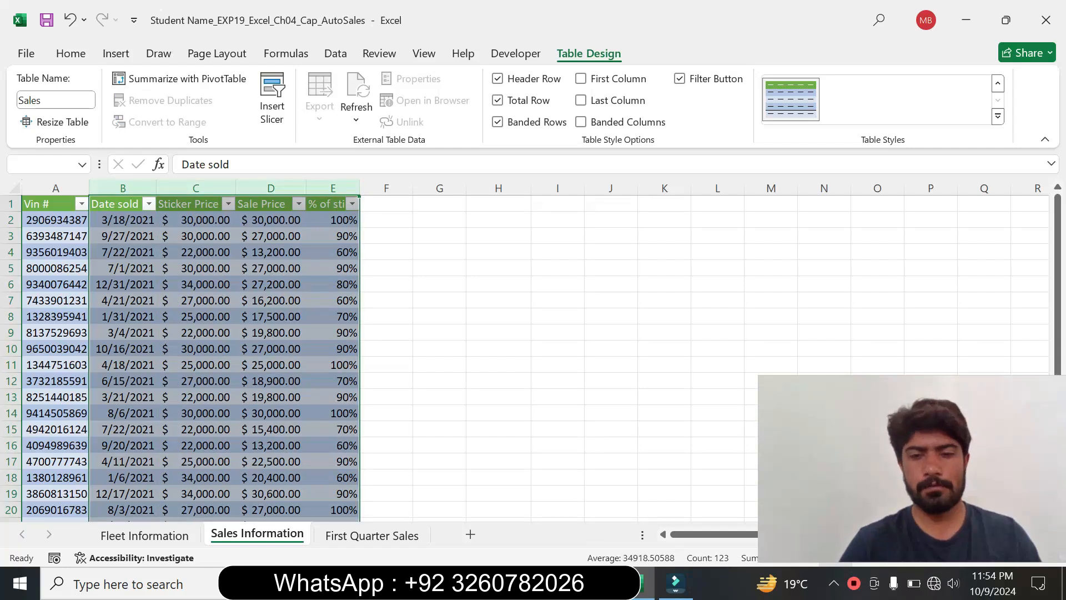
{"action": "key", "text": "alt+Tab"}
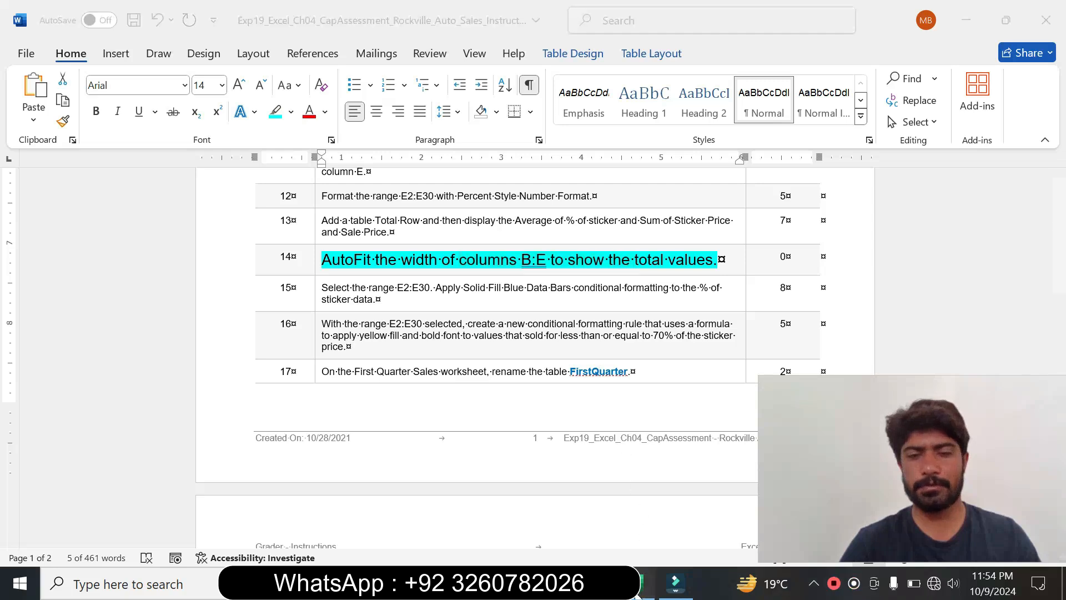
{"action": "key", "text": "alt+Tab"}
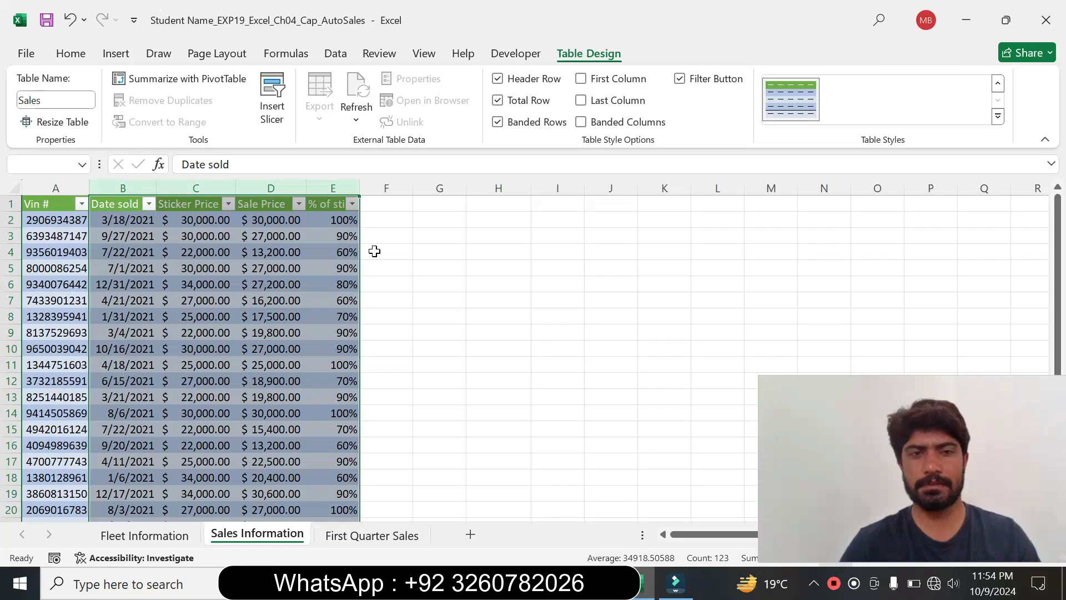
{"action": "double_click", "coordinate": [356, 185]}
{"action": "left_click", "coordinate": [408, 313]}
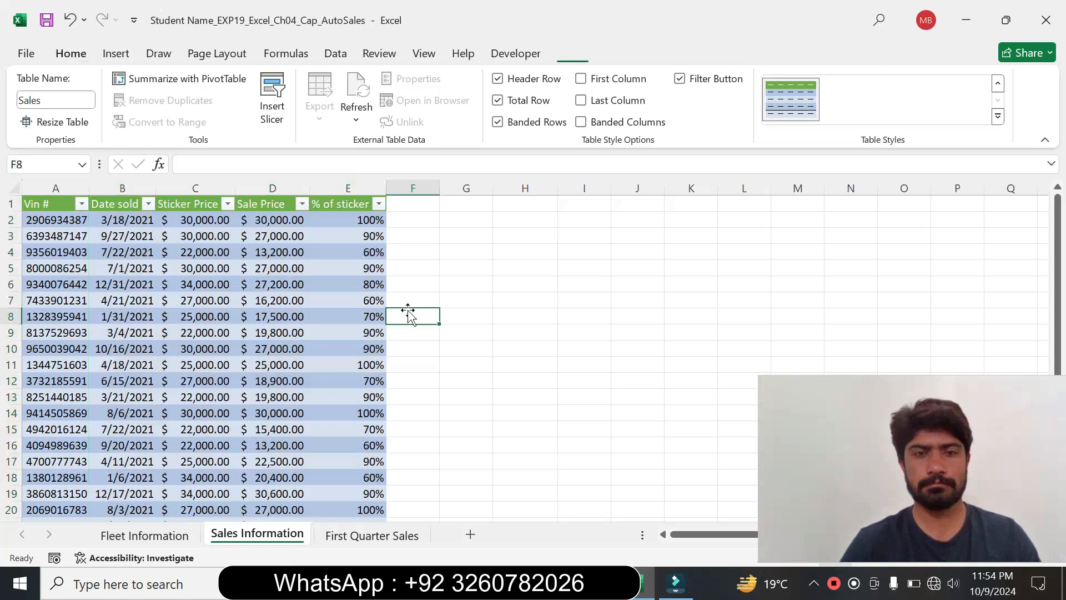
Step: Return to Word and reset the step 14 instruction to font size 9 with no highlight color
{"action": "key", "text": "alt+Tab"}
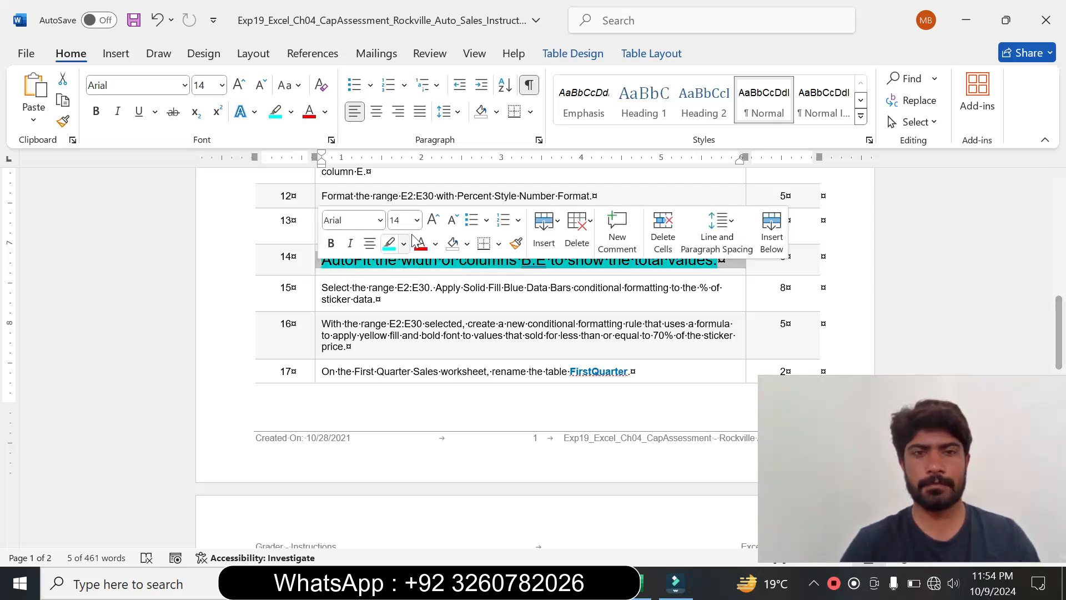
{"action": "left_click", "coordinate": [417, 220]}
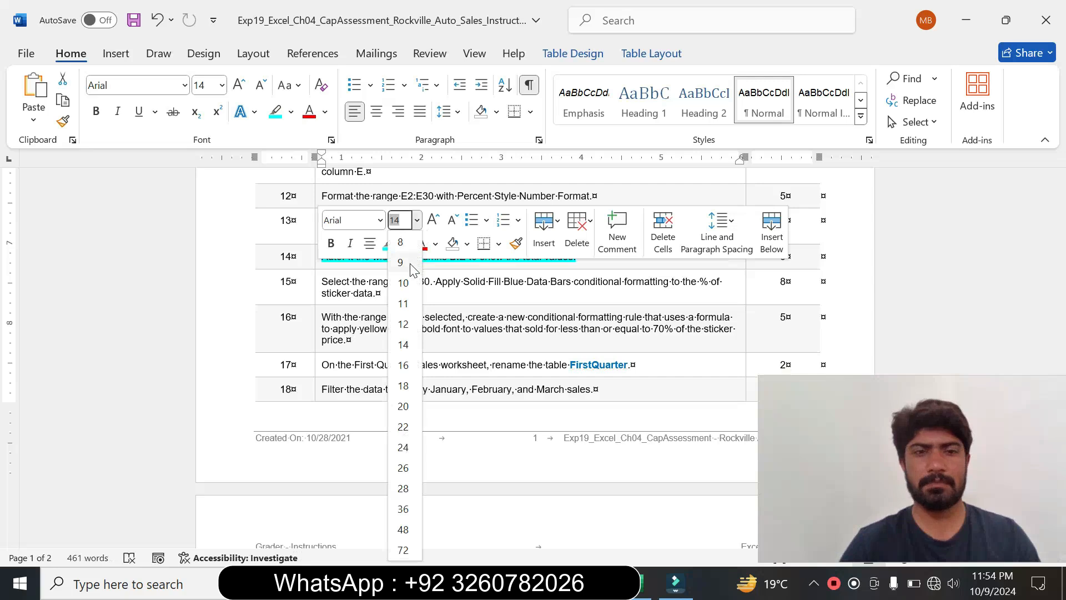
{"action": "left_click", "coordinate": [401, 262]}
{"action": "left_click", "coordinate": [405, 245]}
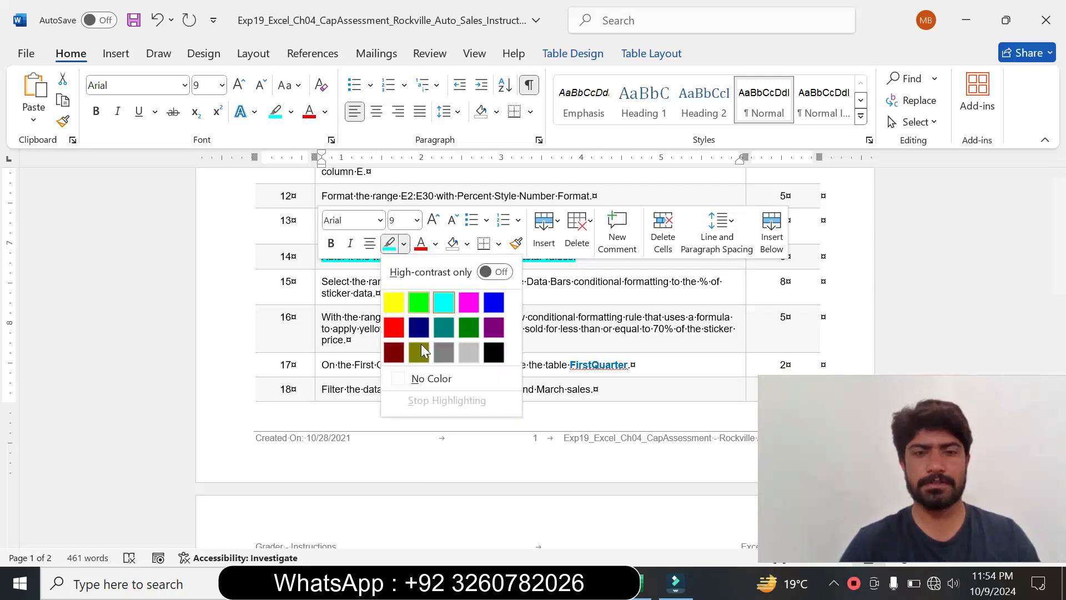
{"action": "left_click", "coordinate": [421, 378]}
{"action": "key", "text": "Right"}
{"action": "left_click_drag", "start_coordinate": [1058, 333], "coordinate": [1030, 158]}
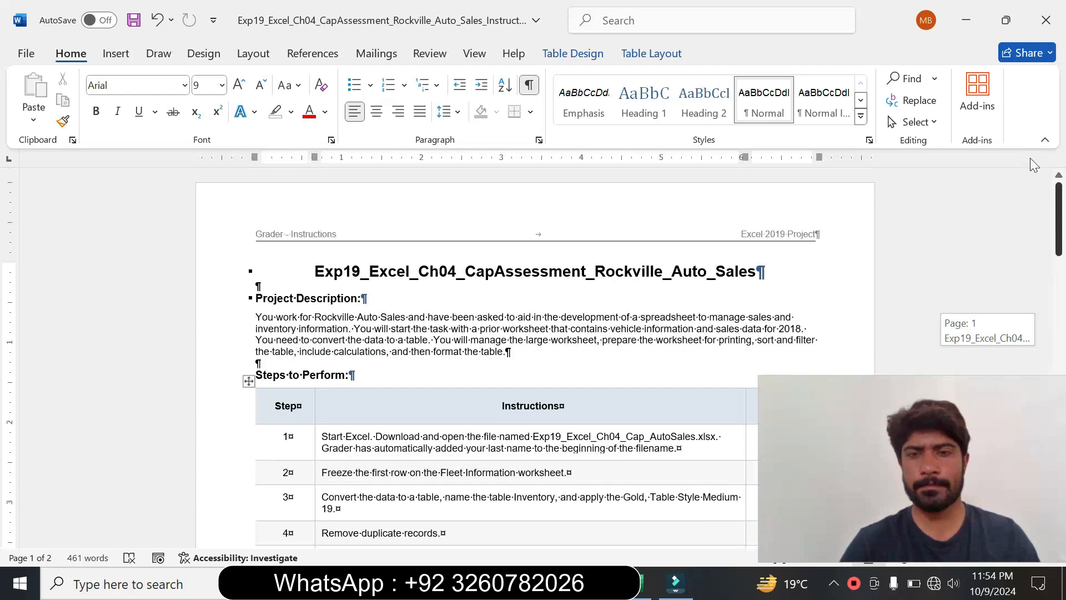